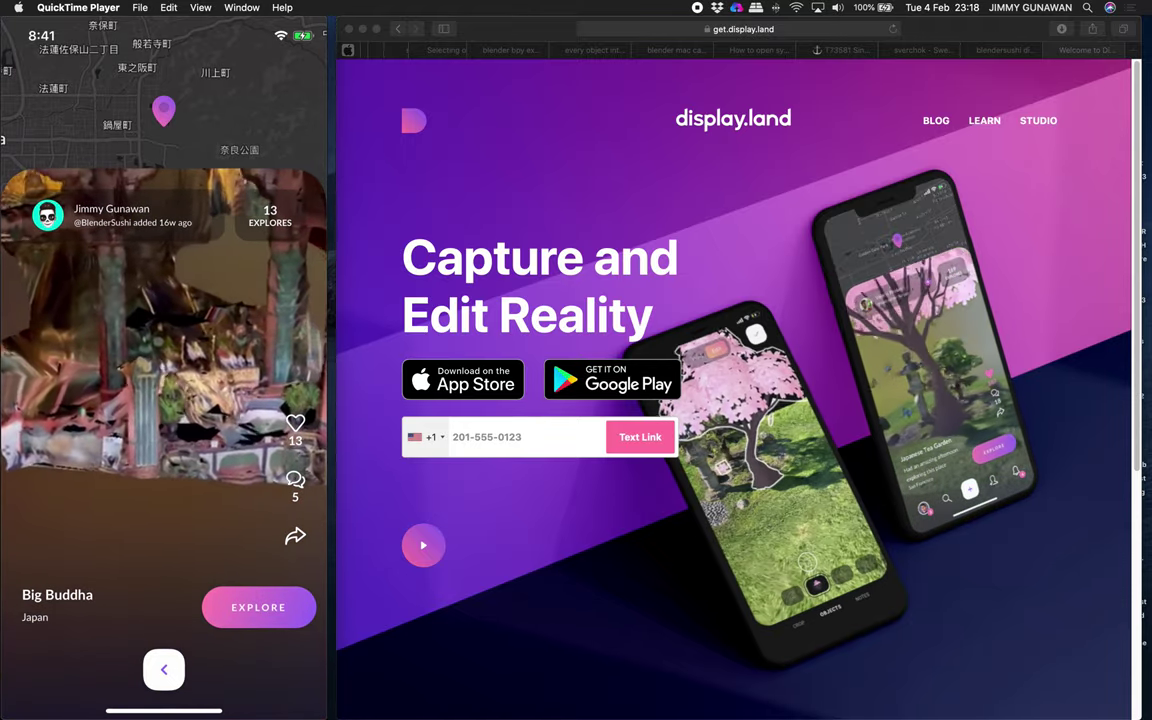
# Swipe through the Display.land explore feed to reach the Red Demon scan from Sydney.
pyautogui.moveTo(142, 305)
pyautogui.mouseDown()
pyautogui.moveTo(120, 305)
pyautogui.moveTo(179, 305)
pyautogui.mouseUp()
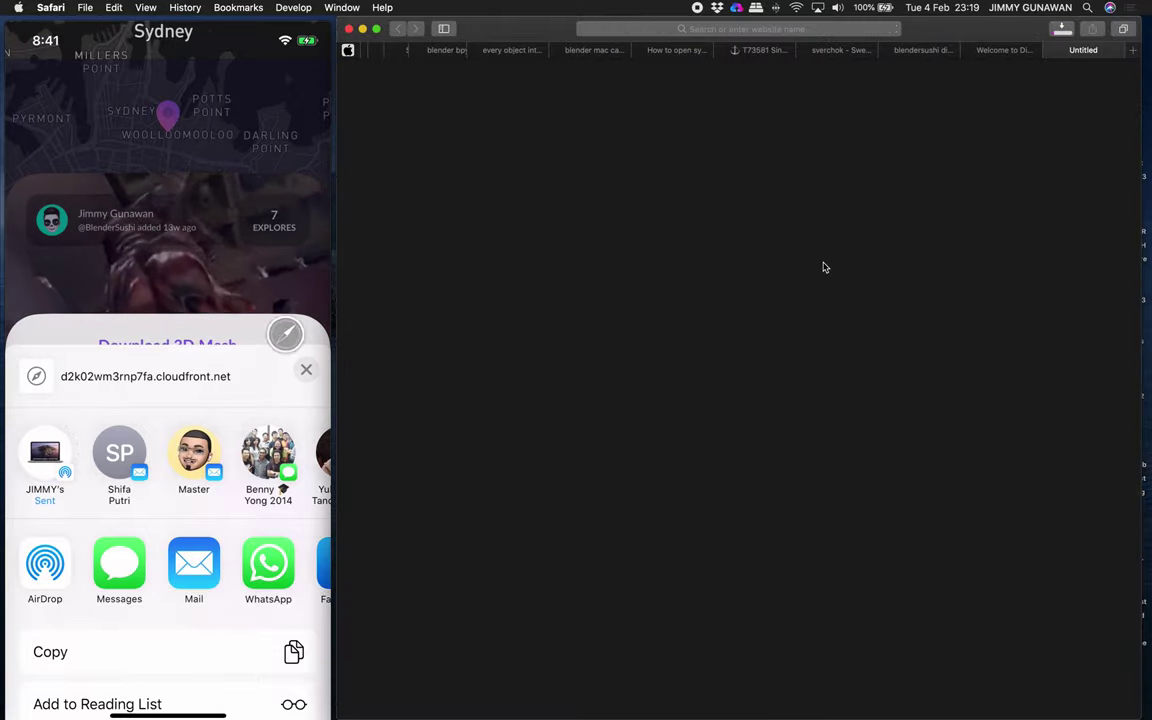
# Show Safari's downloads list for the Red Demon glTF mesh download.
pyautogui.click(1062, 30)
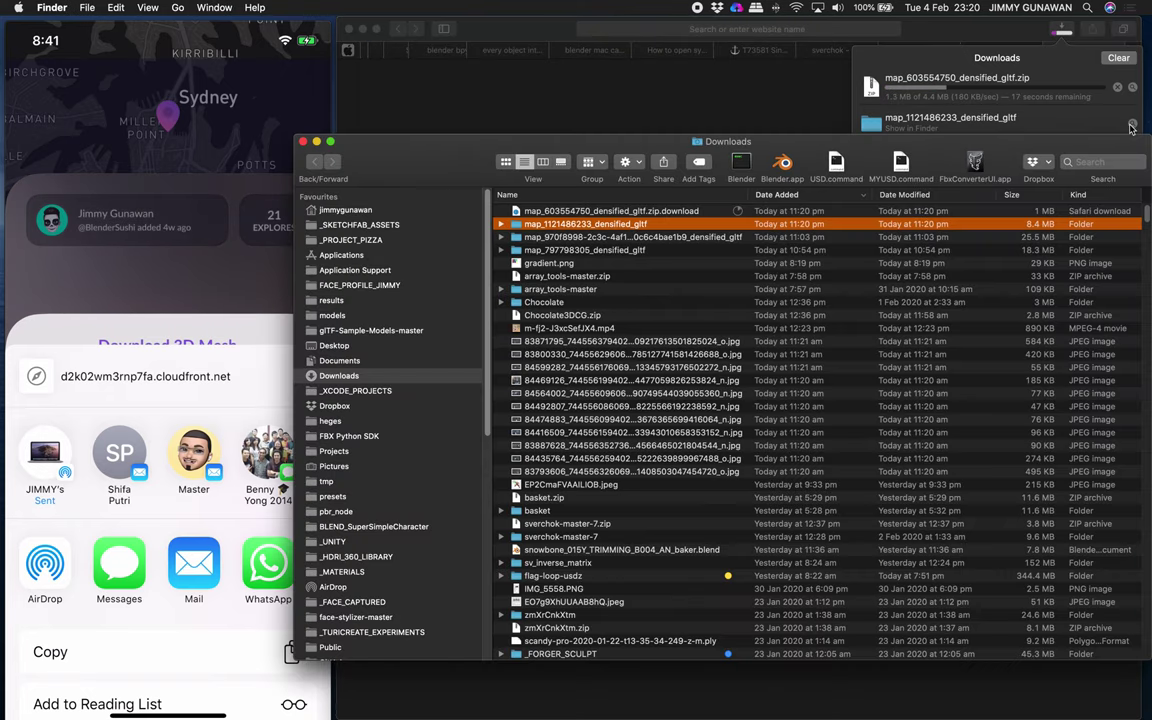
pyautogui.click(501, 225)
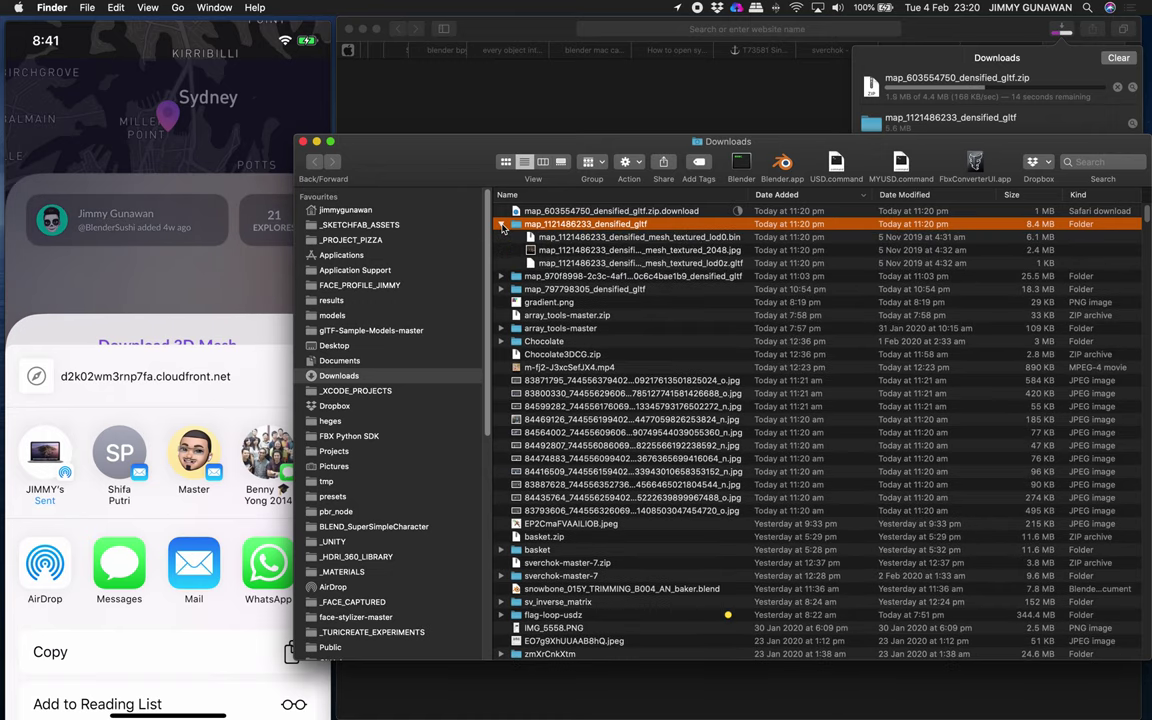
pyautogui.moveTo(12, 472)
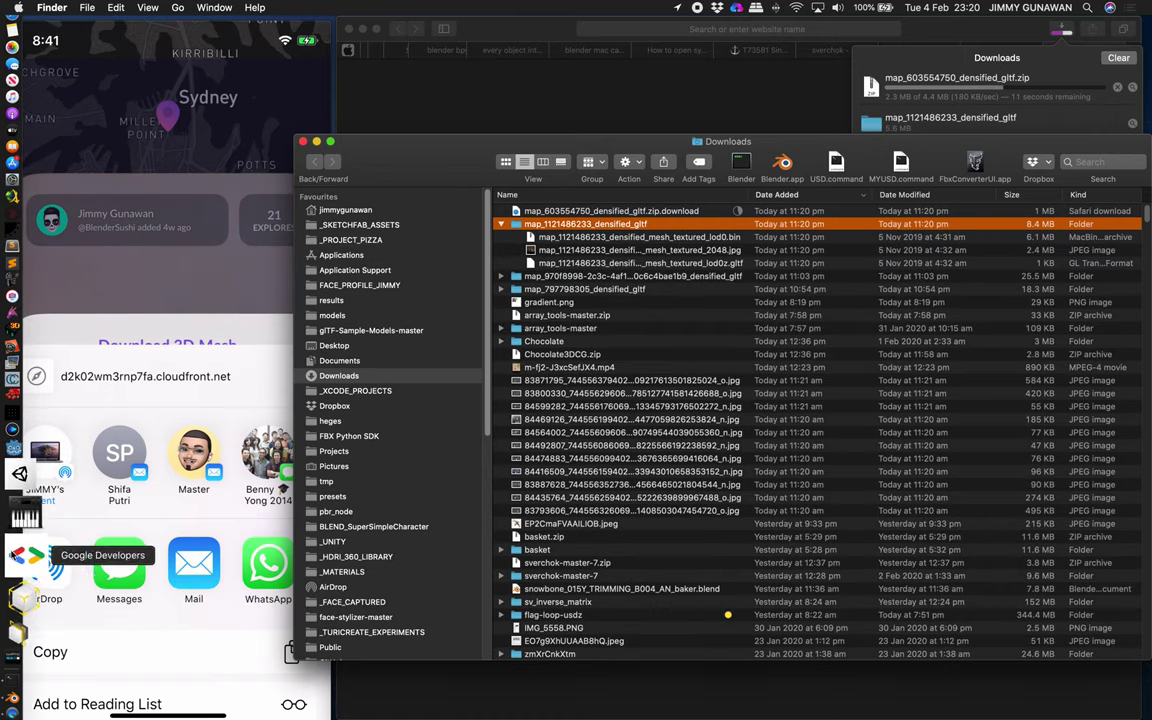
pyautogui.click(22, 585)
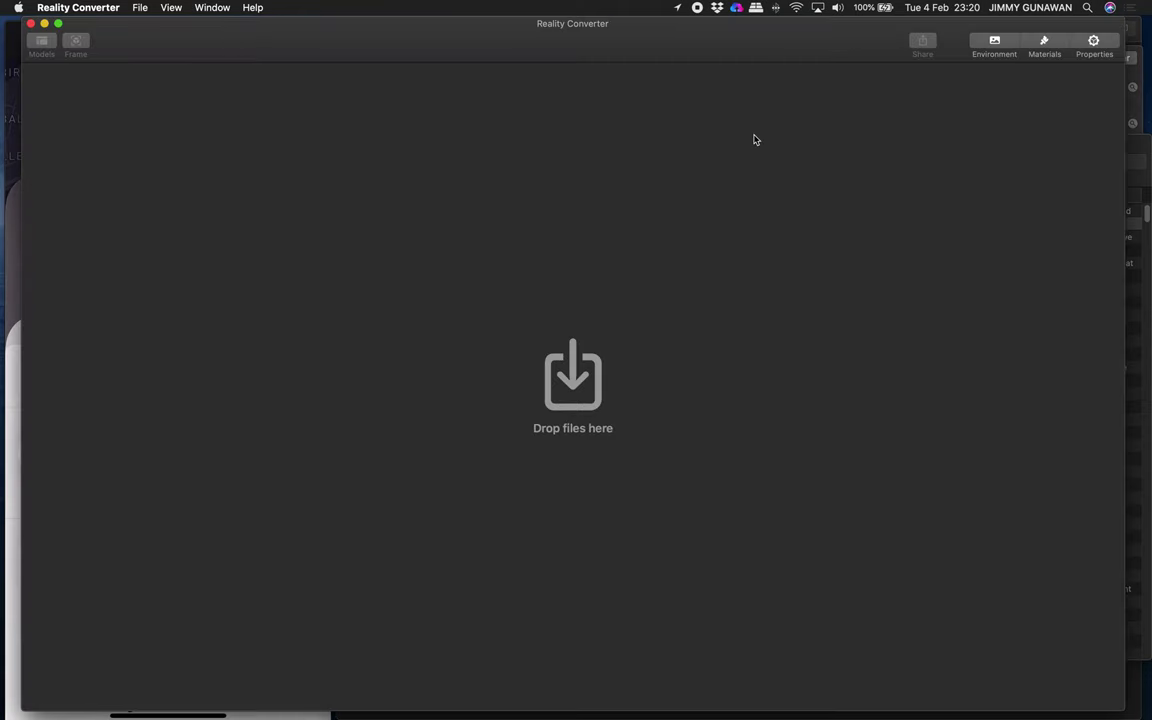
pyautogui.moveTo(1118, 17); pyautogui.dragTo(701, 10)
pyautogui.moveTo(789, 153); pyautogui.dragTo(848, 146)
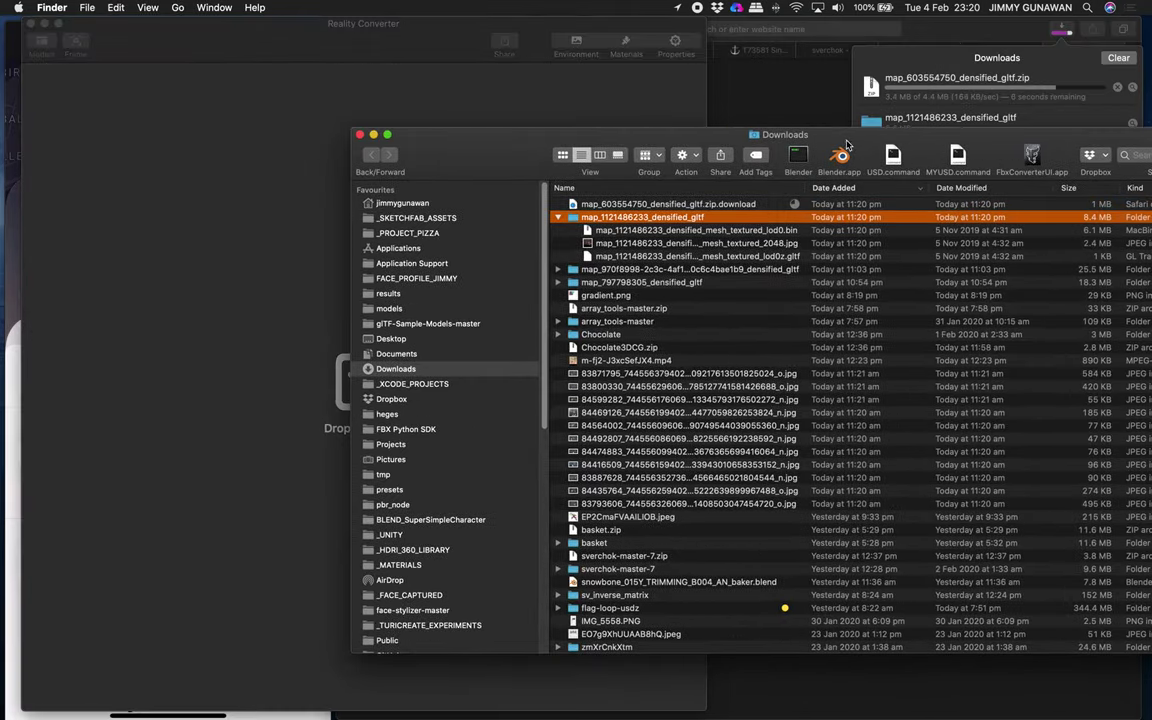
pyautogui.click(684, 256)
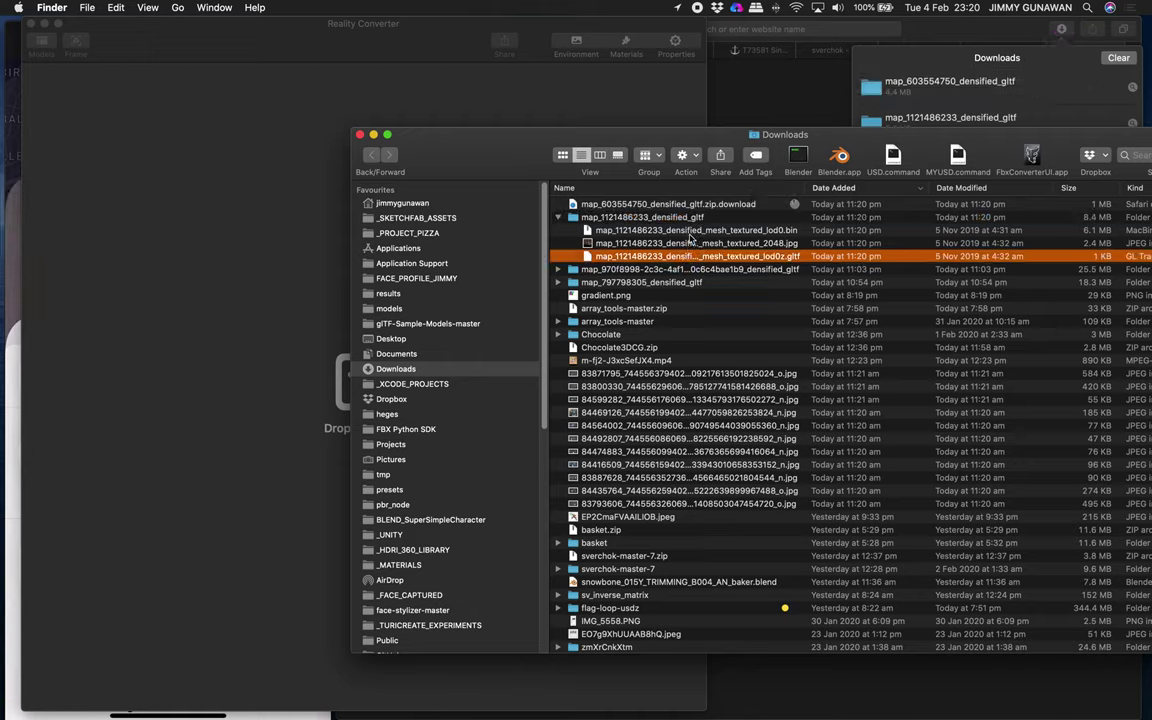
pyautogui.keyDown('shift'); pyautogui.click(690, 232); pyautogui.keyUp('shift')
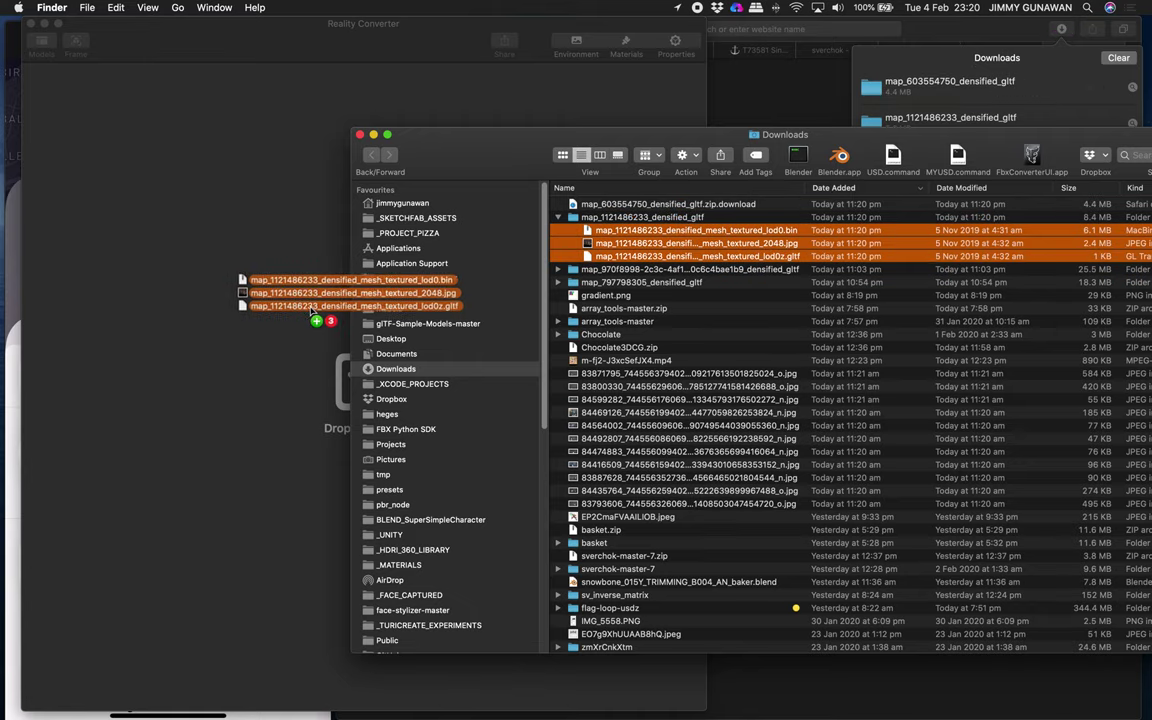
pyautogui.moveTo(390, 57); pyautogui.dragTo(488, 40)
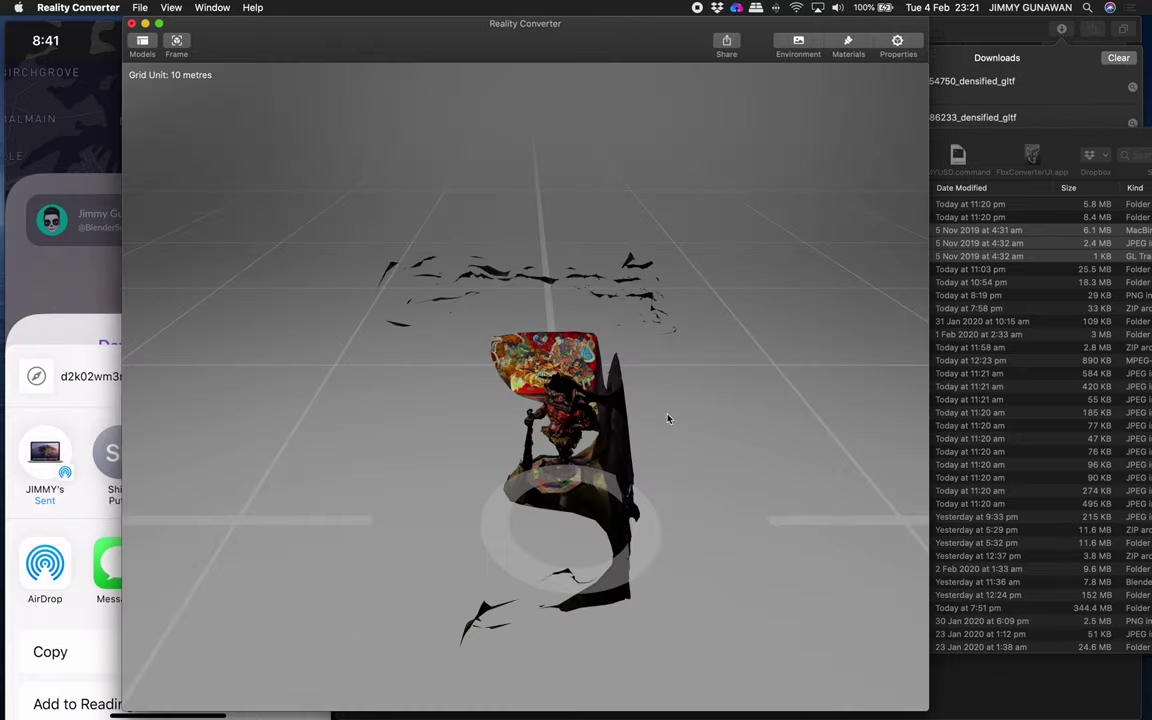
# Orbit and zoom around the converted Red Demon scan from low, high and front angles.
pyautogui.moveTo(583, 355); pyautogui.dragTo(625, 337)
pyautogui.scroll(3, 693, 313)
pyautogui.moveTo(771, 353); pyautogui.dragTo(475, 480)
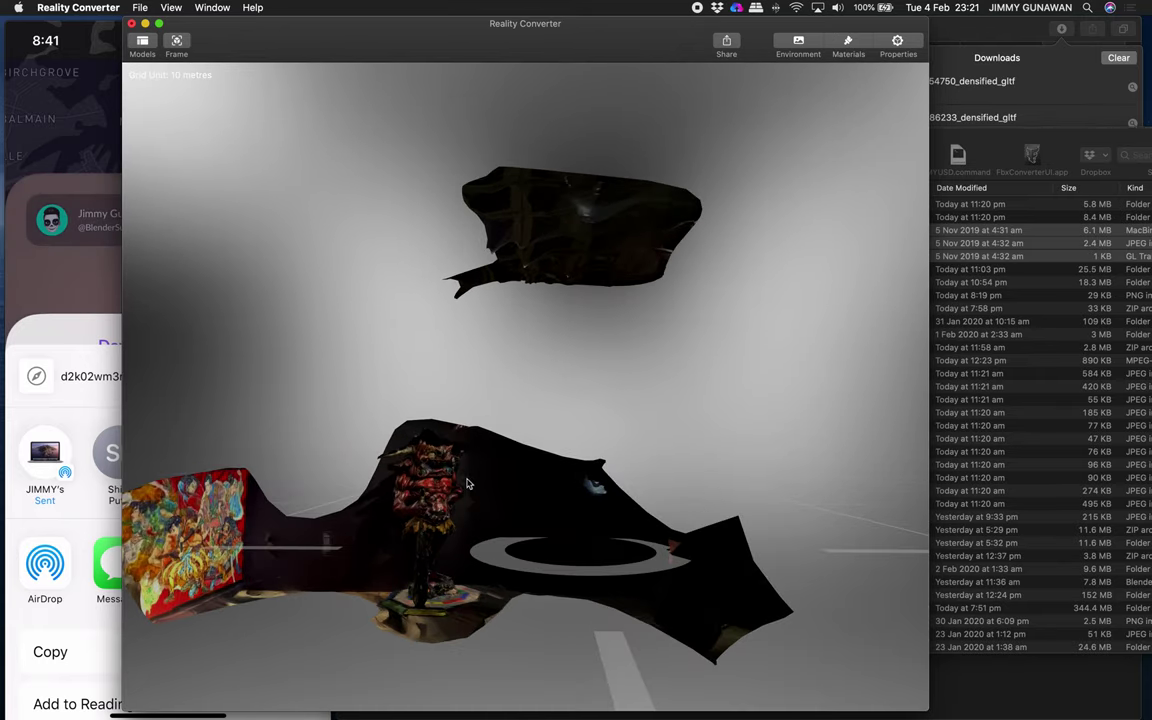
pyautogui.scroll(5, 475, 480)
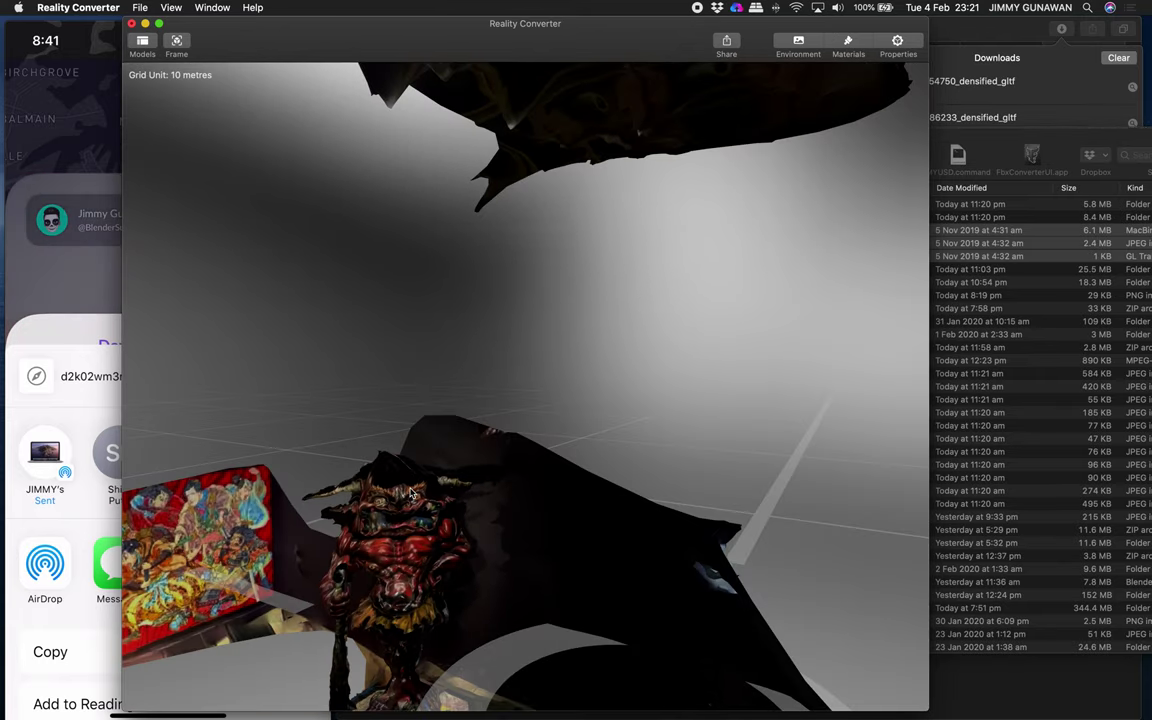
pyautogui.moveTo(413, 505)
pyautogui.mouseDown()
pyautogui.moveTo(540, 455)
pyautogui.moveTo(571, 373)
pyautogui.mouseUp()
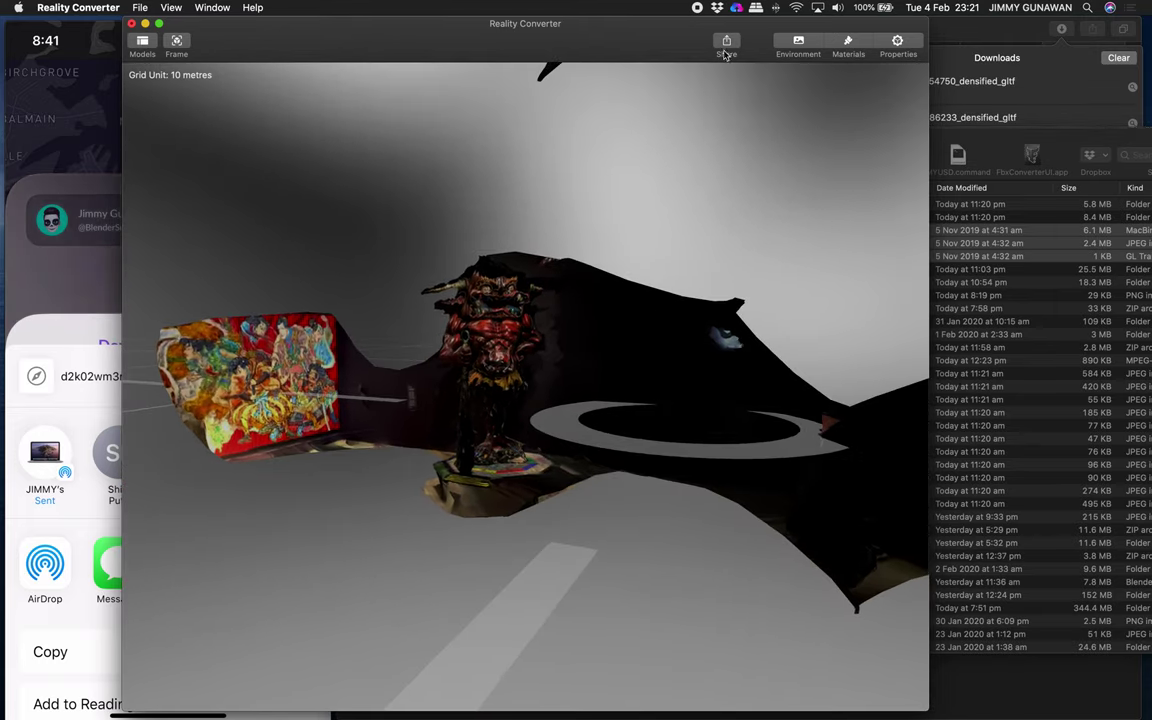
pyautogui.moveTo(642, 266)
pyautogui.mouseDown()
pyautogui.moveTo(470, 314)
pyautogui.moveTo(586, 255)
pyautogui.moveTo(650, 303)
pyautogui.moveTo(614, 358)
pyautogui.moveTo(526, 220)
pyautogui.moveTo(536, 190)
pyautogui.mouseUp()
pyautogui.moveTo(611, 233); pyautogui.dragTo(560, 293)
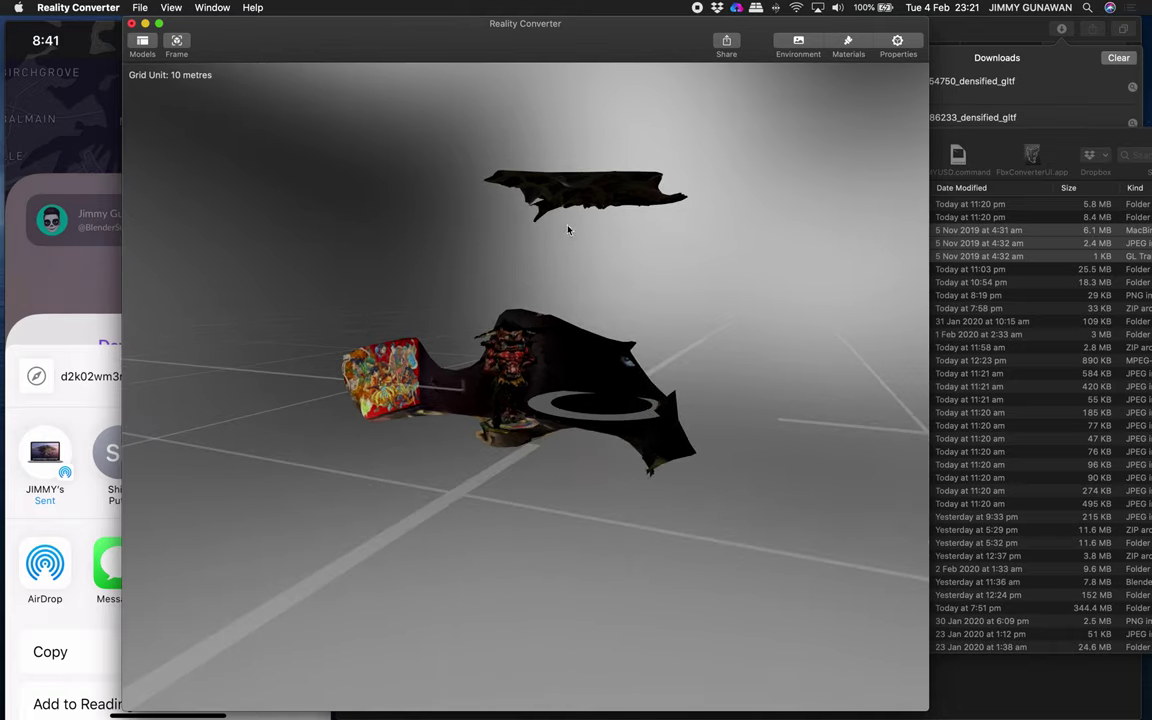
pyautogui.moveTo(568, 230); pyautogui.dragTo(611, 153)
pyautogui.moveTo(519, 374)
pyautogui.mouseDown()
pyautogui.moveTo(452, 393)
pyautogui.moveTo(368, 375)
pyautogui.moveTo(584, 363)
pyautogui.moveTo(508, 372)
pyautogui.moveTo(424, 229)
pyautogui.mouseUp()
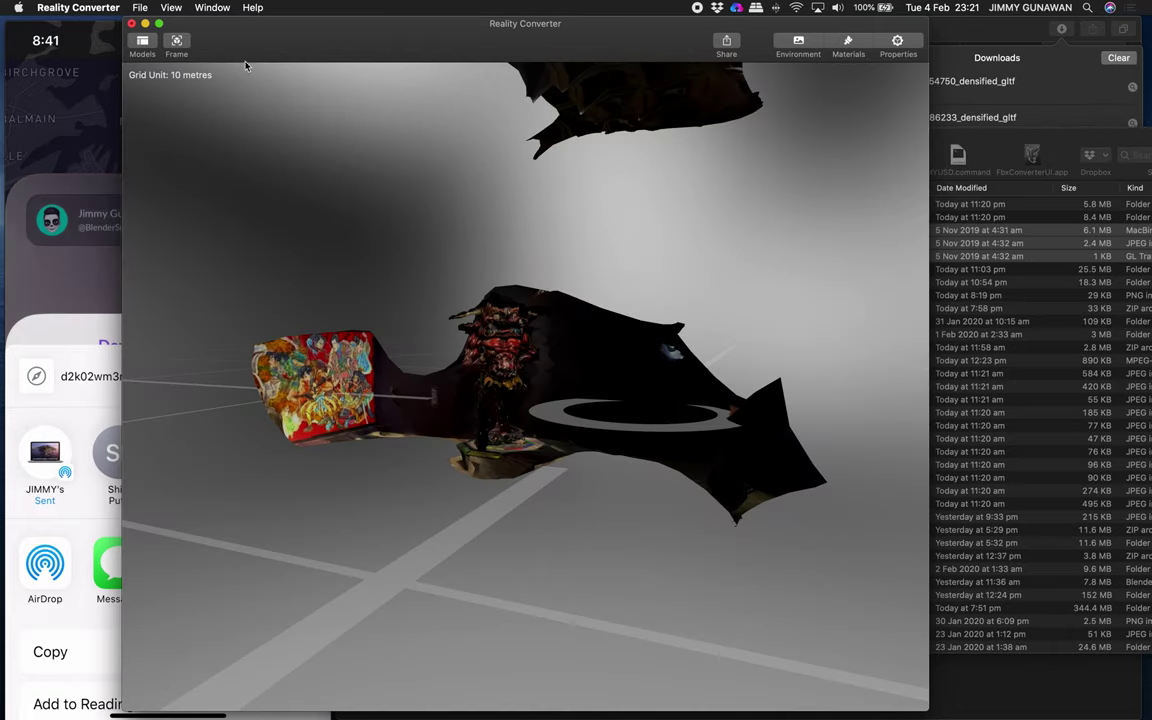
# Drag the map_603554750 scan's three files into Reality Converter, closing the phone mirror.
pyautogui.click(985, 145)
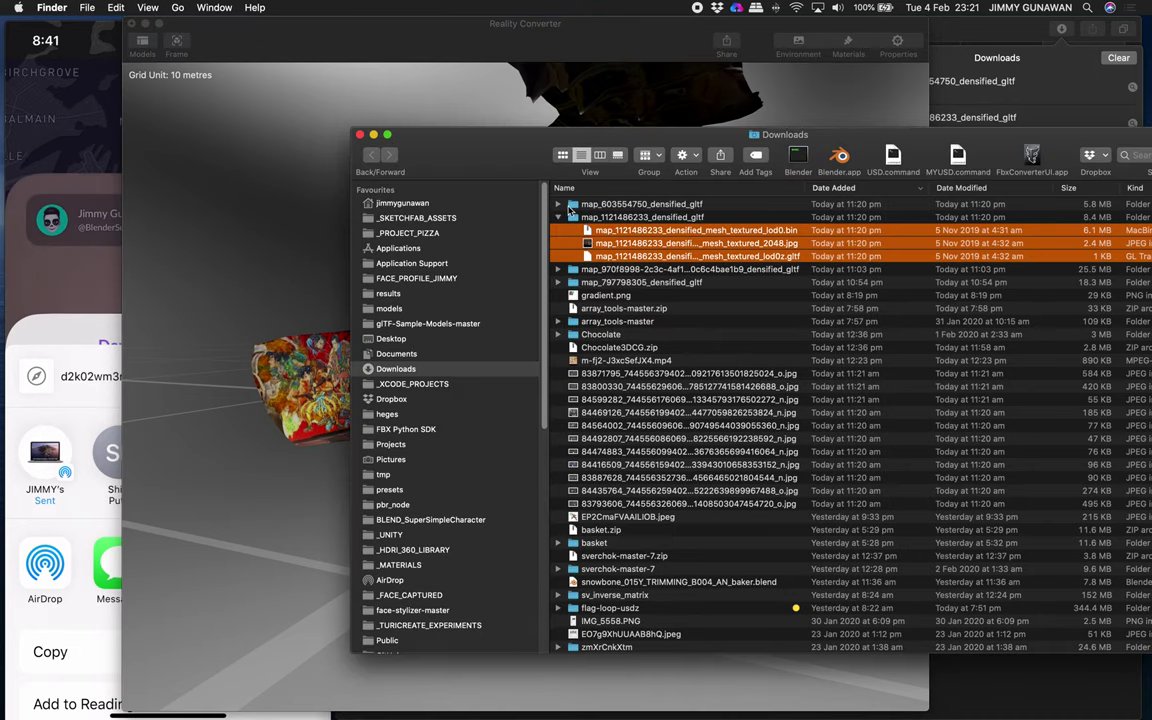
pyautogui.click(558, 204)
pyautogui.moveTo(648, 217); pyautogui.dragTo(700, 245)
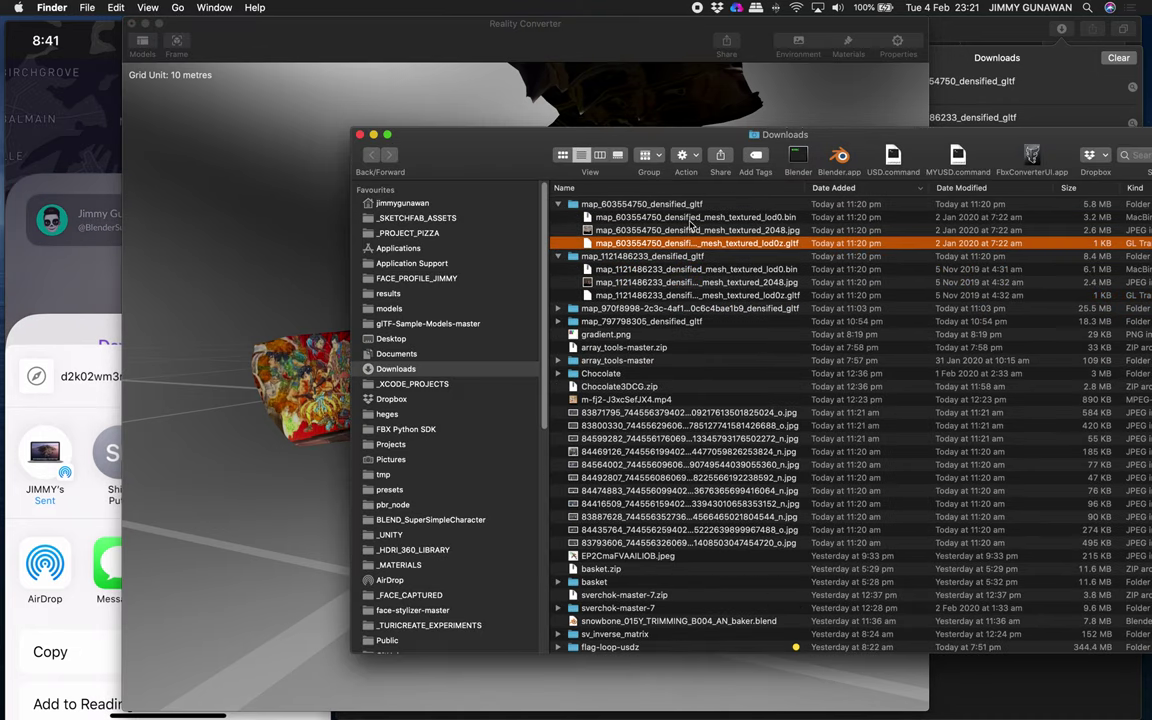
pyautogui.moveTo(387, 273); pyautogui.dragTo(300, 279)
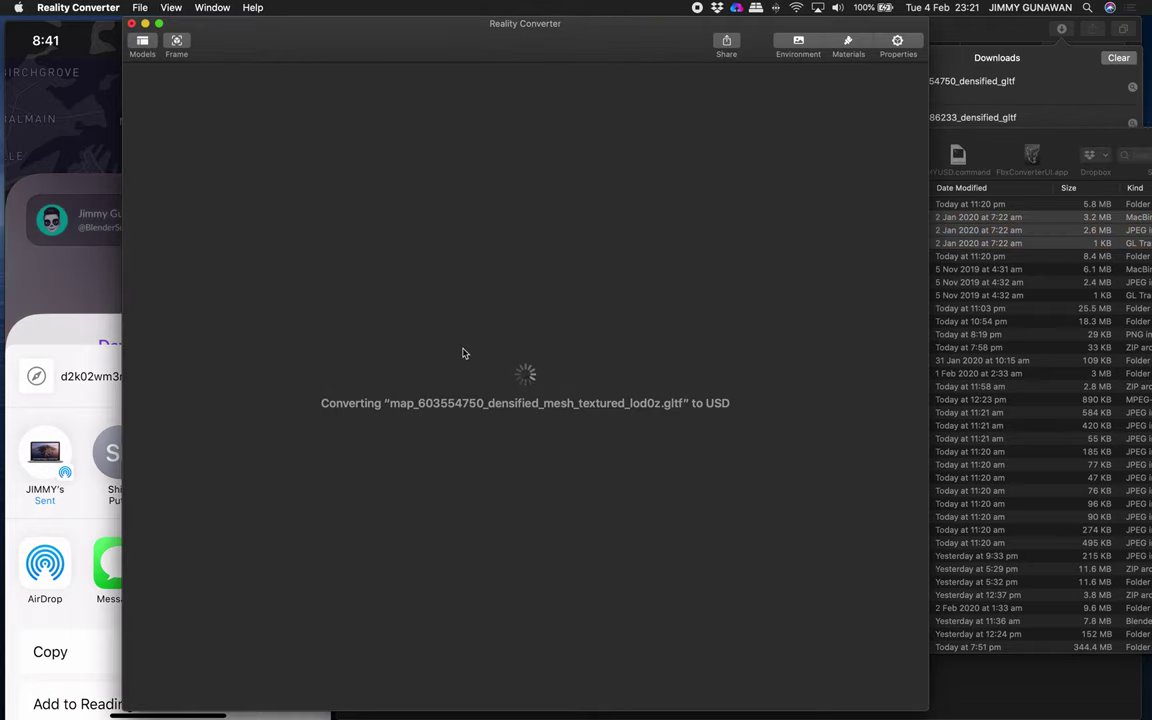
pyautogui.click(110, 141)
pyautogui.click(488, 200)
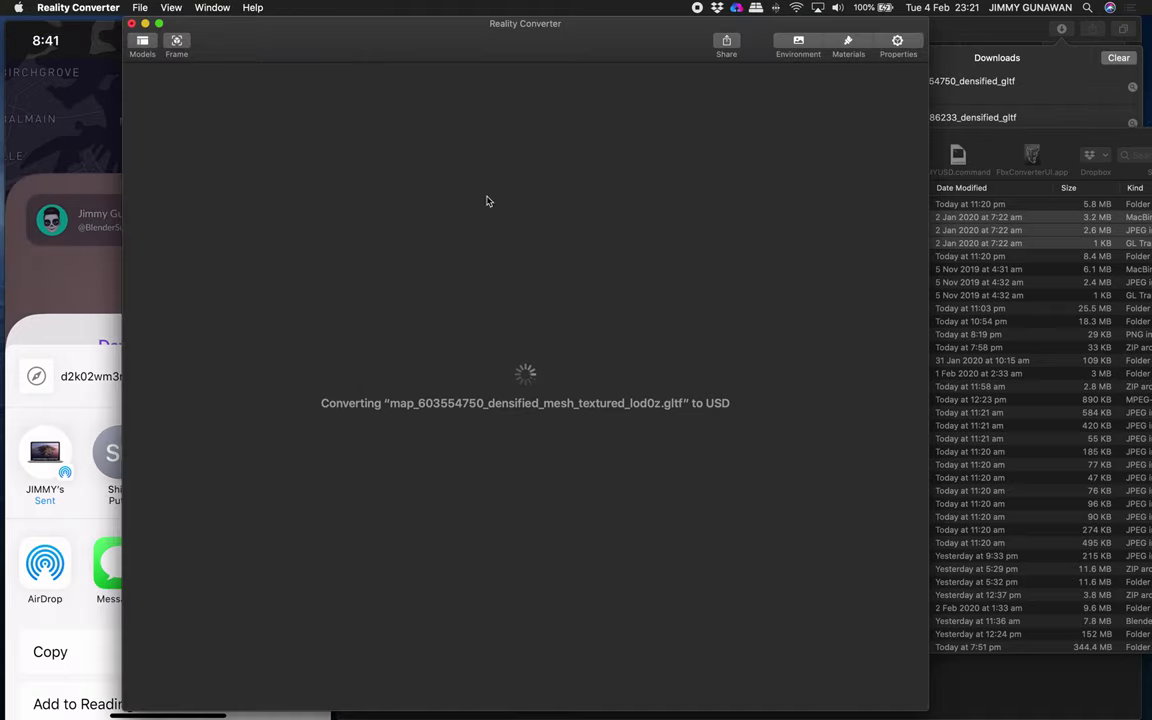
pyautogui.click(14, 29)
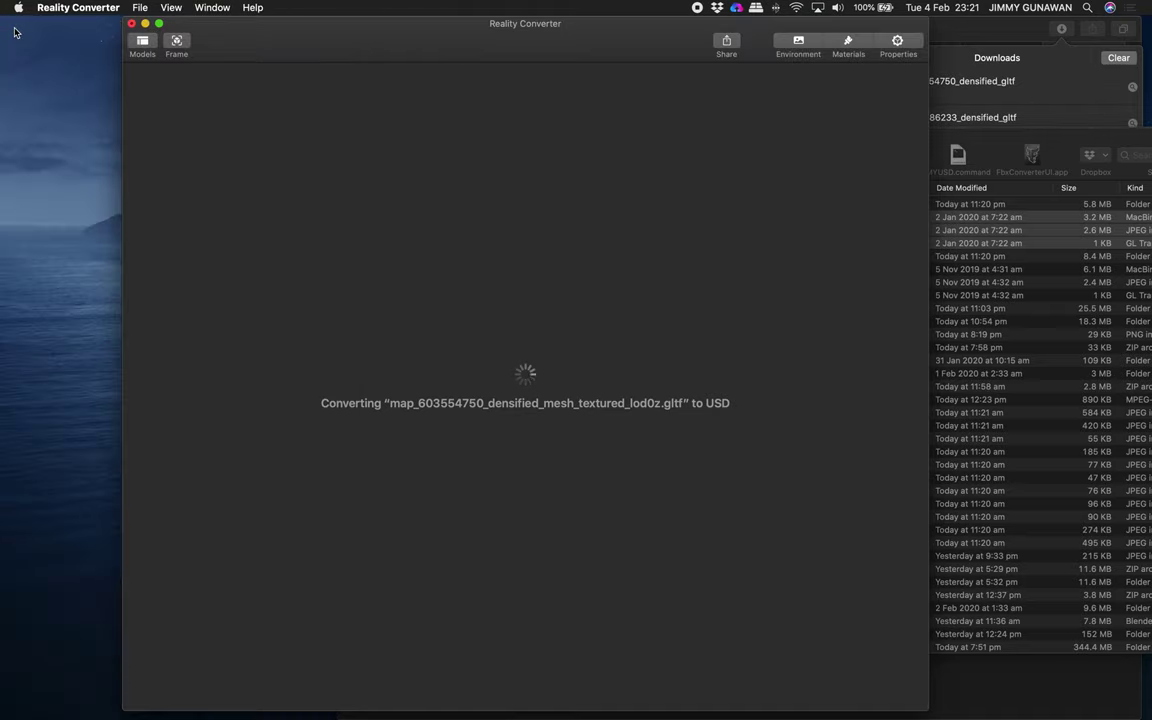
pyautogui.moveTo(416, 36); pyautogui.dragTo(346, 36)
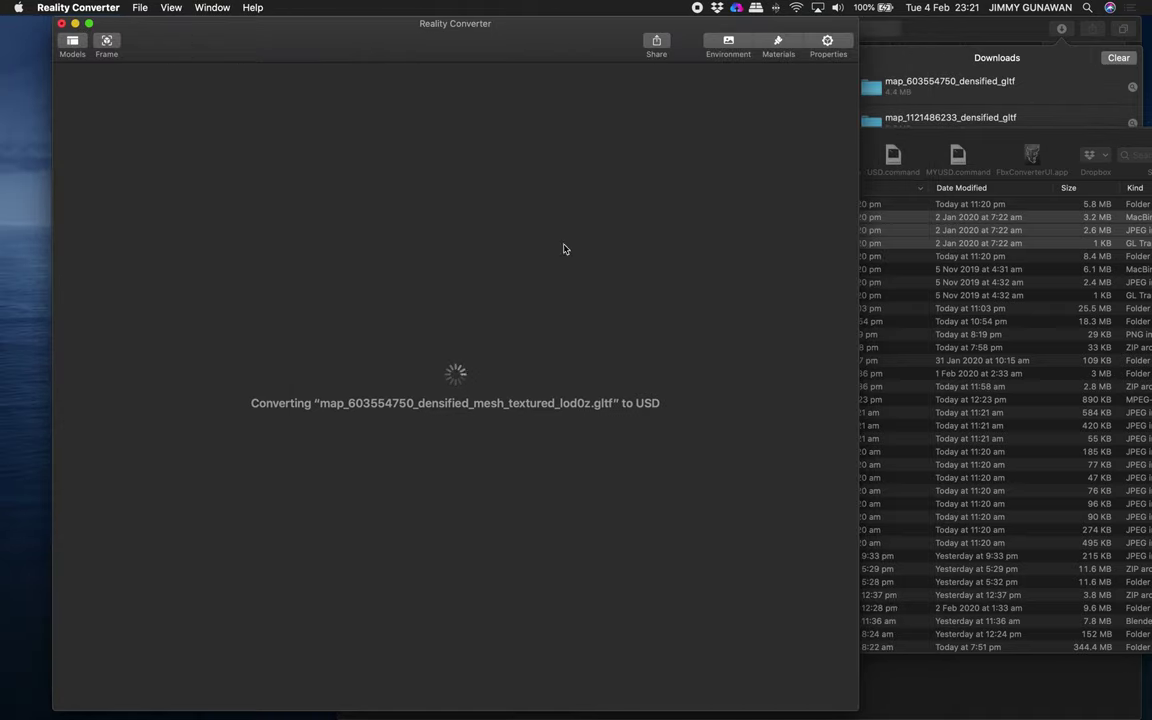
pyautogui.click(930, 142)
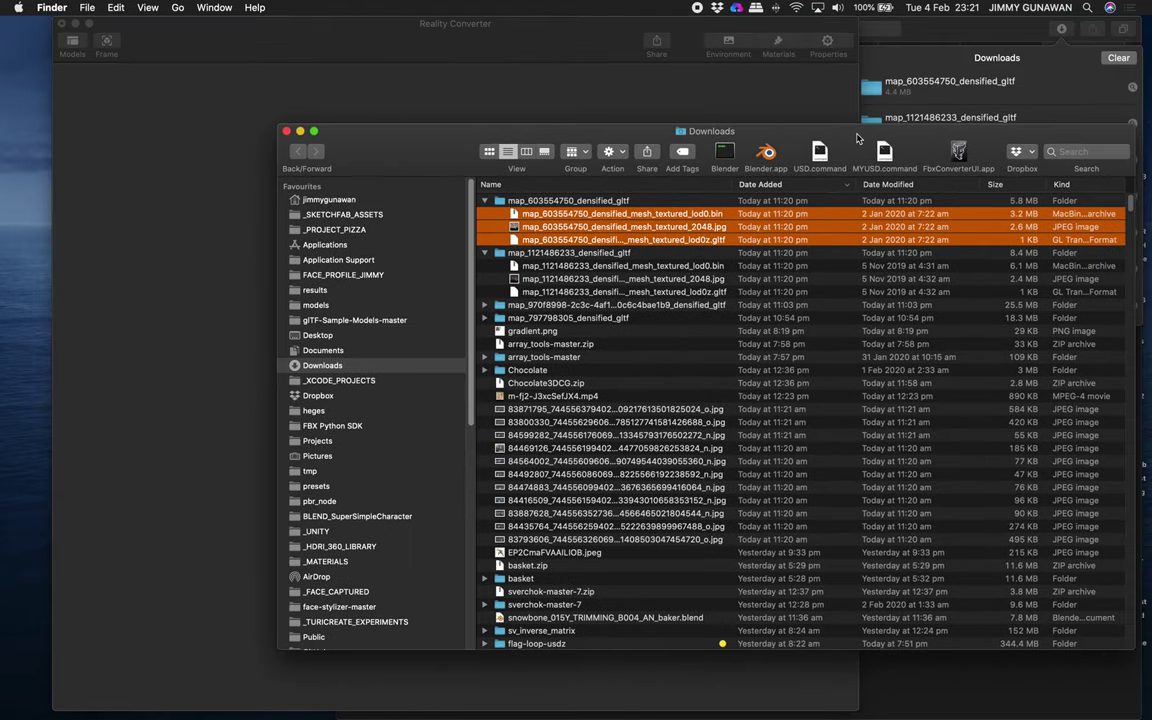
pyautogui.moveTo(757, 164); pyautogui.dragTo(662, 172)
pyautogui.moveTo(259, 135); pyautogui.dragTo(300, 300)
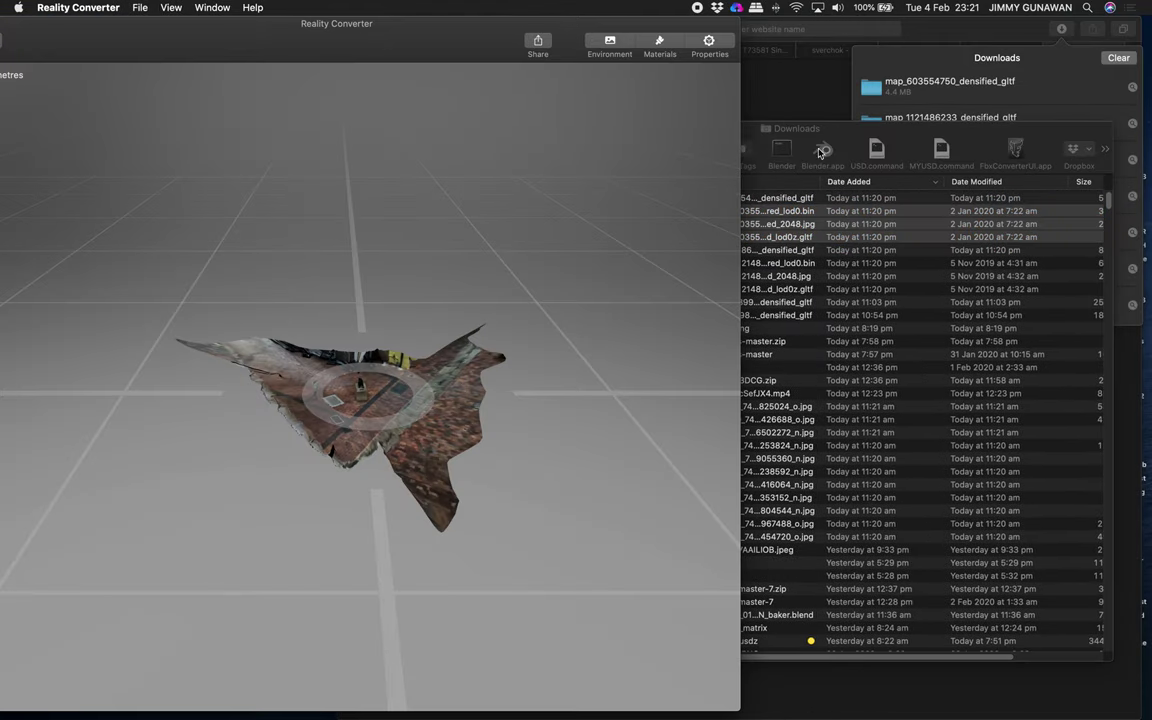
# Orbit the loaded brick plaza model to a low side view and a top-down view.
pyautogui.click(787, 165)
pyautogui.click(391, 290)
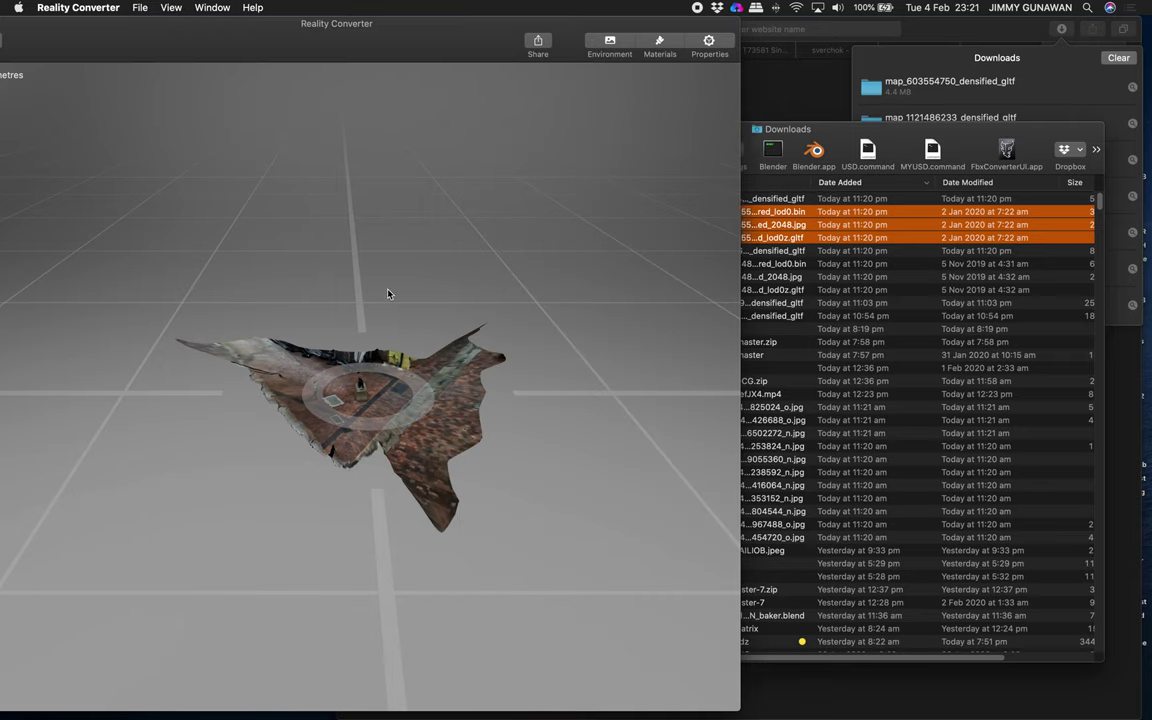
pyautogui.moveTo(373, 324)
pyautogui.mouseDown()
pyautogui.moveTo(419, 339)
pyautogui.moveTo(531, 311)
pyautogui.mouseUp()
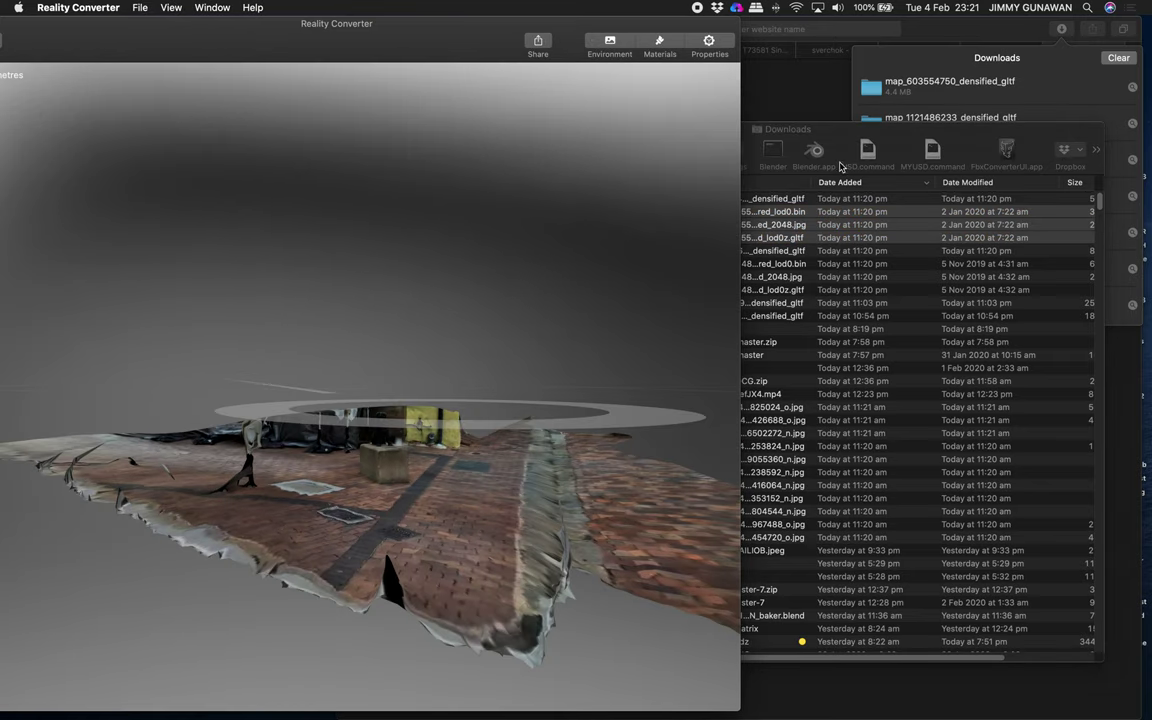
pyautogui.click(753, 228)
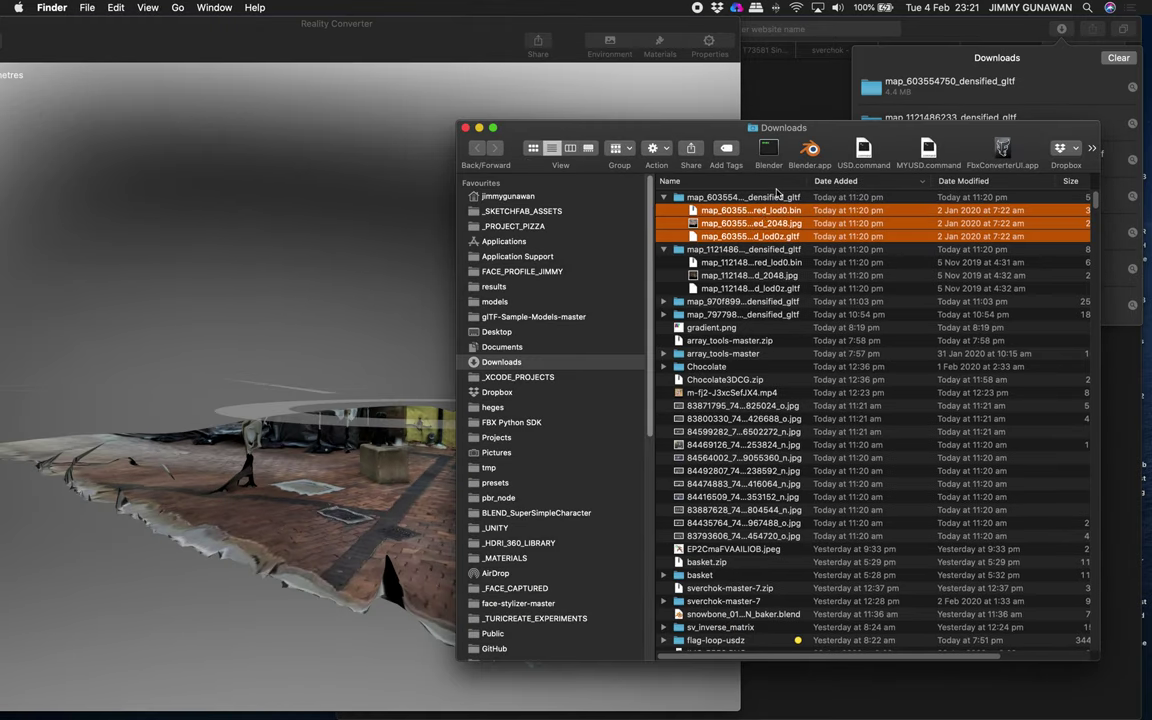
pyautogui.click(407, 349)
pyautogui.moveTo(407, 349)
pyautogui.mouseDown()
pyautogui.moveTo(360, 339)
pyautogui.moveTo(470, 290)
pyautogui.moveTo(422, 389)
pyautogui.moveTo(373, 355)
pyautogui.moveTo(486, 350)
pyautogui.moveTo(417, 386)
pyautogui.moveTo(458, 386)
pyautogui.moveTo(392, 445)
pyautogui.moveTo(392, 399)
pyautogui.moveTo(378, 432)
pyautogui.mouseUp()
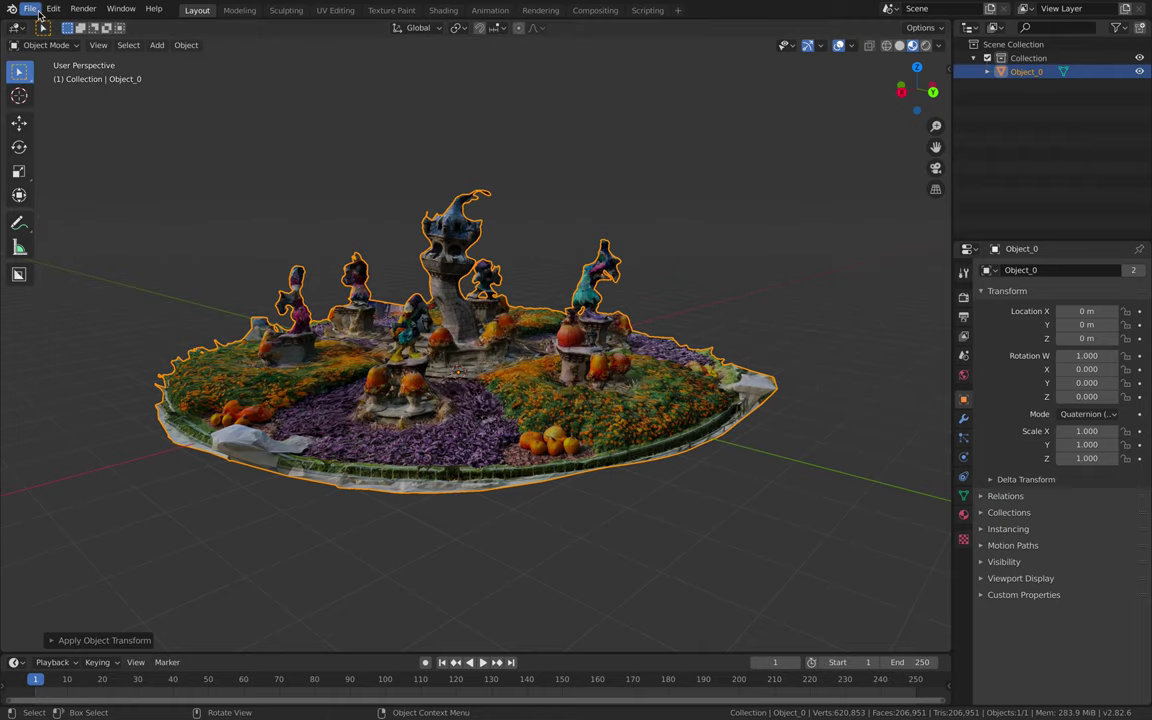
# Start a new General scene without saving and delete all default objects.
pyautogui.click(30, 8)
pyautogui.click(174, 20)
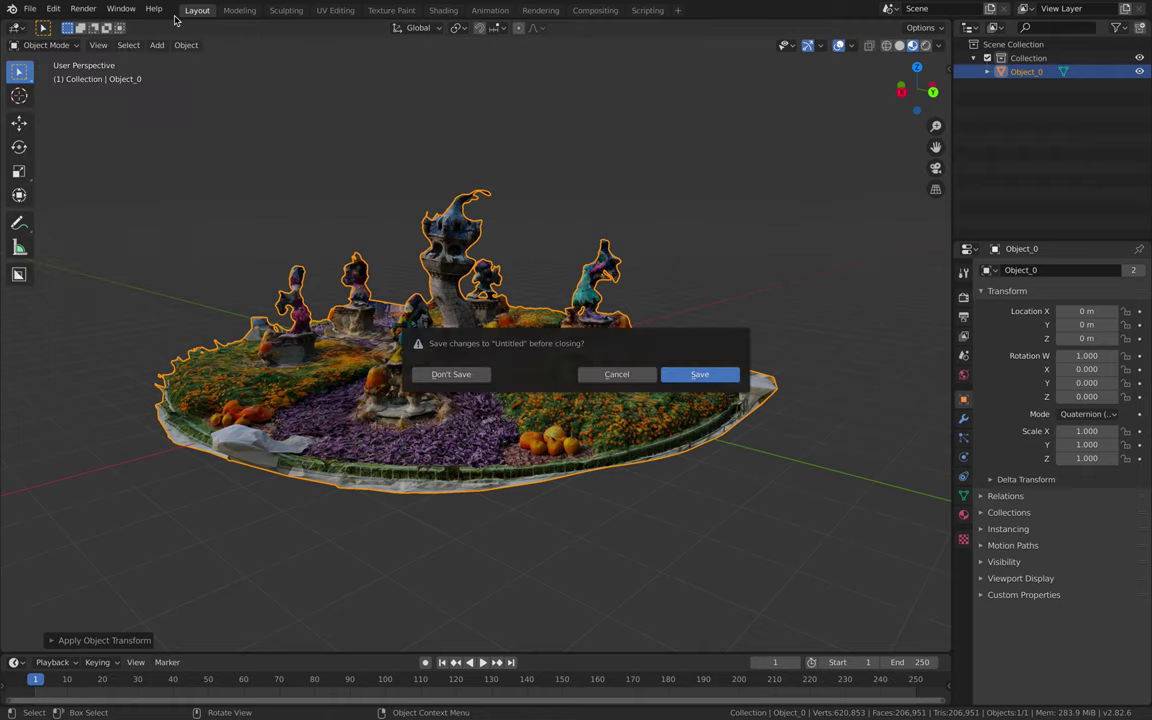
pyautogui.click(476, 376)
pyautogui.press('a')
pyautogui.press('x')
# Import the map_603554750 scan's .gltf file as glTF 2.0.
pyautogui.click(535, 354)
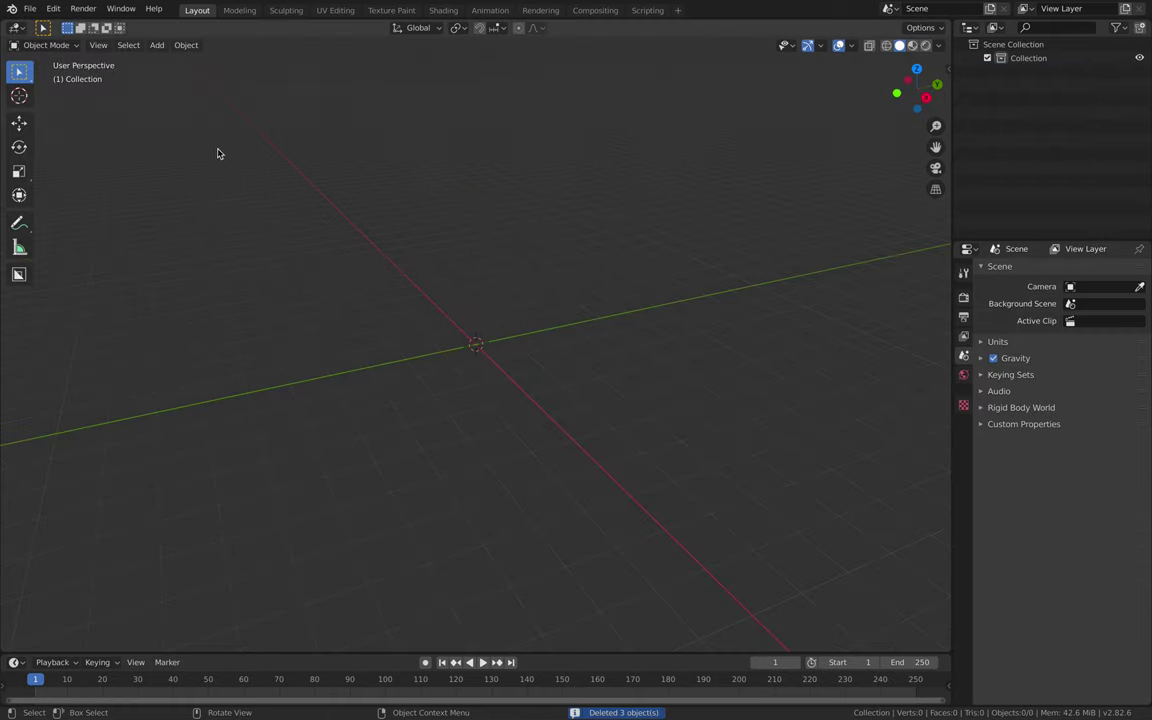
pyautogui.click(30, 8)
pyautogui.moveTo(52, 193)
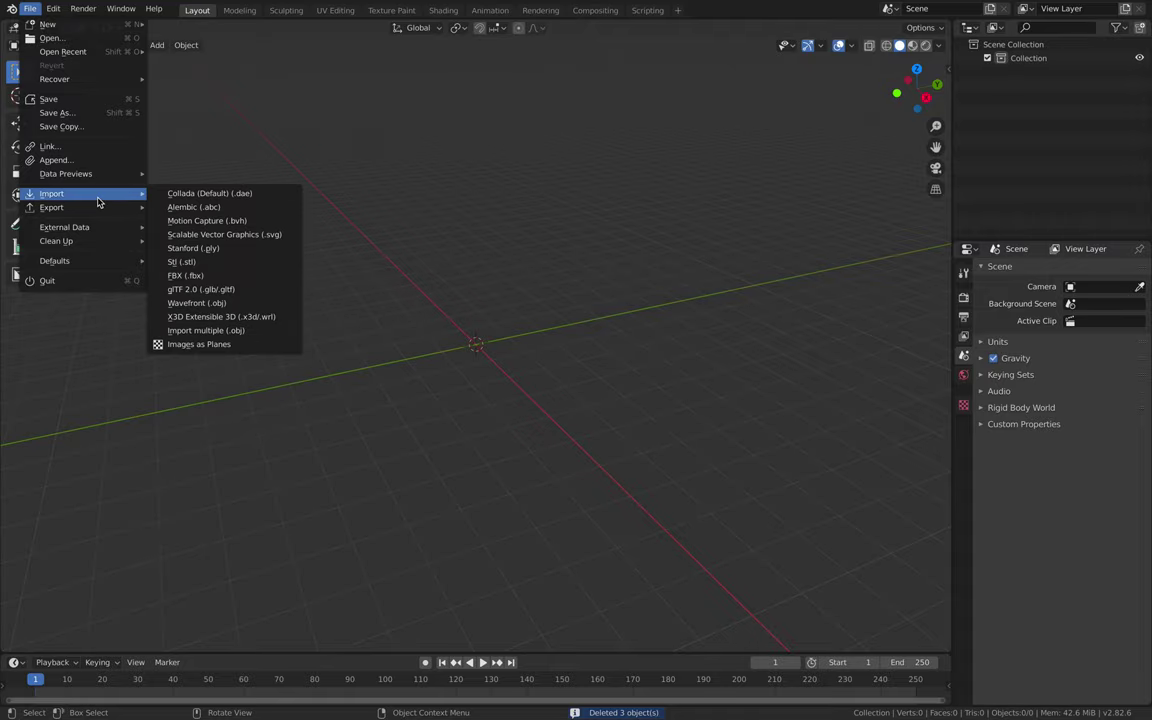
pyautogui.click(249, 291)
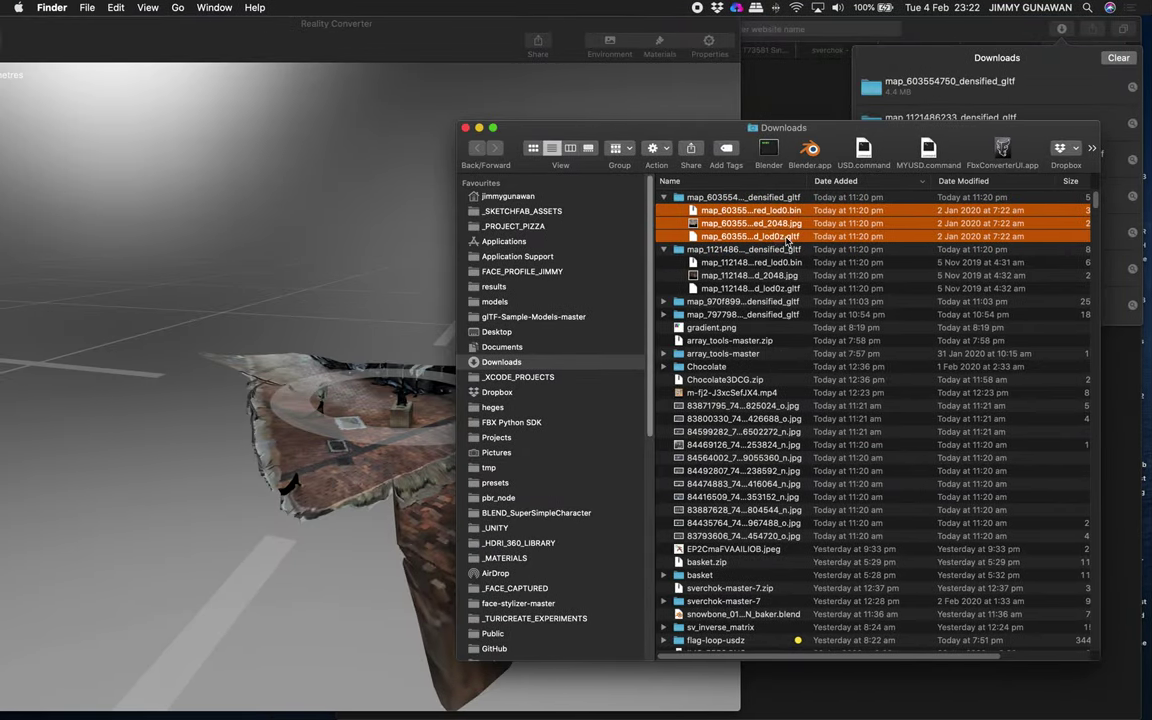
pyautogui.moveTo(787, 242)
pyautogui.mouseDown()
pyautogui.moveTo(758, 421)
pyautogui.moveTo(775, 436)
pyautogui.mouseUp()
pyautogui.click(557, 176)
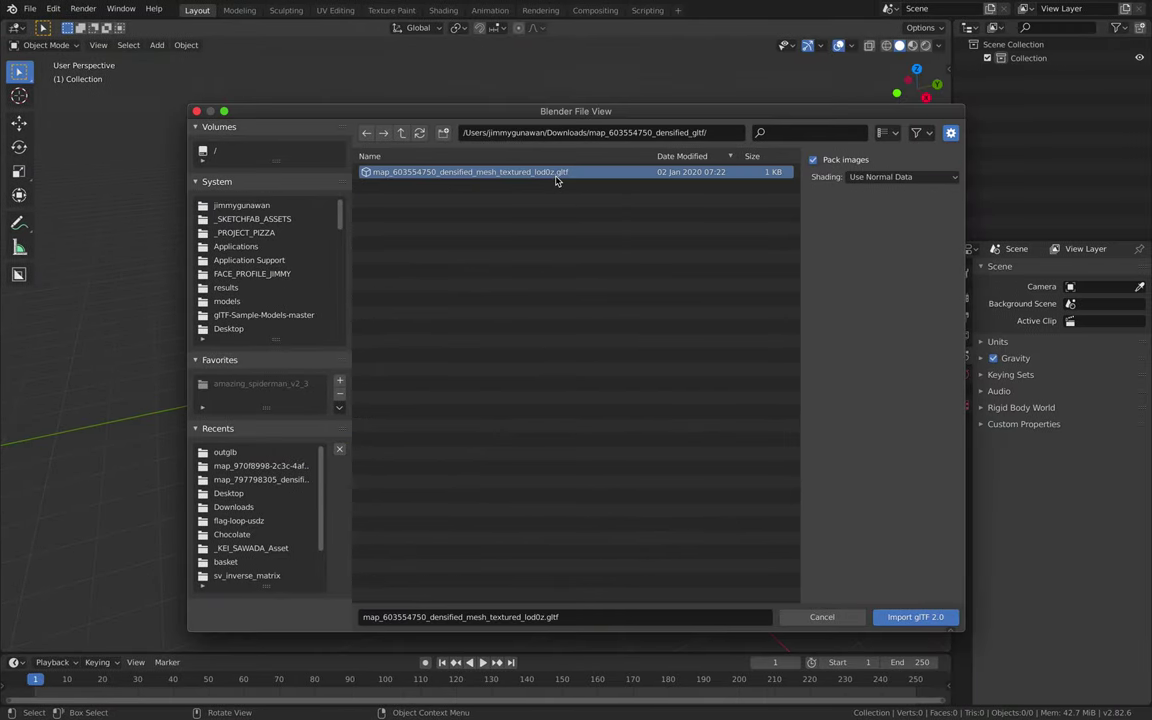
pyautogui.doubleClick(557, 176)
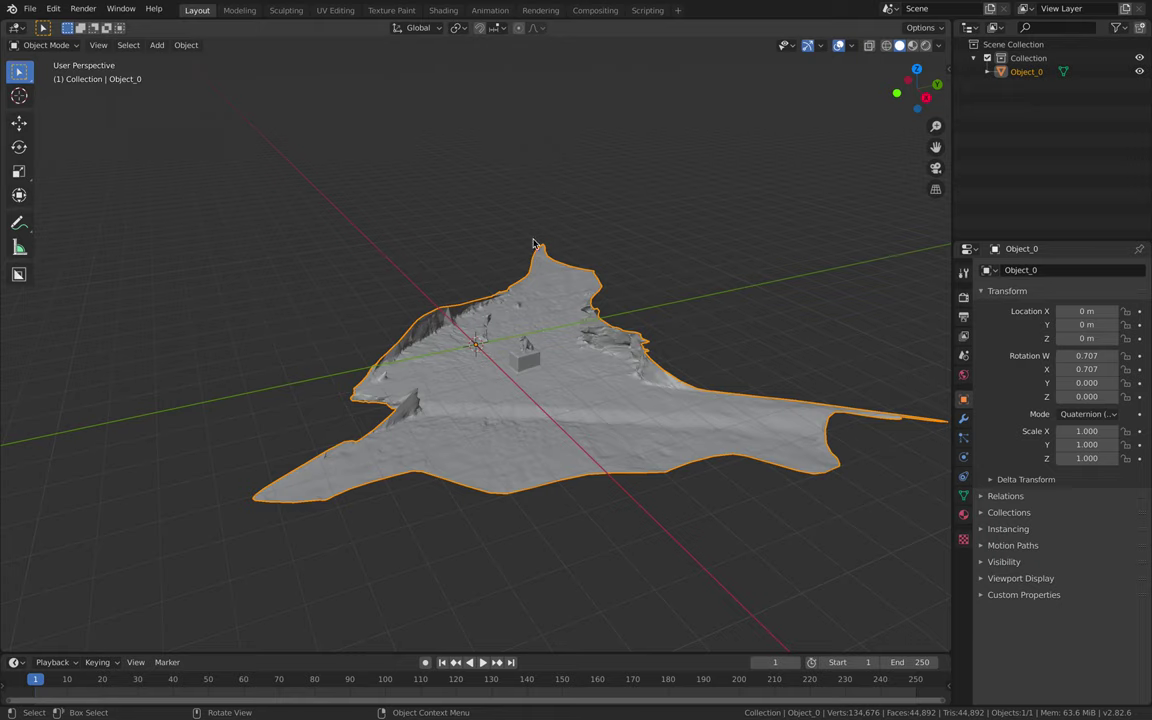
# Lift the imported scan upward in Front orthographic view.
pyautogui.moveTo(446, 307); pyautogui.dragTo(476, 341, button='middle')
pyautogui.scroll(2, 476, 341)
pyautogui.scroll(4, 650, 365)
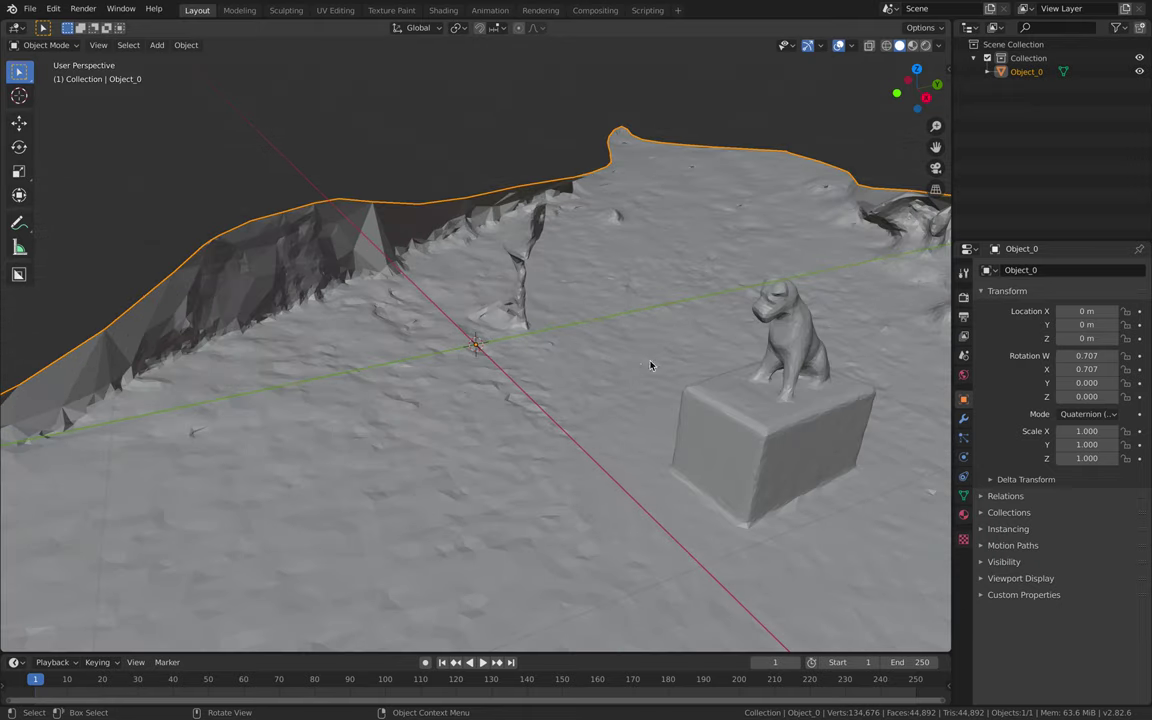
pyautogui.moveTo(743, 364)
pyautogui.mouseDown(button='middle')
pyautogui.moveTo(463, 329)
pyautogui.moveTo(771, 355)
pyautogui.moveTo(688, 342)
pyautogui.moveTo(705, 463)
pyautogui.moveTo(599, 476)
pyautogui.moveTo(480, 405)
pyautogui.mouseUp(button='middle')
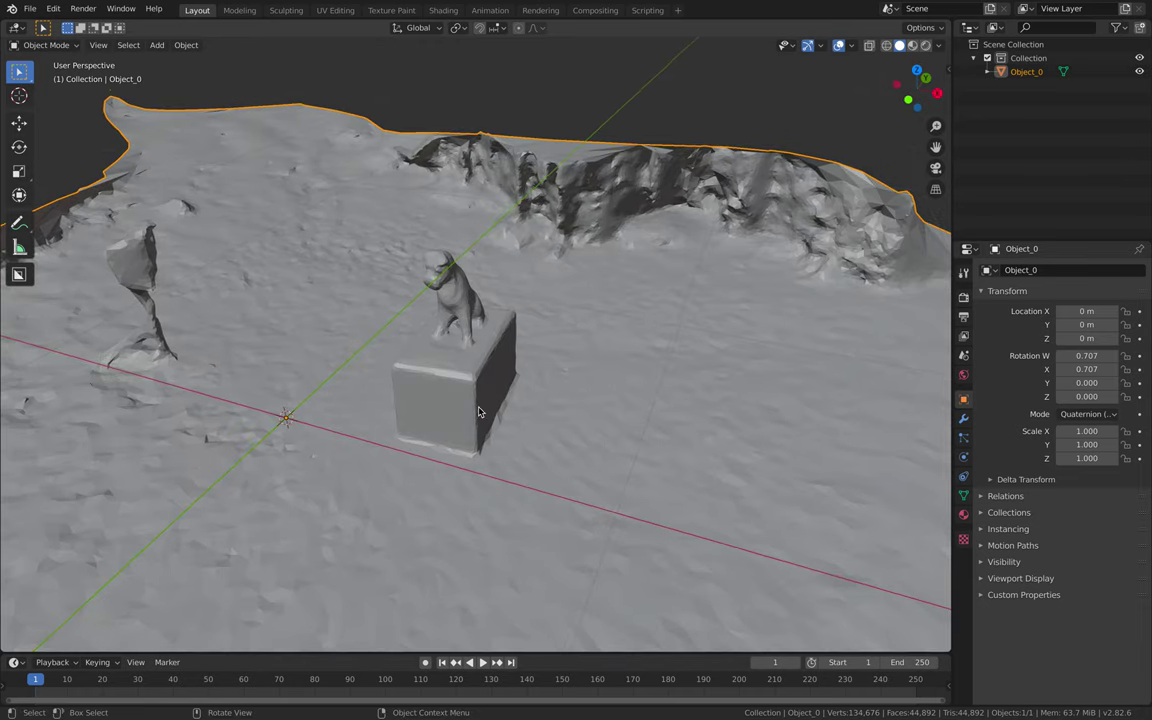
pyautogui.scroll(-5, 480, 408)
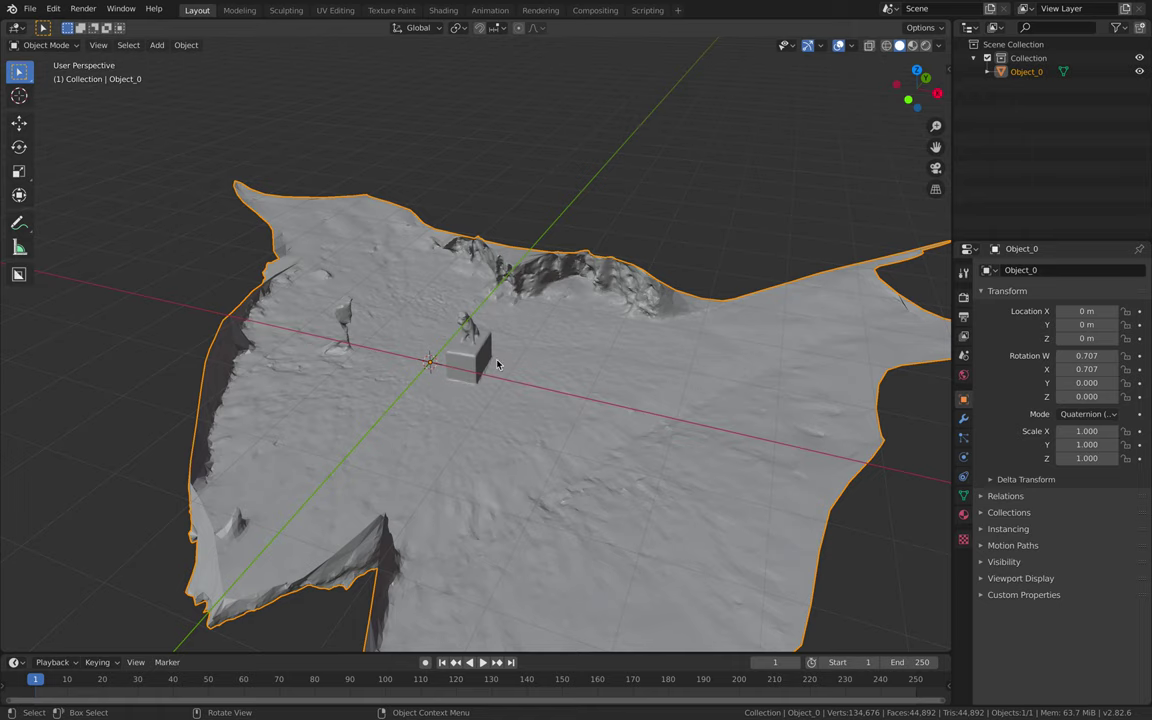
pyautogui.click(910, 97)
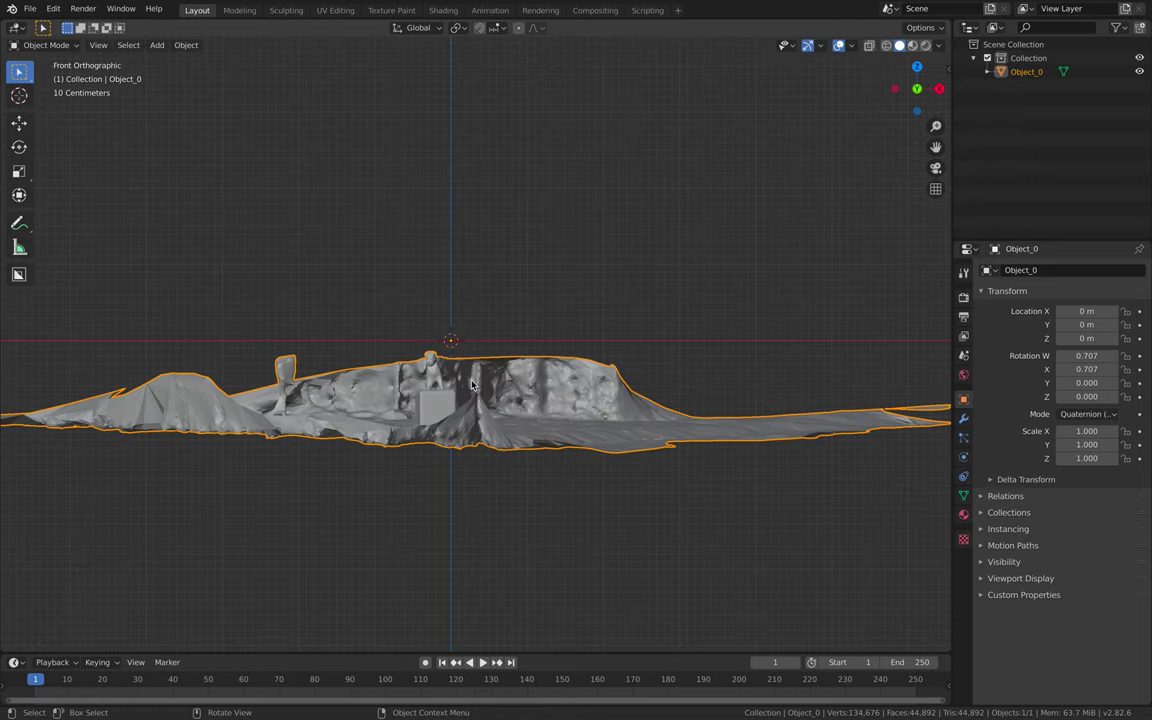
pyautogui.press('g')
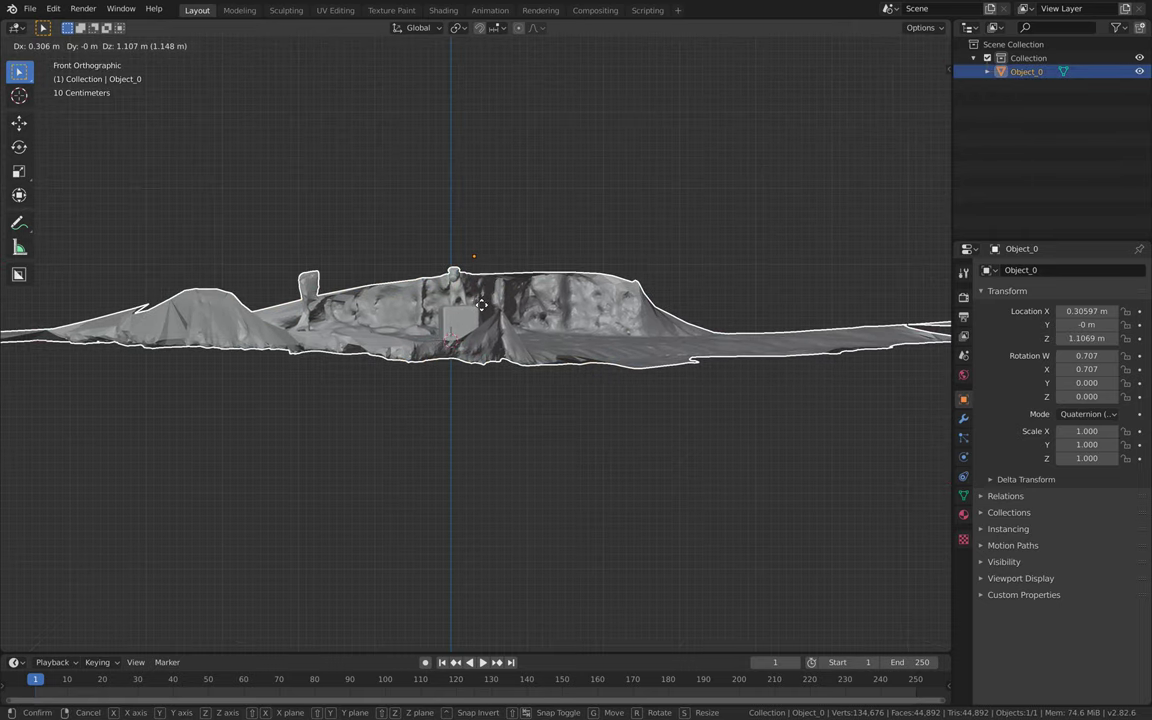
pyautogui.click(476, 307)
# In Top view, move the statue onto the world origin and rotate the scan slightly.
pyautogui.moveTo(476, 307); pyautogui.dragTo(522, 340, button='middle')
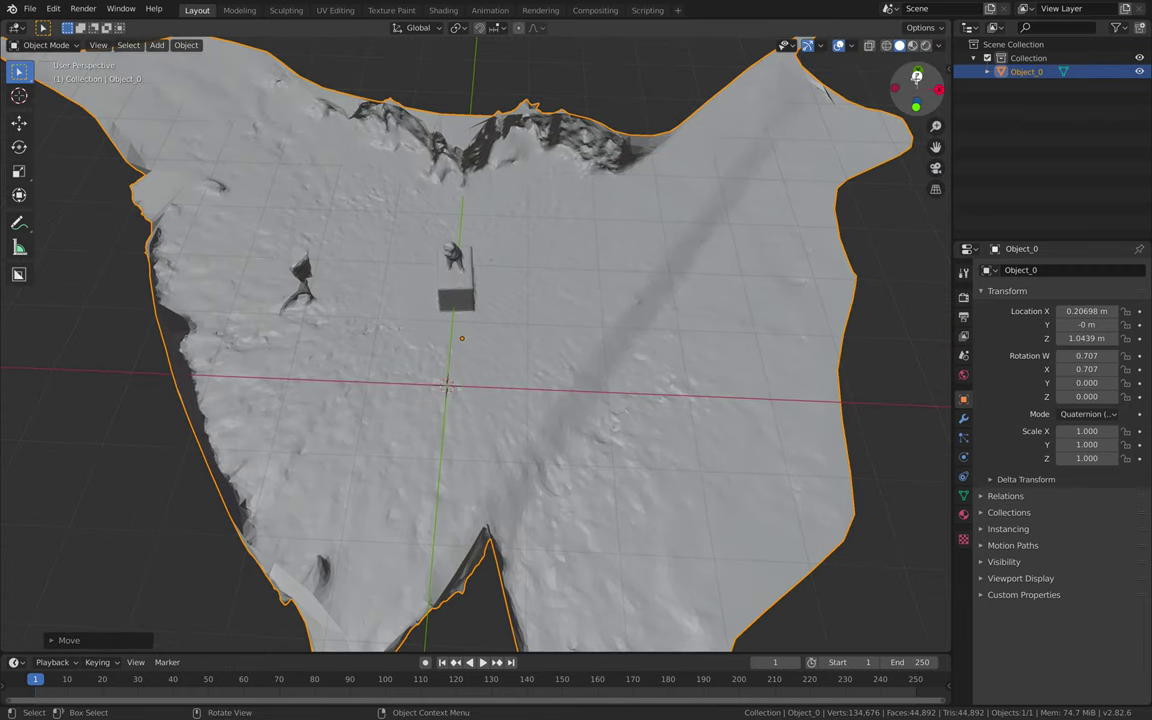
pyautogui.click(916, 78)
pyautogui.press('g')
pyautogui.click(670, 350)
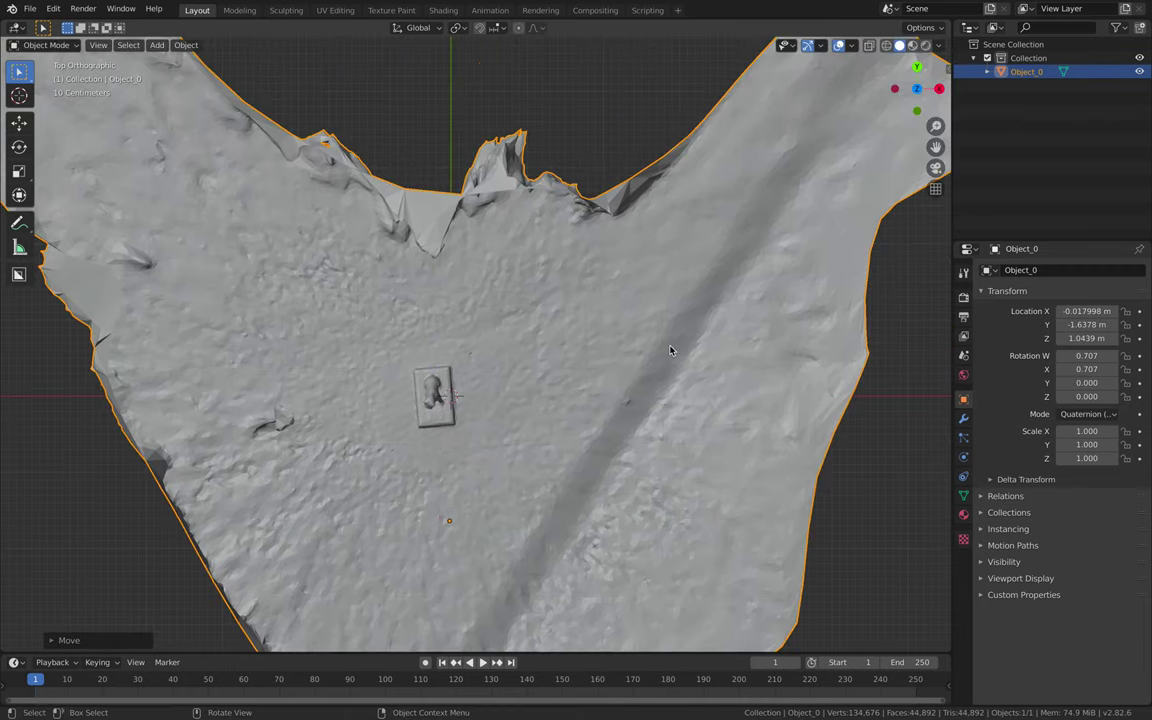
pyautogui.press('r')
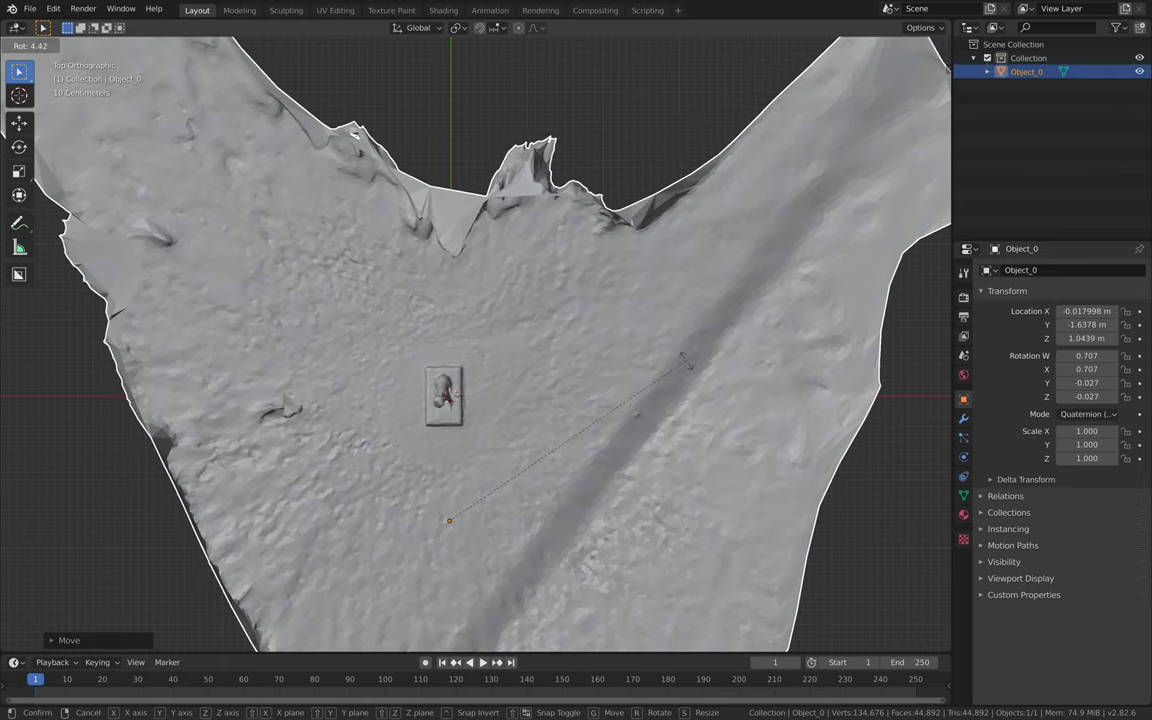
pyautogui.click(620, 321)
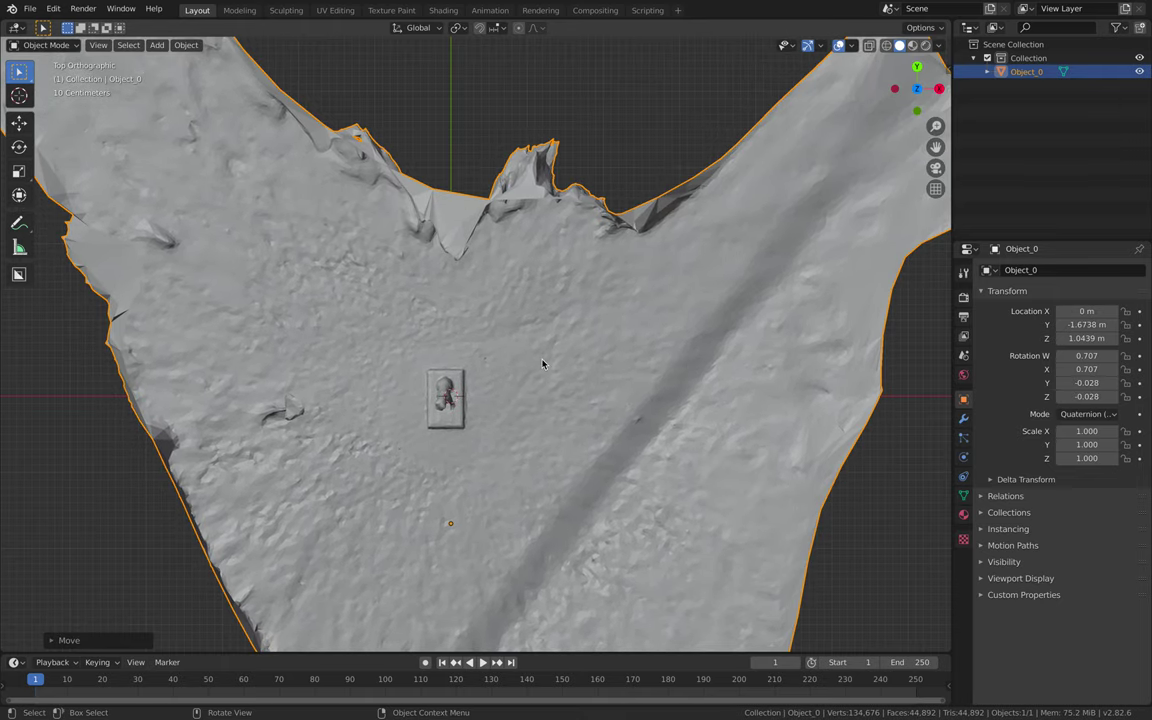
# Add a cube and enable X-ray in Top view to reveal the statue.
pyautogui.hotkey('shift', 'a')
pyautogui.click(600, 331)
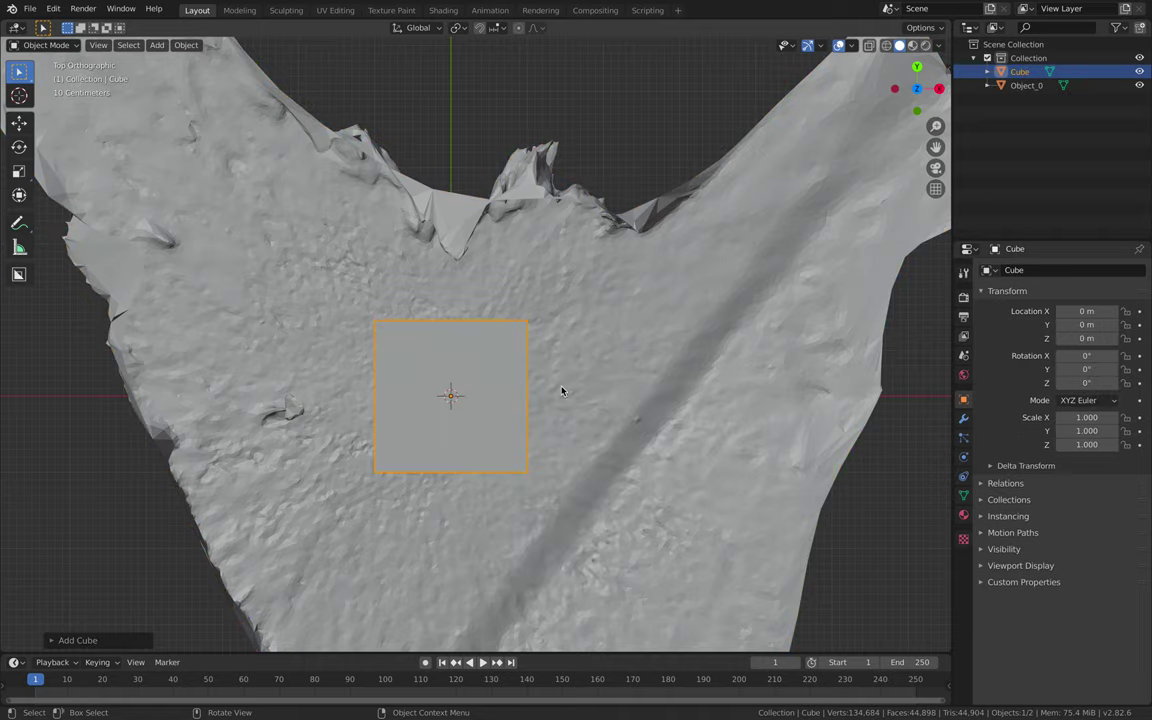
pyautogui.press('g')
pyautogui.click(494, 403)
pyautogui.moveTo(501, 416)
pyautogui.mouseDown(button='middle')
pyautogui.moveTo(578, 258)
pyautogui.moveTo(557, 328)
pyautogui.moveTo(543, 300)
pyautogui.mouseUp(button='middle')
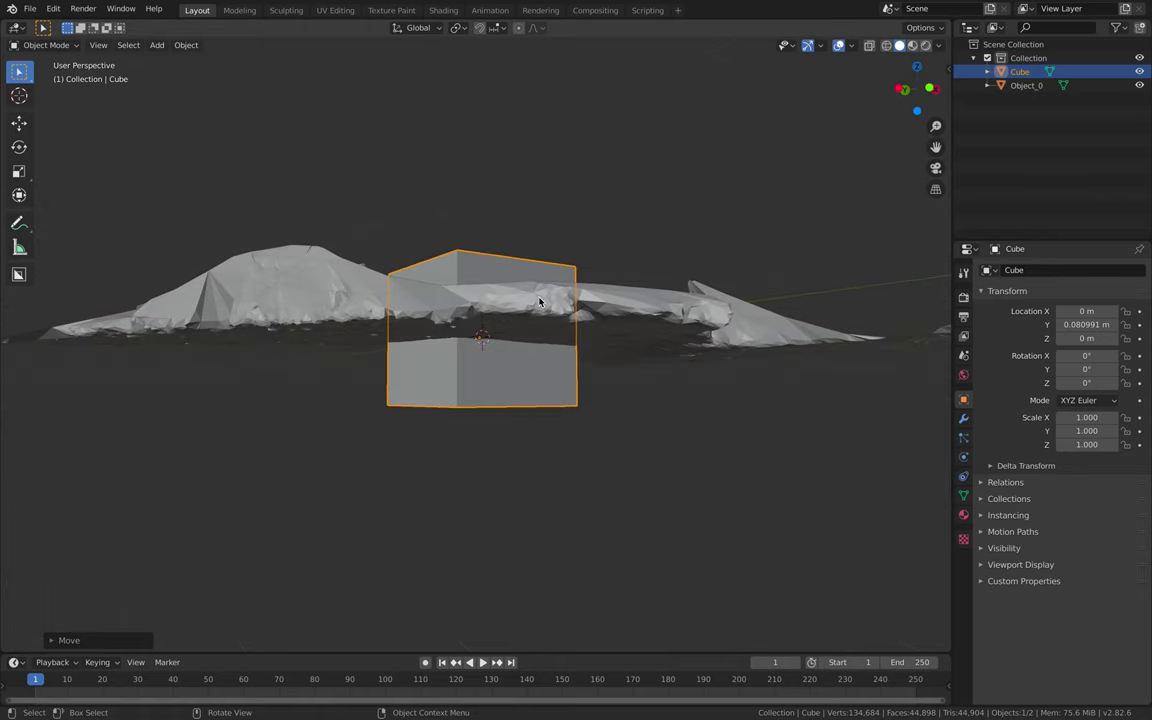
pyautogui.click(915, 69)
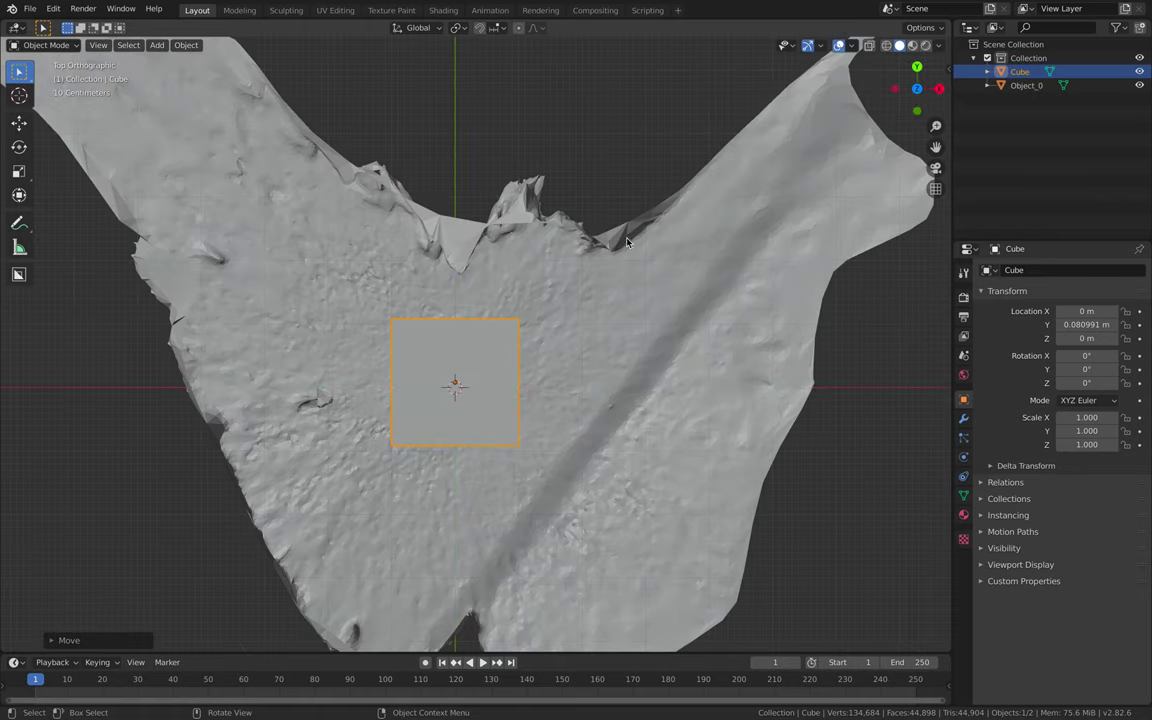
pyautogui.click(868, 46)
# Move the cube over the statue and scale it down along X and Y.
pyautogui.press('g')
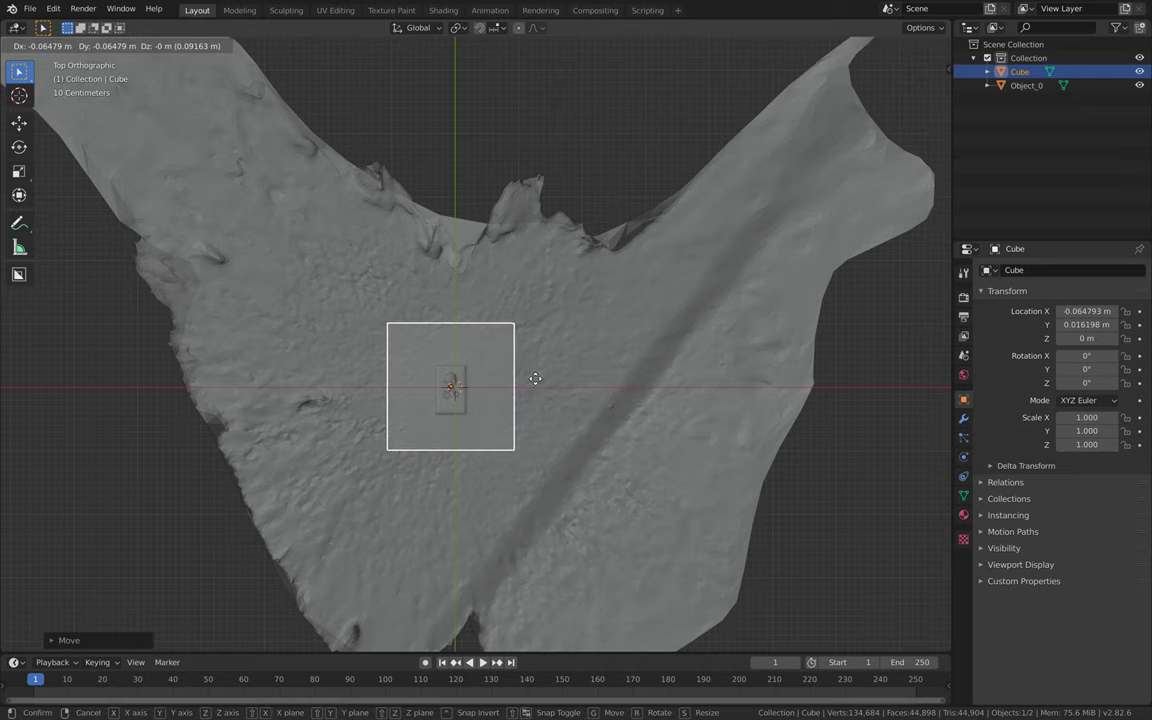
pyautogui.click(540, 380)
pyautogui.press('s')
pyautogui.press('x')
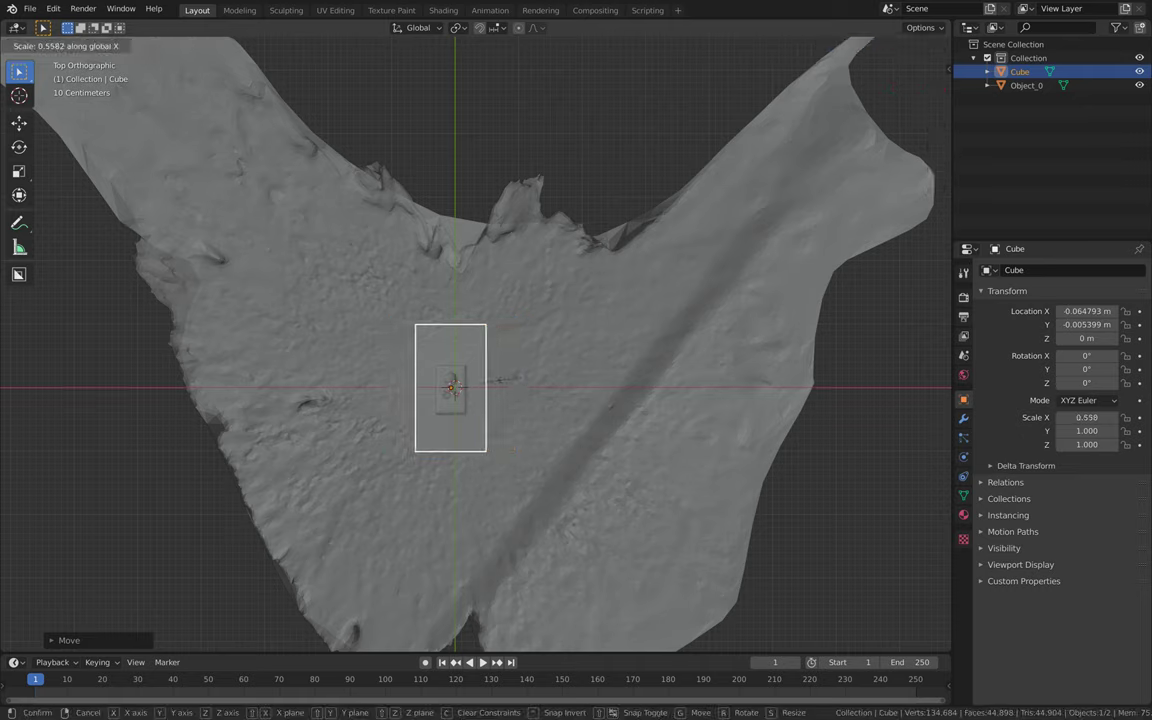
pyautogui.click(528, 386)
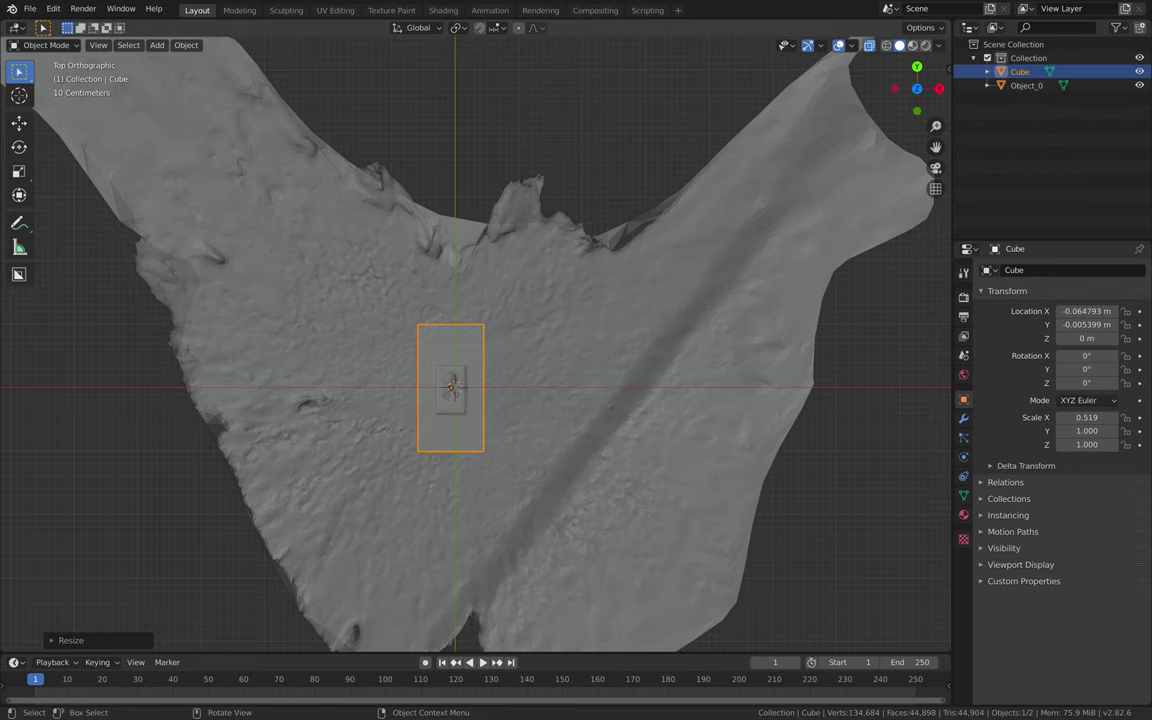
pyautogui.press('s')
pyautogui.press('y')
pyautogui.click(515, 383)
# Centre the cube on the statue and tighten its X and Y size around the plinth.
pyautogui.press('g')
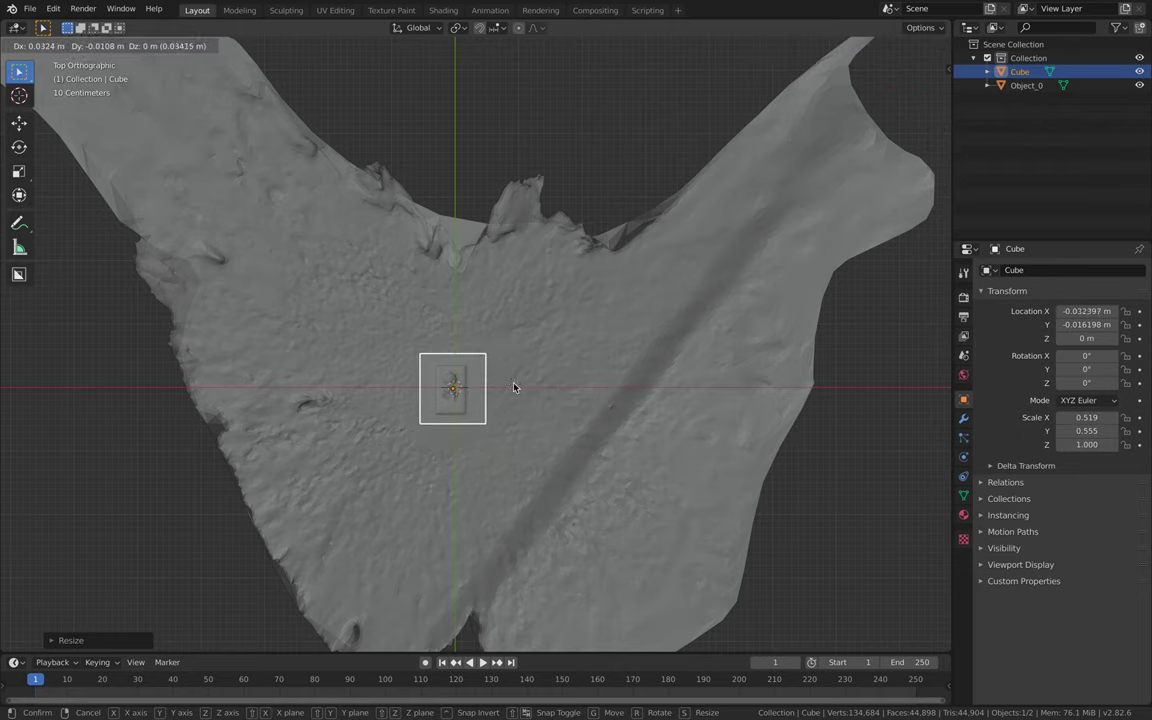
pyautogui.click(514, 387)
pyautogui.press('g')
pyautogui.click(519, 388)
pyautogui.press('s')
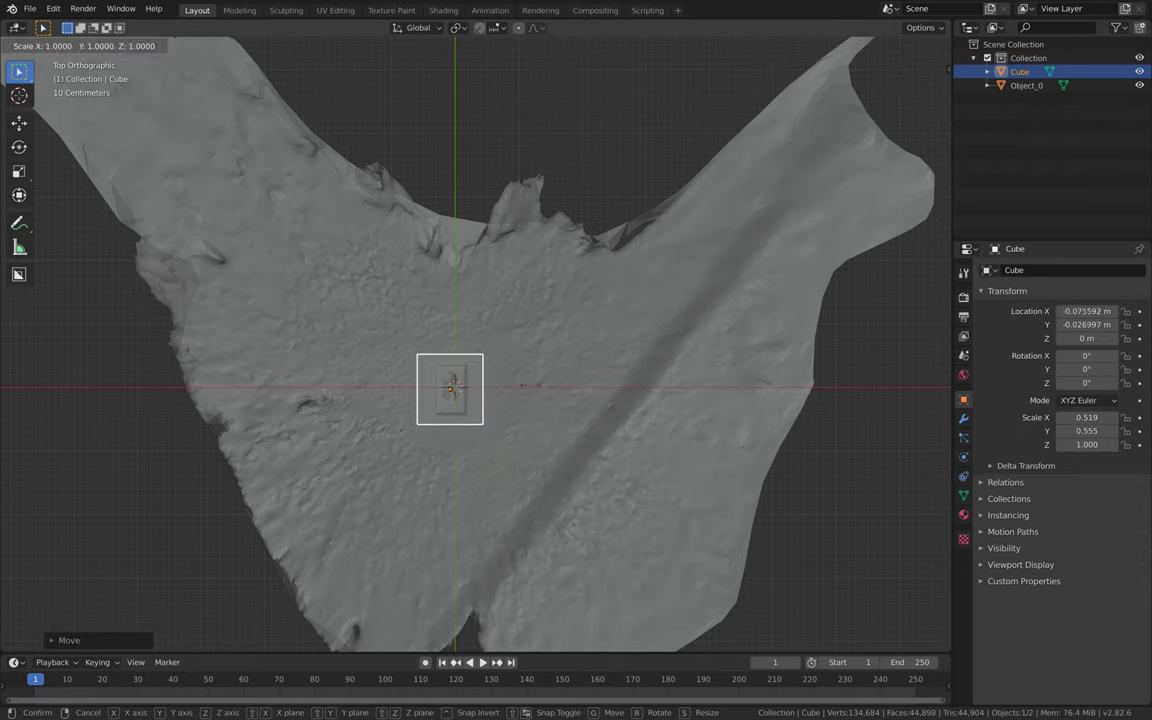
pyautogui.press('y')
pyautogui.click(532, 384)
pyautogui.press('s')
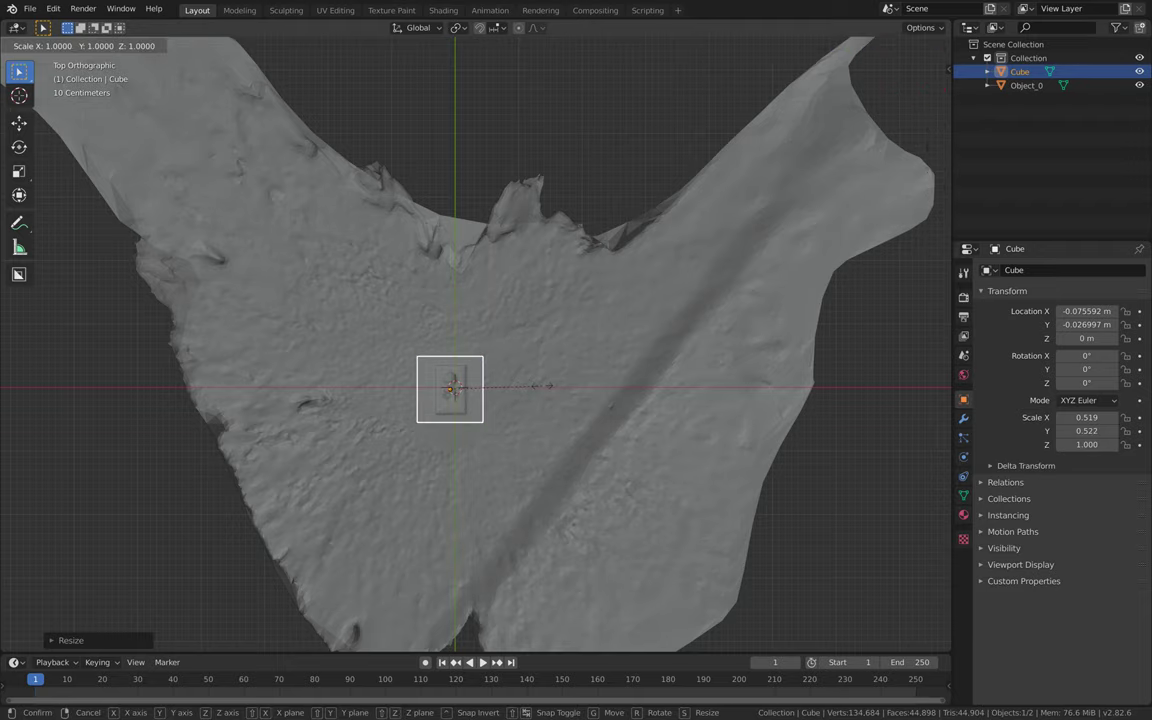
pyautogui.press('x')
pyautogui.click(532, 384)
pyautogui.press('g')
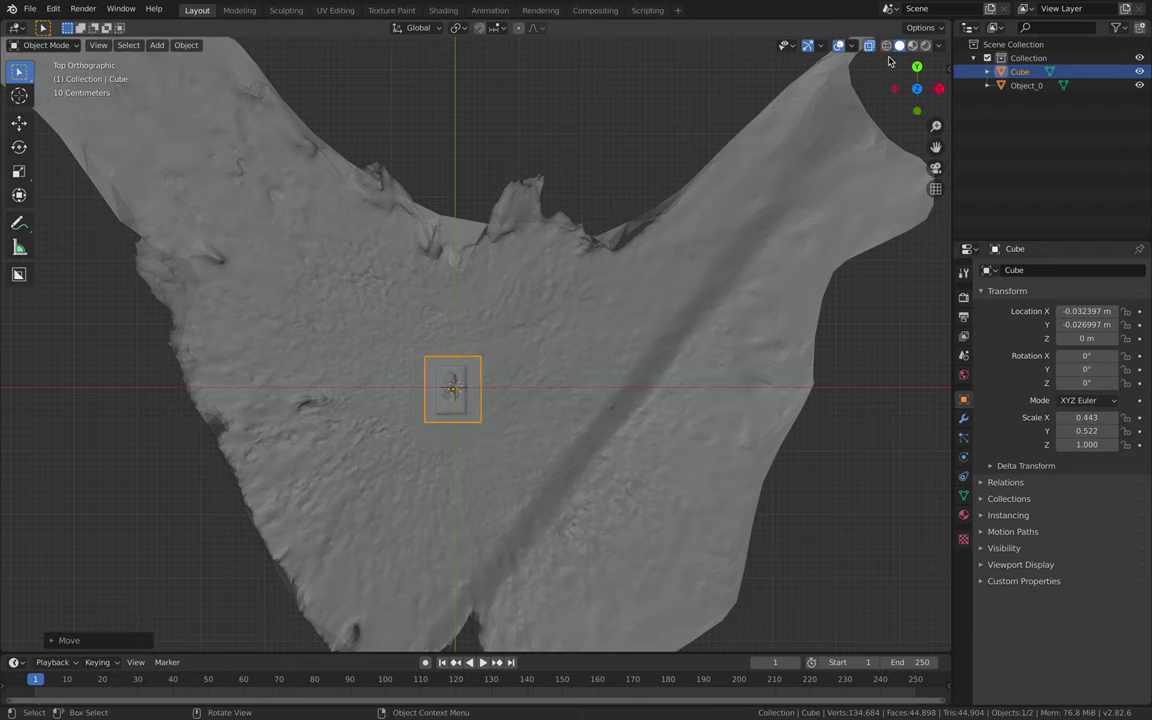
pyautogui.click(917, 88)
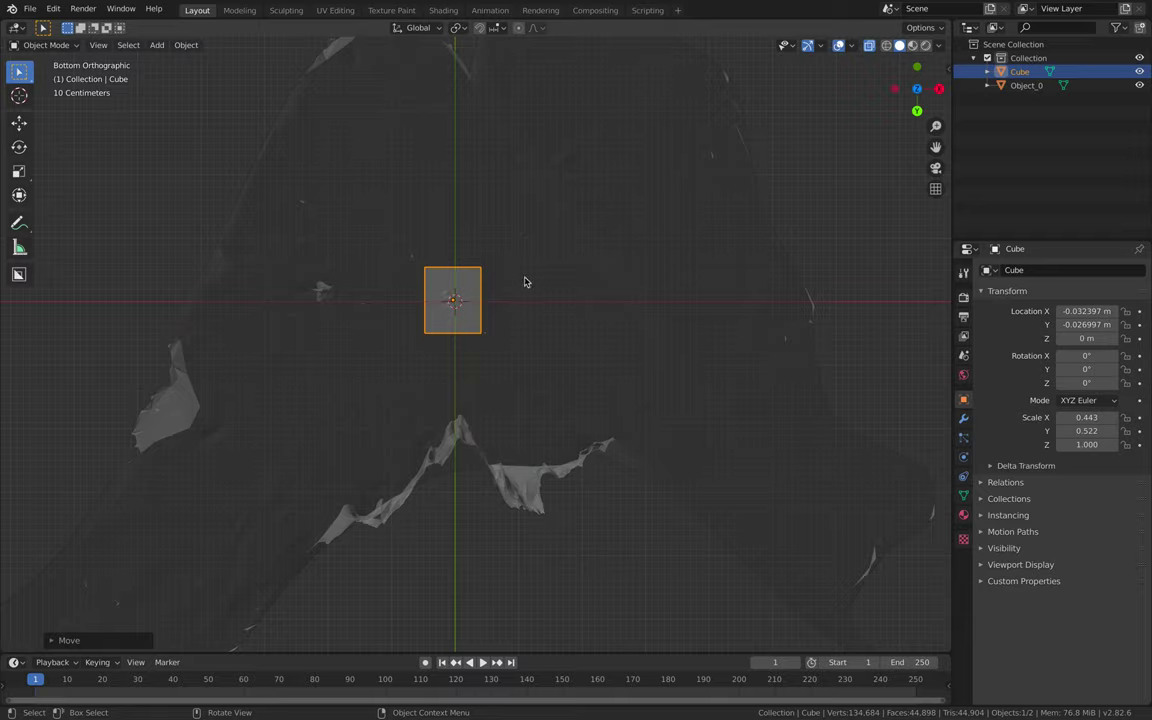
pyautogui.moveTo(524, 282)
pyautogui.mouseDown(button='middle')
pyautogui.moveTo(568, 194)
pyautogui.moveTo(580, 351)
pyautogui.moveTo(566, 355)
pyautogui.moveTo(600, 340)
pyautogui.mouseUp(button='middle')
pyautogui.click(913, 88)
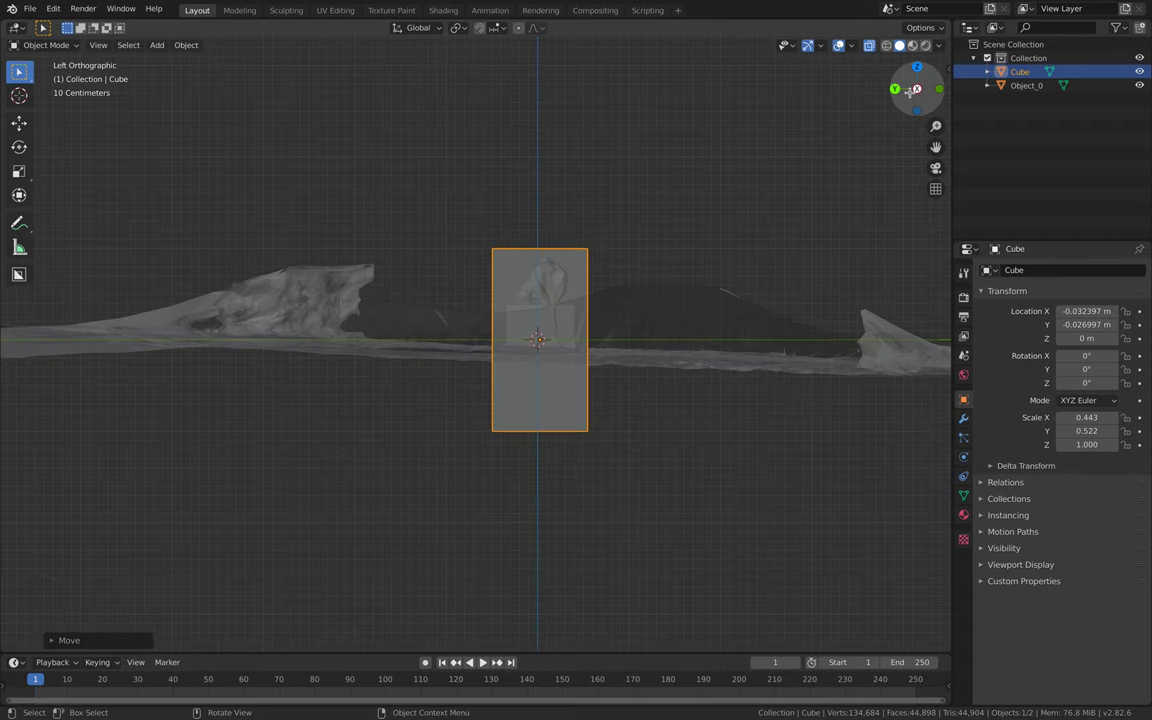
pyautogui.scroll(2, 620, 322)
pyautogui.scroll(1, 563, 319)
pyautogui.scroll(2, 592, 307)
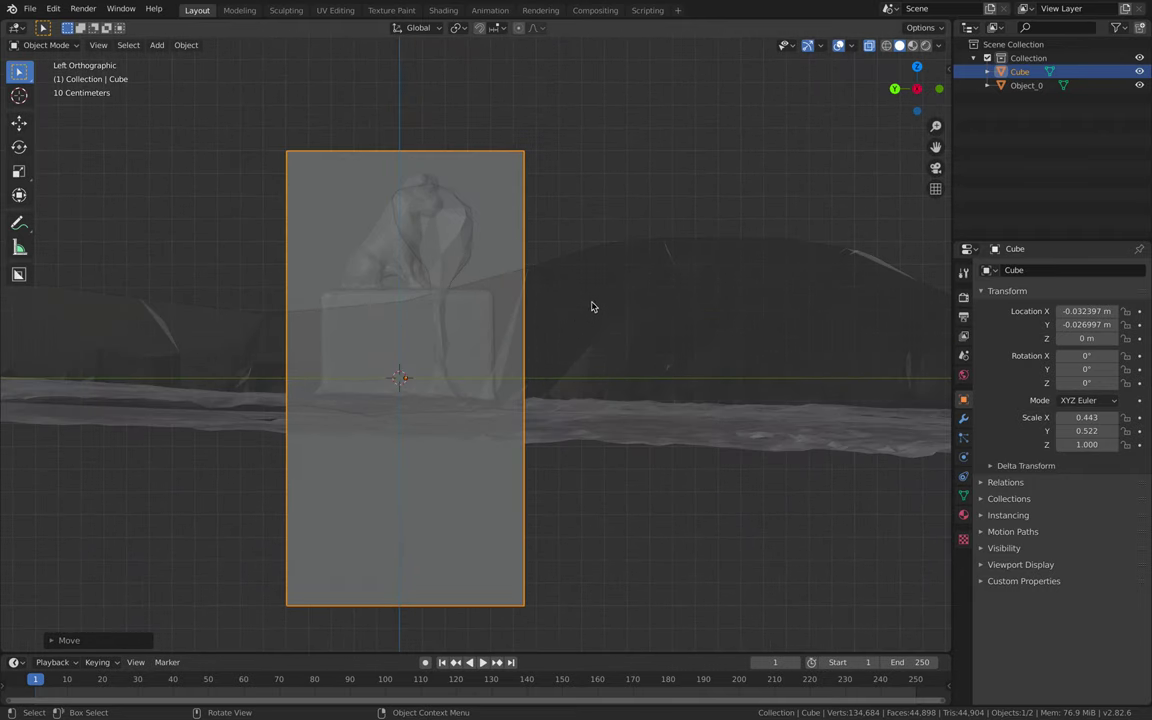
pyautogui.click(592, 307)
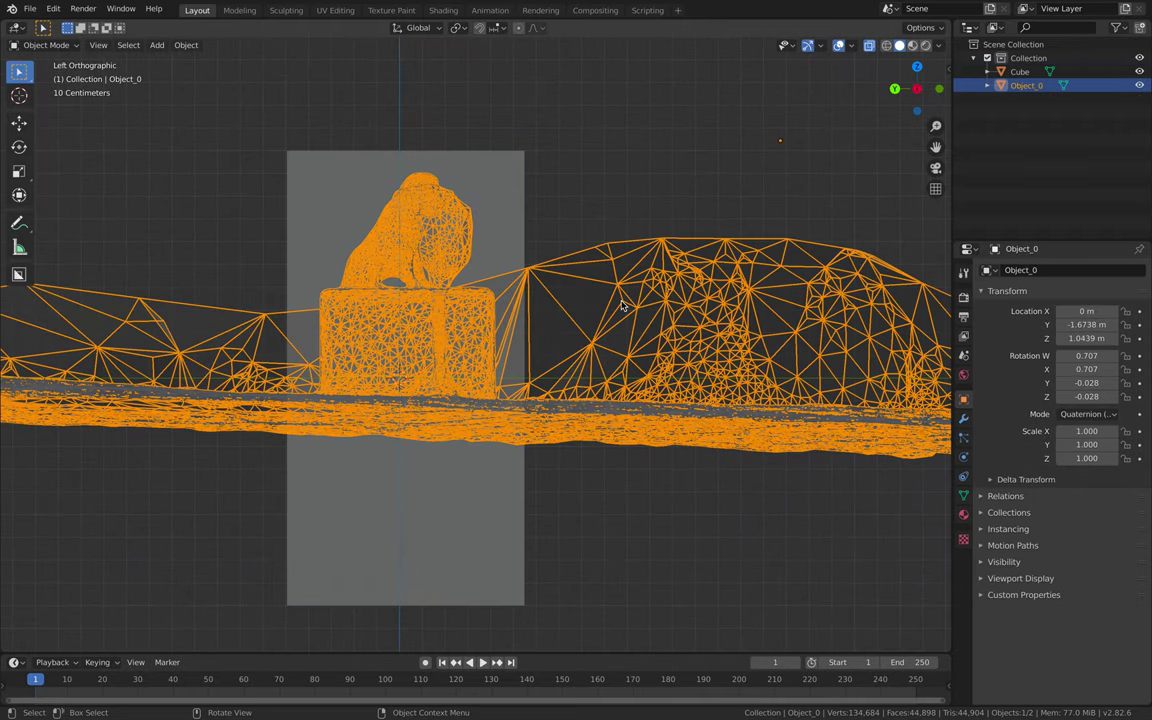
pyautogui.press('r')
pyautogui.press('r')
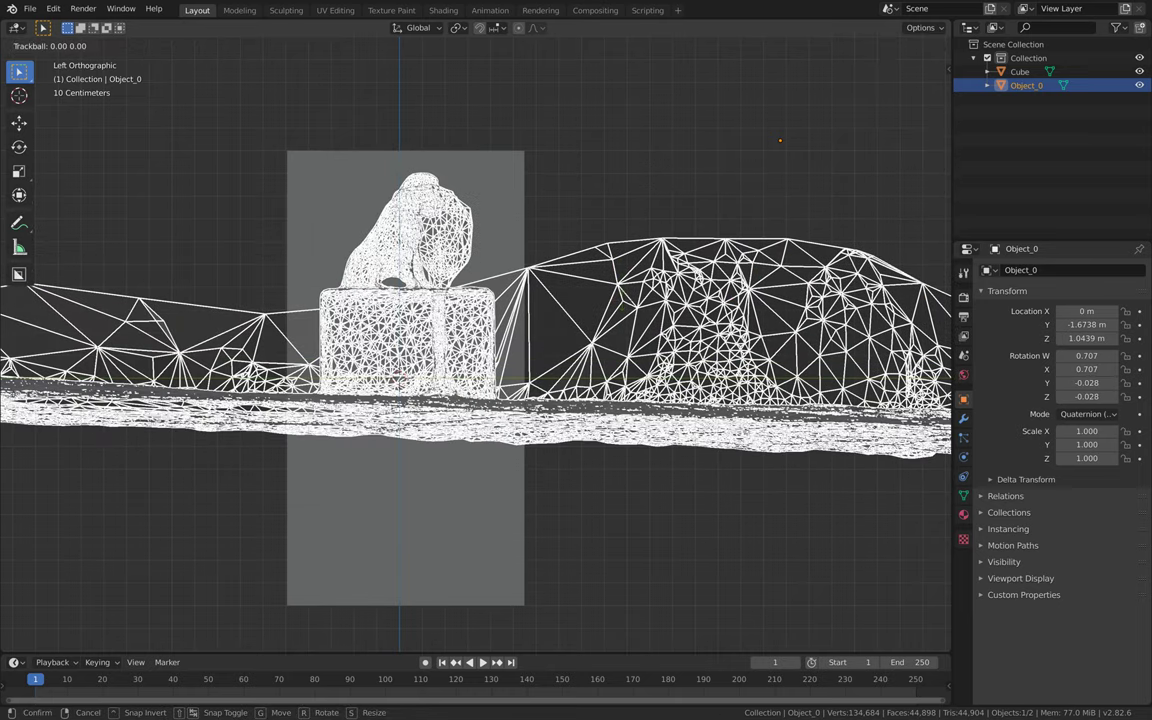
pyautogui.click(622, 304)
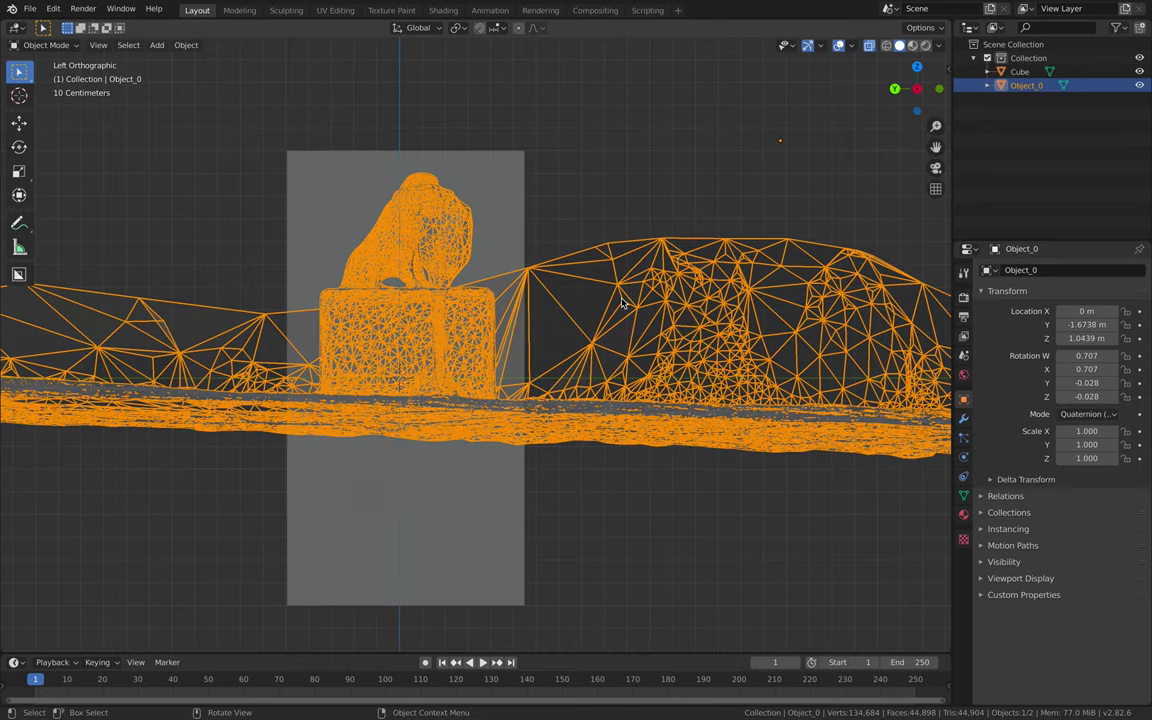
pyautogui.moveTo(605, 290)
pyautogui.mouseDown(button='middle')
pyautogui.moveTo(482, 301)
pyautogui.moveTo(522, 324)
pyautogui.moveTo(576, 329)
pyautogui.moveTo(533, 335)
pyautogui.moveTo(545, 334)
pyautogui.mouseUp(button='middle')
pyautogui.hotkey('shift', 'z')
pyautogui.hotkey('alt', 'a')
pyautogui.click(576, 329)
pyautogui.hotkey('shift', 'z')
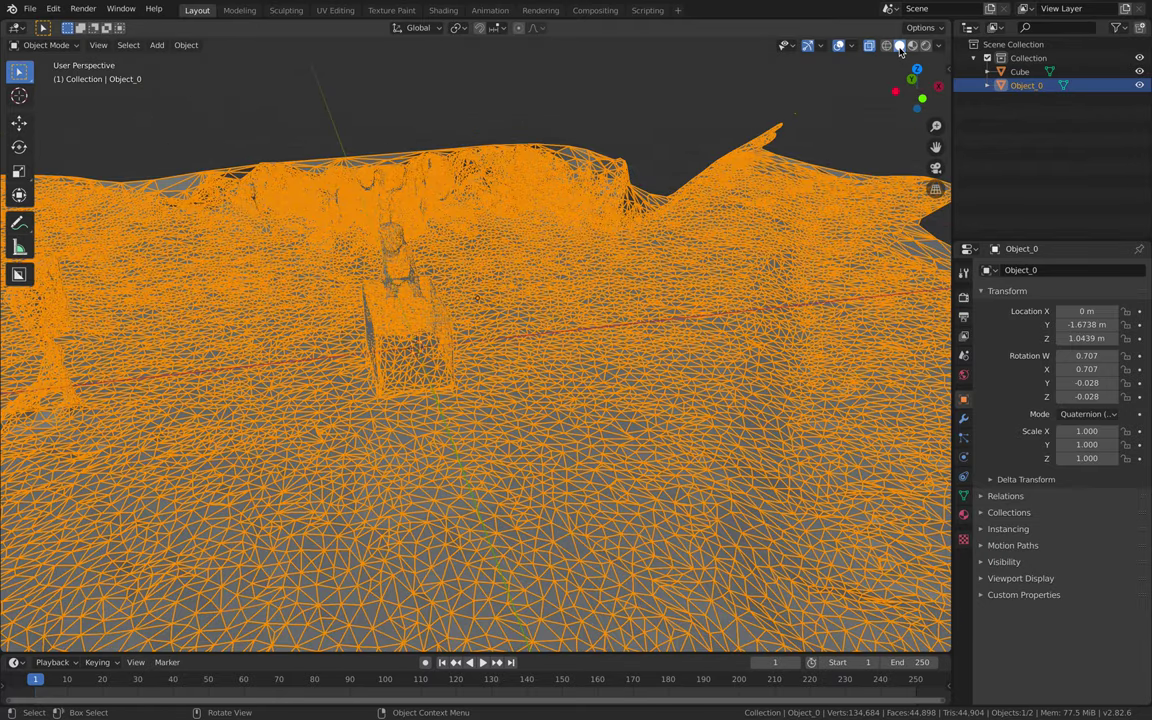
pyautogui.click(899, 46)
# Select the scanned terrain mesh and show its modifier properties.
pyautogui.moveTo(555, 222); pyautogui.dragTo(468, 239, button='middle')
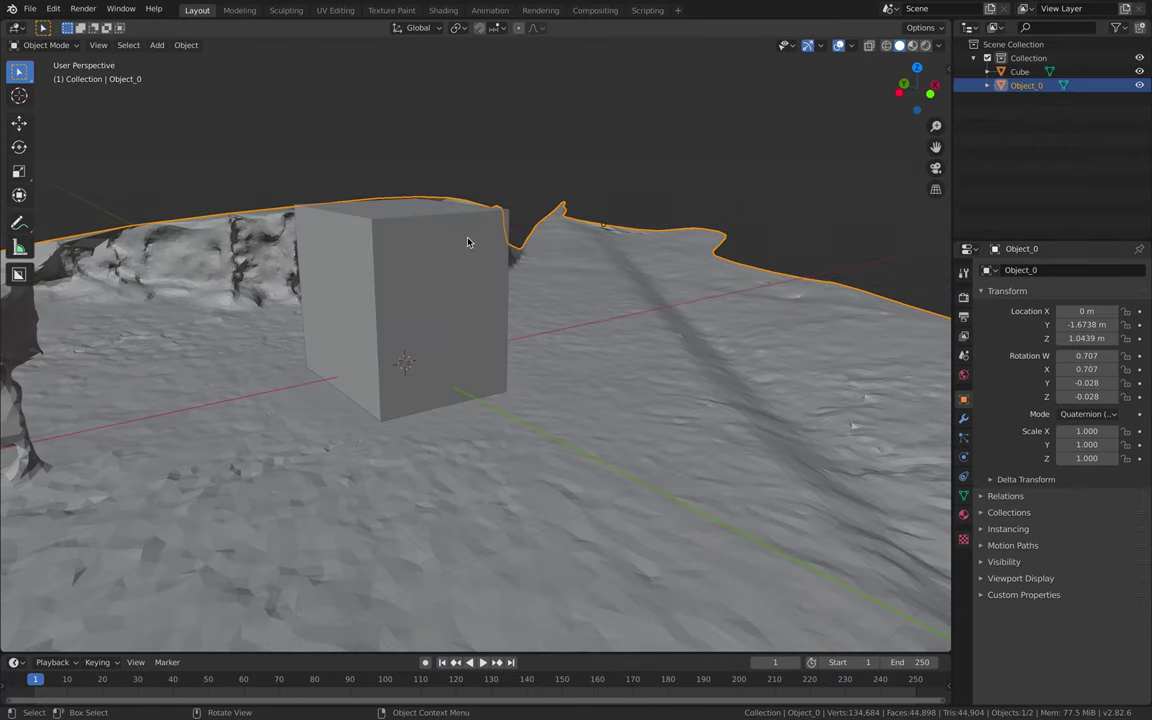
pyautogui.click(468, 239)
pyautogui.moveTo(534, 280)
pyautogui.mouseDown(button='middle')
pyautogui.moveTo(527, 291)
pyautogui.moveTo(604, 278)
pyautogui.mouseUp(button='middle')
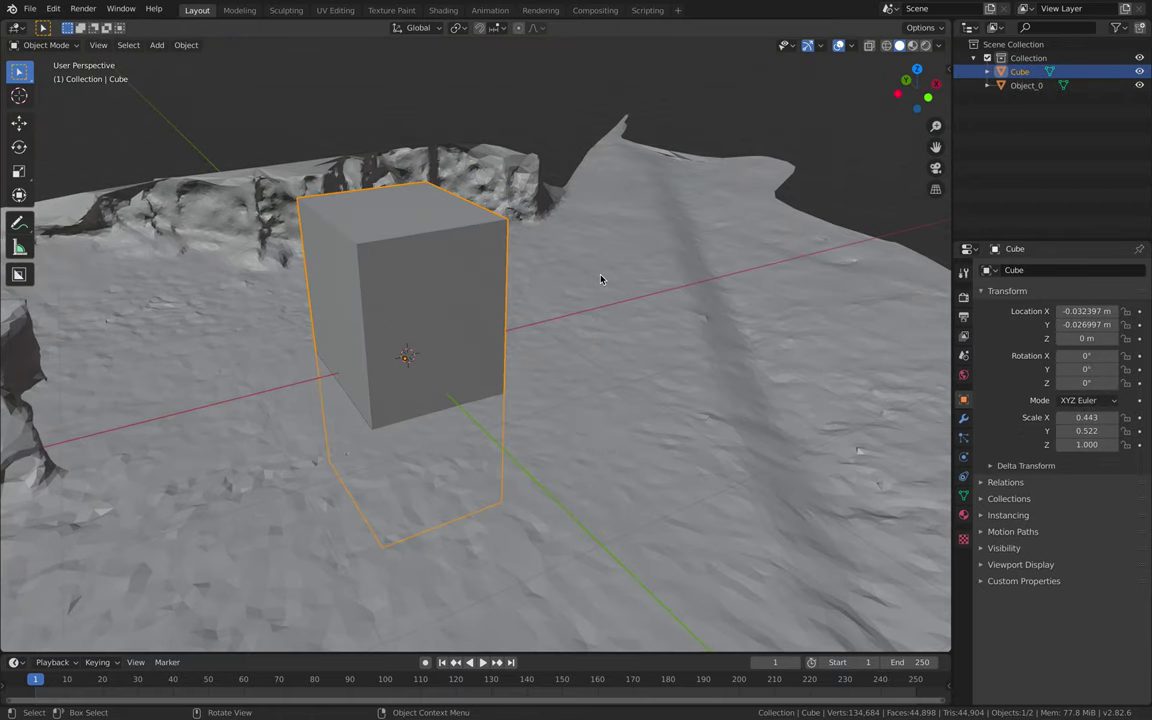
pyautogui.click(693, 299)
pyautogui.click(965, 424)
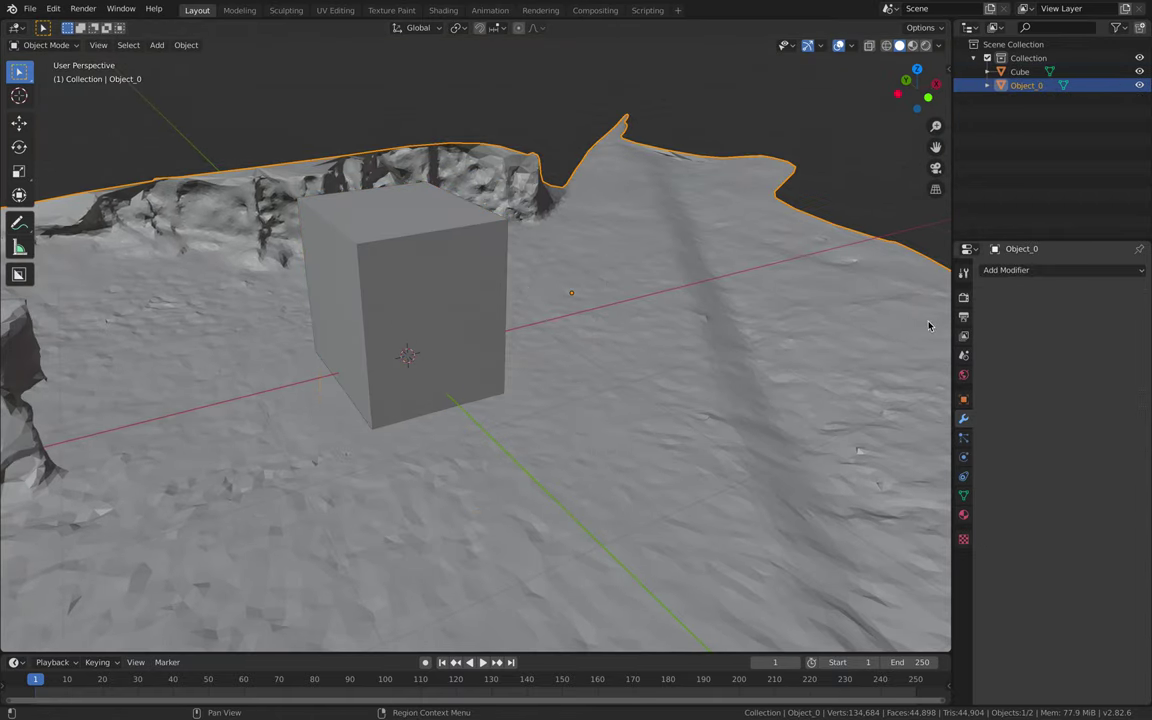
# Add a Boolean modifier using the Cube with the Intersect operation.
pyautogui.click(1001, 270)
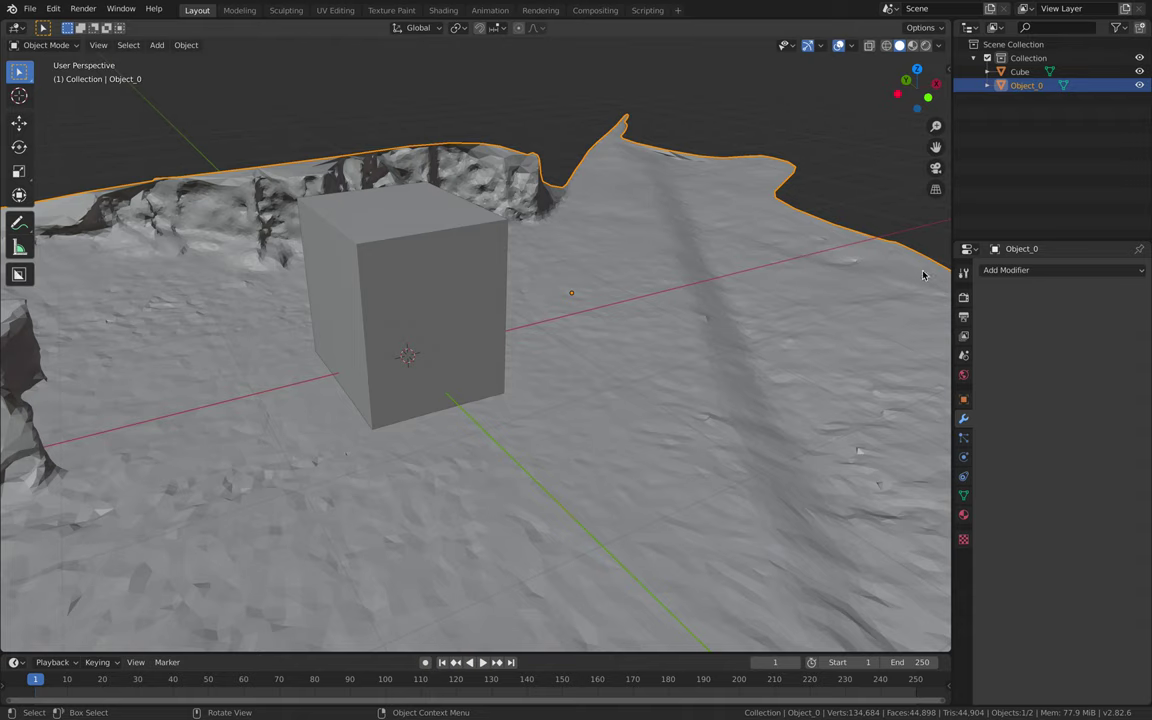
pyautogui.click(1016, 272)
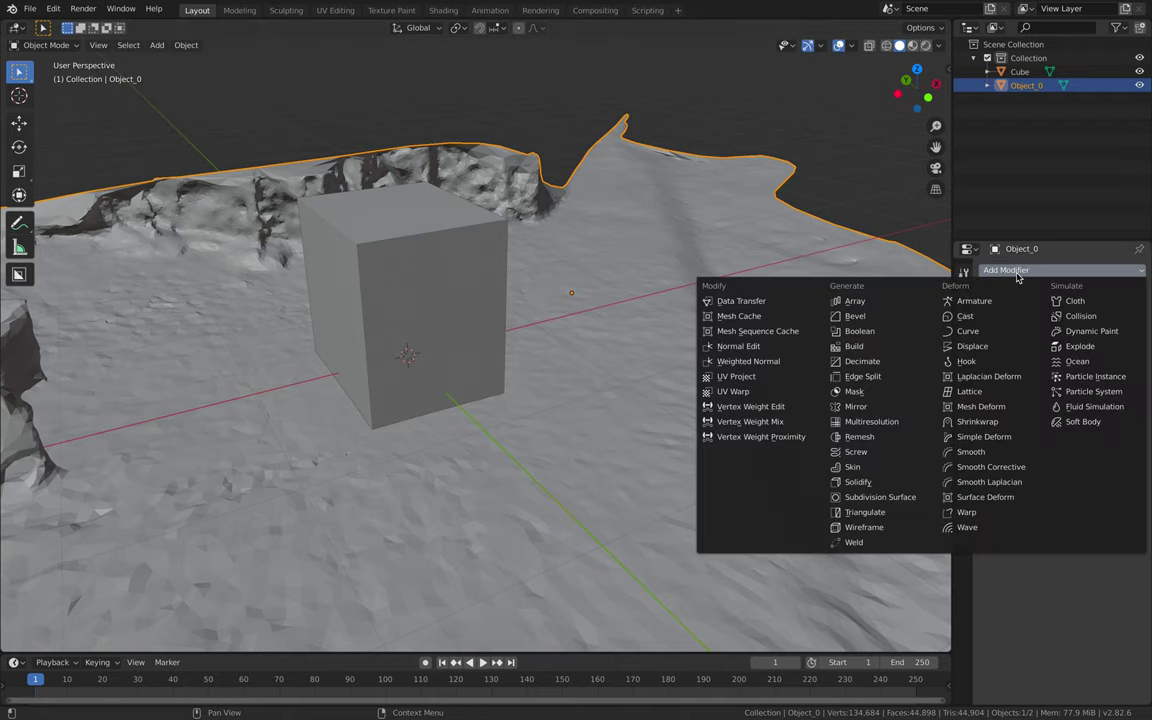
pyautogui.click(887, 339)
pyautogui.click(1080, 347)
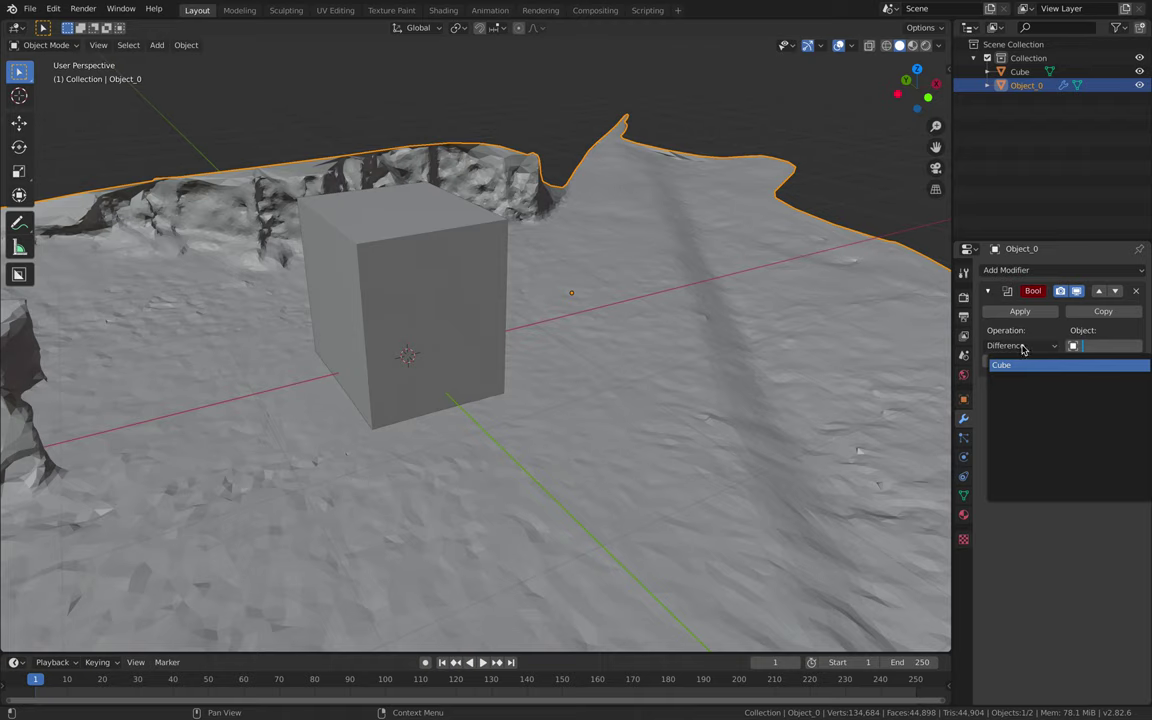
pyautogui.click(1015, 365)
pyautogui.click(1019, 348)
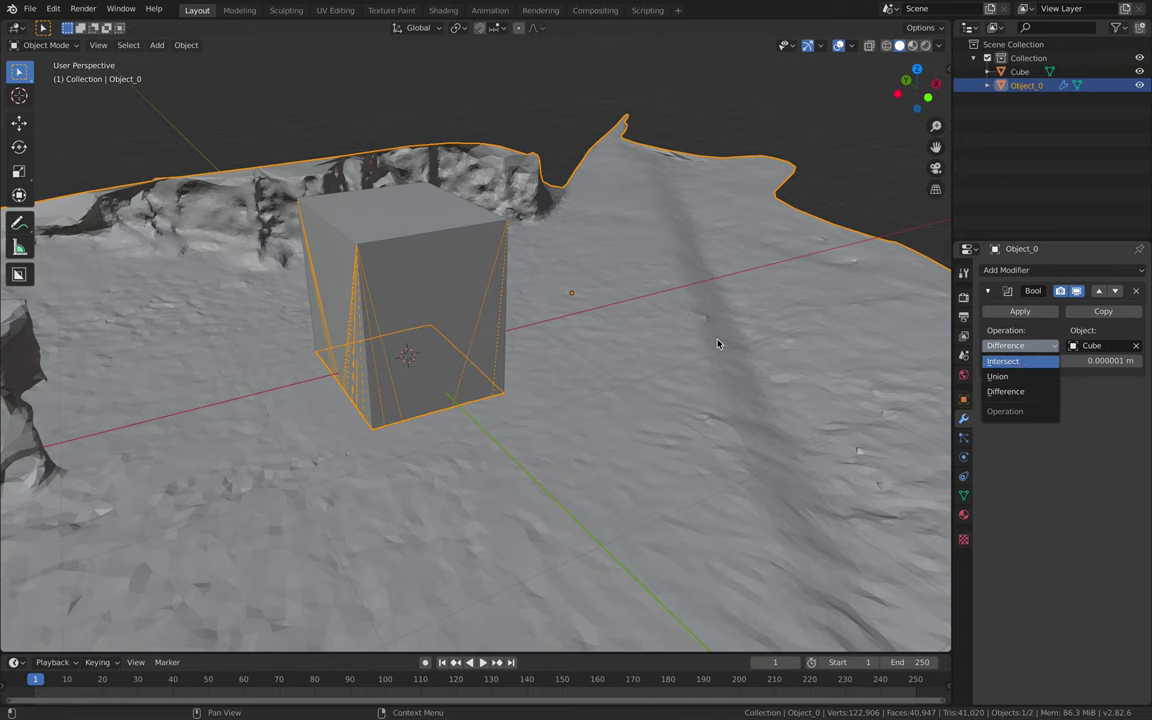
pyautogui.press('Return')
# Hide the Cube and apply the Boolean crop to the statue mesh.
pyautogui.moveTo(717, 343)
pyautogui.mouseDown(button='middle')
pyautogui.moveTo(464, 306)
pyautogui.moveTo(524, 303)
pyautogui.moveTo(558, 275)
pyautogui.mouseUp(button='middle')
pyautogui.scroll(3, 525, 290)
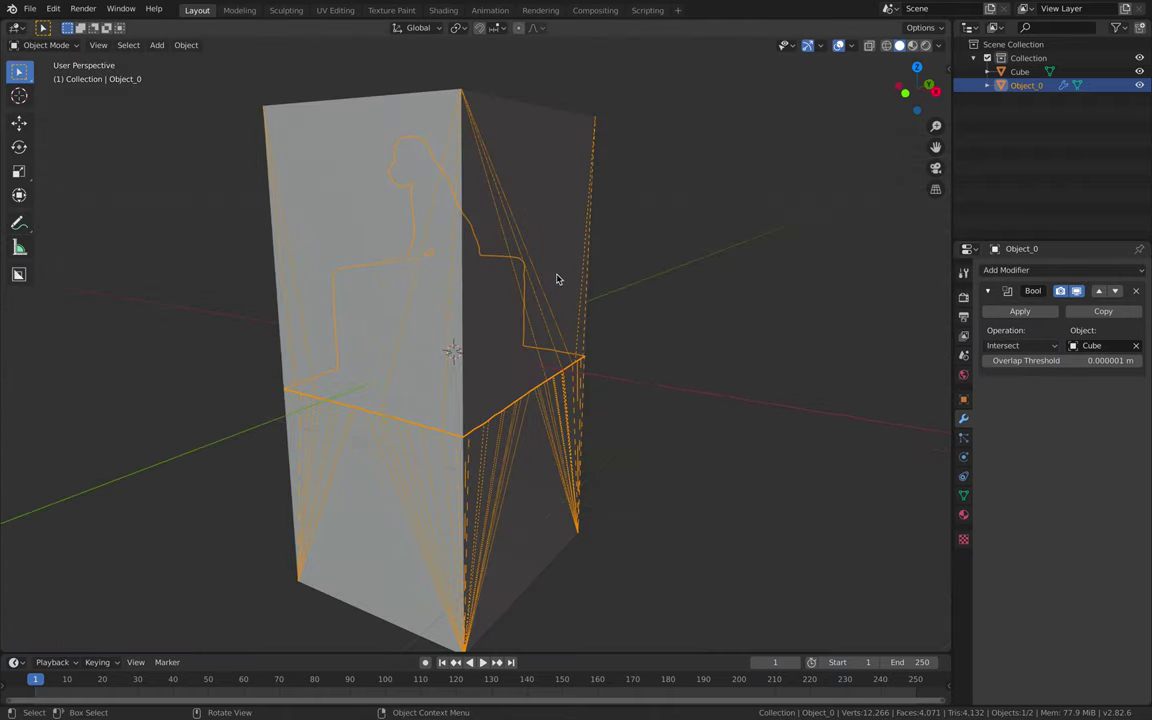
pyautogui.click(1139, 71)
pyautogui.moveTo(630, 276); pyautogui.dragTo(661, 273, button='middle')
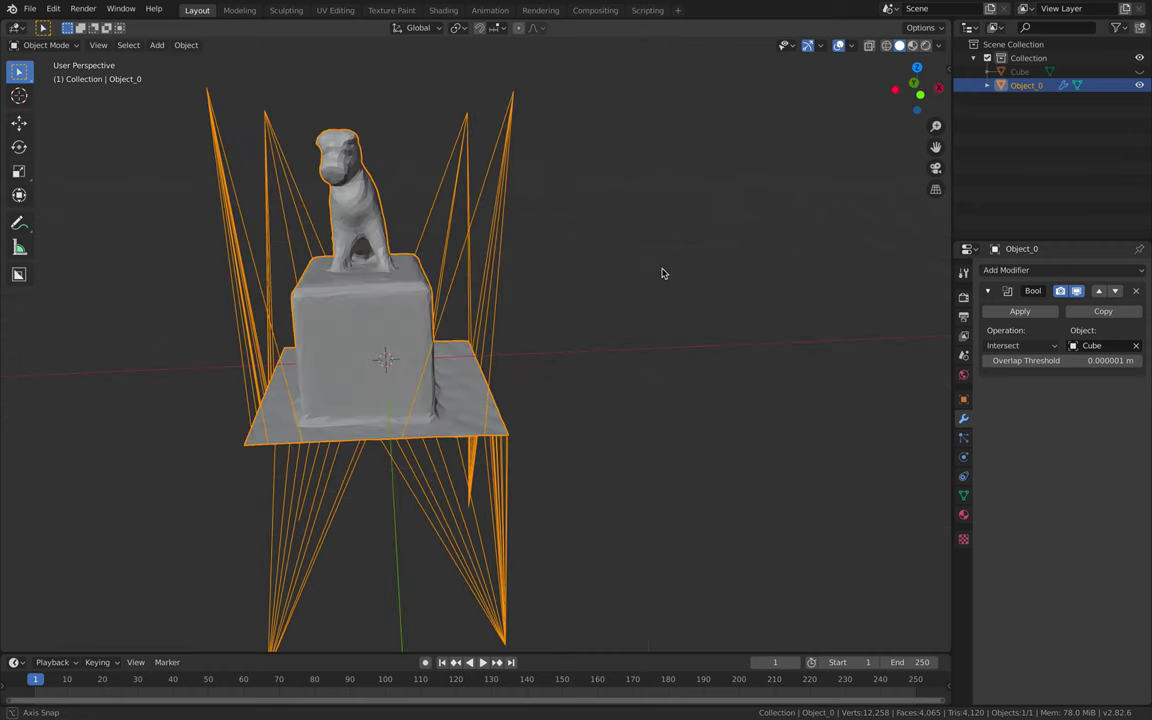
pyautogui.click(997, 312)
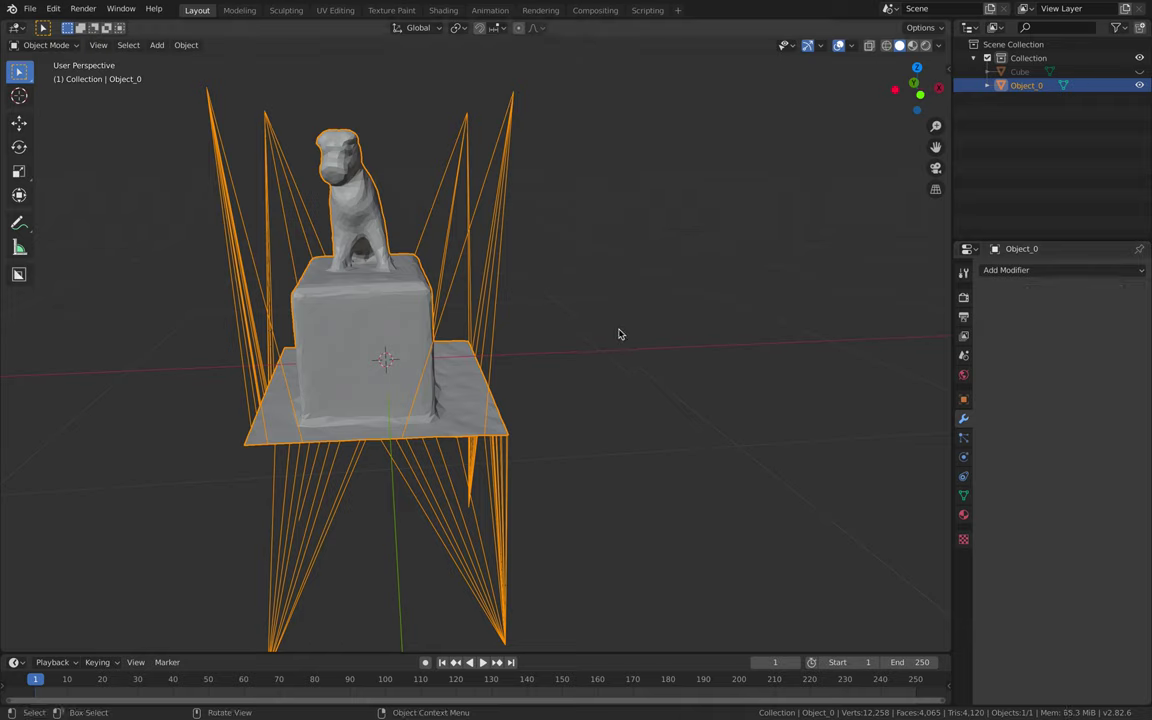
pyautogui.moveTo(614, 337)
pyautogui.mouseDown(button='middle')
pyautogui.moveTo(522, 204)
pyautogui.moveTo(560, 215)
pyautogui.mouseUp(button='middle')
# Delete the Cube from the Outliner and enter Edit Mode on the statue mesh.
pyautogui.click(1020, 72)
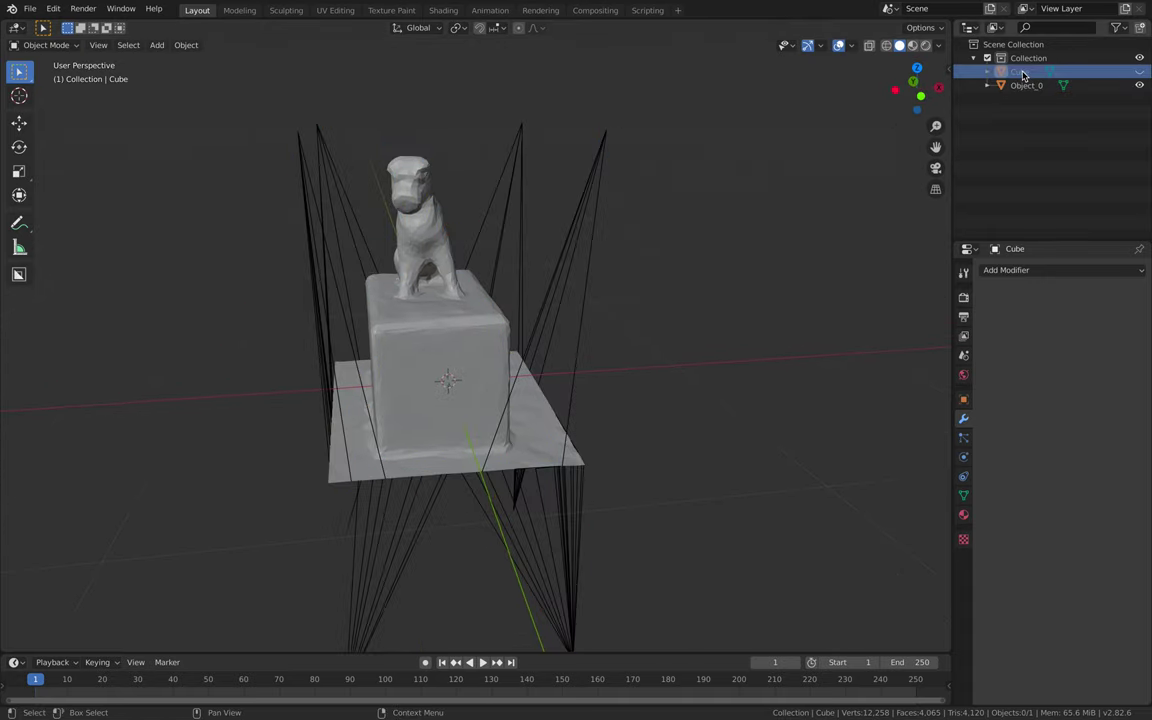
pyautogui.rightClick(1023, 72)
pyautogui.click(1000, 105)
pyautogui.click(435, 245)
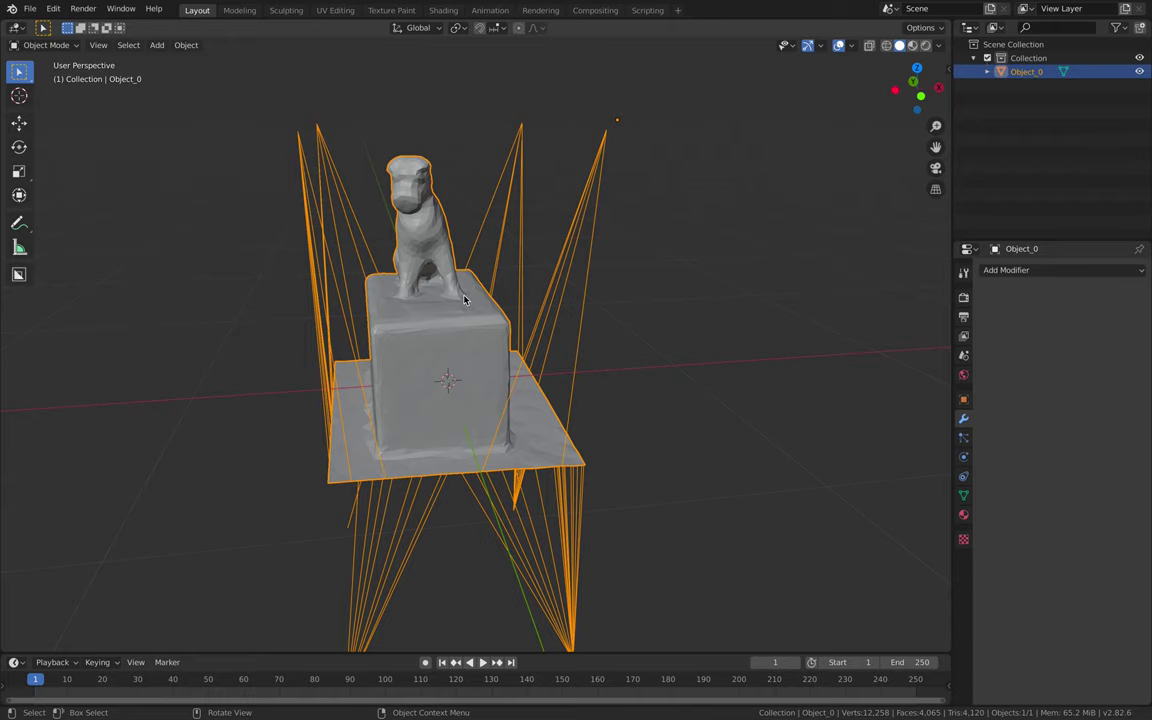
pyautogui.press('Tab')
# Box-select the stray camera-line vertices floating around the statue.
pyautogui.moveTo(466, 296); pyautogui.dragTo(496, 341, button='middle')
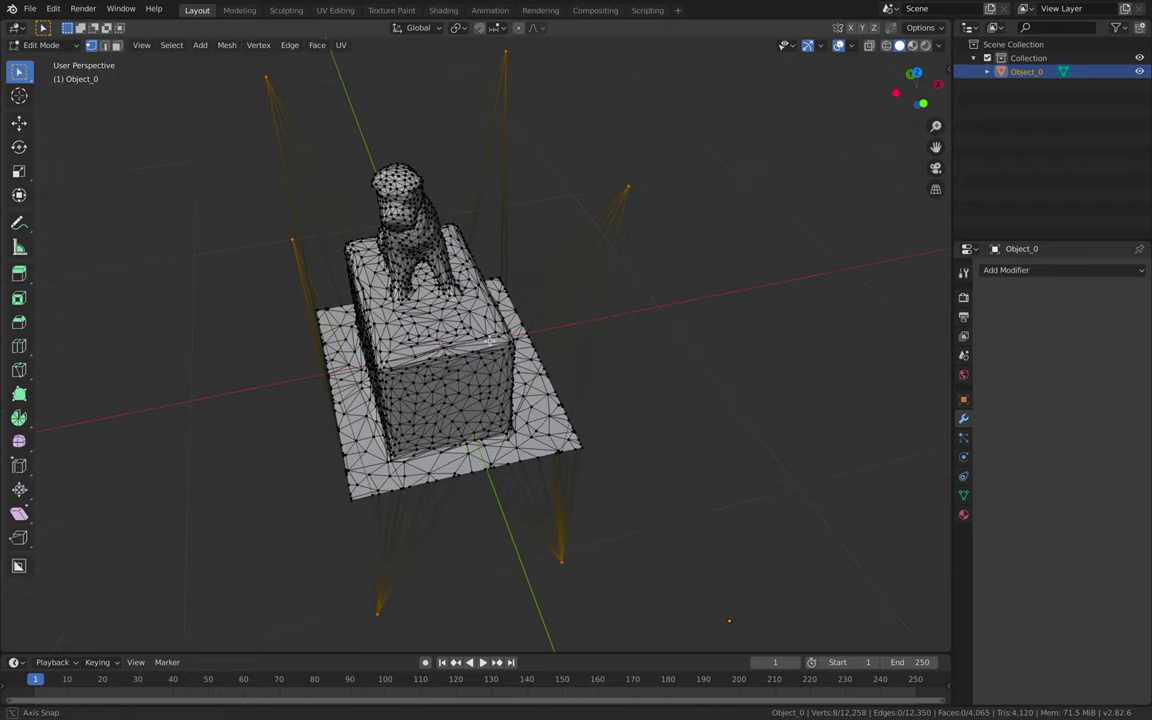
pyautogui.moveTo(493, 341); pyautogui.dragTo(543, 238, button='middle')
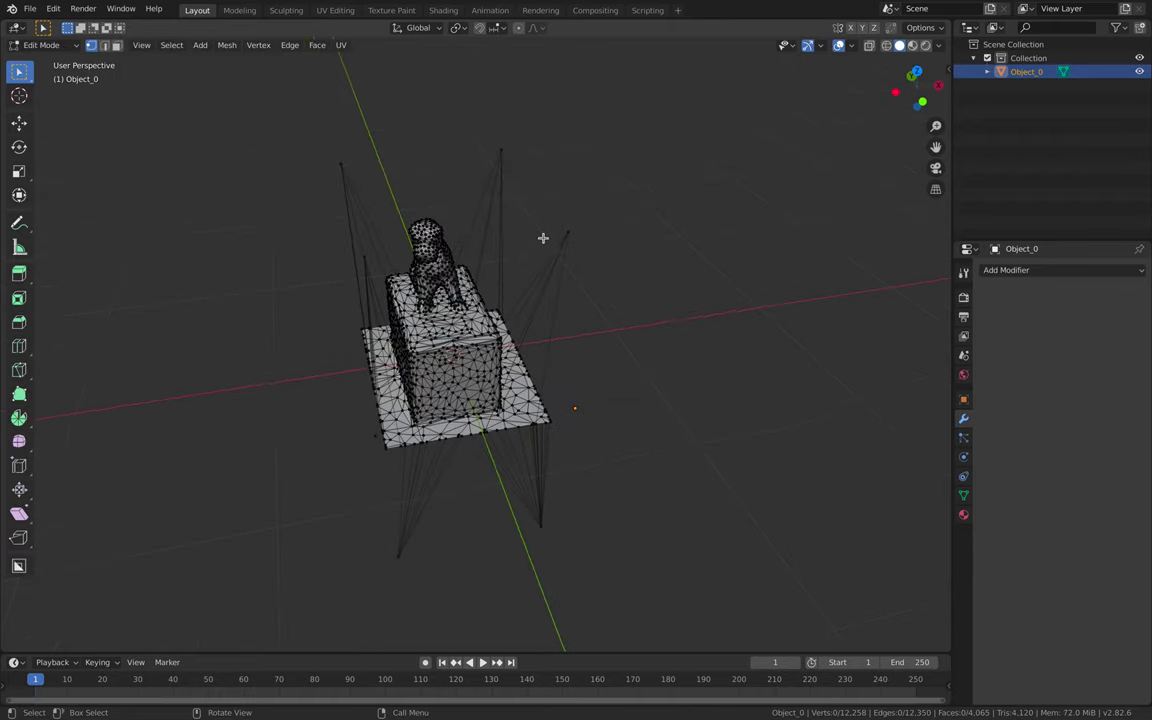
pyautogui.moveTo(548, 187); pyautogui.dragTo(609, 252)
pyautogui.keyDown('shift'); pyautogui.moveTo(488, 137); pyautogui.dragTo(522, 165); pyautogui.keyUp('shift')
pyautogui.keyDown('shift'); pyautogui.moveTo(320, 150); pyautogui.dragTo(373, 188); pyautogui.keyUp('shift')
pyautogui.moveTo(373, 188); pyautogui.dragTo(329, 218, button='middle')
pyautogui.moveTo(330, 285); pyautogui.dragTo(373, 368, button='middle')
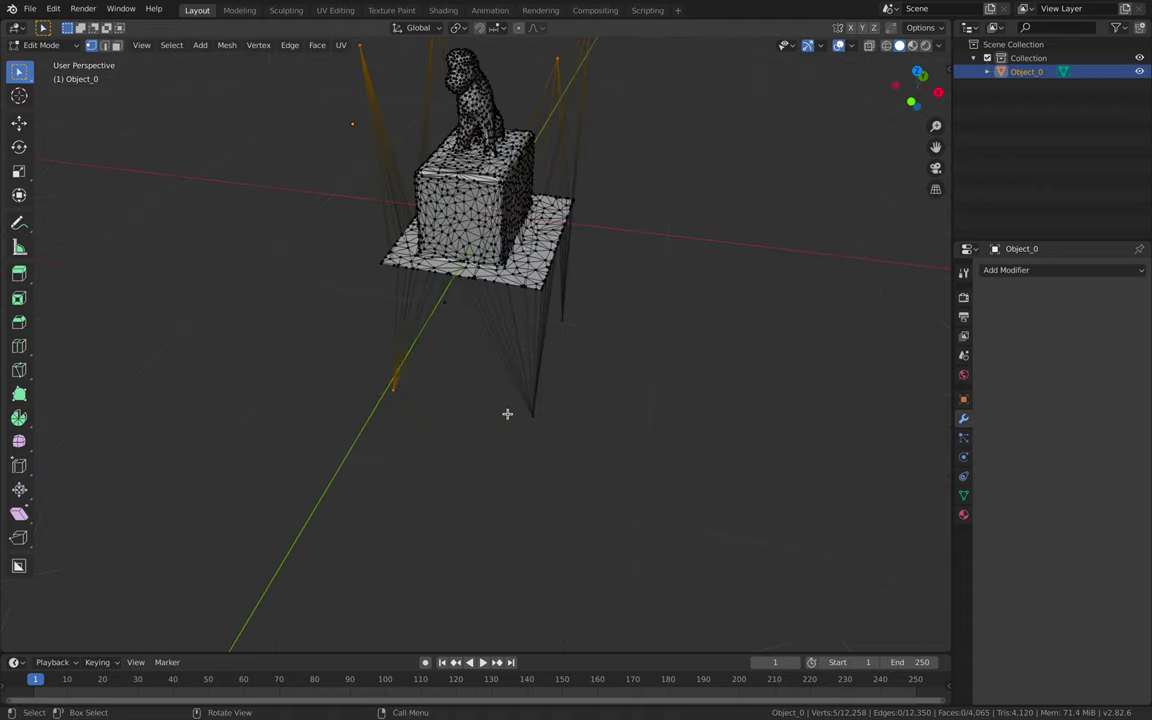
pyautogui.moveTo(614, 409); pyautogui.dragTo(607, 337, button='middle')
pyautogui.moveTo(658, 419)
pyautogui.mouseDown(button='middle')
pyautogui.moveTo(465, 363)
pyautogui.moveTo(522, 391)
pyautogui.mouseUp(button='middle')
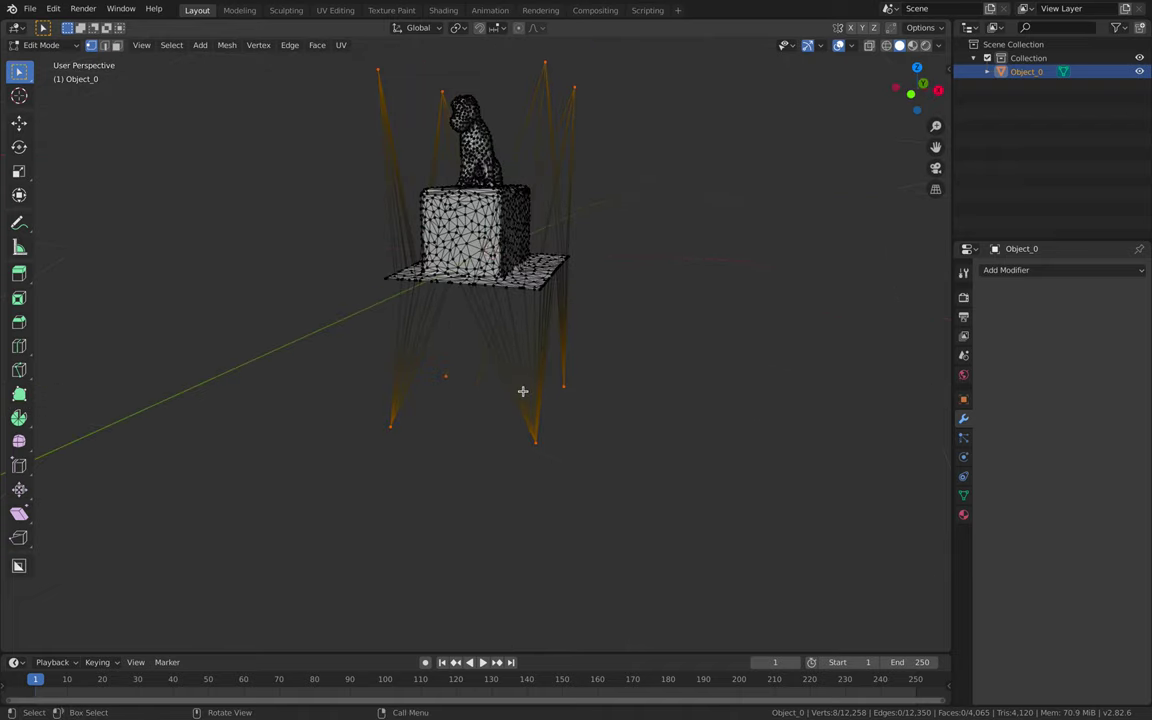
# Delete the selected stray vertices and return to Object Mode.
pyautogui.press('x')
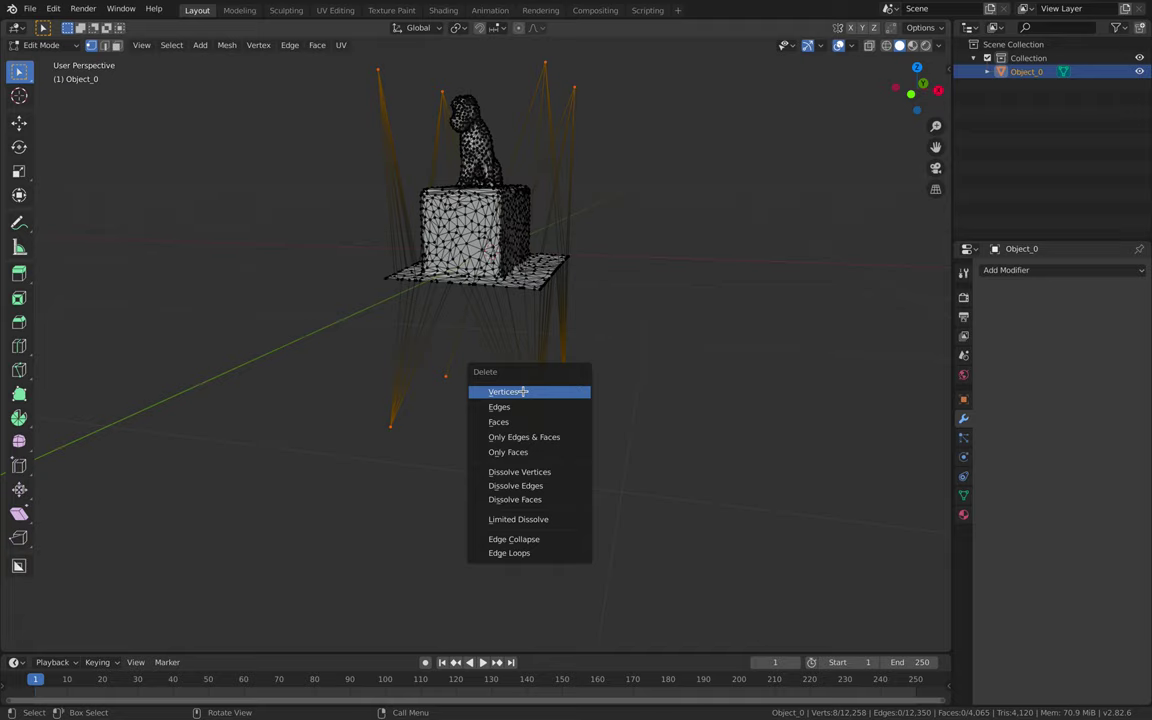
pyautogui.click(522, 391)
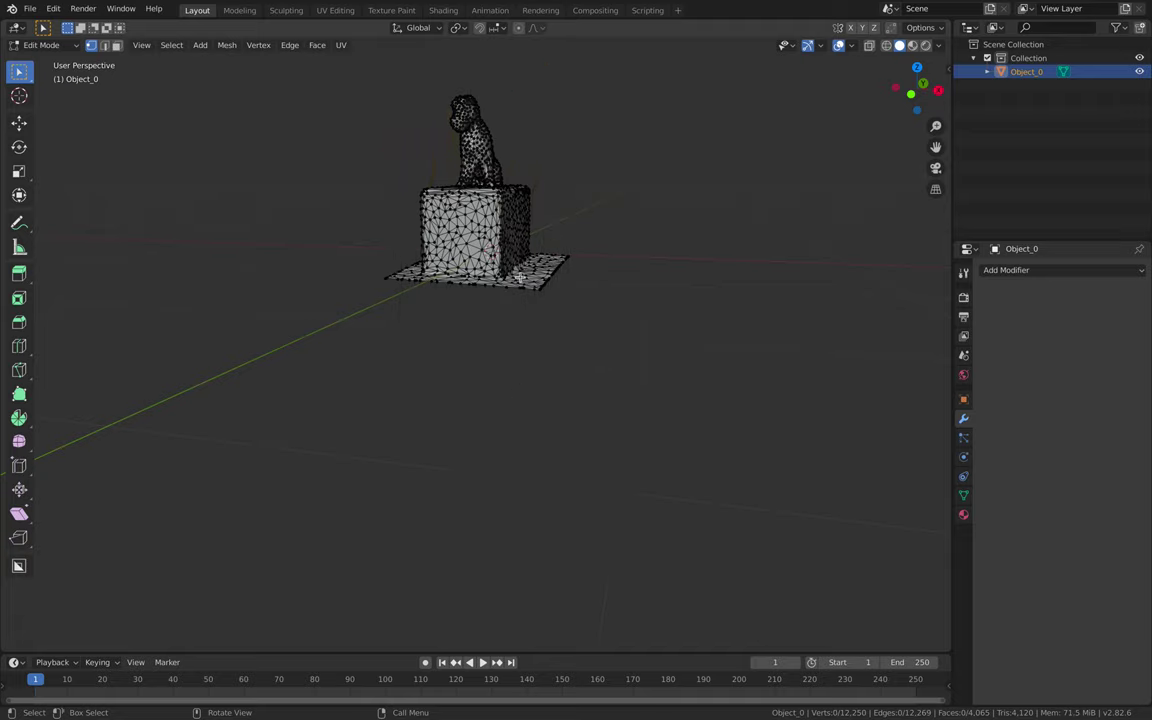
pyautogui.moveTo(522, 391); pyautogui.dragTo(386, 154, button='middle')
pyautogui.press('Tab')
pyautogui.moveTo(543, 360); pyautogui.dragTo(868, 100, button='middle')
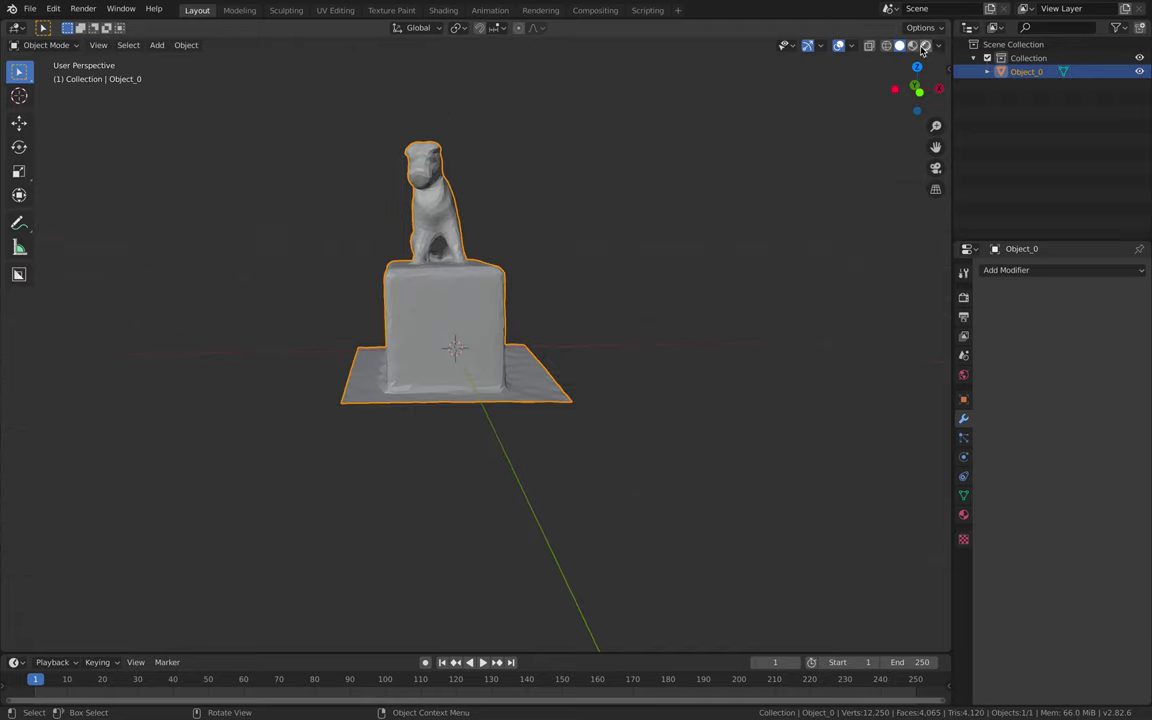
# Switch the viewport to Material Preview shading to show the scan's photo textures.
pyautogui.click(913, 46)
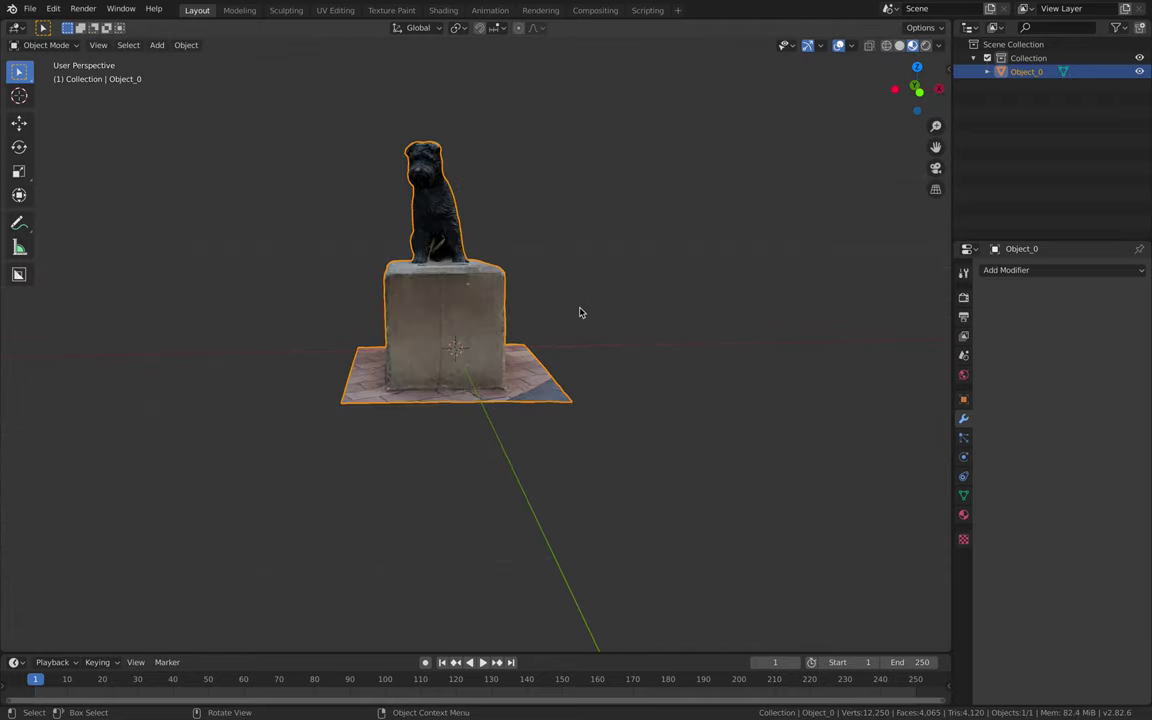
pyautogui.moveTo(578, 311); pyautogui.dragTo(458, 311, button='middle')
pyautogui.scroll(3, 519, 330)
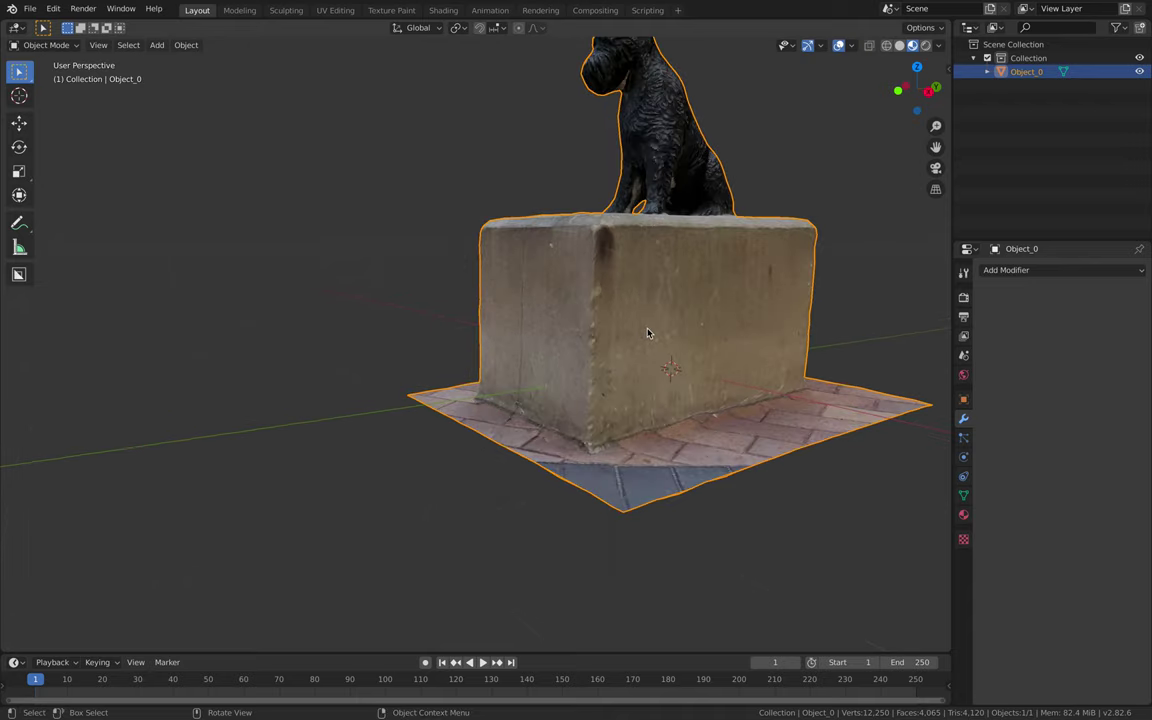
pyautogui.moveTo(647, 333)
pyautogui.mouseDown(button='middle')
pyautogui.moveTo(514, 355)
pyautogui.moveTo(557, 366)
pyautogui.mouseUp(button='middle')
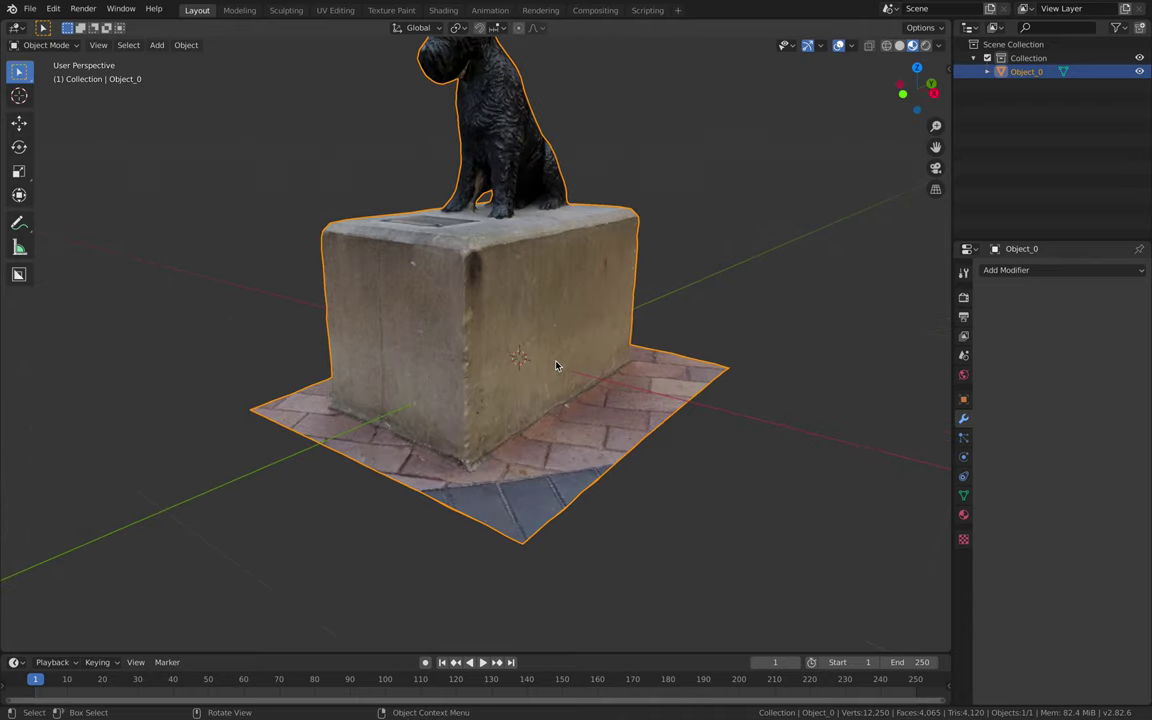
# Zoom in from above on the pedestal plaque to read its texture.
pyautogui.moveTo(457, 321)
pyautogui.mouseDown(button='middle')
pyautogui.moveTo(476, 416)
pyautogui.moveTo(504, 356)
pyautogui.moveTo(609, 357)
pyautogui.moveTo(453, 382)
pyautogui.mouseUp(button='middle')
pyautogui.scroll(4, 549, 433)
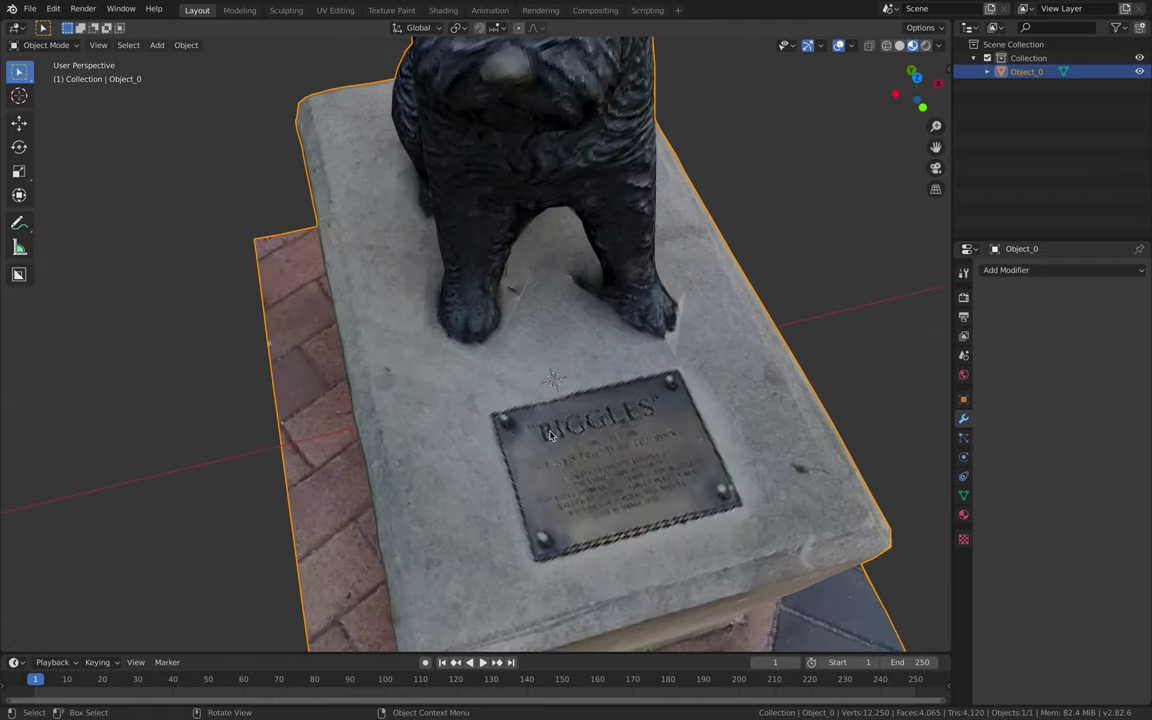
pyautogui.moveTo(549, 433)
pyautogui.mouseDown(button='middle')
pyautogui.moveTo(501, 404)
pyautogui.moveTo(527, 398)
pyautogui.moveTo(560, 338)
pyautogui.mouseUp(button='middle')
pyautogui.scroll(3, 501, 404)
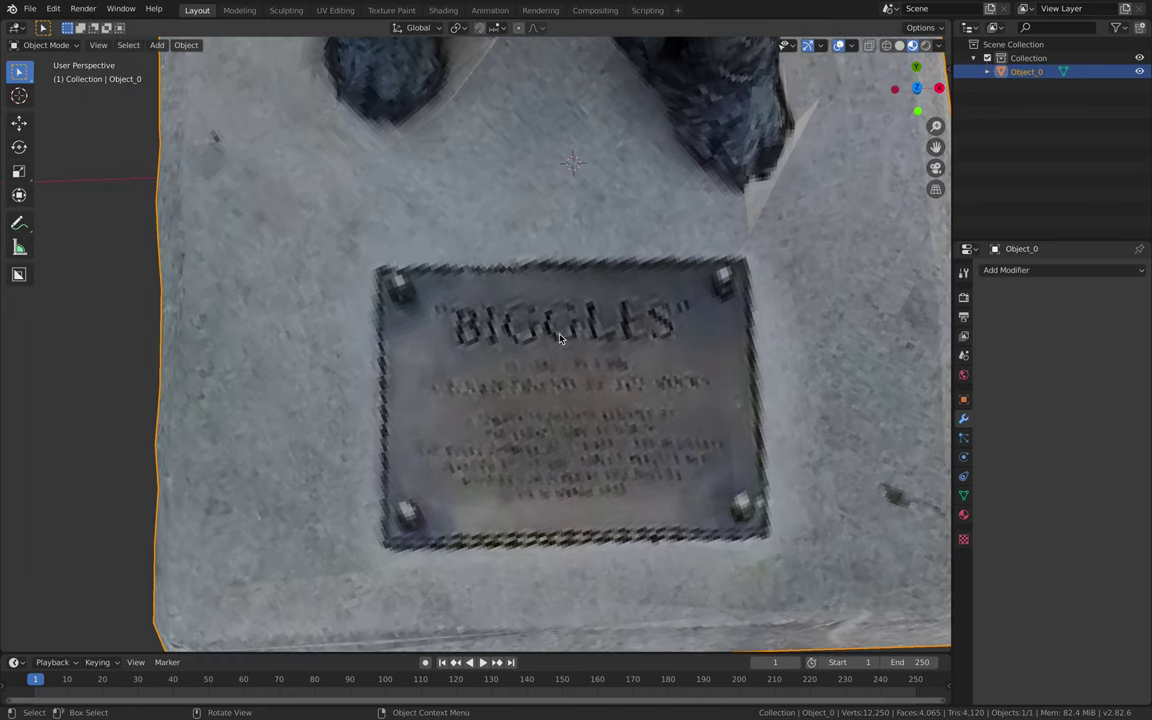
pyautogui.scroll(-3, 560, 338)
pyautogui.scroll(-2, 540, 350)
pyautogui.scroll(3, 526, 378)
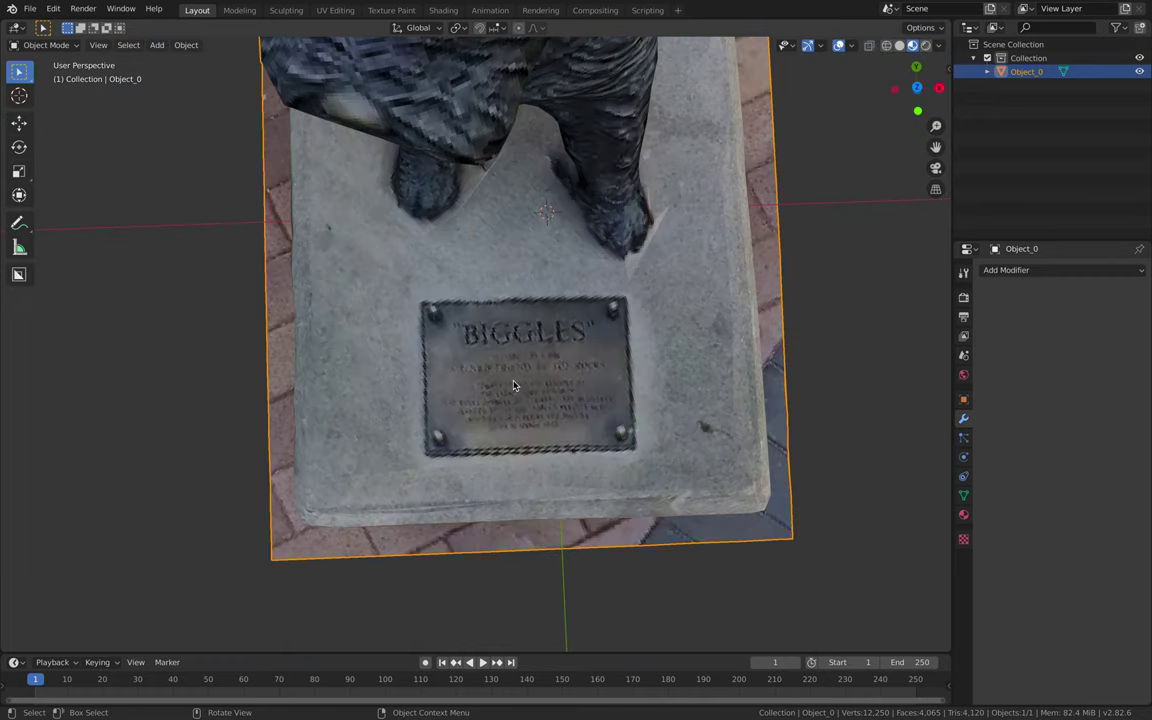
pyautogui.scroll(2, 514, 385)
pyautogui.scroll(-3, 566, 391)
pyautogui.moveTo(566, 391)
pyautogui.mouseDown(button='middle')
pyautogui.moveTo(540, 275)
pyautogui.moveTo(585, 270)
pyautogui.moveTo(520, 291)
pyautogui.moveTo(790, 144)
pyautogui.mouseUp(button='middle')
pyautogui.scroll(-2, 571, 380)
pyautogui.scroll(-2, 571, 380)
# In front view, rotate the statue slightly to straighten it.
pyautogui.click(910, 90)
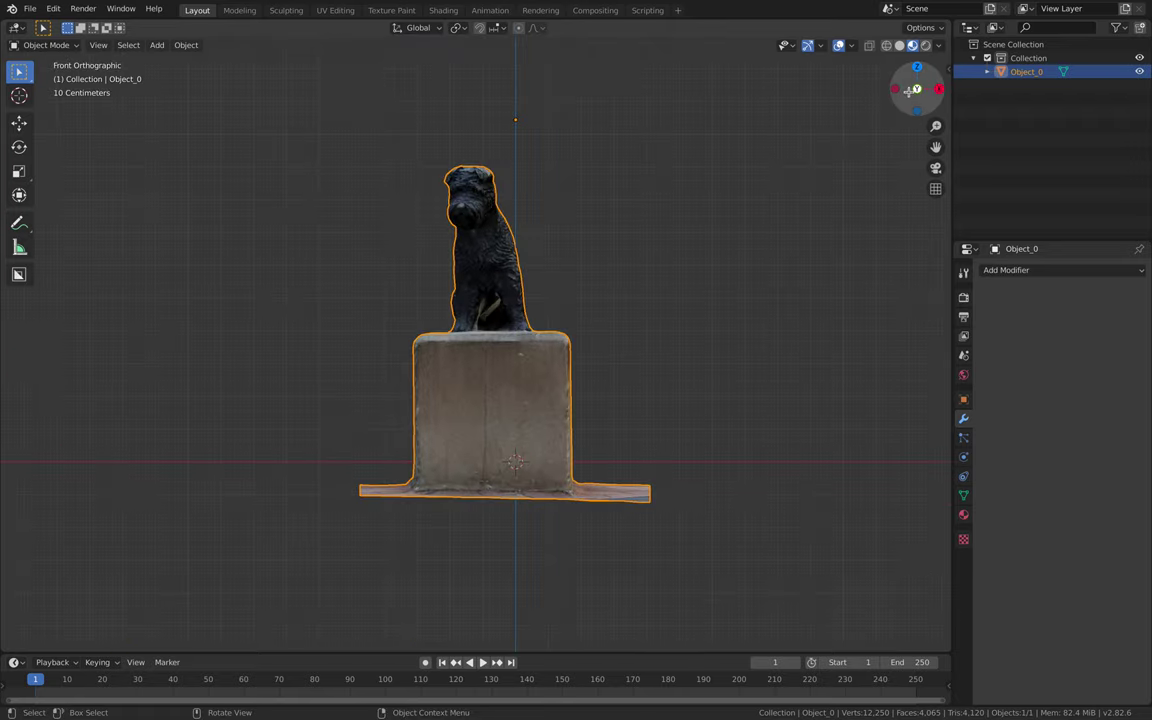
pyautogui.press('r')
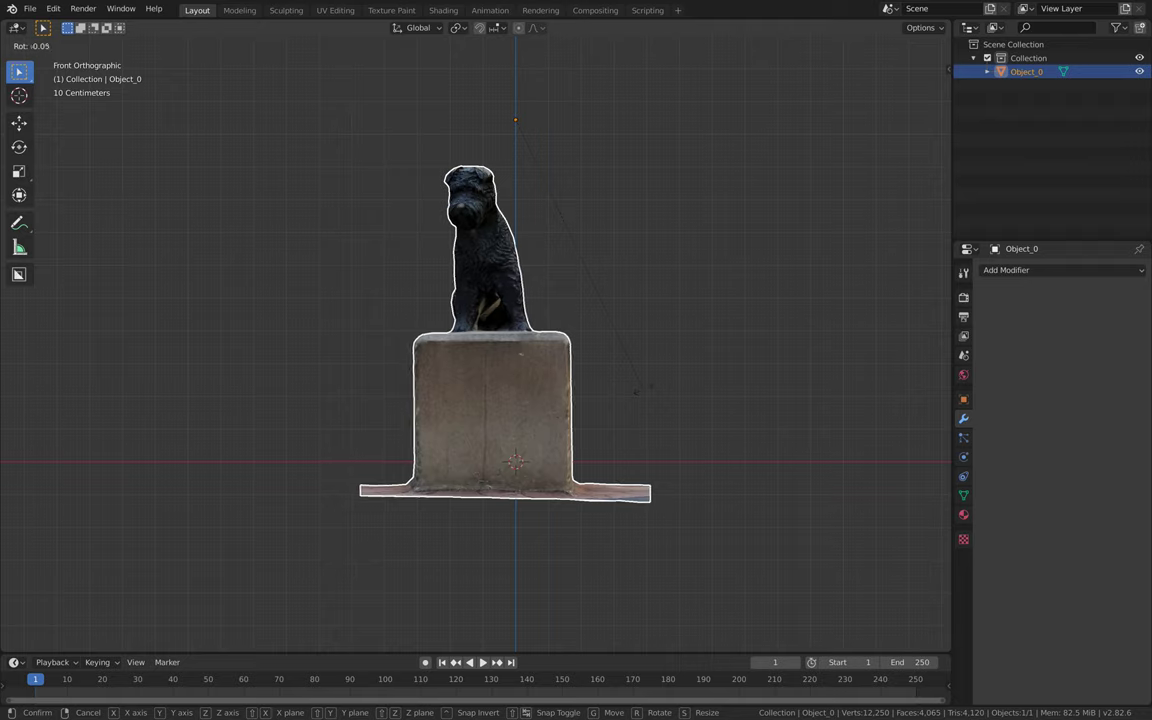
pyautogui.click(640, 354)
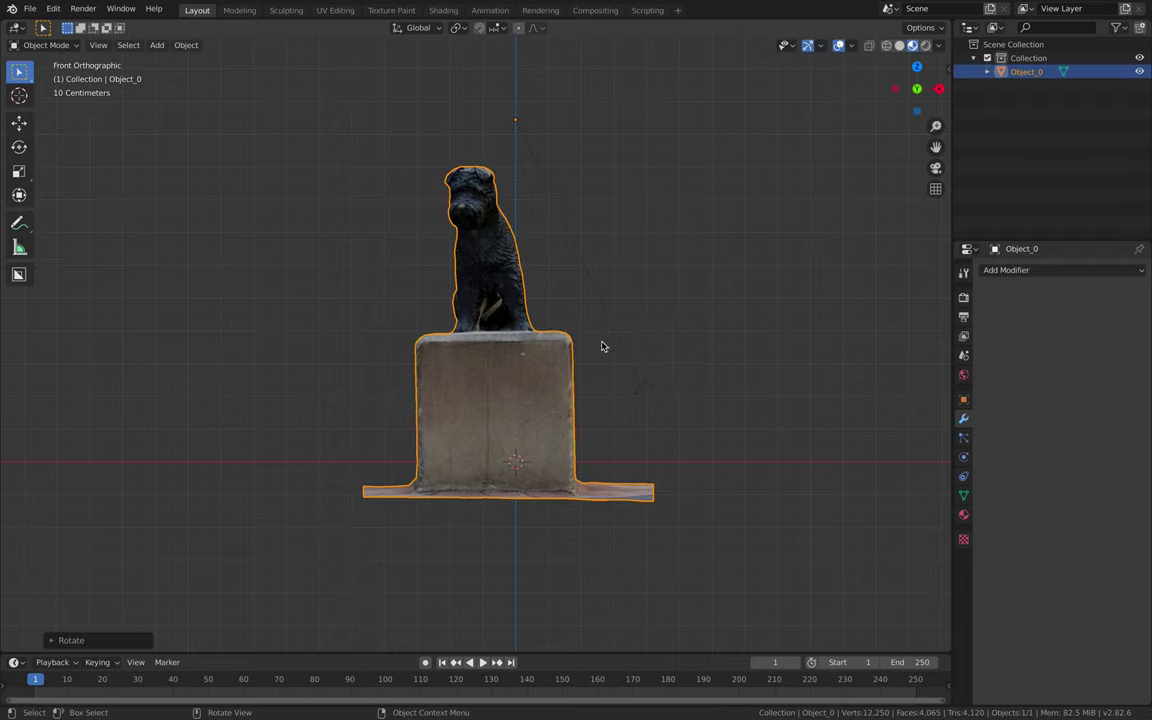
# Set the statue's origin to its geometry.
pyautogui.press('F3')
pyautogui.write('Set Origin')
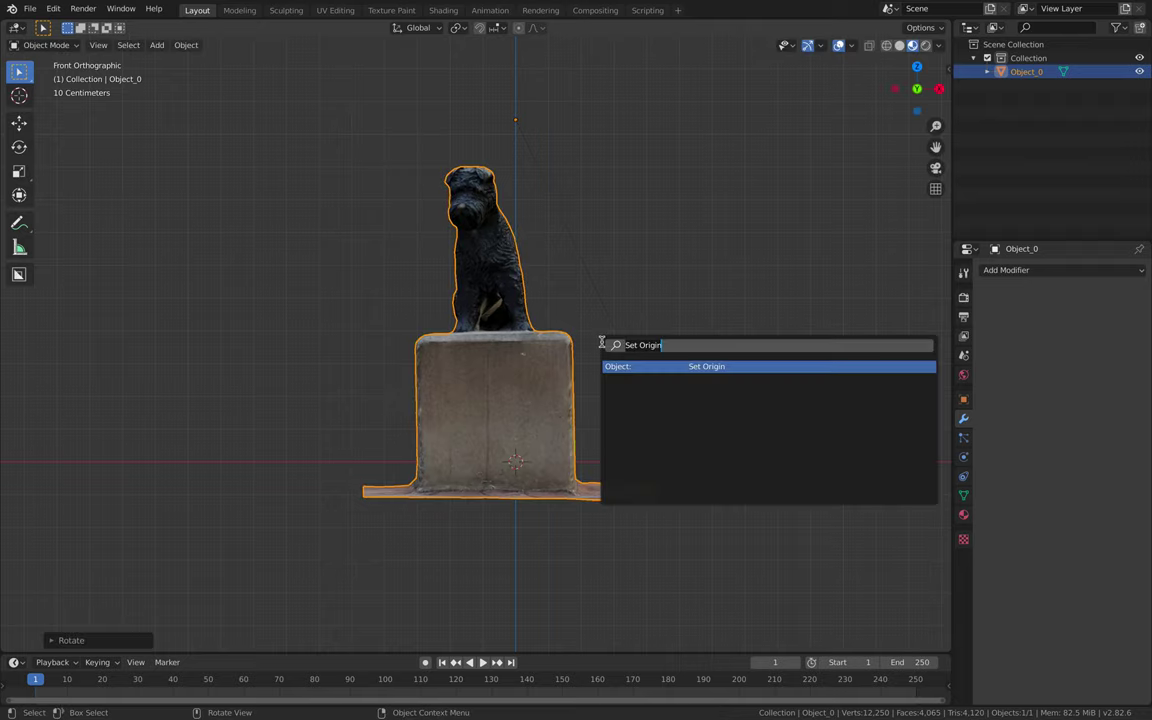
pyautogui.click(684, 368)
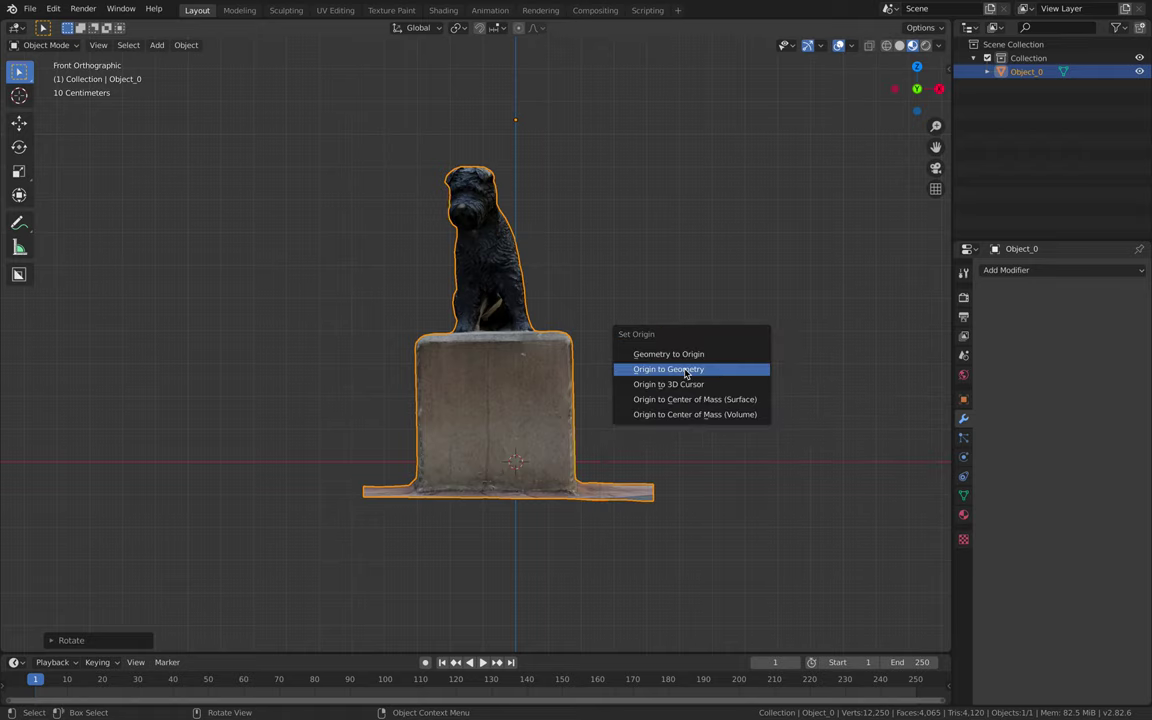
pyautogui.scroll(1, 758, 298)
pyautogui.scroll(1, 640, 360)
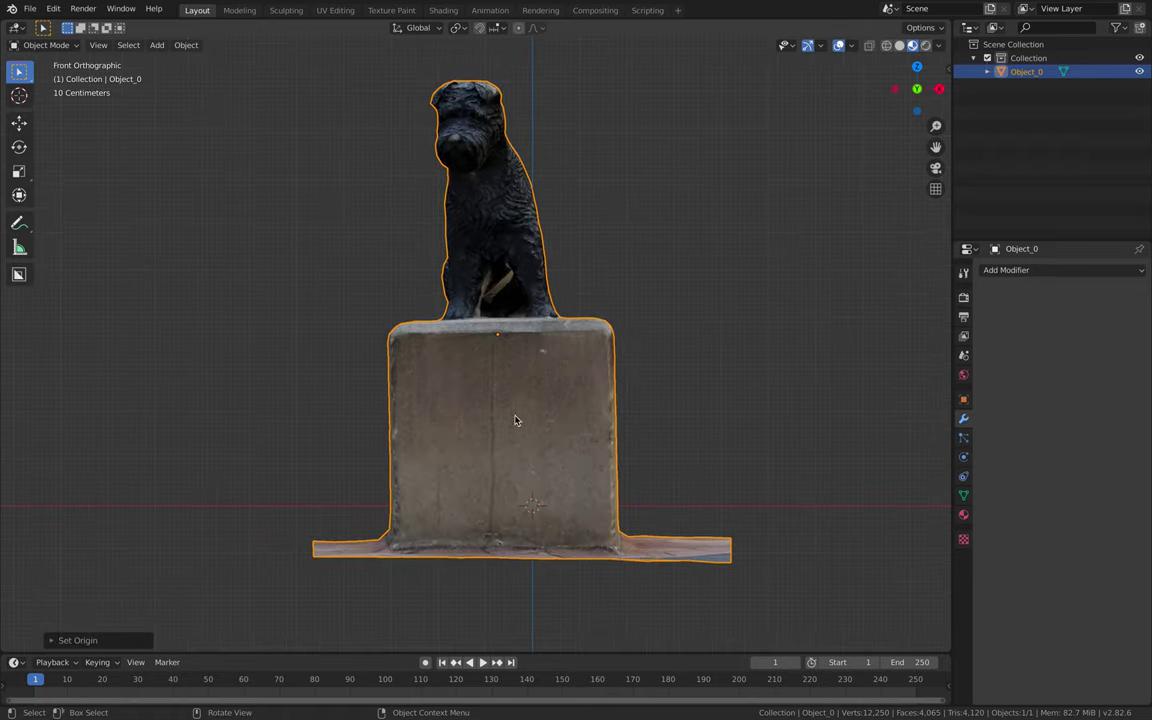
# Trackball-rotate the statue level and move its base onto the ground line.
pyautogui.press('r')
pyautogui.press('r')
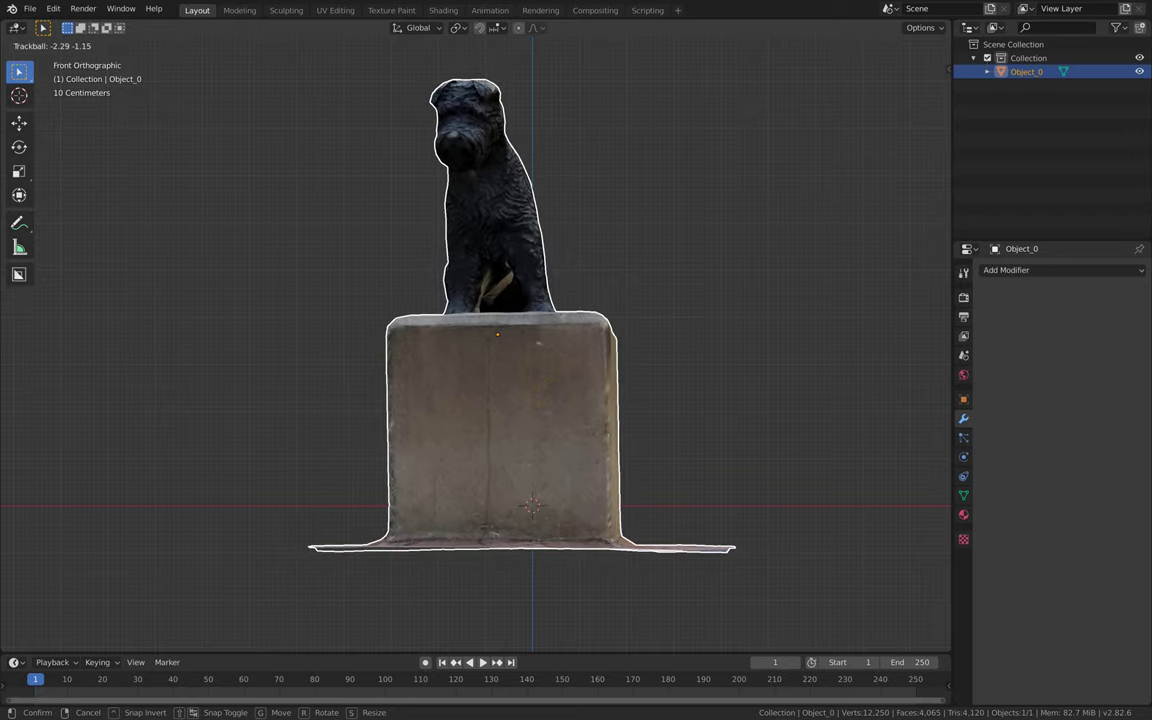
pyautogui.click(543, 398)
pyautogui.press('g')
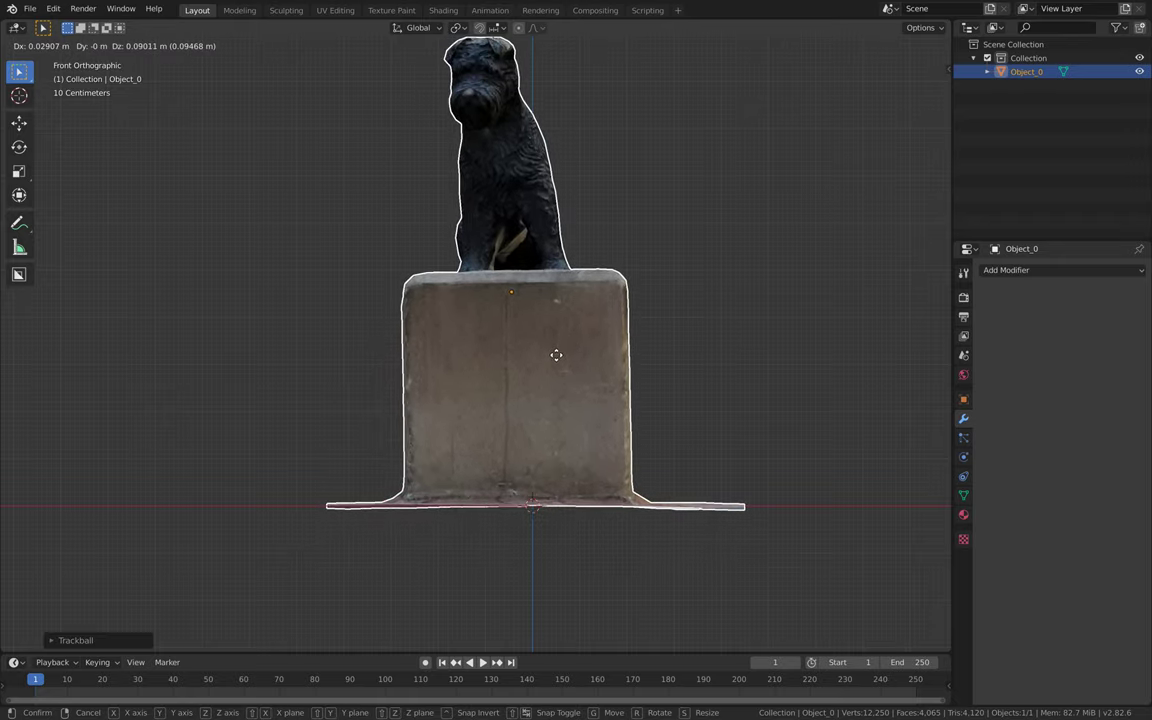
pyautogui.click(556, 355)
pyautogui.moveTo(556, 355)
pyautogui.mouseDown(button='middle')
pyautogui.moveTo(596, 368)
pyautogui.moveTo(368, 386)
pyautogui.moveTo(893, 82)
pyautogui.mouseUp(button='middle')
# In right-side orthographic view, rotate and move the statue to correct its tilt.
pyautogui.click(930, 89)
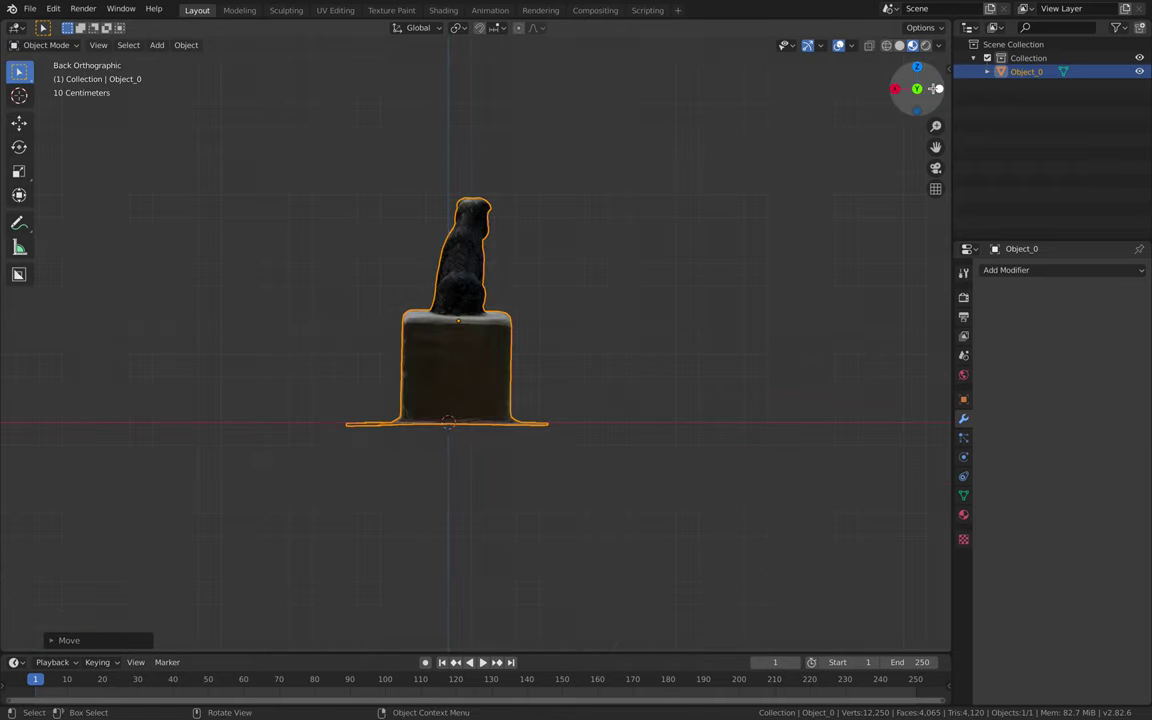
pyautogui.click(917, 89)
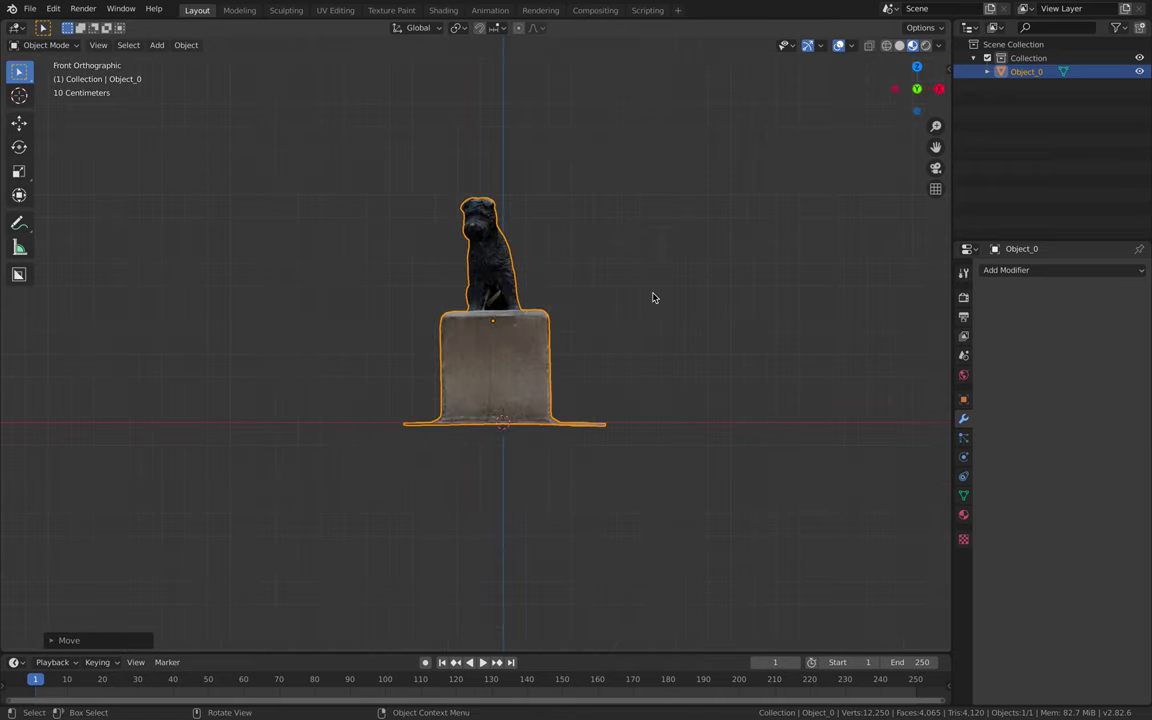
pyautogui.moveTo(926, 89); pyautogui.dragTo(938, 89)
pyautogui.click(938, 89)
pyautogui.scroll(1, 743, 239)
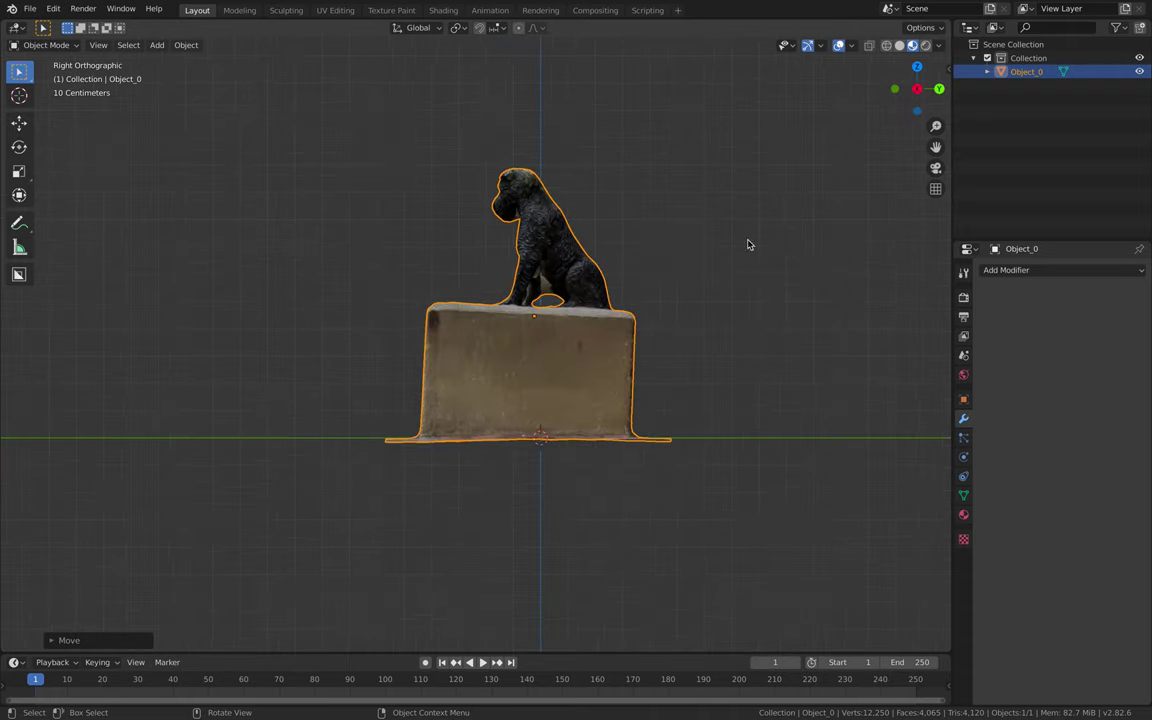
pyautogui.press('r')
pyautogui.click(792, 249)
pyautogui.press('g')
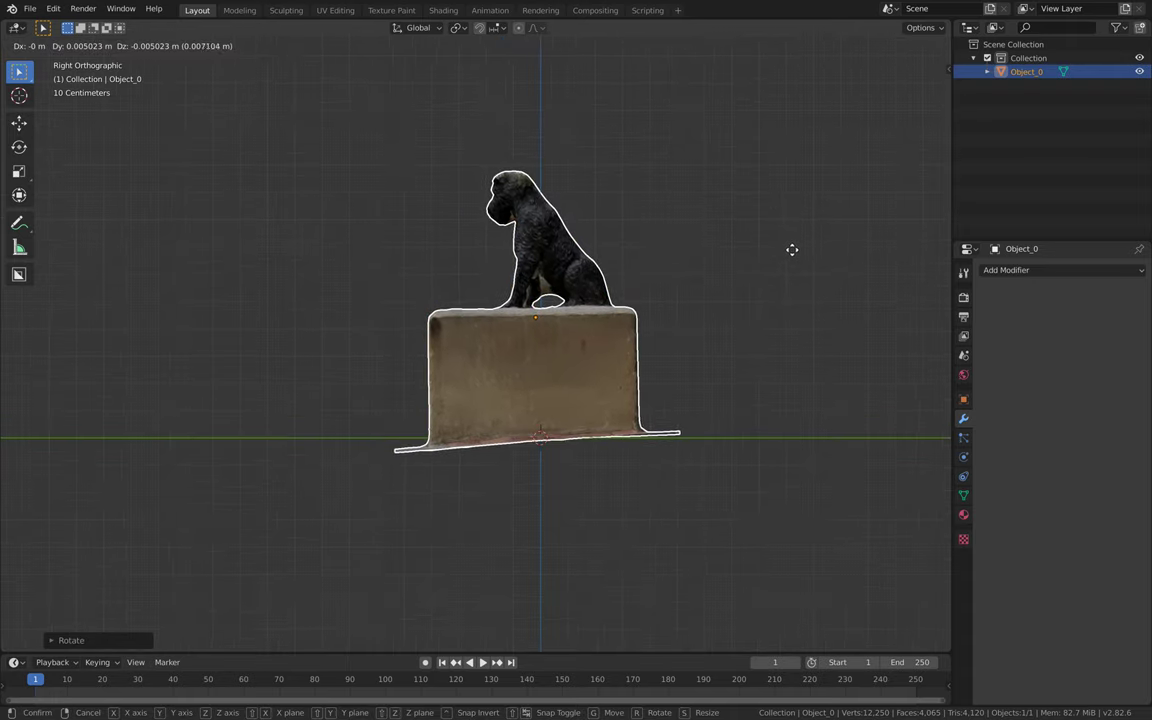
pyautogui.click(792, 249)
pyautogui.press('r')
pyautogui.click(800, 255)
pyautogui.press('g')
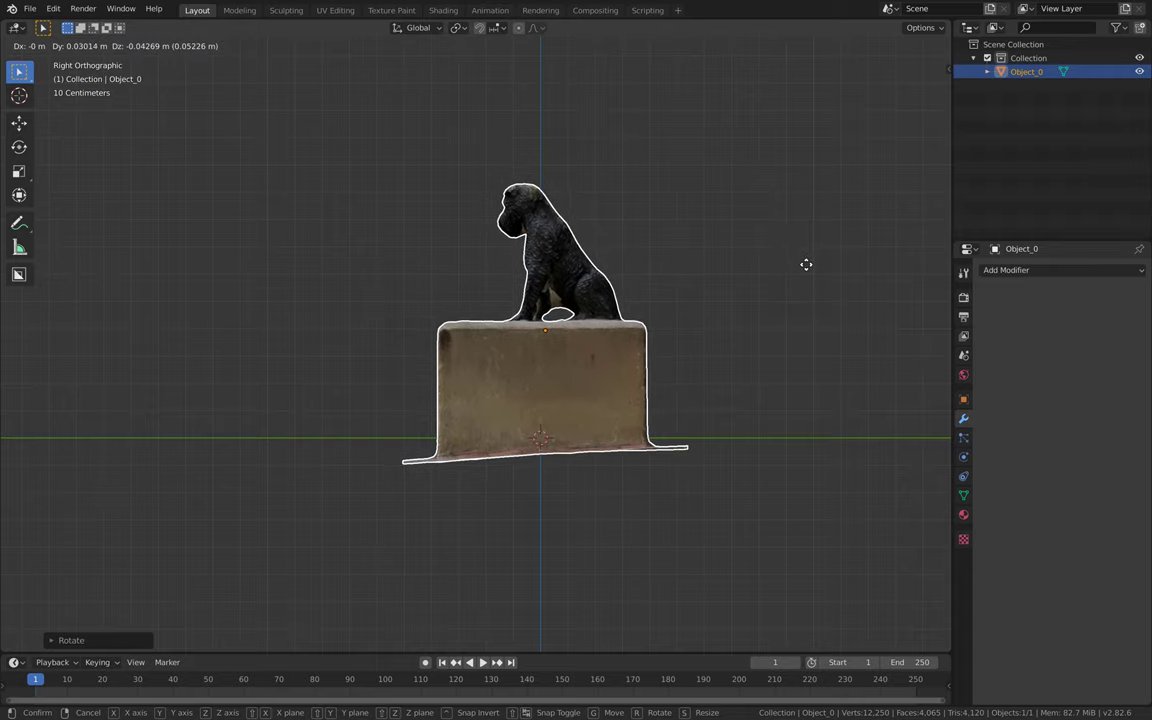
pyautogui.click(805, 265)
# Deselect the statue and orbit to check its alignment from an angle.
pyautogui.scroll(-1, 607, 296)
pyautogui.scroll(-1, 588, 308)
pyautogui.click(580, 312)
pyautogui.scroll(1, 573, 315)
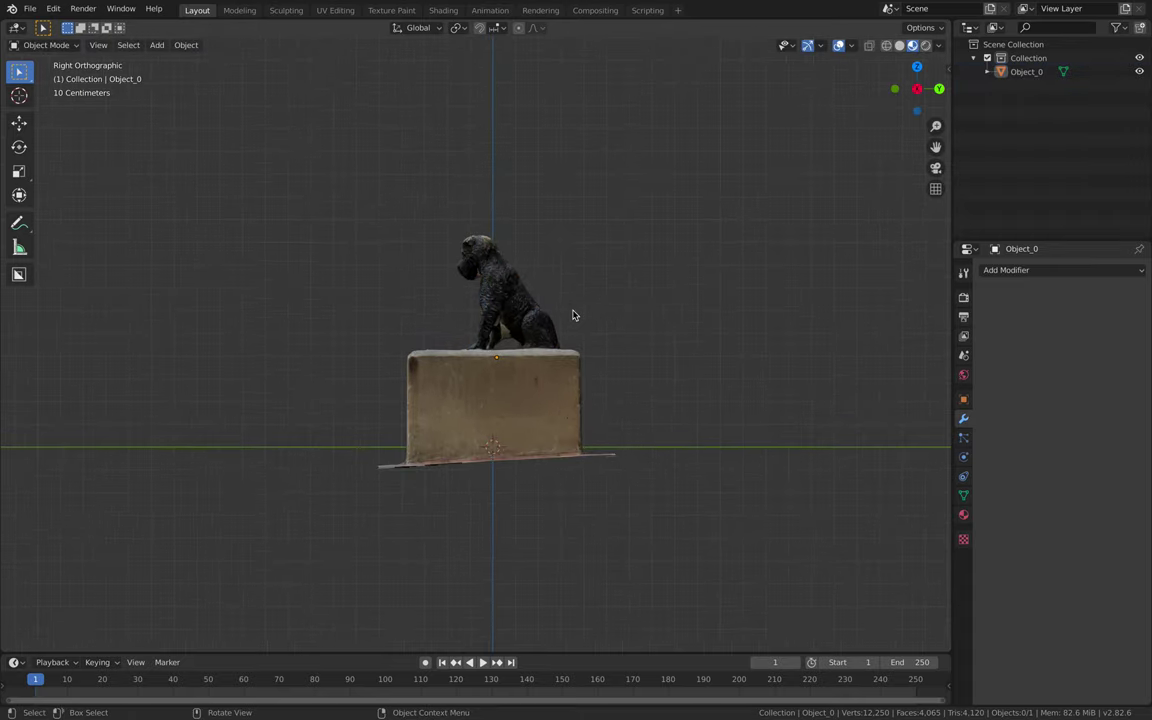
pyautogui.hotkey('shift', 'a')
pyautogui.moveTo(432, 314)
pyautogui.mouseDown(button='middle')
pyautogui.moveTo(555, 374)
pyautogui.moveTo(503, 451)
pyautogui.mouseUp(button='middle')
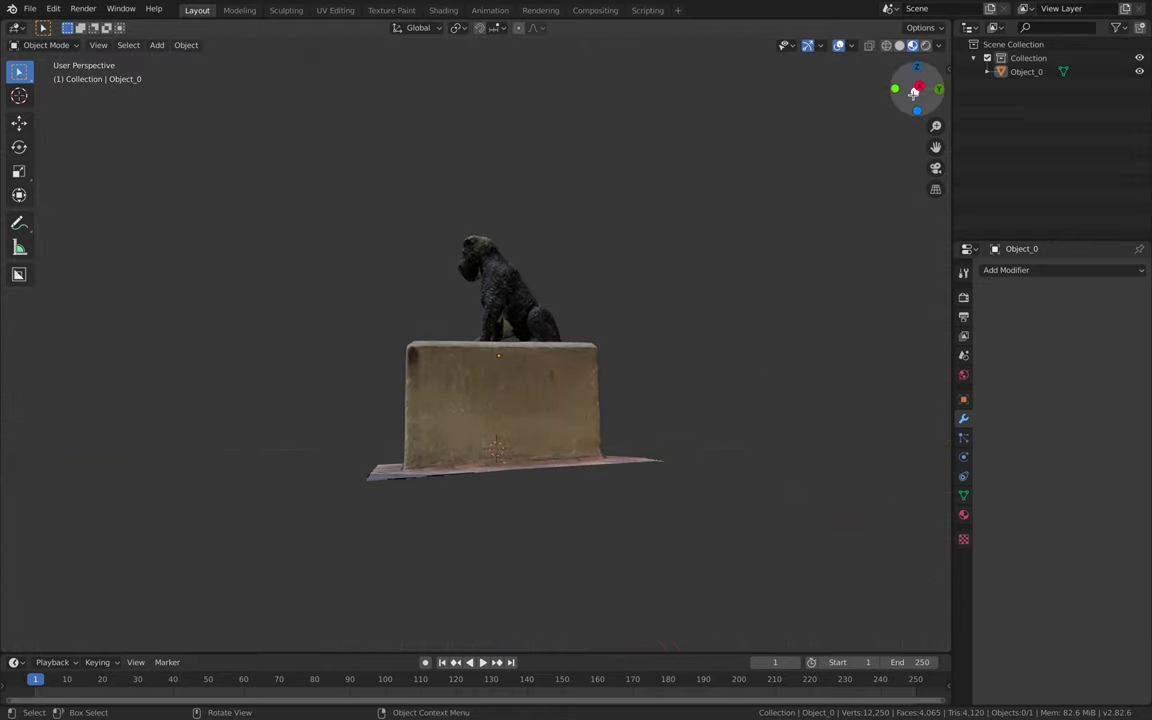
# In a flat side view, tilt the statue level and raise its base onto the ground.
pyautogui.click(918, 88)
pyautogui.click(536, 352)
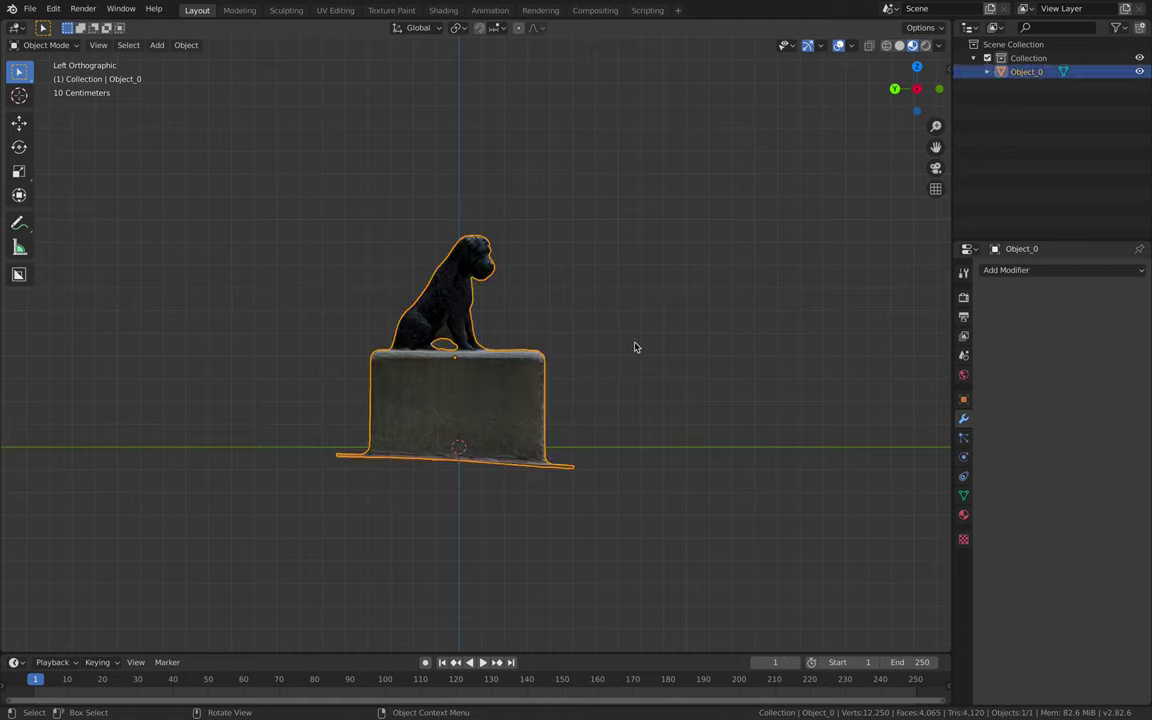
pyautogui.press('r')
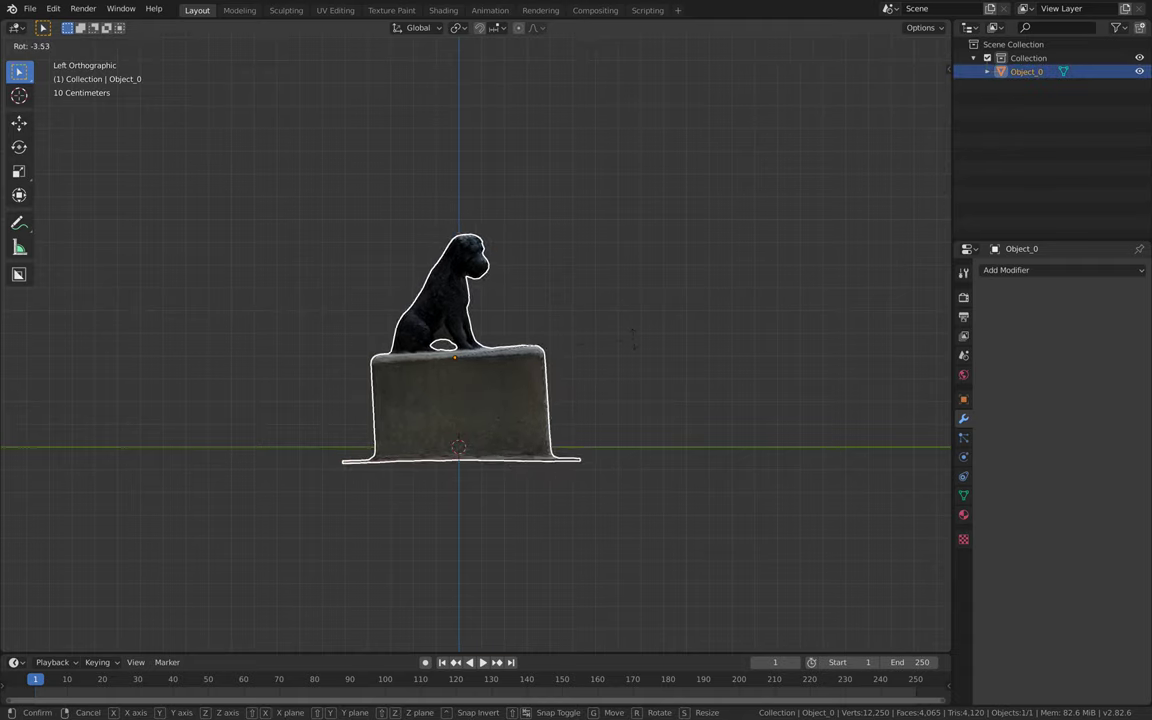
pyautogui.click(633, 334)
pyautogui.press('g')
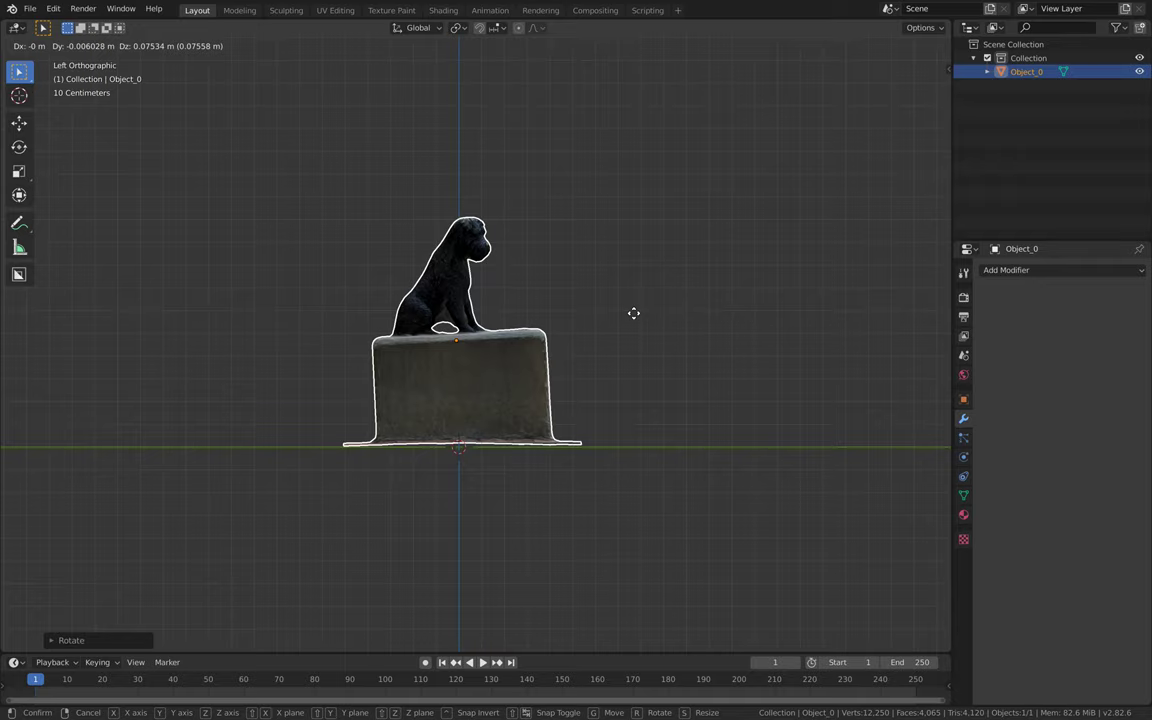
pyautogui.click(634, 315)
pyautogui.moveTo(563, 295); pyautogui.dragTo(528, 331, button='middle')
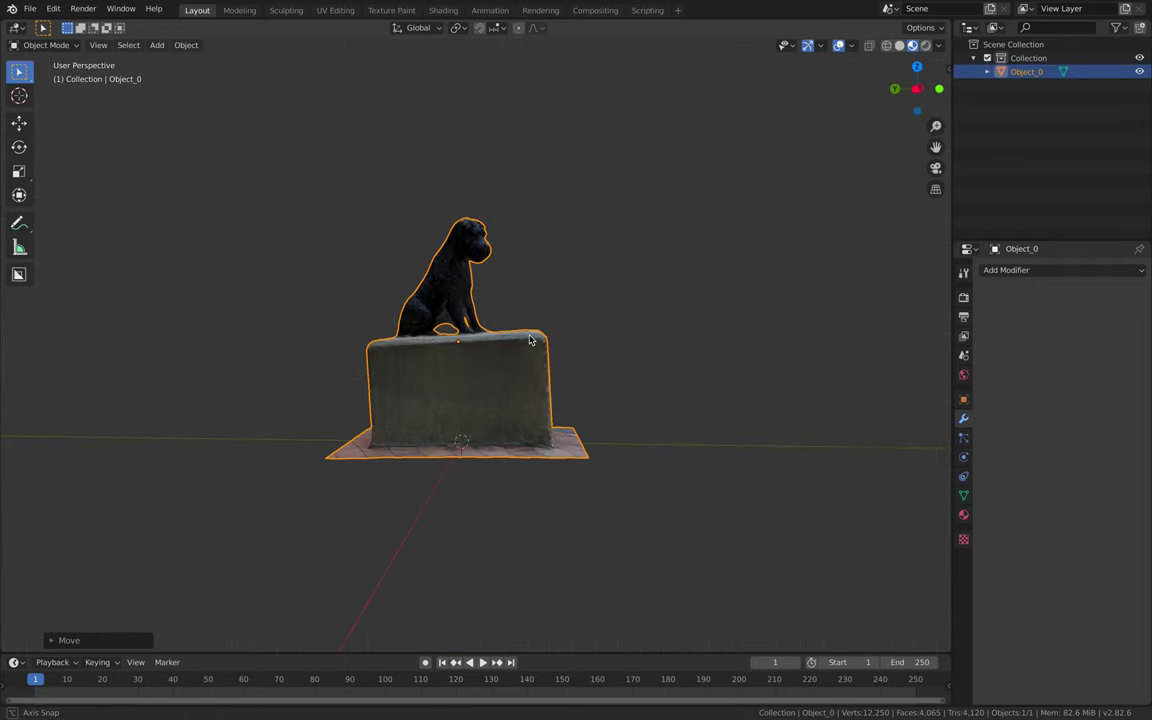
pyautogui.scroll(-1, 528, 331)
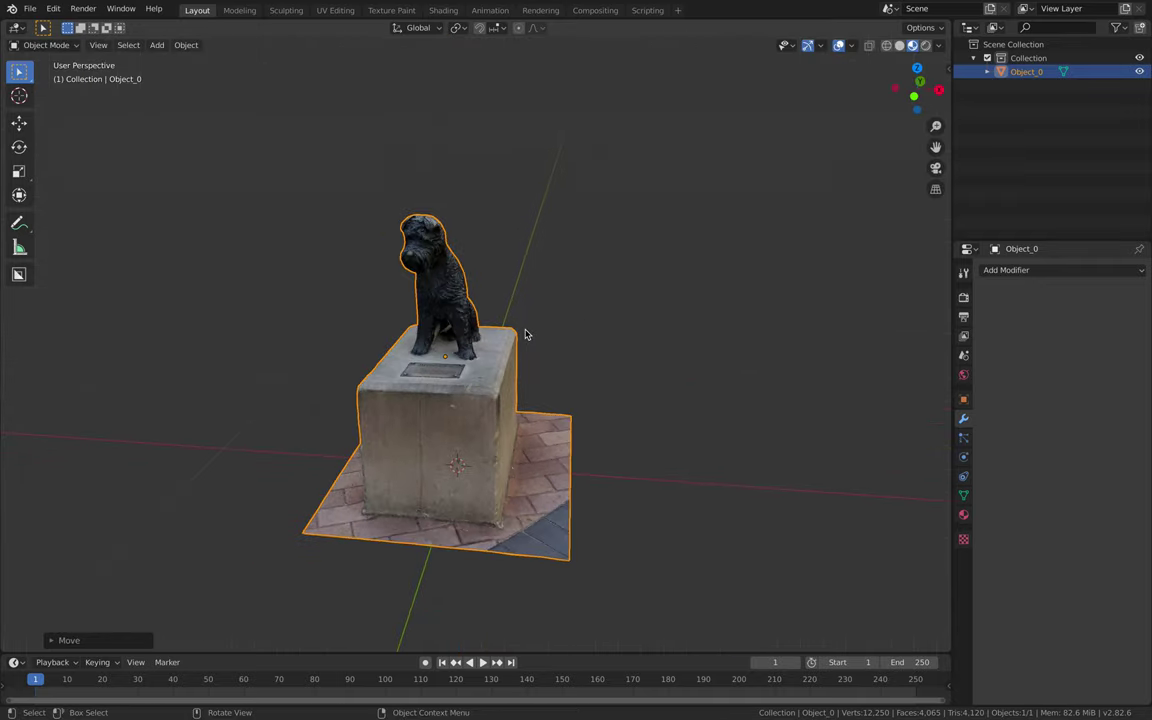
# Apply all transforms to the statue and save the scene as DL_Biggle.blend on the Desktop.
pyautogui.hotkey('ctrl', 'a')
pyautogui.click(527, 331)
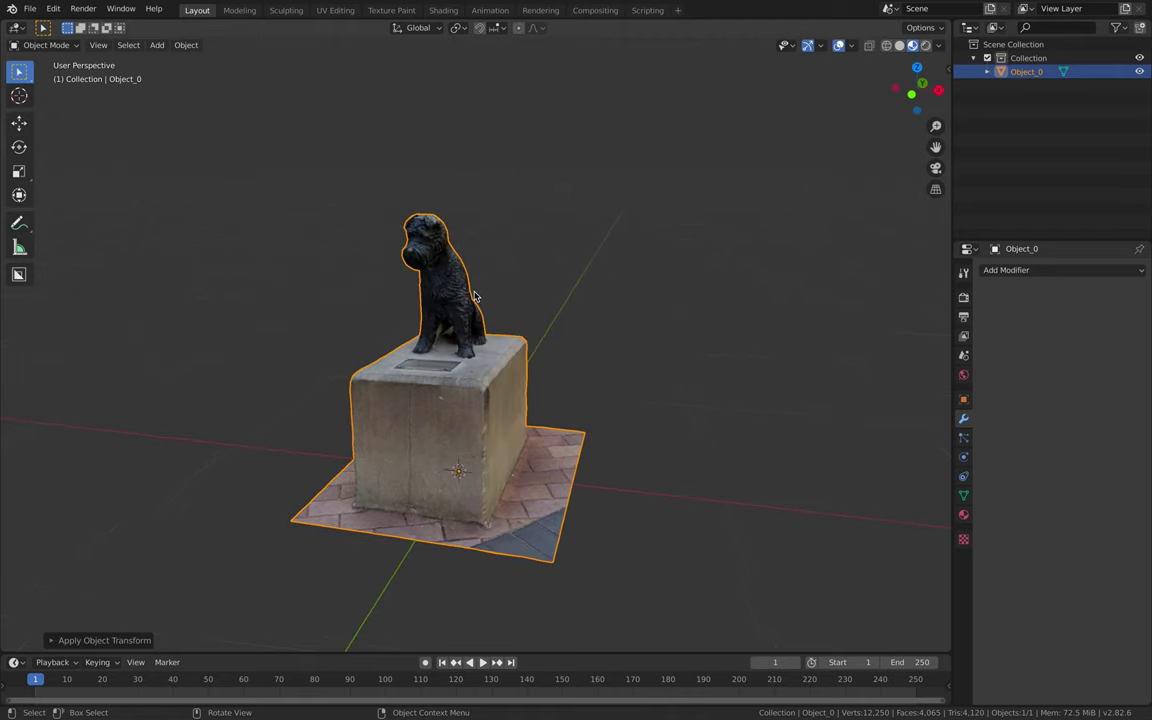
pyautogui.click(30, 12)
pyautogui.click(64, 102)
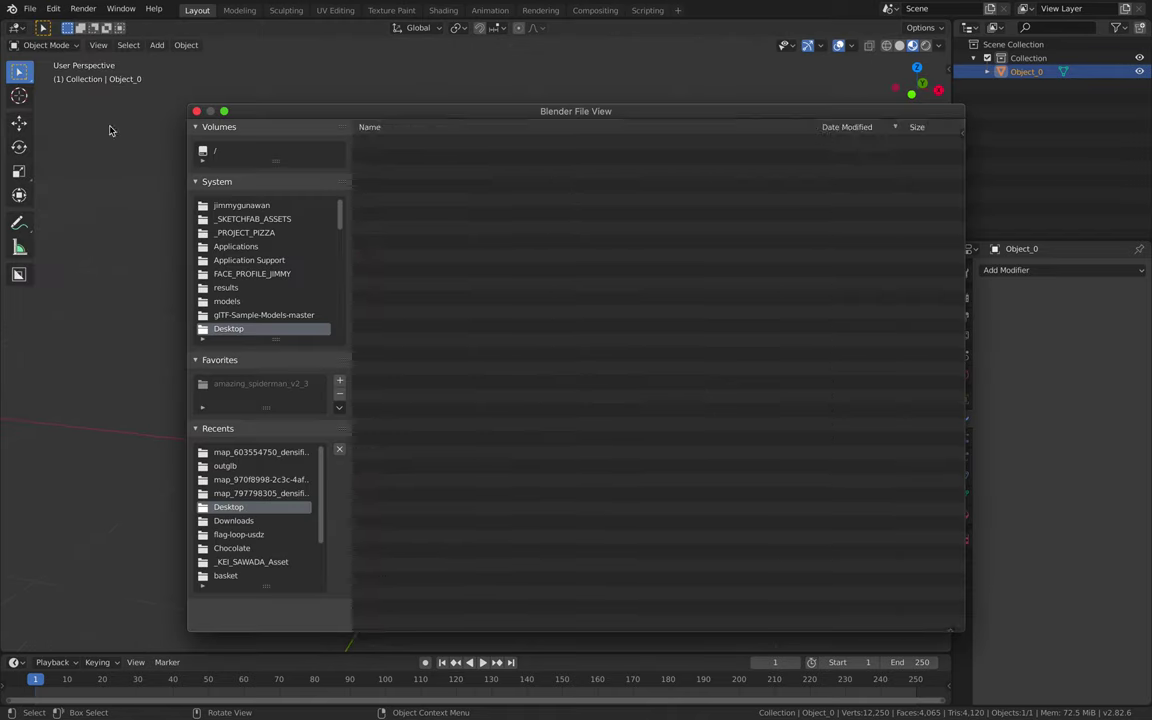
pyautogui.click(399, 616)
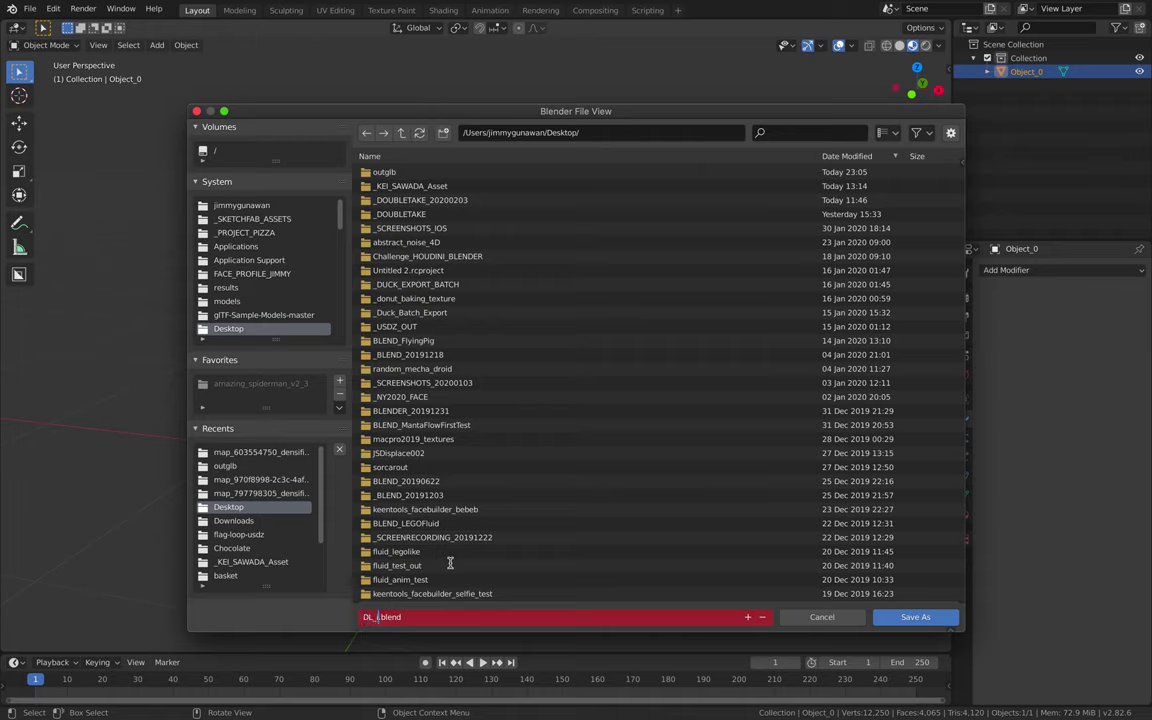
pyautogui.write('Biggle')
pyautogui.press('Return')
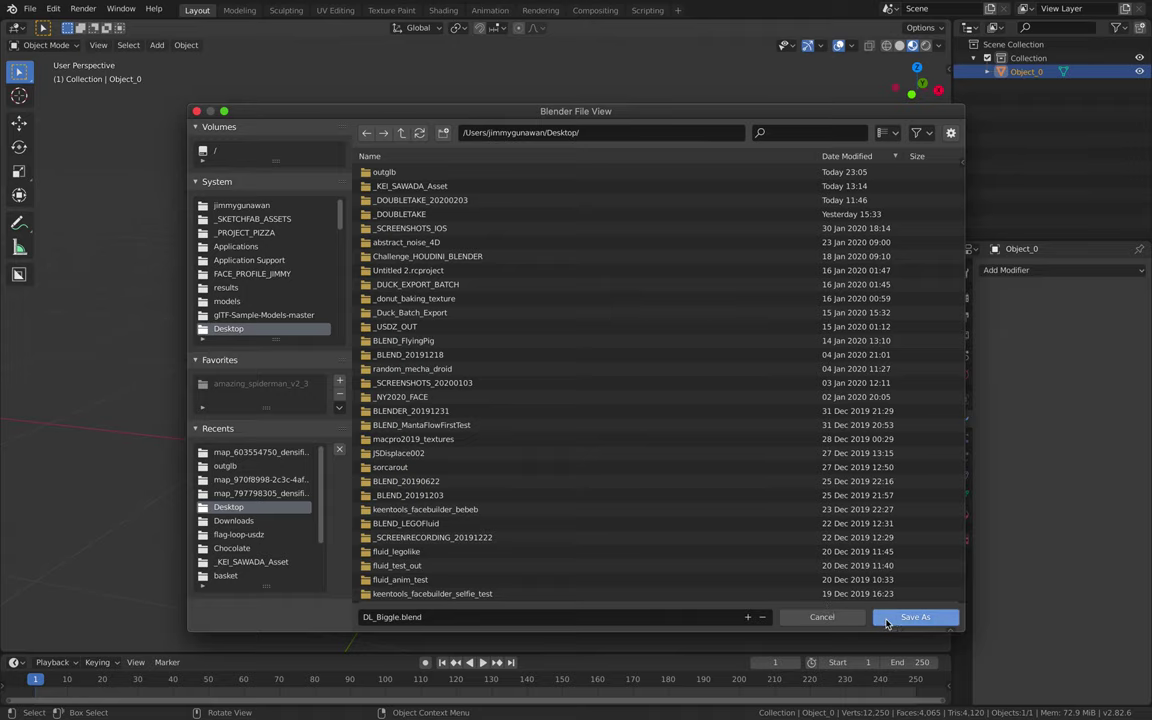
pyautogui.click(905, 617)
# Apply all transforms to the statue once more.
pyautogui.moveTo(564, 529); pyautogui.dragTo(560, 400, button='middle')
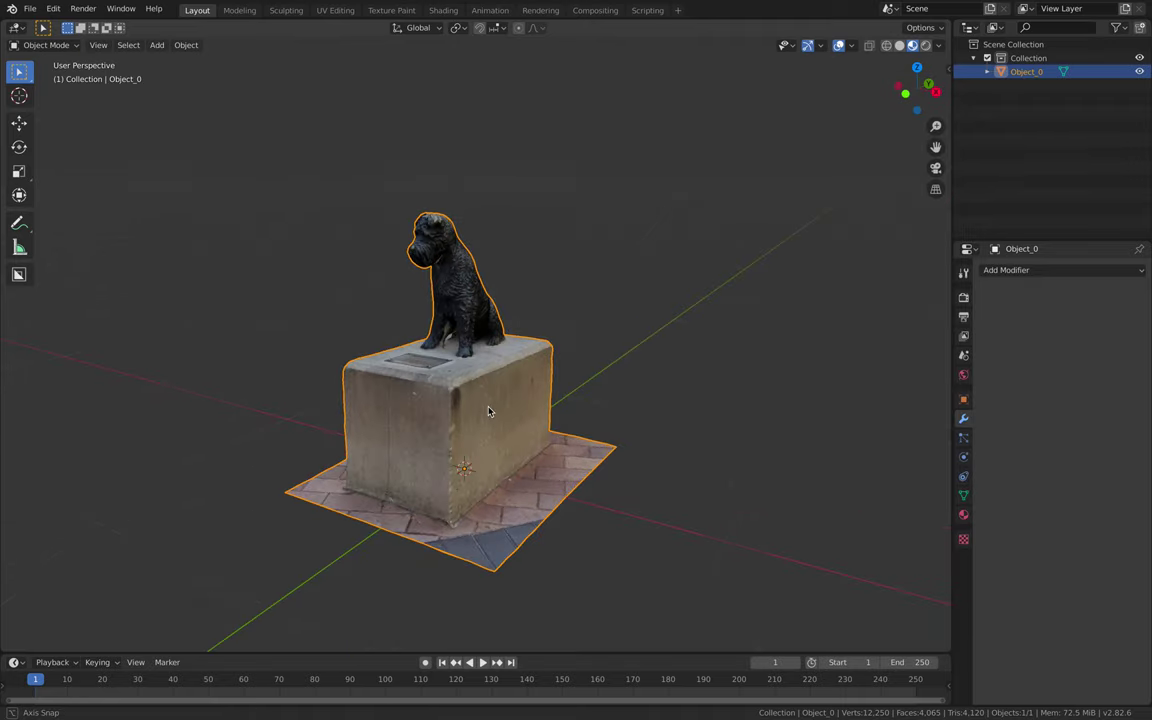
pyautogui.hotkey('ctrl', 'a')
pyautogui.click(563, 385)
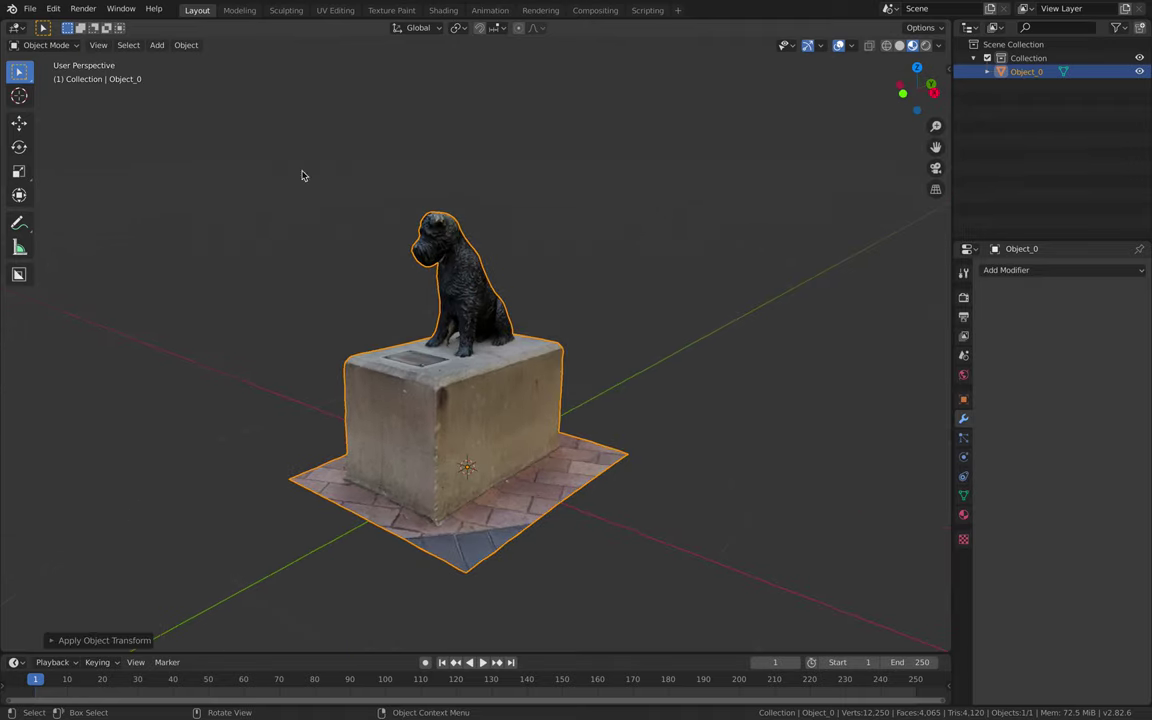
# Export the statue as glTF Binary DL_Biggle.glb to the Desktop.
pyautogui.click(30, 9)
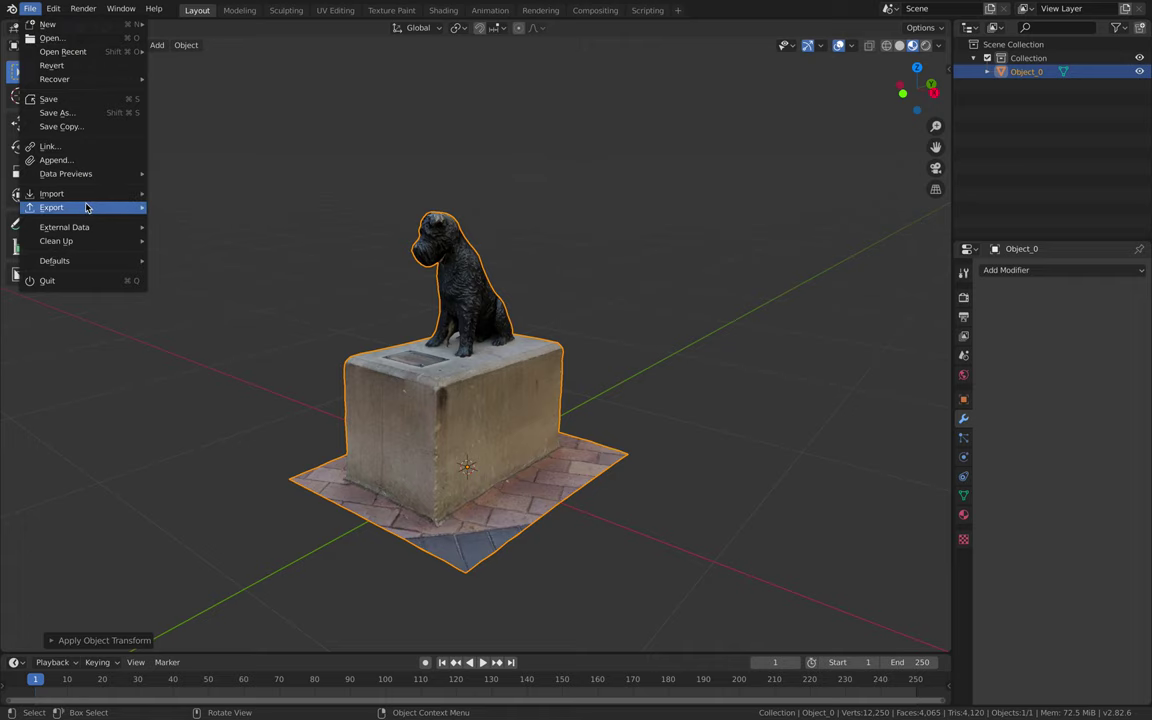
pyautogui.moveTo(52, 207)
pyautogui.click(238, 302)
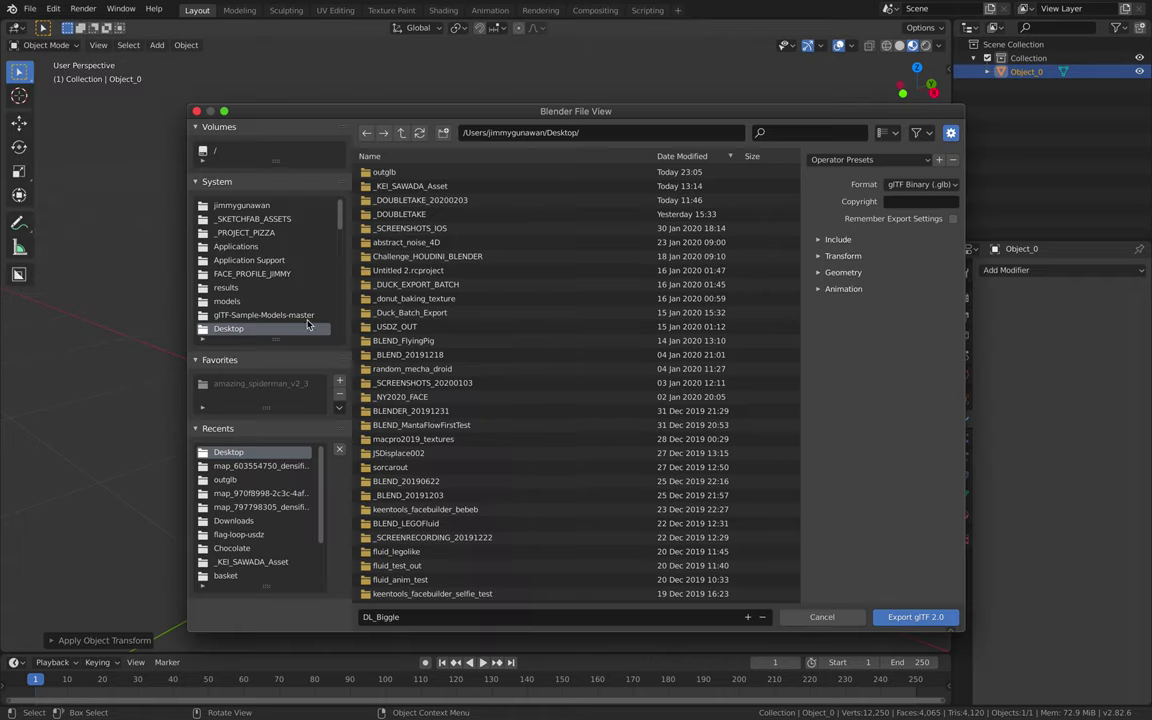
pyautogui.click(917, 618)
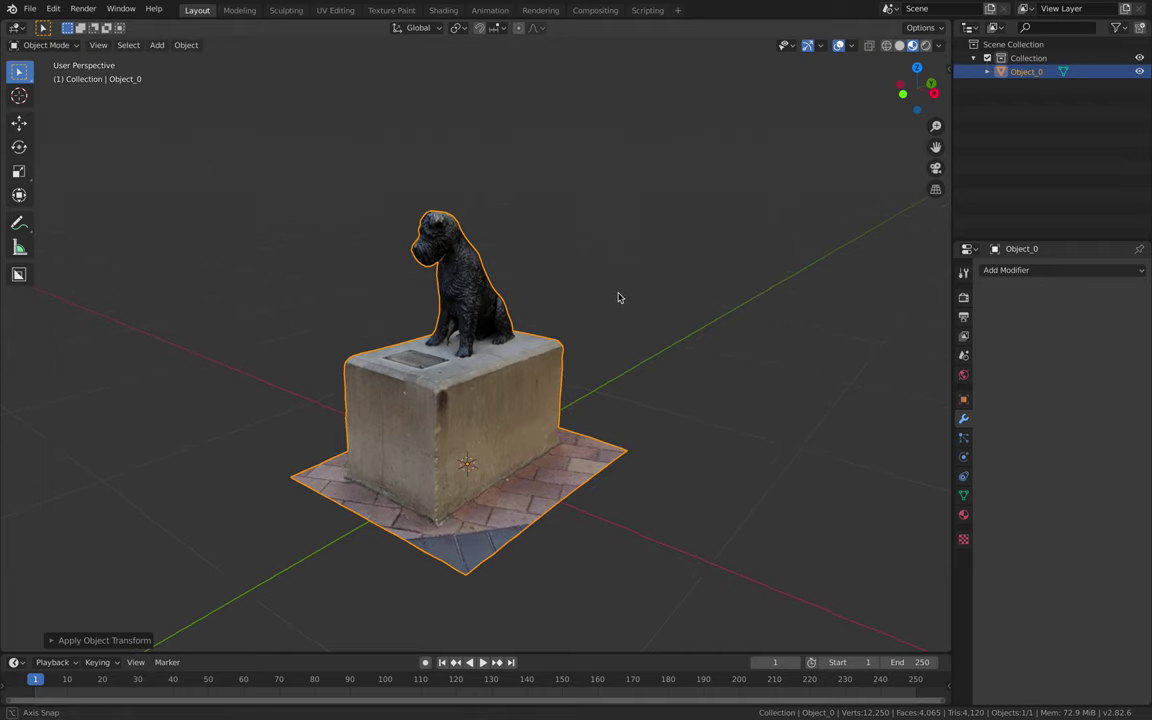
# Split the viewport and turn the right area into a UV Editor.
pyautogui.moveTo(639, 10); pyautogui.dragTo(585, 10)
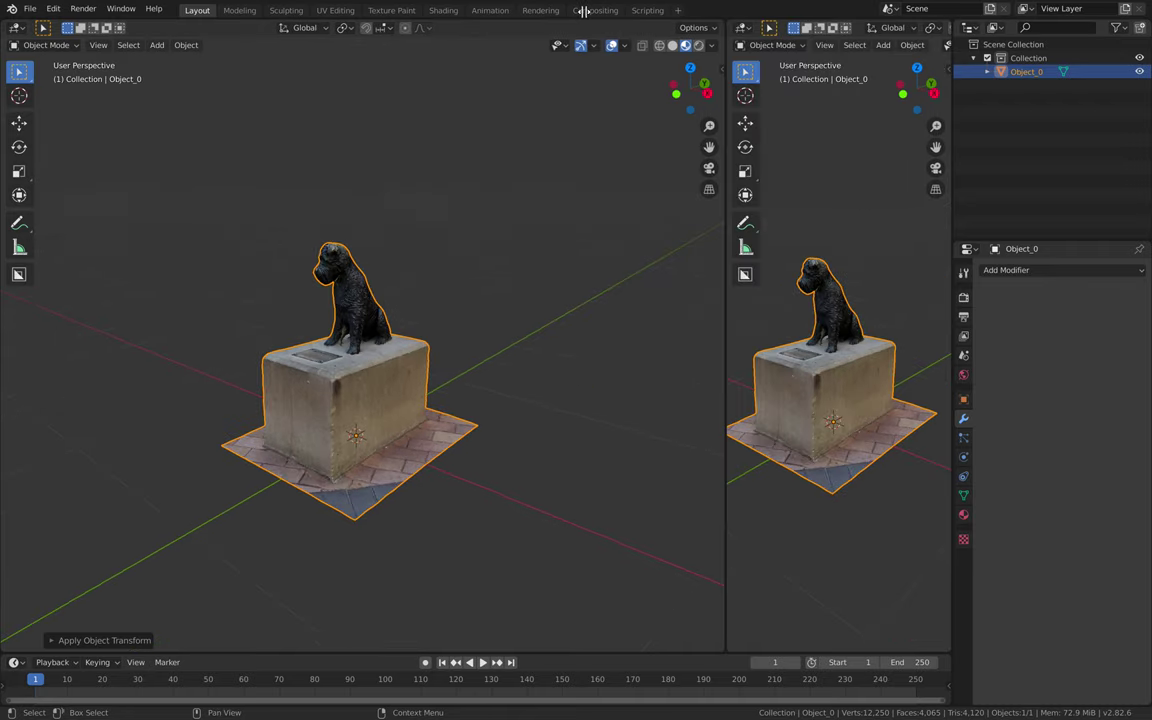
pyautogui.click(601, 28)
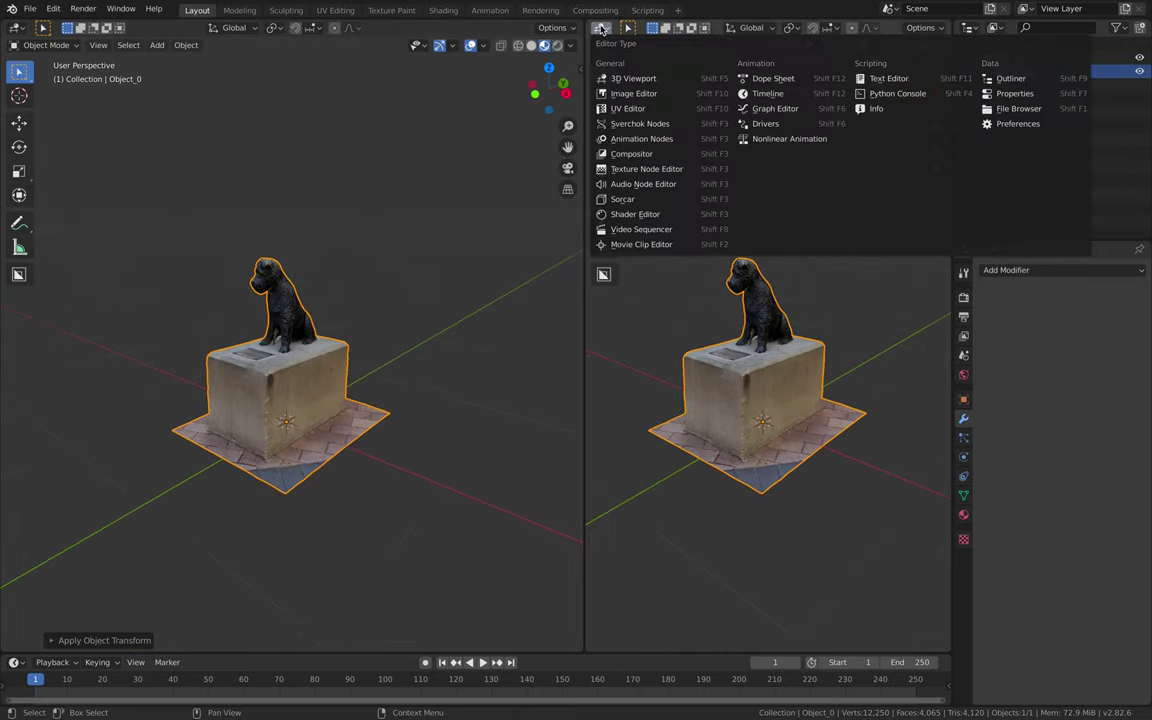
pyautogui.click(672, 108)
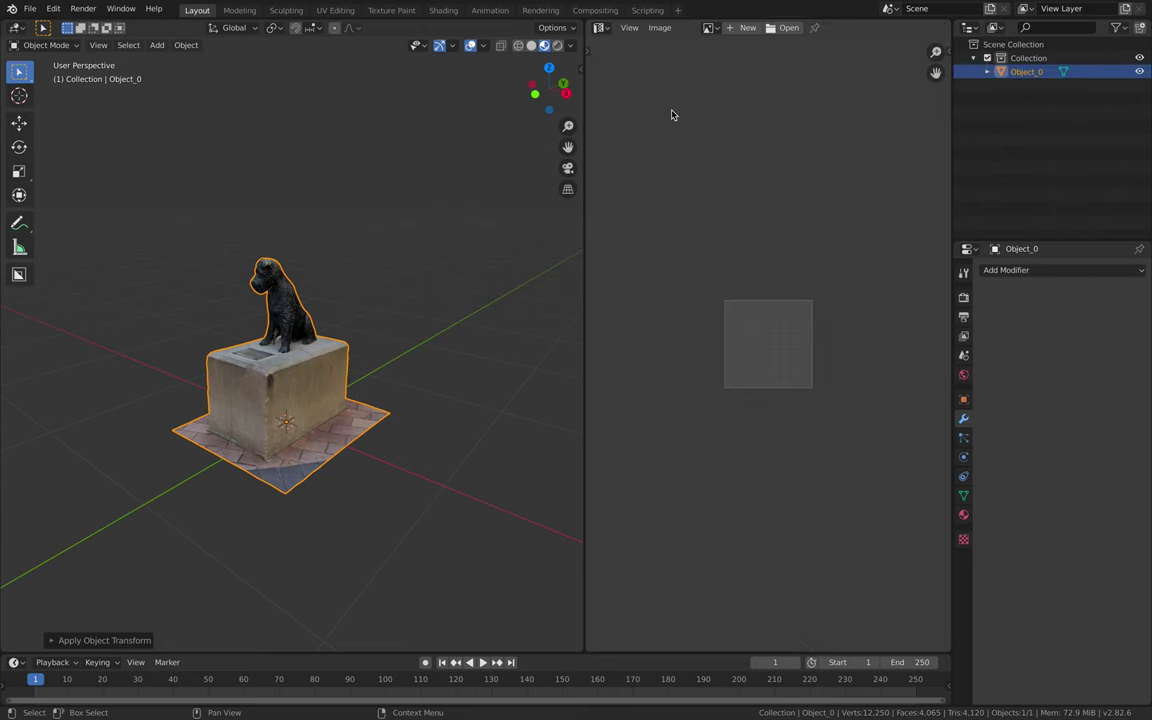
# In Edit Mode, select the whole mesh to show its UVs over the texture map.
pyautogui.moveTo(330, 290); pyautogui.dragTo(313, 333, button='middle')
pyautogui.press('Tab')
pyautogui.scroll(3, 319, 326)
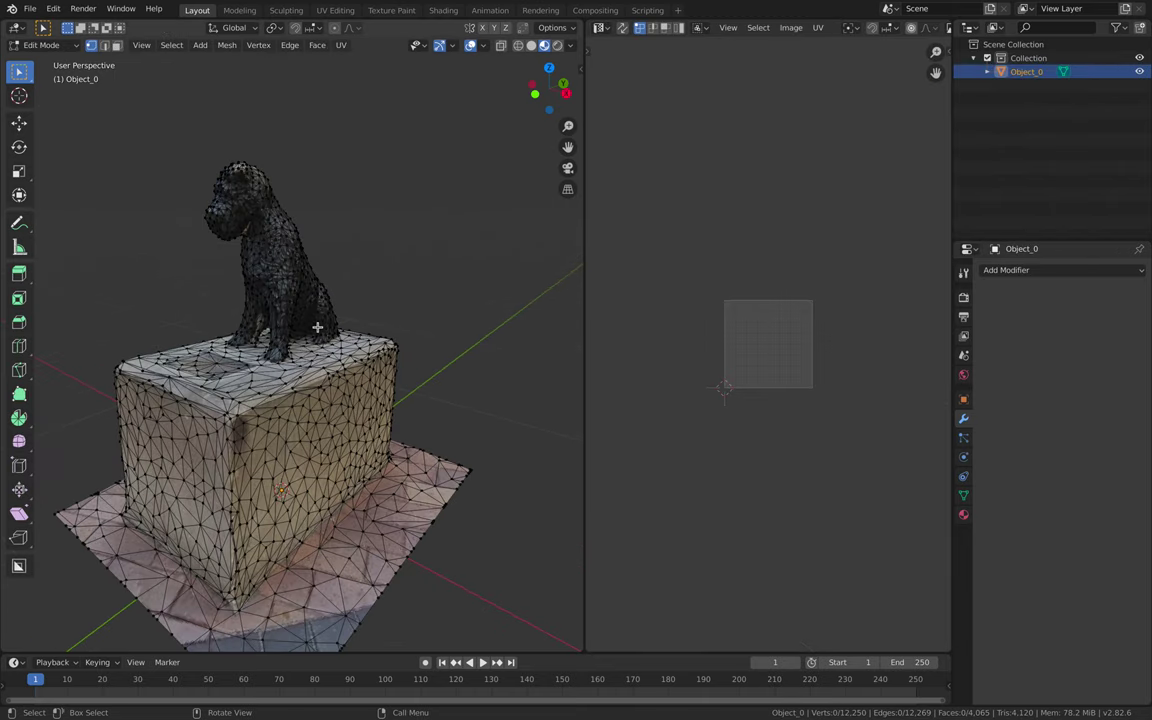
pyautogui.press('a')
pyautogui.scroll(1, 790, 300)
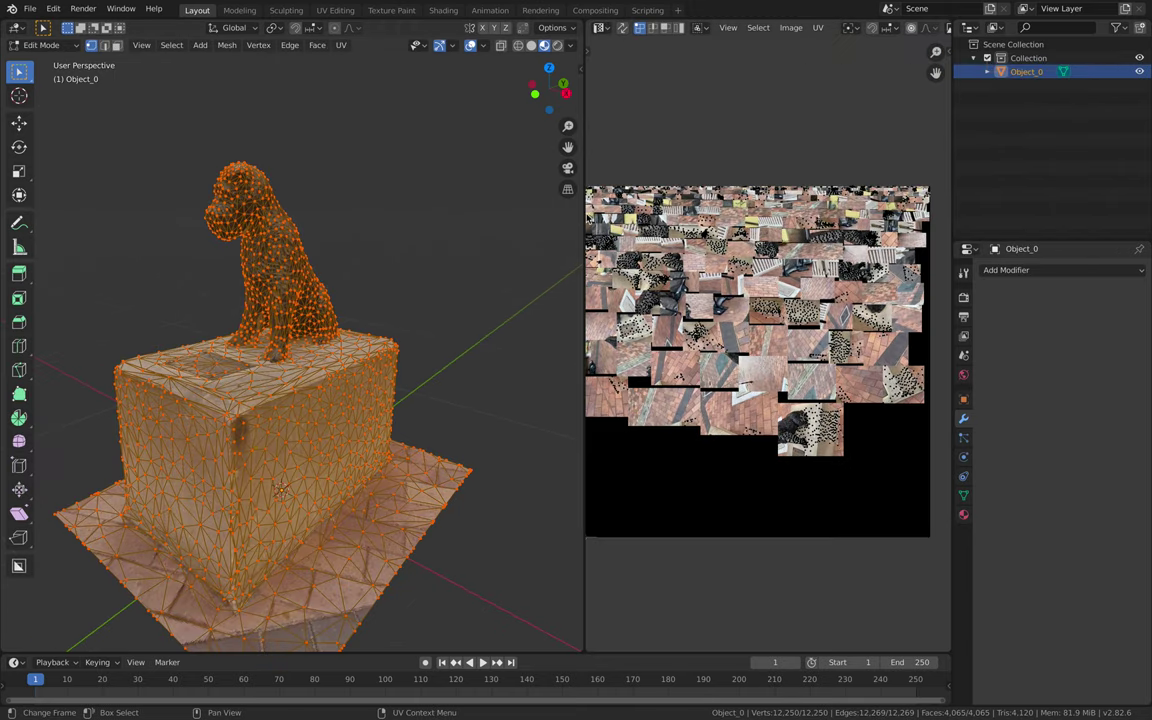
pyautogui.moveTo(585, 190); pyautogui.dragTo(355, 216)
pyautogui.scroll(3, 569, 326)
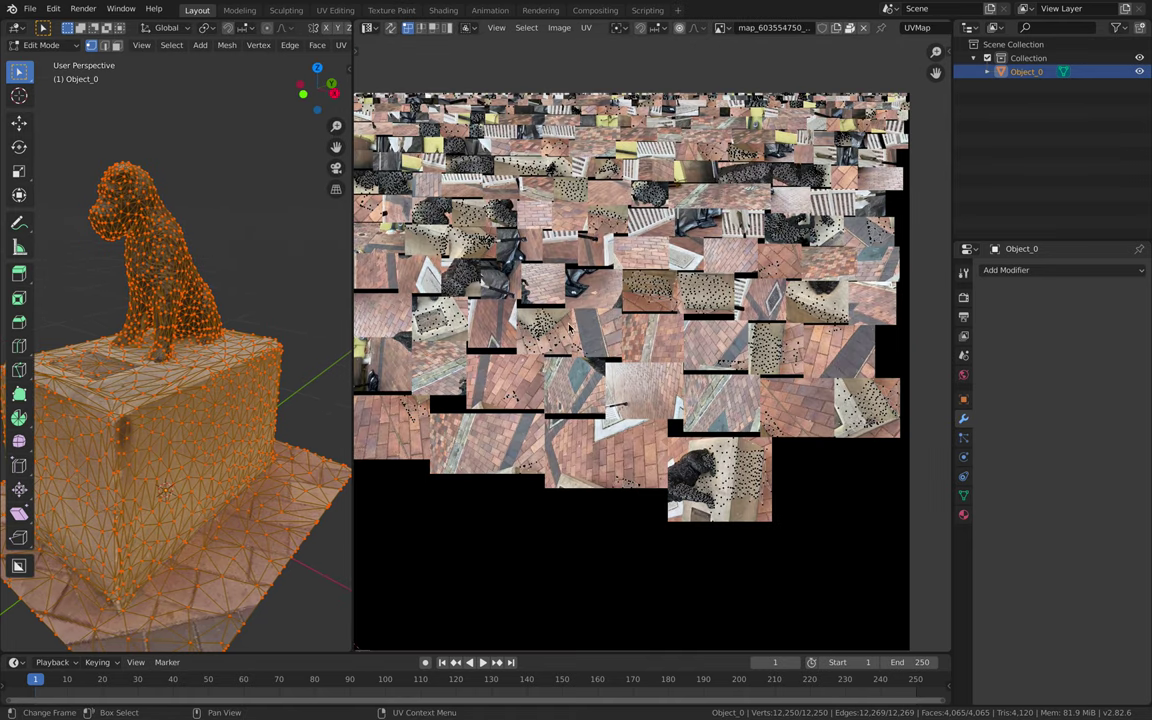
pyautogui.moveTo(642, 406); pyautogui.dragTo(669, 453, button='middle')
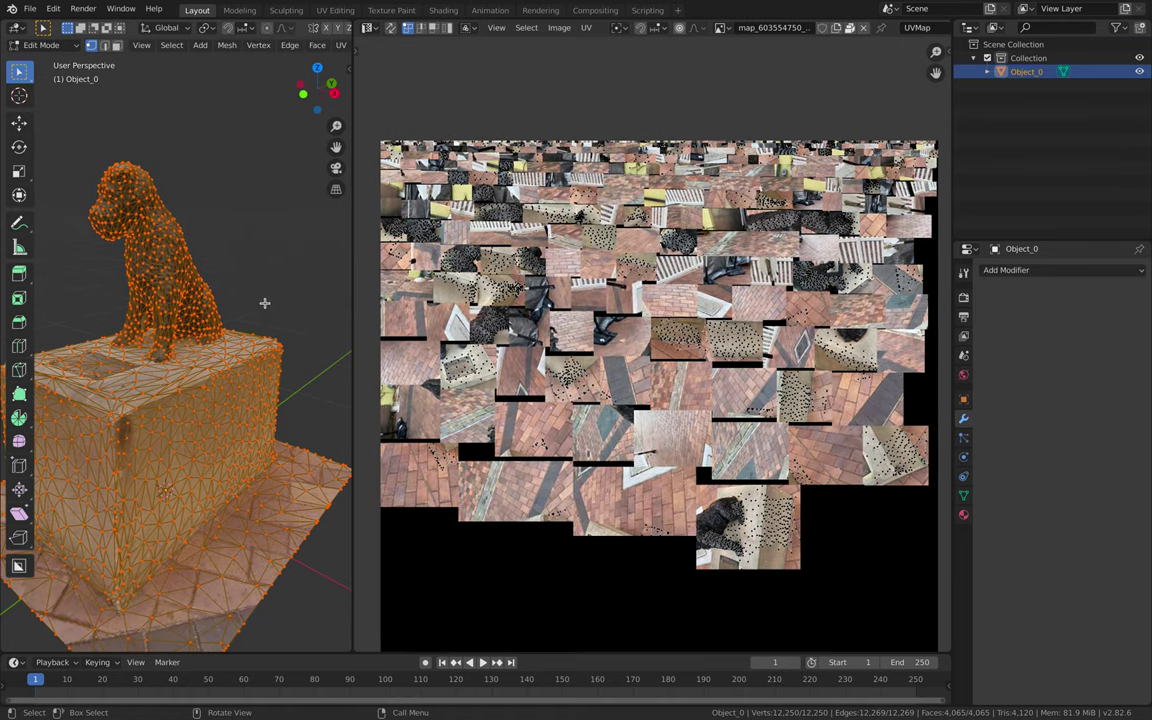
pyautogui.moveTo(265, 303)
pyautogui.mouseDown(button='middle')
pyautogui.moveTo(208, 282)
pyautogui.moveTo(234, 306)
pyautogui.moveTo(190, 337)
pyautogui.moveTo(260, 340)
pyautogui.mouseUp(button='middle')
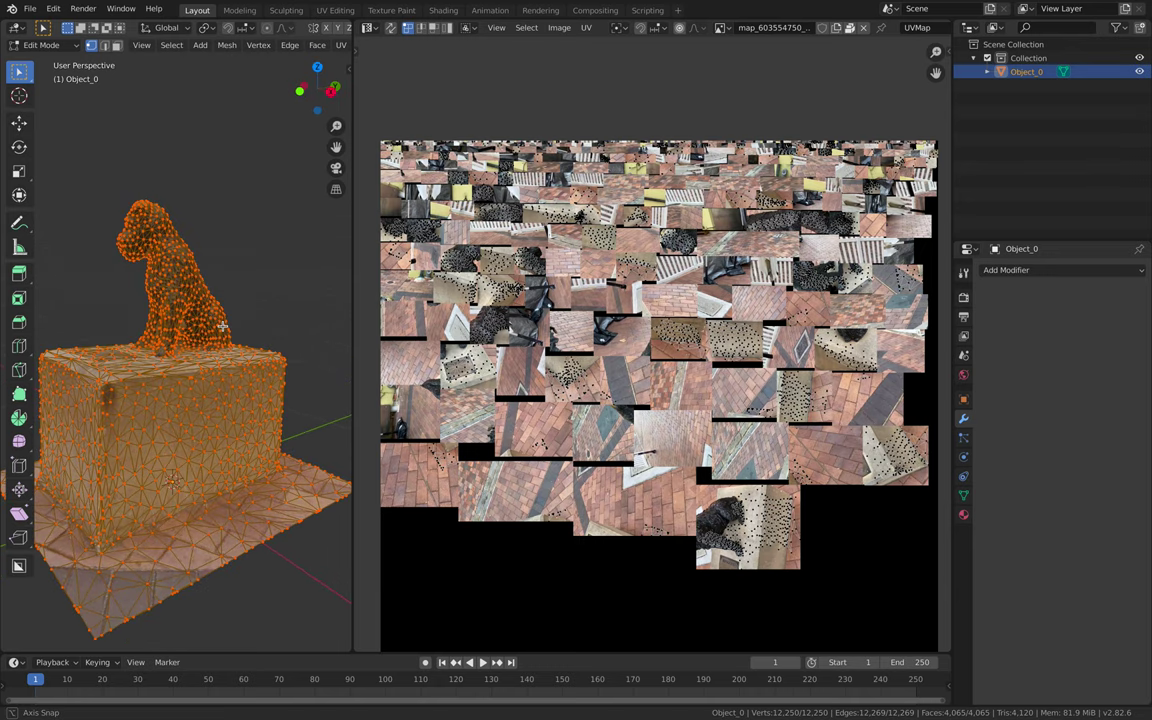
# Return to Object Mode and orbit around the textured statue.
pyautogui.press('Tab')
pyautogui.scroll(-1, 667, 320)
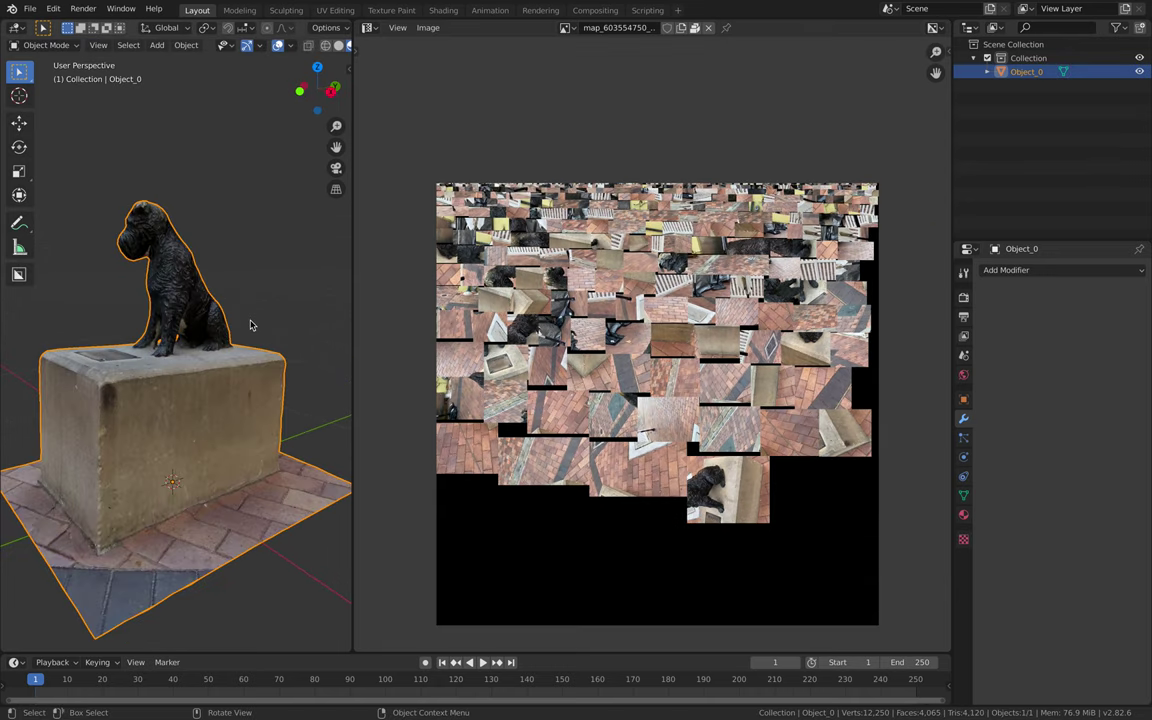
pyautogui.moveTo(188, 306); pyautogui.dragTo(210, 306, button='middle')
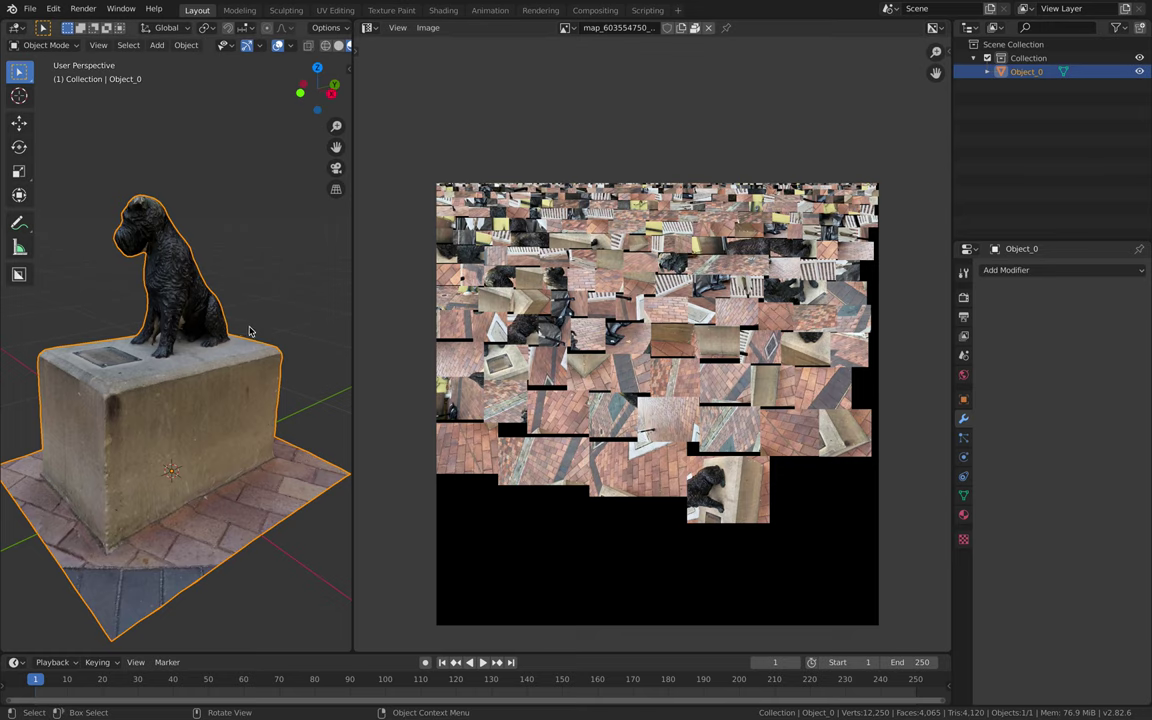
pyautogui.moveTo(272, 343); pyautogui.dragTo(297, 345, button='middle')
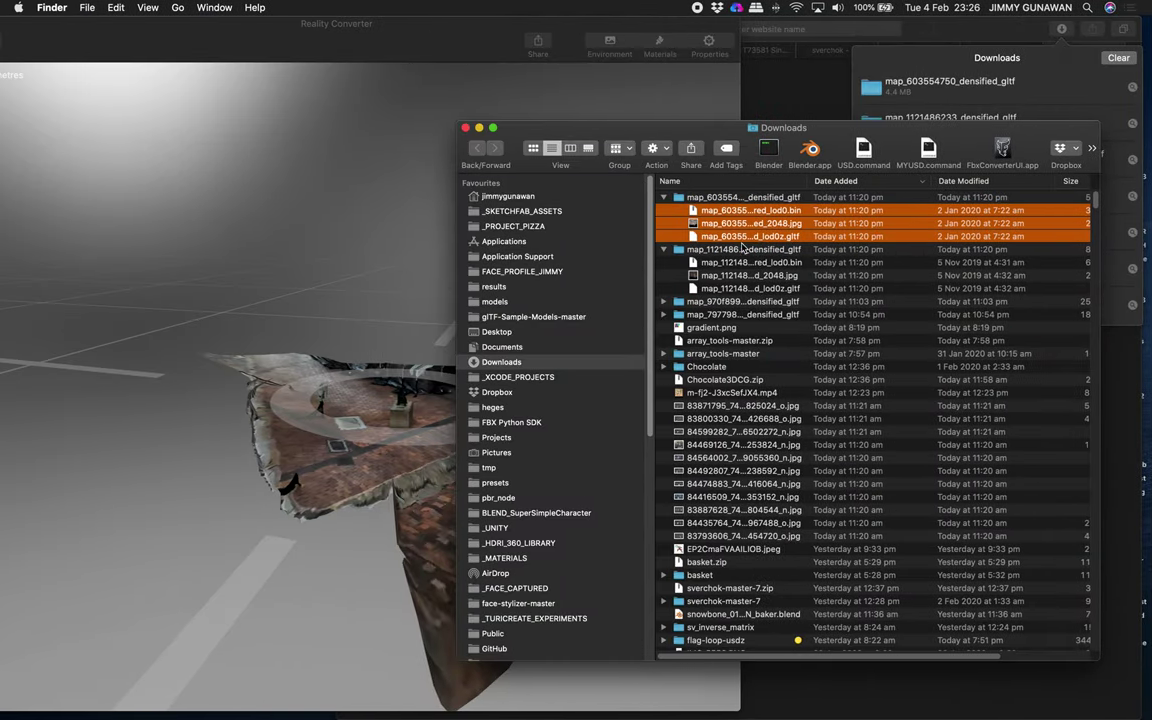
# Load DL_Biggle.glb from the Desktop into Reality Converter and enlarge its window.
pyautogui.click(504, 338)
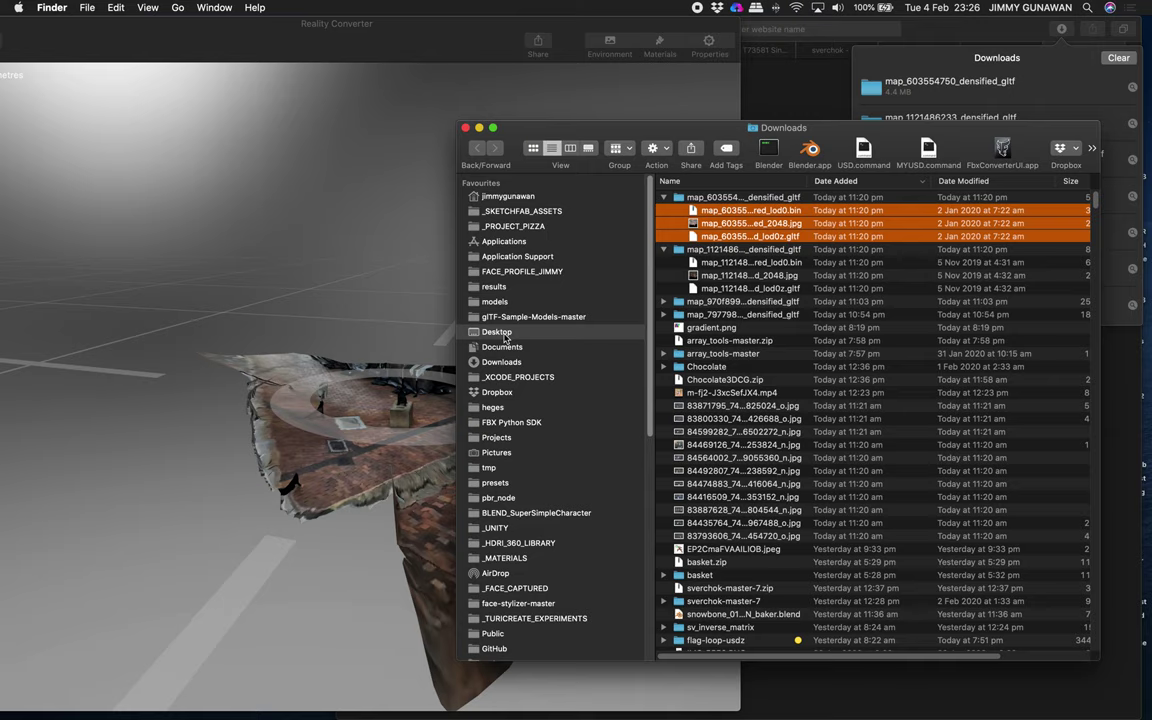
pyautogui.click(713, 198)
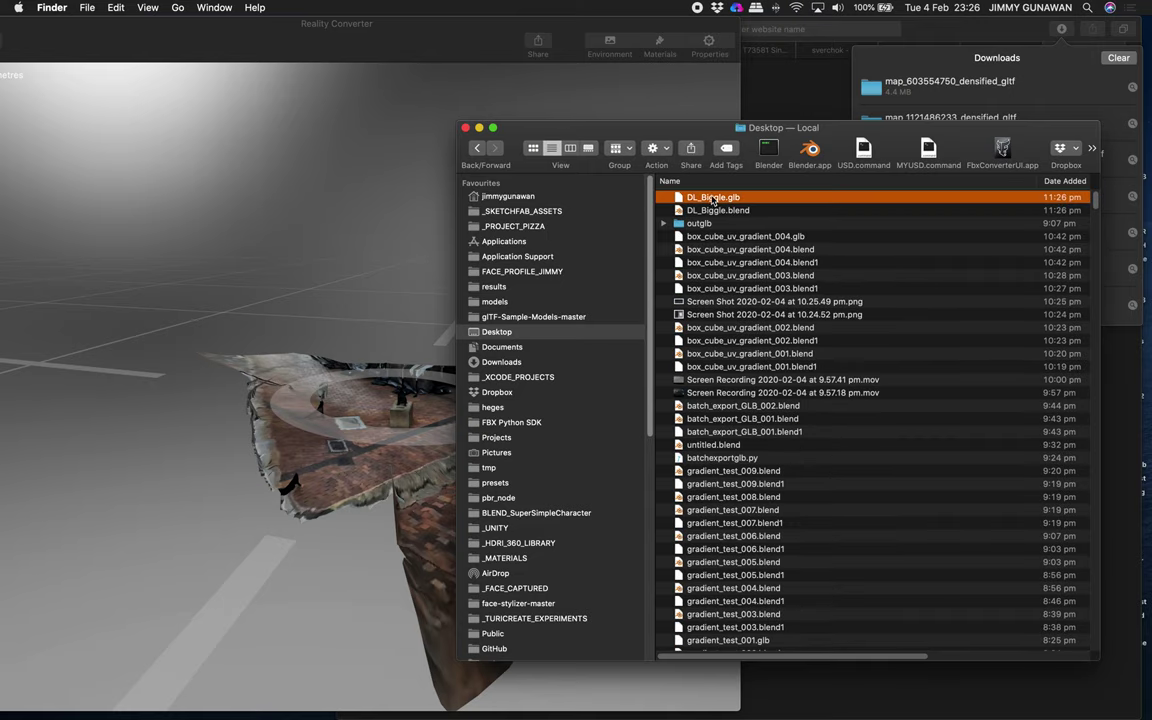
pyautogui.moveTo(340, 266); pyautogui.dragTo(317, 268)
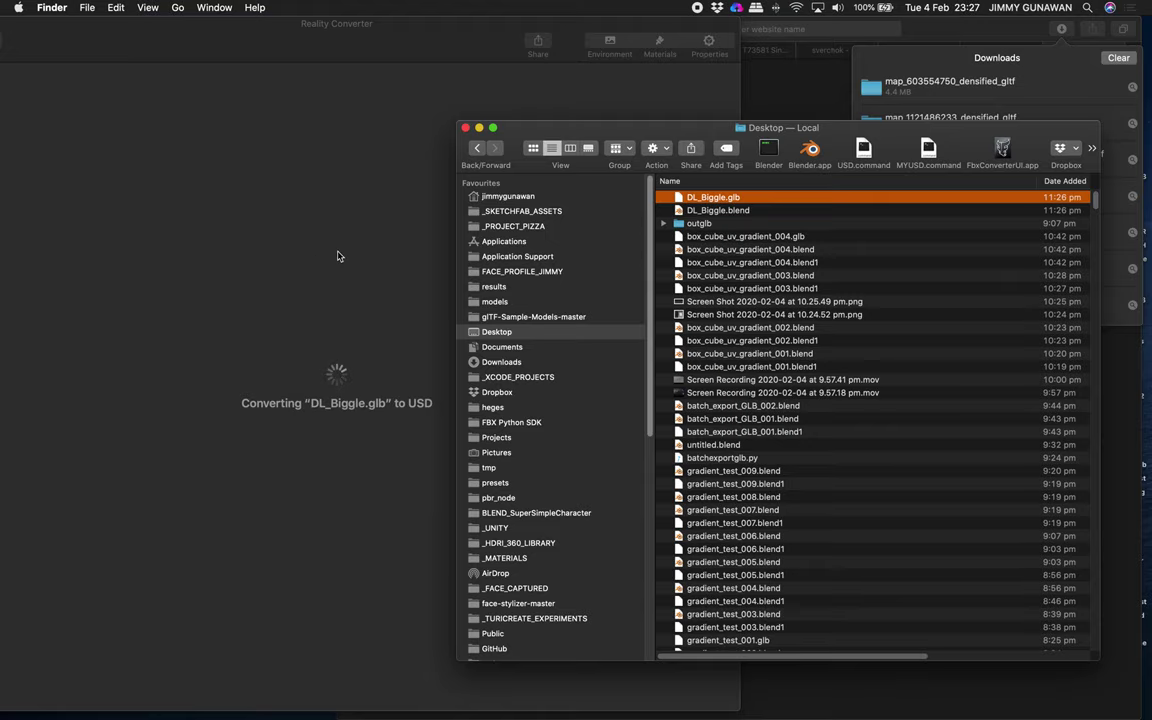
pyautogui.click(476, 45)
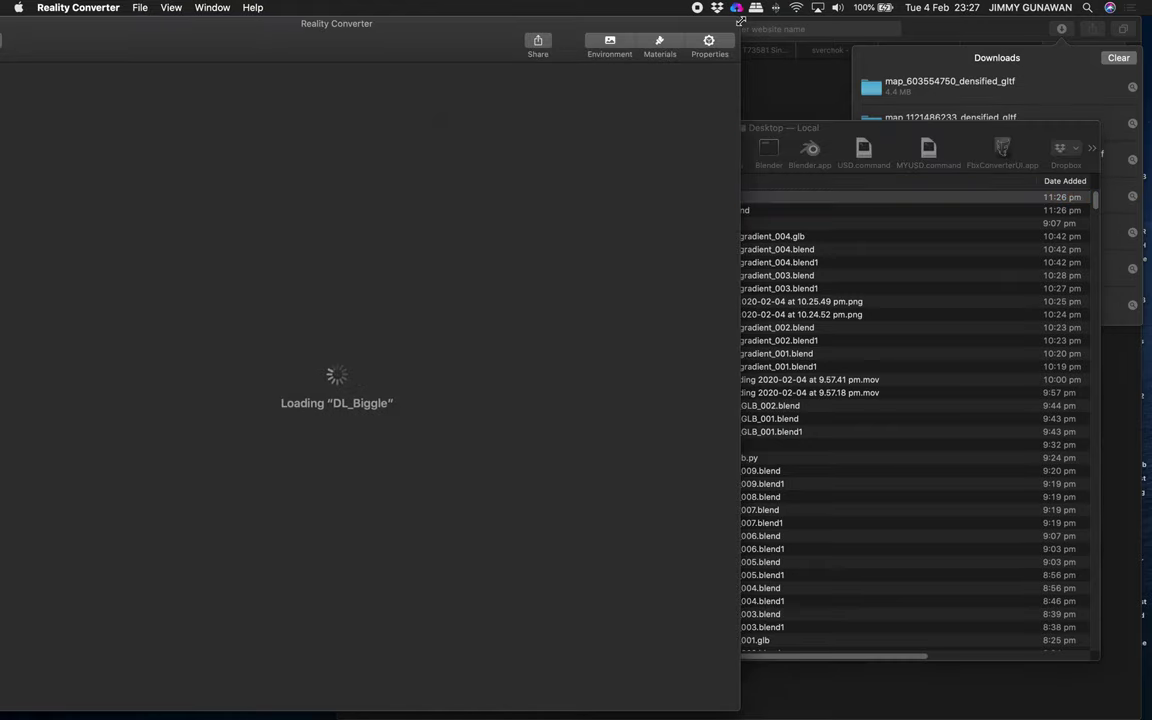
pyautogui.moveTo(740, 20); pyautogui.dragTo(1121, 25)
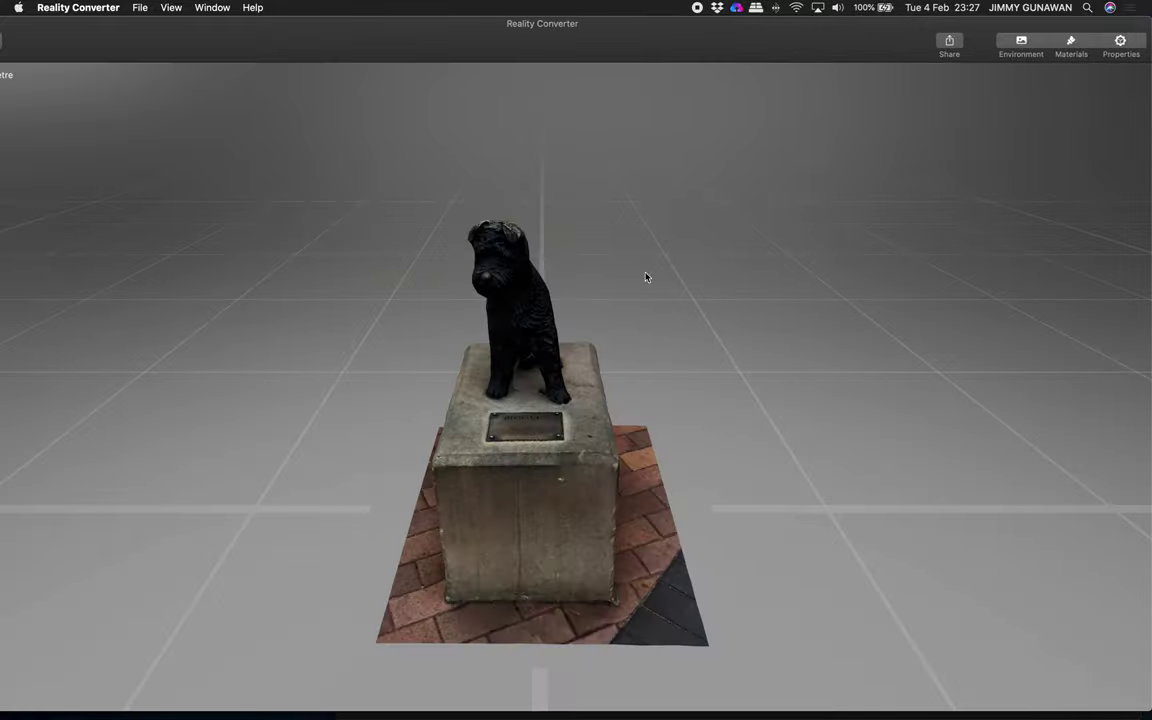
# Orbit around the dog statue from several angles and reveal the environment lighting presets.
pyautogui.moveTo(646, 277)
pyautogui.mouseDown()
pyautogui.moveTo(678, 300)
pyautogui.moveTo(637, 262)
pyautogui.moveTo(725, 267)
pyautogui.moveTo(683, 308)
pyautogui.moveTo(815, 296)
pyautogui.moveTo(628, 325)
pyautogui.mouseUp()
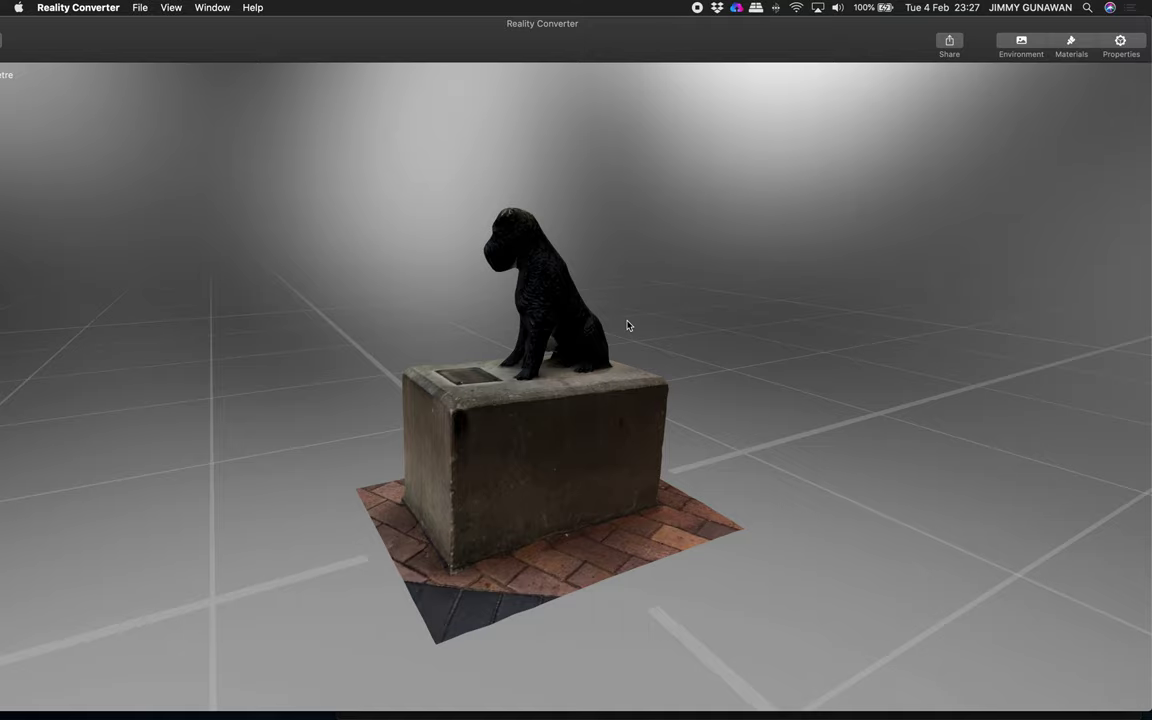
pyautogui.moveTo(628, 325)
pyautogui.mouseDown()
pyautogui.moveTo(707, 327)
pyautogui.moveTo(603, 358)
pyautogui.mouseUp()
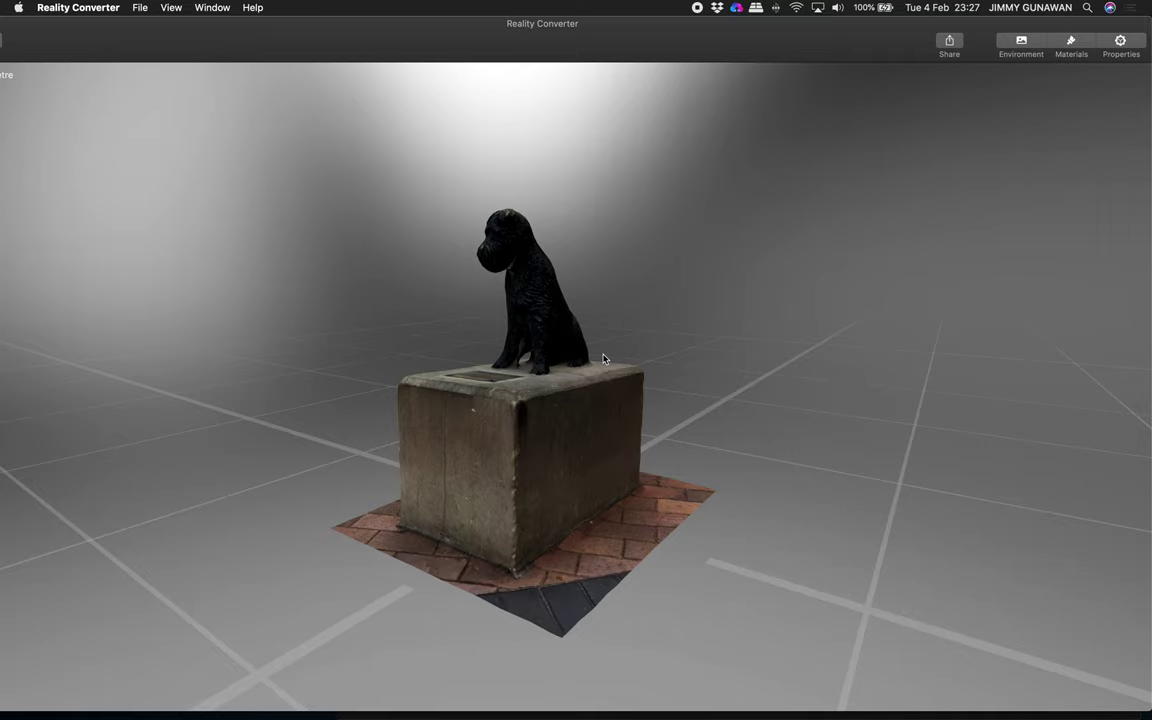
pyautogui.moveTo(603, 358); pyautogui.dragTo(642, 348)
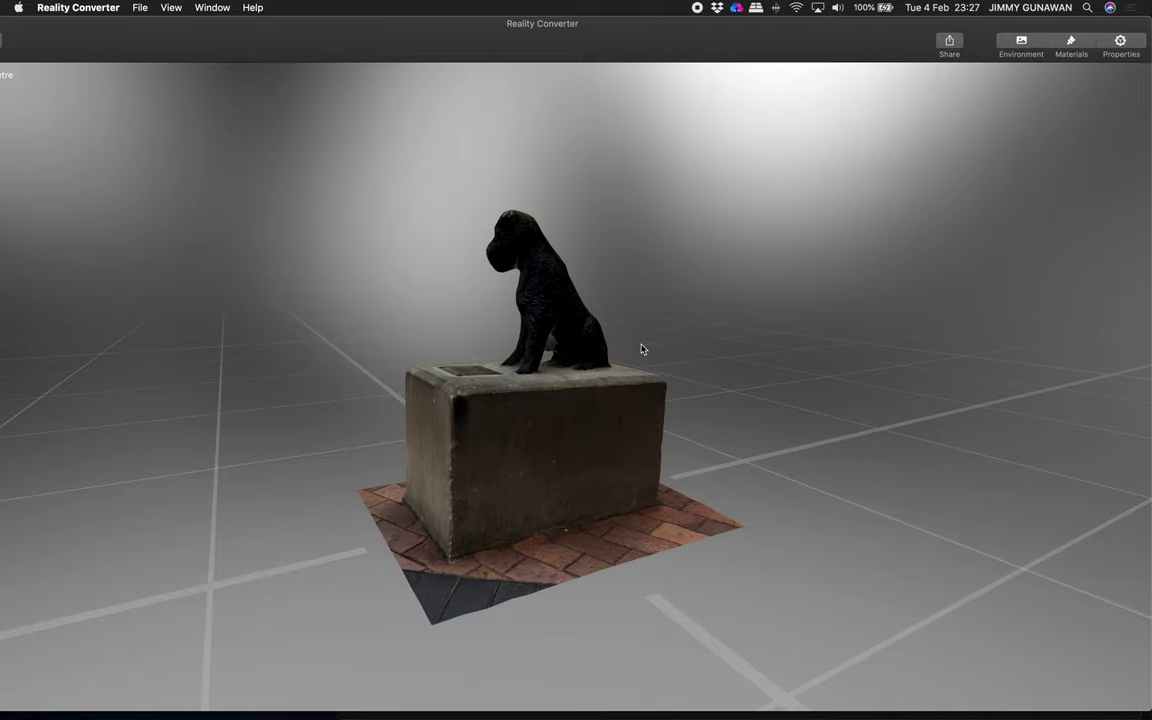
pyautogui.moveTo(629, 367)
pyautogui.mouseDown()
pyautogui.moveTo(507, 345)
pyautogui.moveTo(527, 399)
pyautogui.moveTo(722, 396)
pyautogui.moveTo(913, 237)
pyautogui.mouseUp()
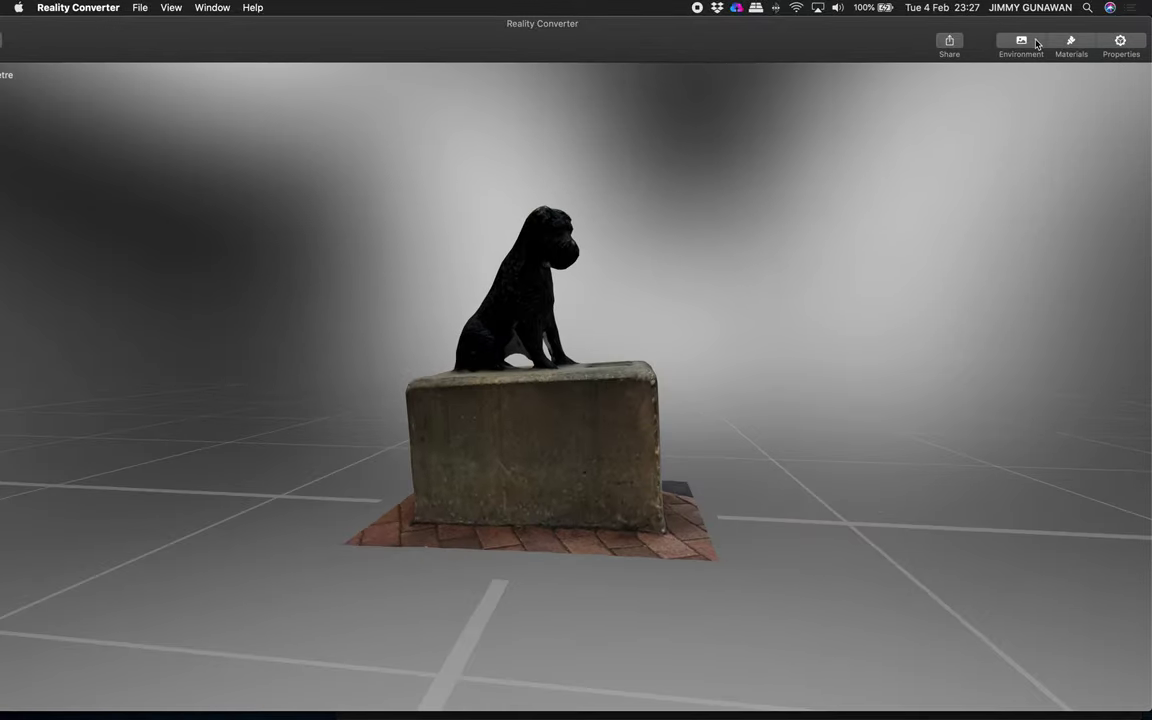
pyautogui.moveTo(894, 156)
pyautogui.mouseDown()
pyautogui.moveTo(609, 309)
pyautogui.moveTo(940, 246)
pyautogui.mouseUp()
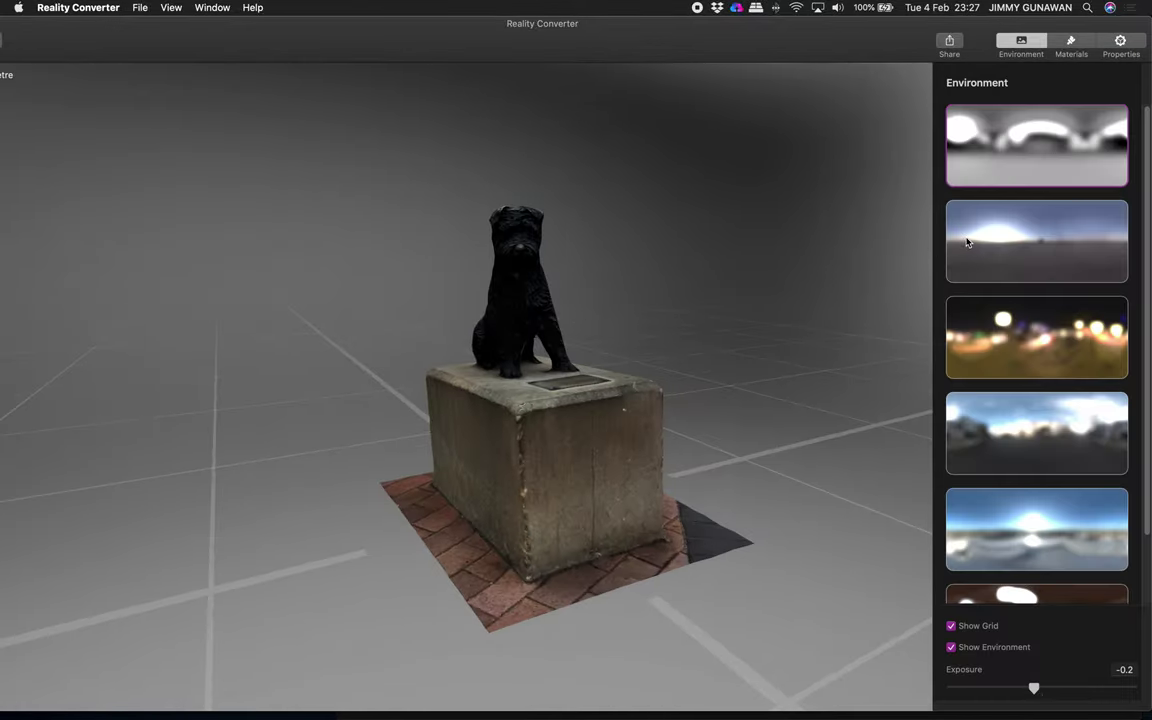
# Preview the overcast sky, warm bokeh night and cloudy street lighting on the statue.
pyautogui.click(968, 241)
pyautogui.moveTo(800, 290); pyautogui.dragTo(658, 327)
pyautogui.click(997, 368)
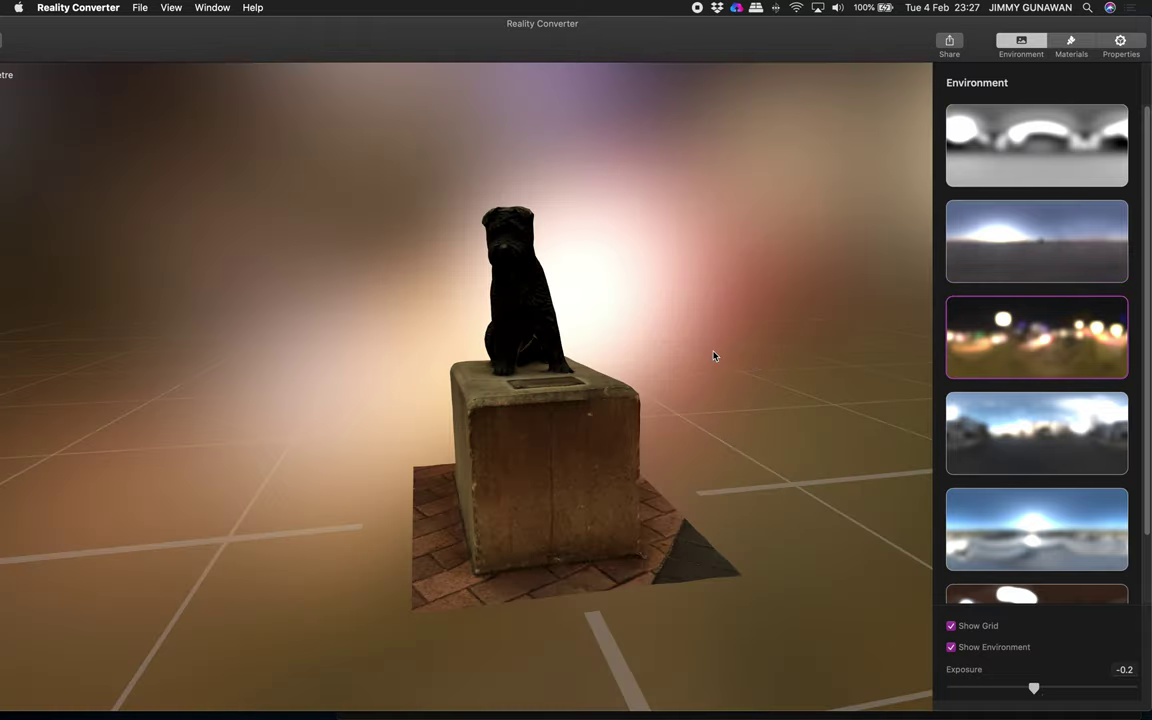
pyautogui.moveTo(715, 355)
pyautogui.mouseDown()
pyautogui.moveTo(730, 337)
pyautogui.moveTo(756, 390)
pyautogui.moveTo(725, 355)
pyautogui.mouseUp()
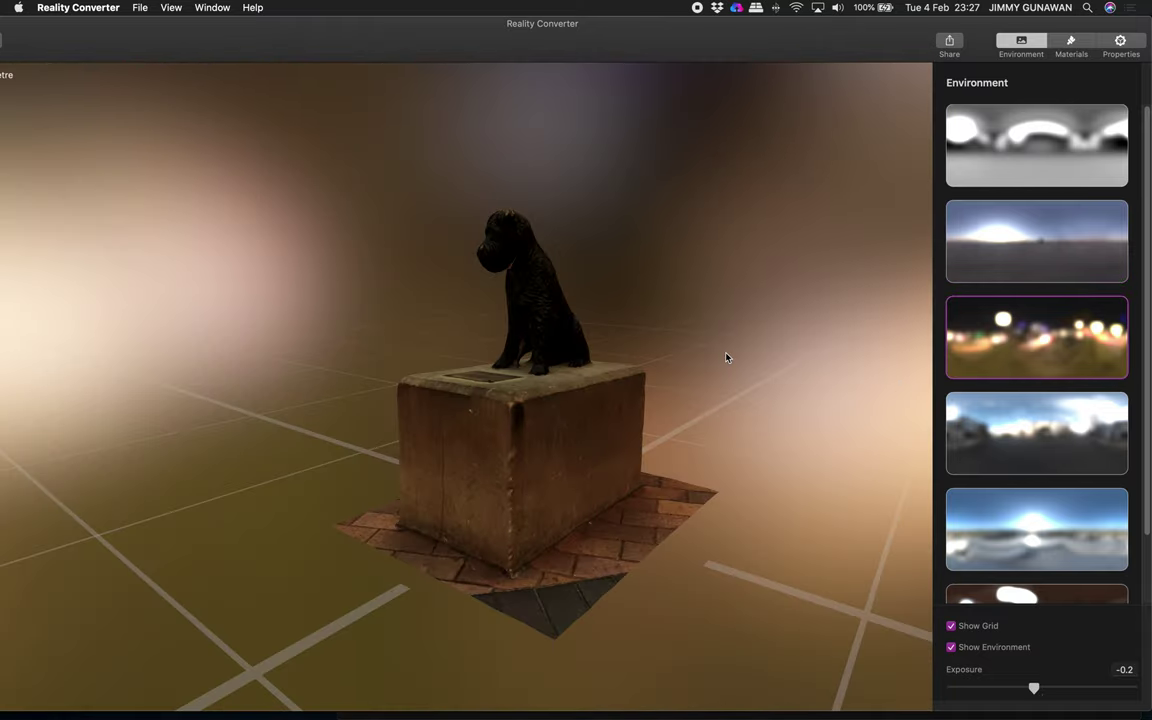
pyautogui.click(1040, 430)
pyautogui.moveTo(685, 438)
pyautogui.mouseDown()
pyautogui.moveTo(689, 334)
pyautogui.moveTo(779, 321)
pyautogui.moveTo(712, 316)
pyautogui.mouseUp()
# Try the bright blue sky, then settle on the dark brown indoor lighting.
pyautogui.click(1038, 566)
pyautogui.scroll(-2, 1038, 566)
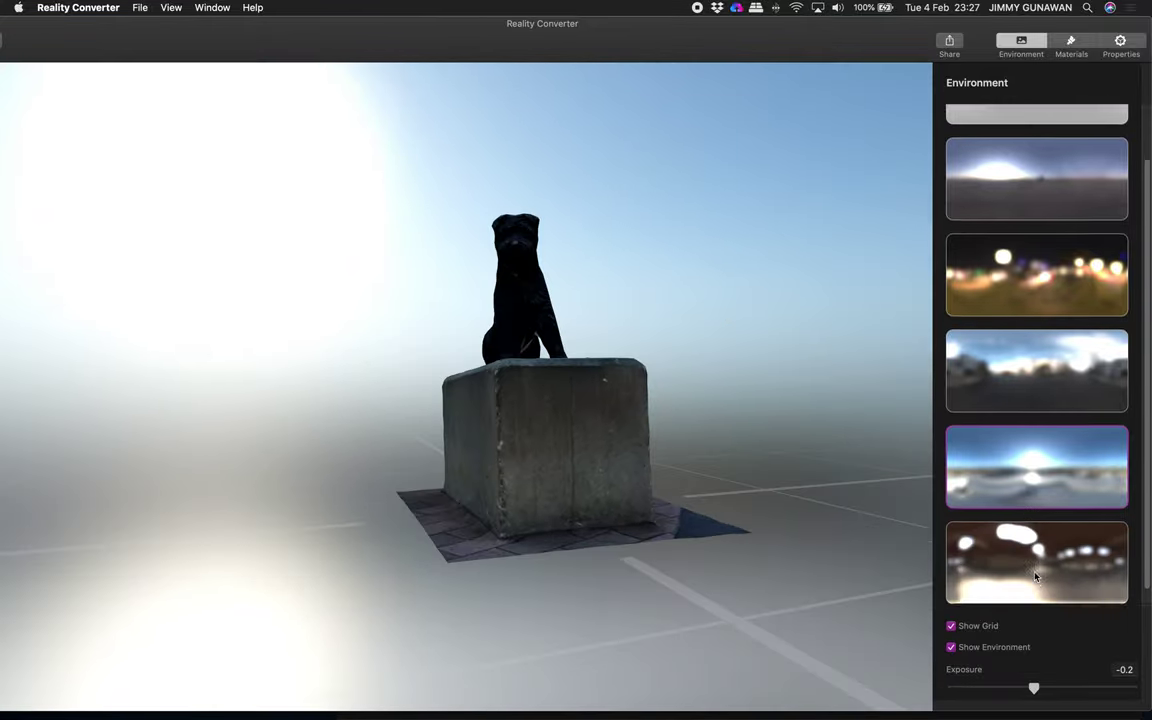
pyautogui.click(955, 515)
pyautogui.moveTo(666, 375)
pyautogui.mouseDown()
pyautogui.moveTo(630, 352)
pyautogui.moveTo(638, 368)
pyautogui.moveTo(705, 372)
pyautogui.moveTo(650, 350)
pyautogui.moveTo(751, 352)
pyautogui.moveTo(609, 301)
pyautogui.moveTo(478, 276)
pyautogui.moveTo(501, 326)
pyautogui.moveTo(505, 280)
pyautogui.moveTo(611, 279)
pyautogui.moveTo(543, 271)
pyautogui.mouseUp()
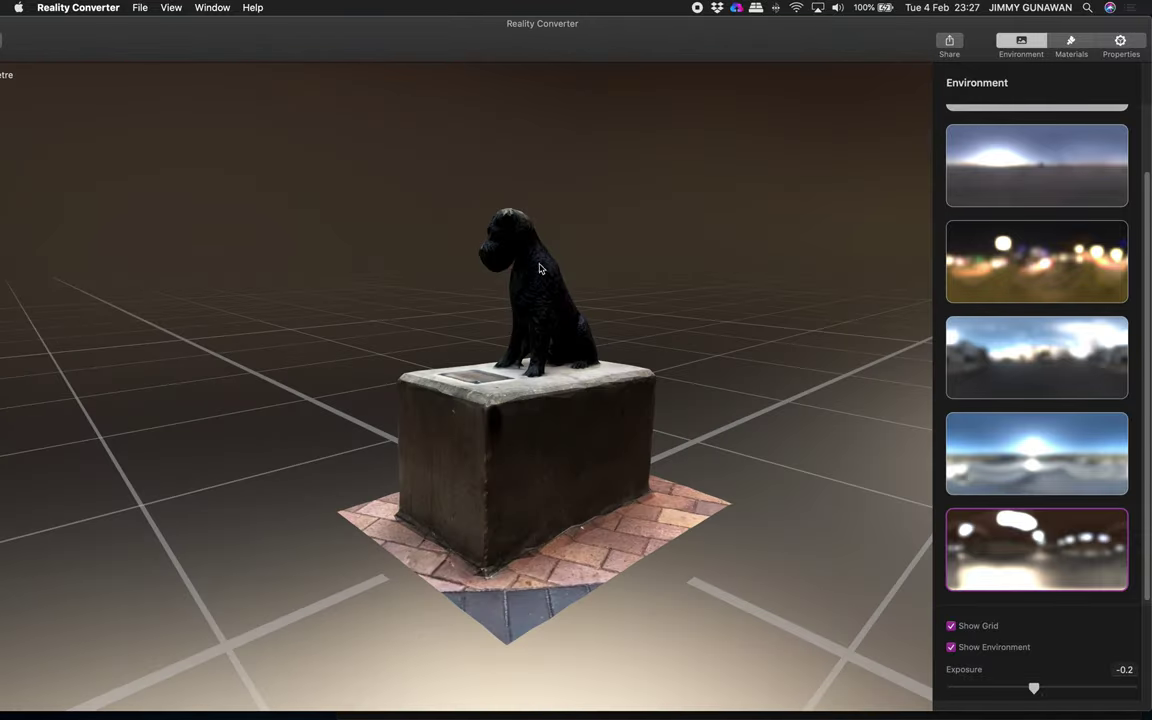
pyautogui.moveTo(539, 268); pyautogui.dragTo(676, 257)
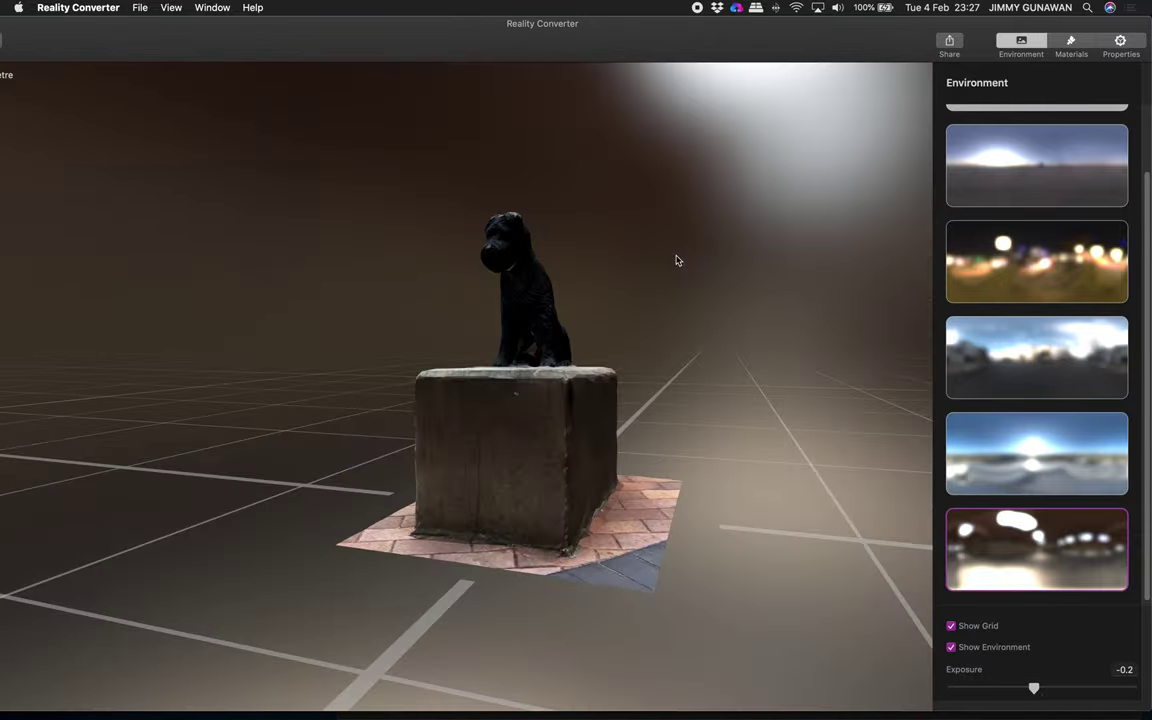
pyautogui.click(951, 44)
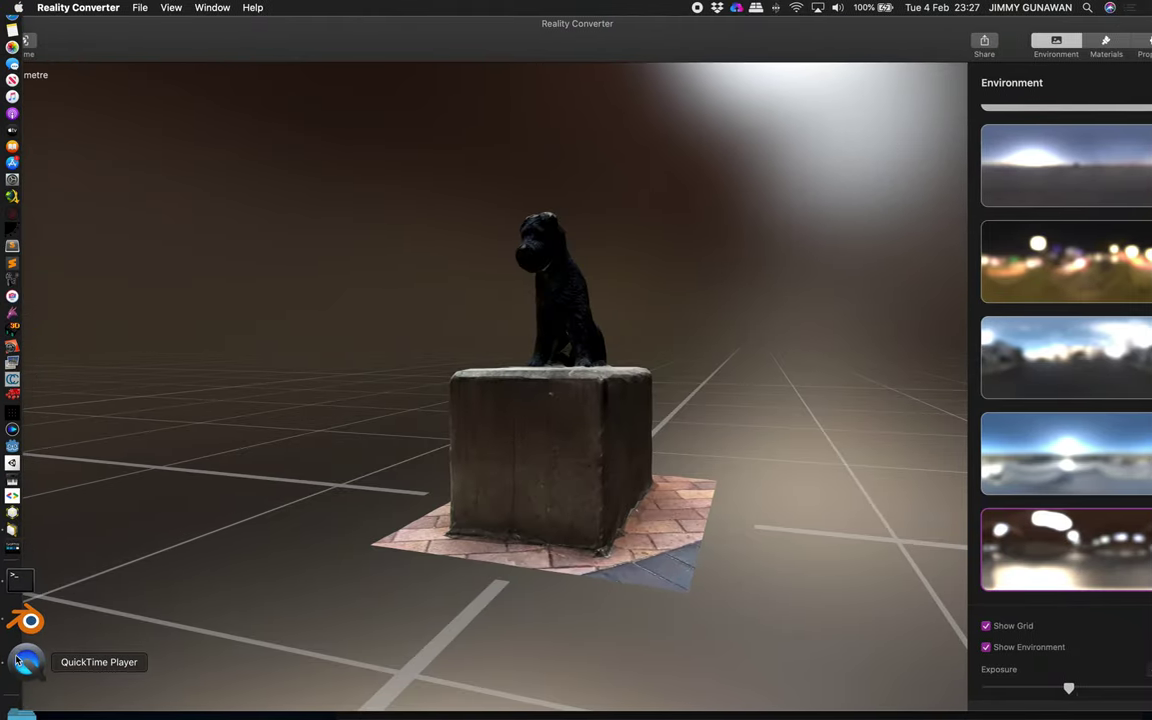
pyautogui.moveTo(505, 286)
pyautogui.mouseDown()
pyautogui.moveTo(570, 345)
pyautogui.moveTo(586, 330)
pyautogui.mouseUp()
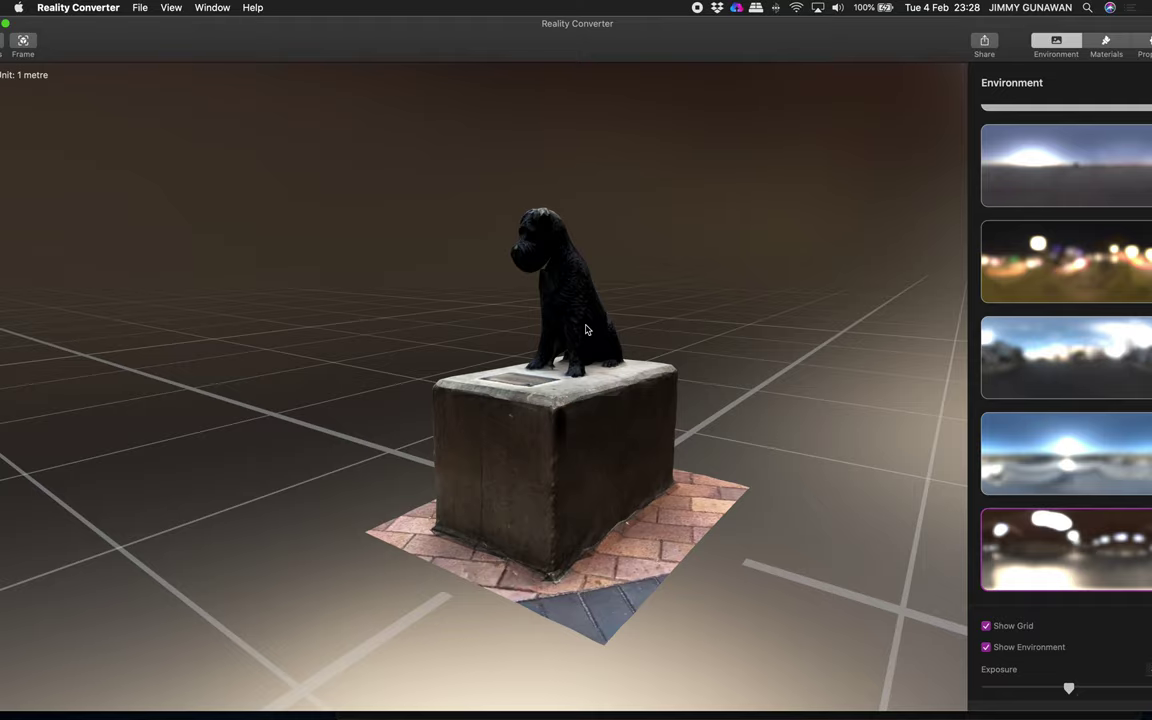
pyautogui.moveTo(743, 378)
pyautogui.mouseDown()
pyautogui.moveTo(605, 340)
pyautogui.moveTo(631, 355)
pyautogui.mouseUp()
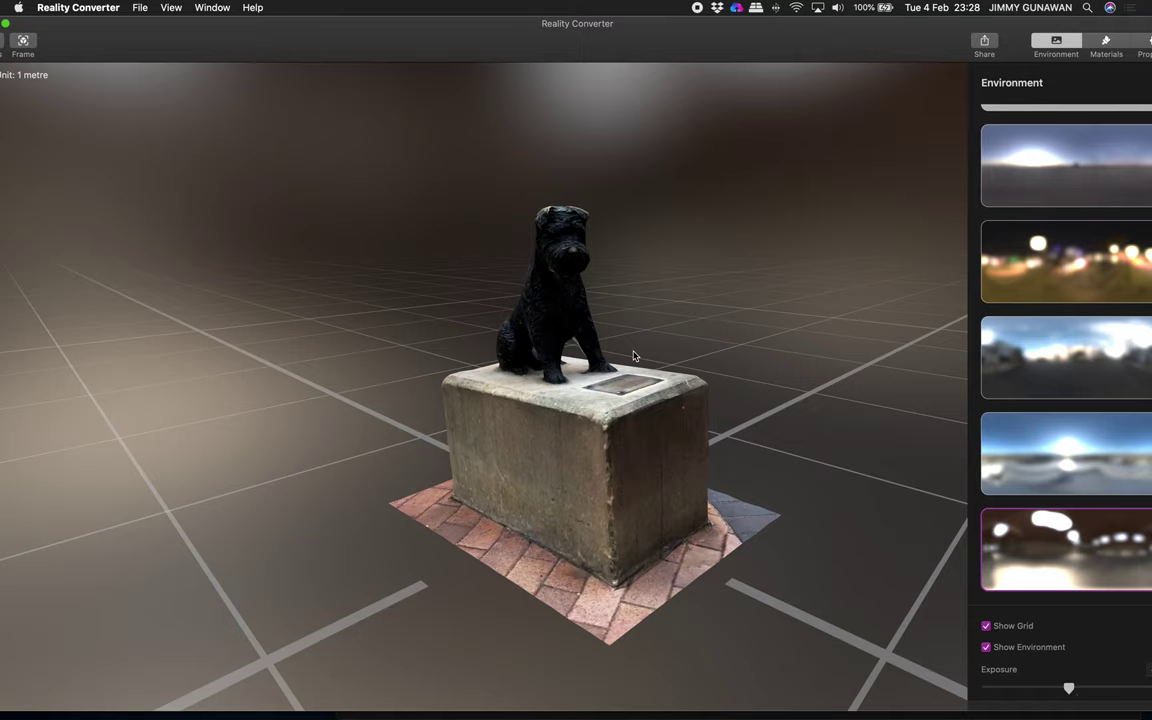
pyautogui.moveTo(645, 324); pyautogui.dragTo(611, 393)
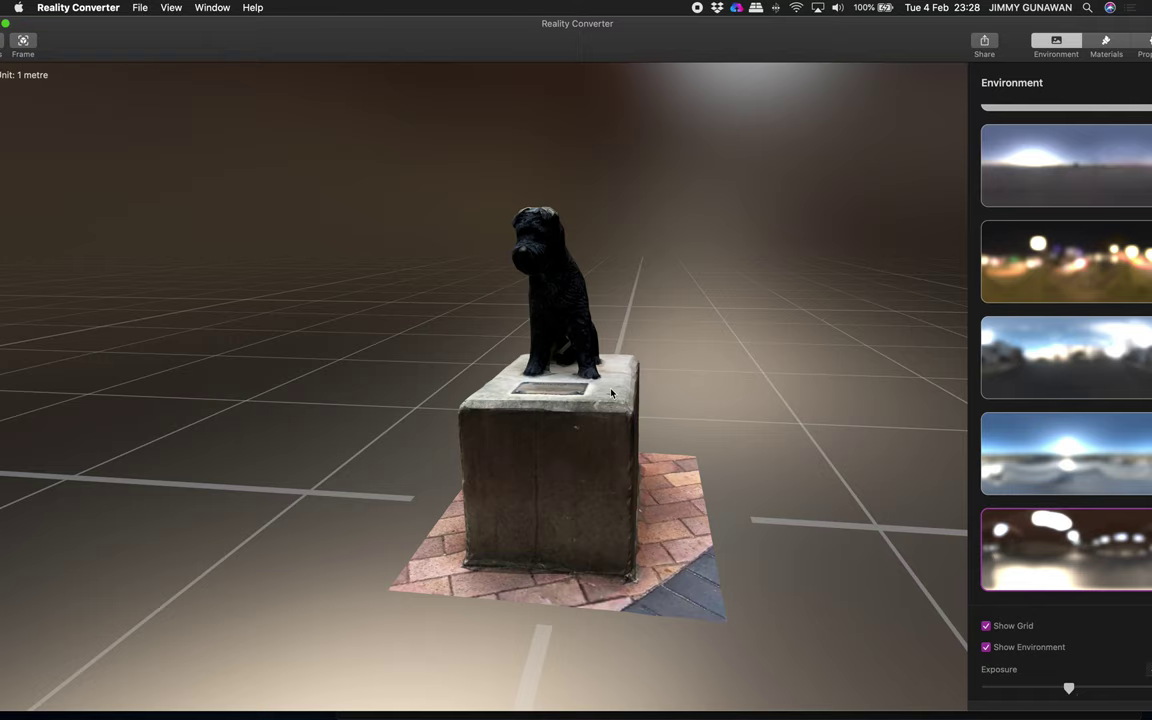
pyautogui.moveTo(611, 392)
pyautogui.mouseDown()
pyautogui.moveTo(604, 343)
pyautogui.moveTo(651, 385)
pyautogui.moveTo(526, 368)
pyautogui.moveTo(558, 350)
pyautogui.moveTo(572, 376)
pyautogui.mouseUp()
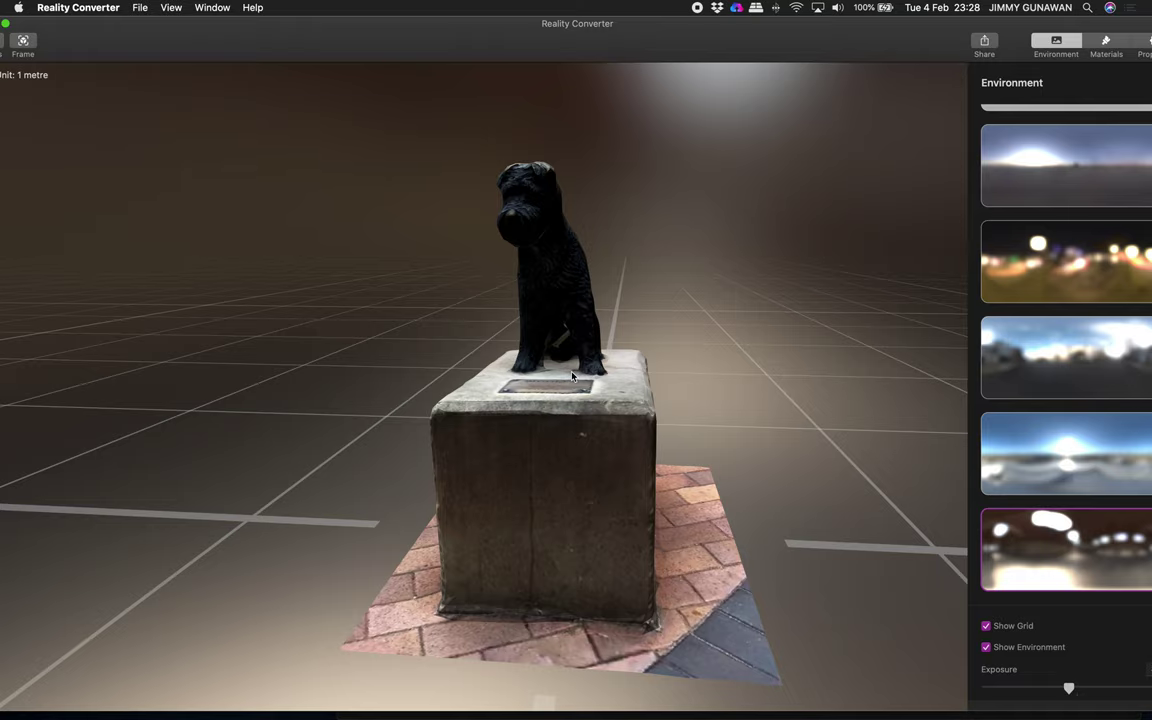
pyautogui.moveTo(572, 376)
pyautogui.mouseDown()
pyautogui.moveTo(387, 308)
pyautogui.moveTo(668, 312)
pyautogui.moveTo(626, 282)
pyautogui.mouseUp()
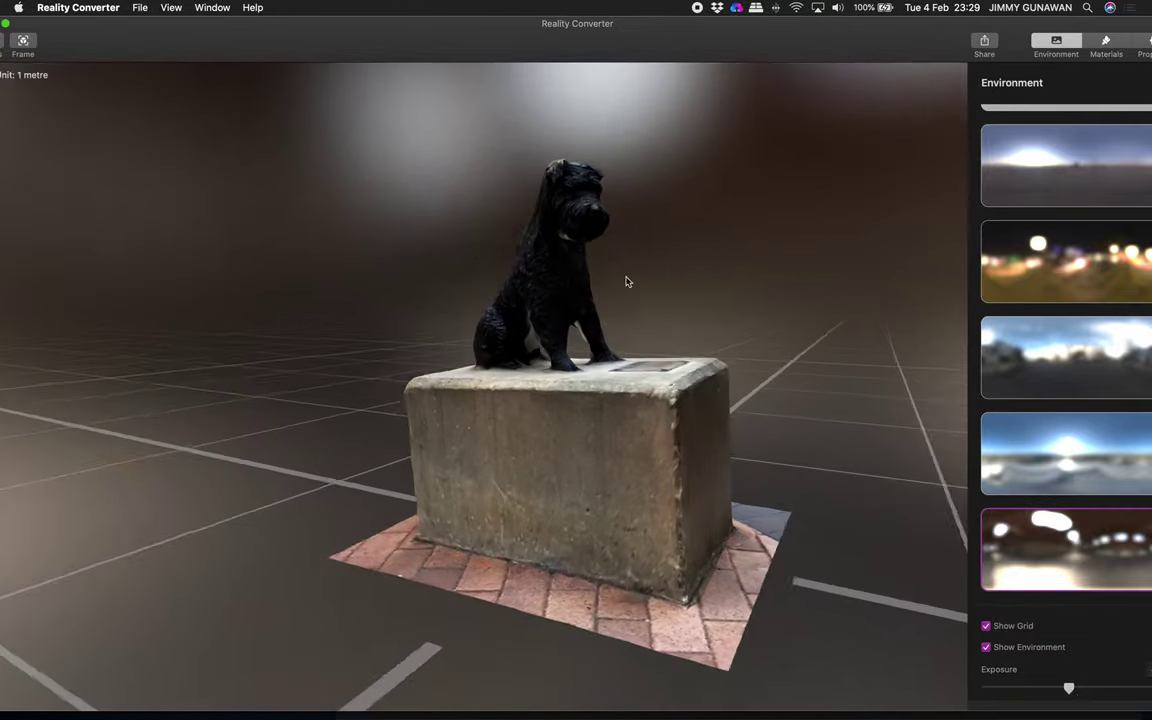
pyautogui.moveTo(626, 282); pyautogui.dragTo(460, 285)
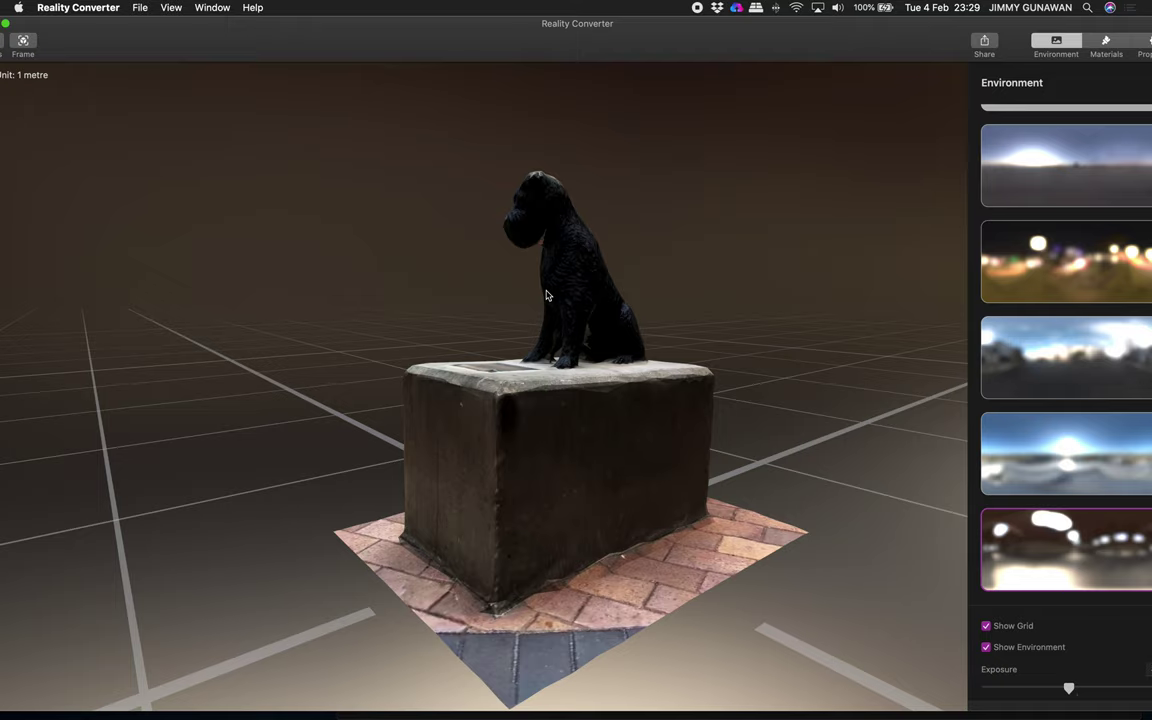
pyautogui.moveTo(546, 295); pyautogui.dragTo(493, 294)
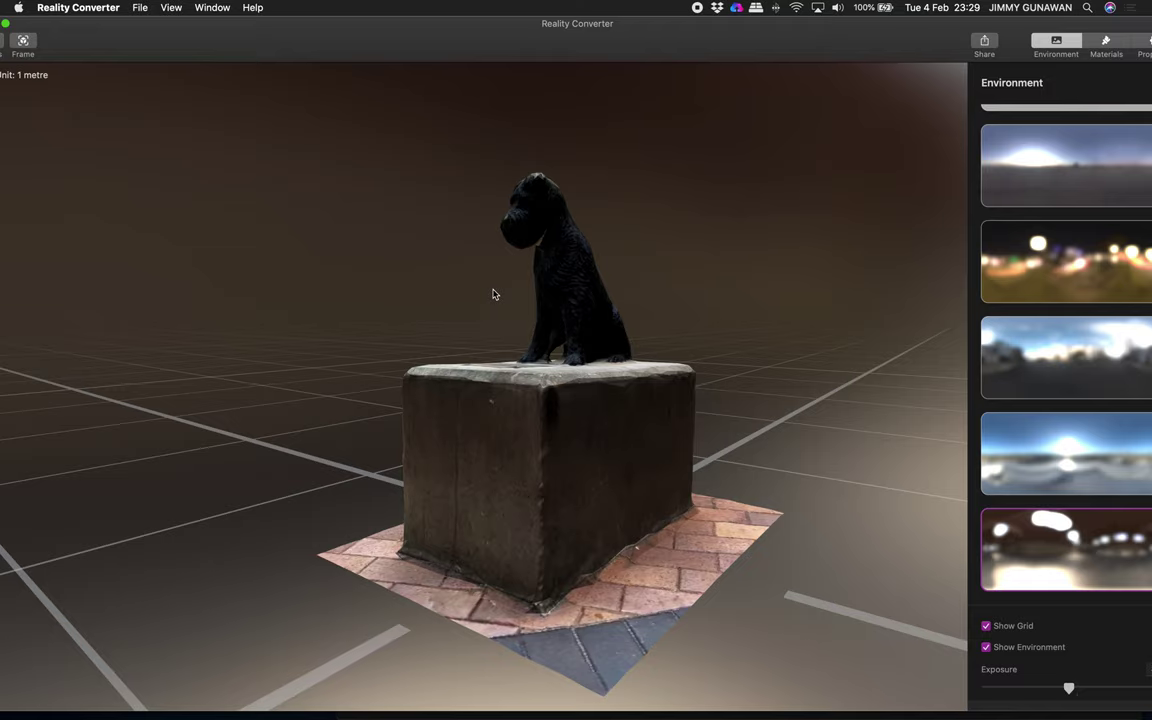
pyautogui.moveTo(493, 294)
pyautogui.mouseDown()
pyautogui.moveTo(578, 375)
pyautogui.moveTo(633, 352)
pyautogui.mouseUp()
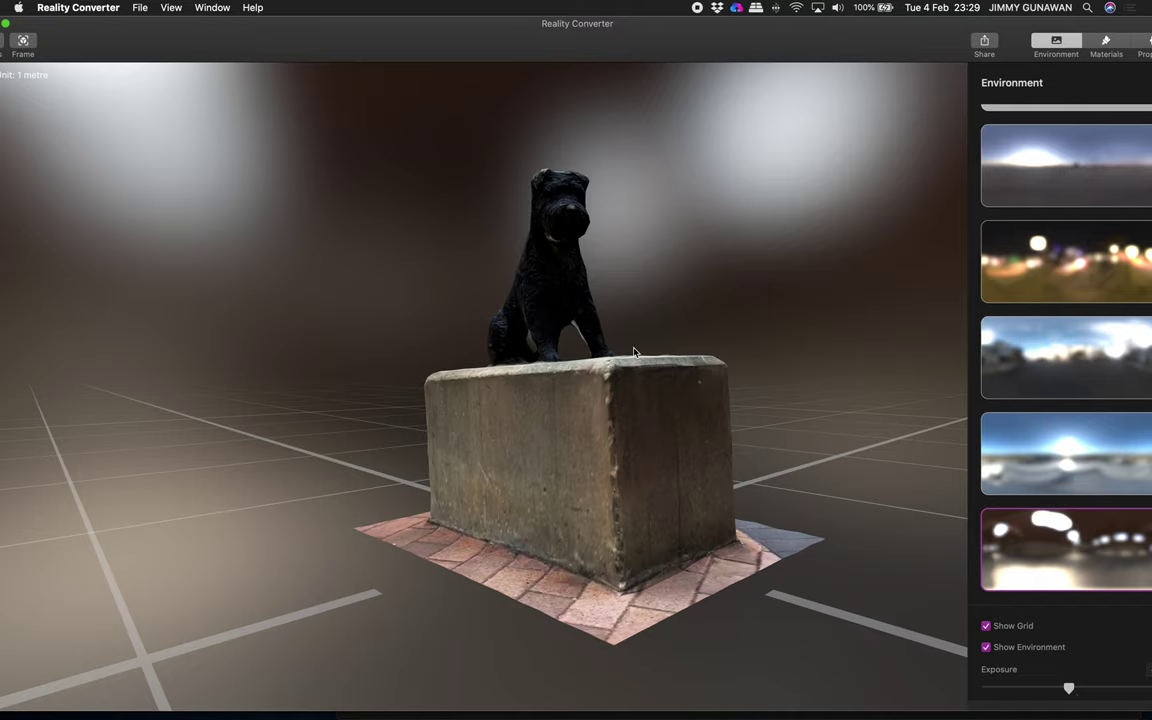
pyautogui.moveTo(543, 350)
pyautogui.mouseDown()
pyautogui.moveTo(486, 374)
pyautogui.moveTo(517, 393)
pyautogui.moveTo(578, 372)
pyautogui.moveTo(589, 288)
pyautogui.moveTo(473, 329)
pyautogui.moveTo(233, 332)
pyautogui.moveTo(612, 321)
pyautogui.moveTo(631, 341)
pyautogui.mouseUp()
pyautogui.scroll(-3, 631, 341)
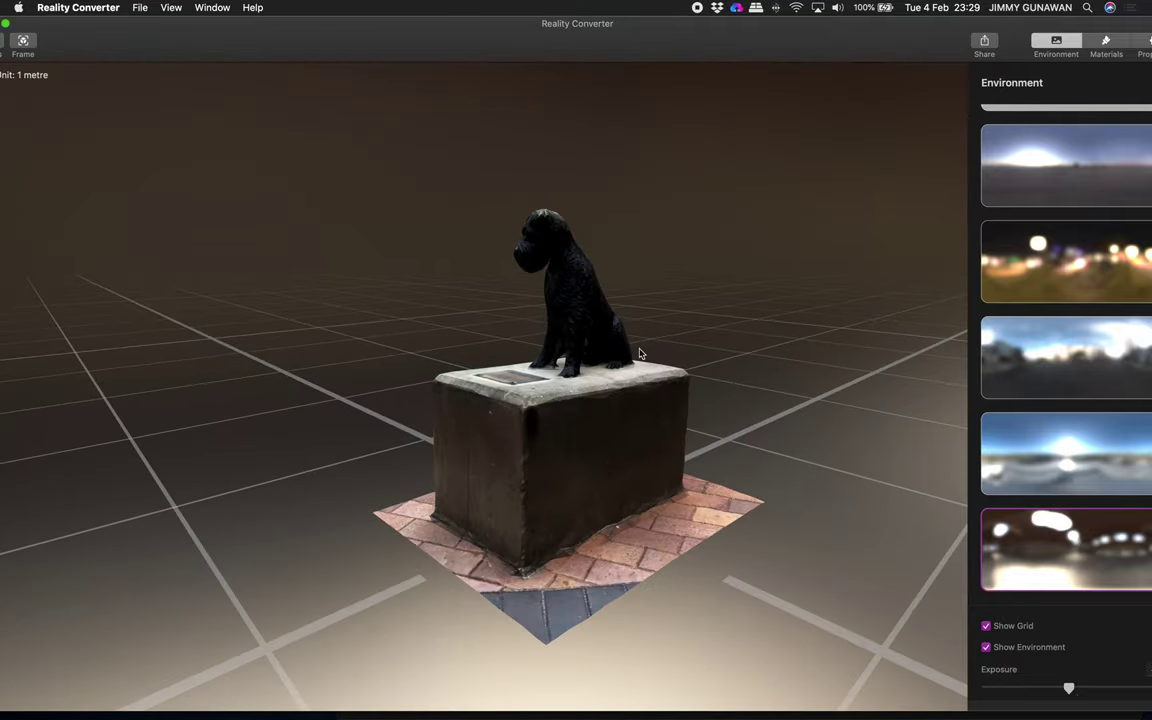
pyautogui.scroll(-3, 640, 352)
pyautogui.scroll(-3, 648, 365)
pyautogui.scroll(10, 700, 360)
pyautogui.scroll(-2, 626, 378)
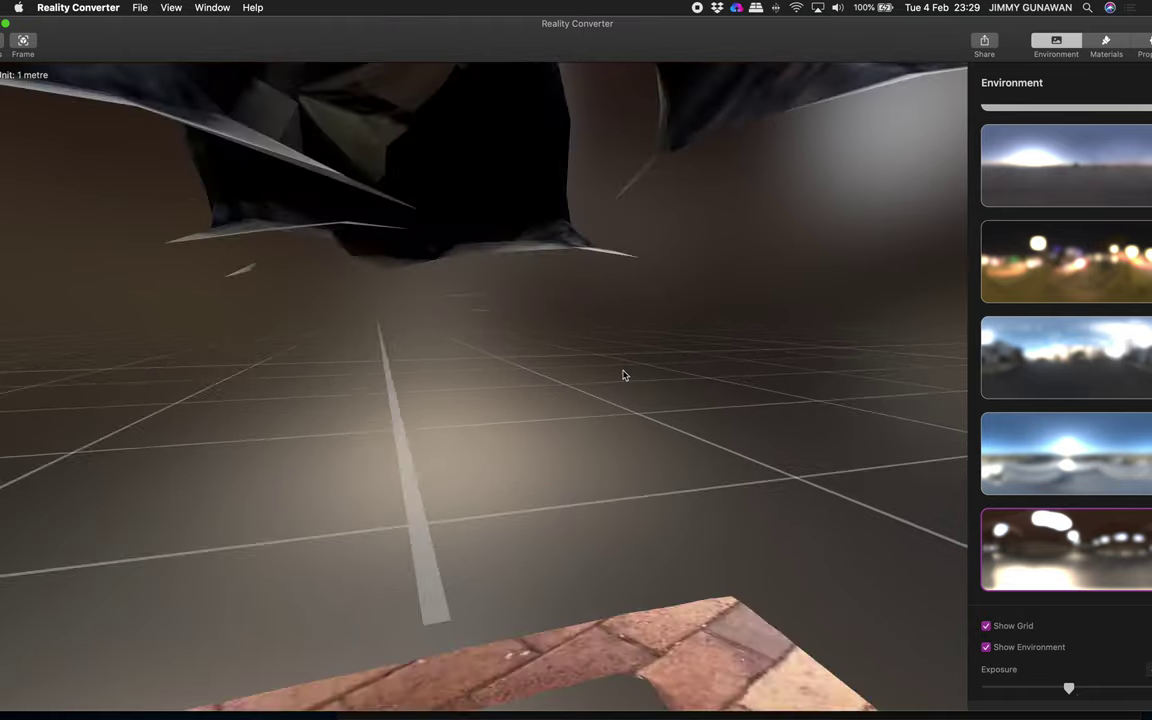
pyautogui.scroll(-5, 622, 375)
pyautogui.scroll(-3, 580, 380)
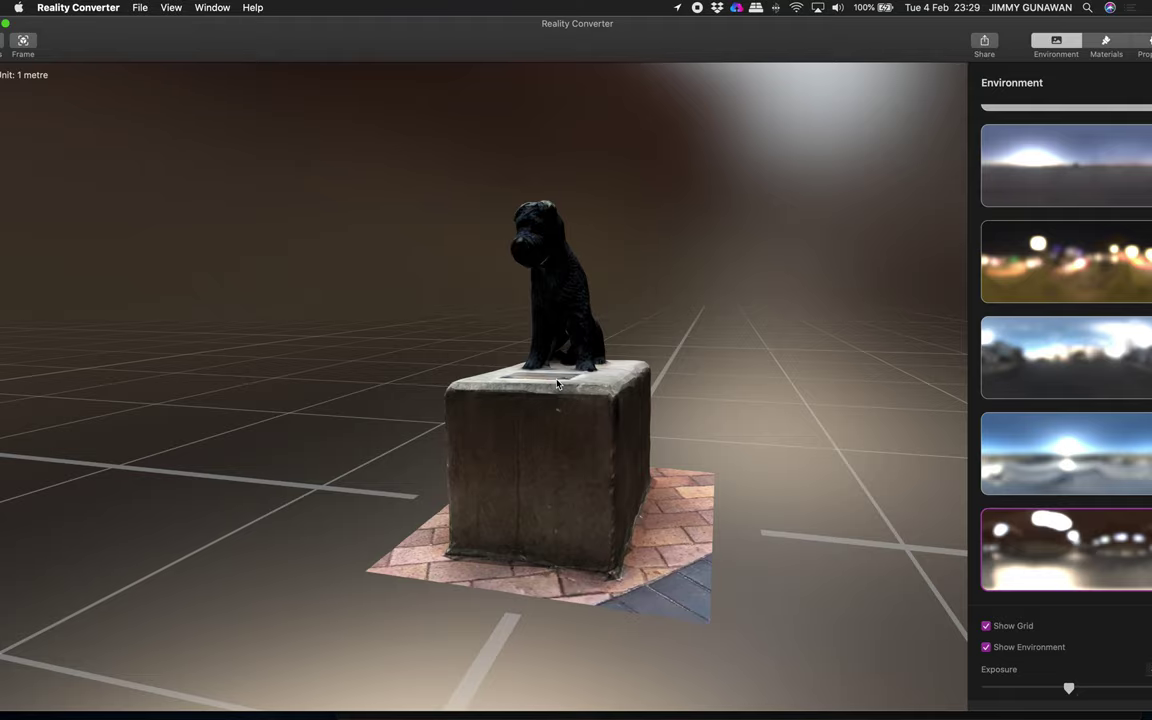
pyautogui.moveTo(557, 383)
pyautogui.mouseDown()
pyautogui.moveTo(630, 375)
pyautogui.moveTo(622, 366)
pyautogui.mouseUp()
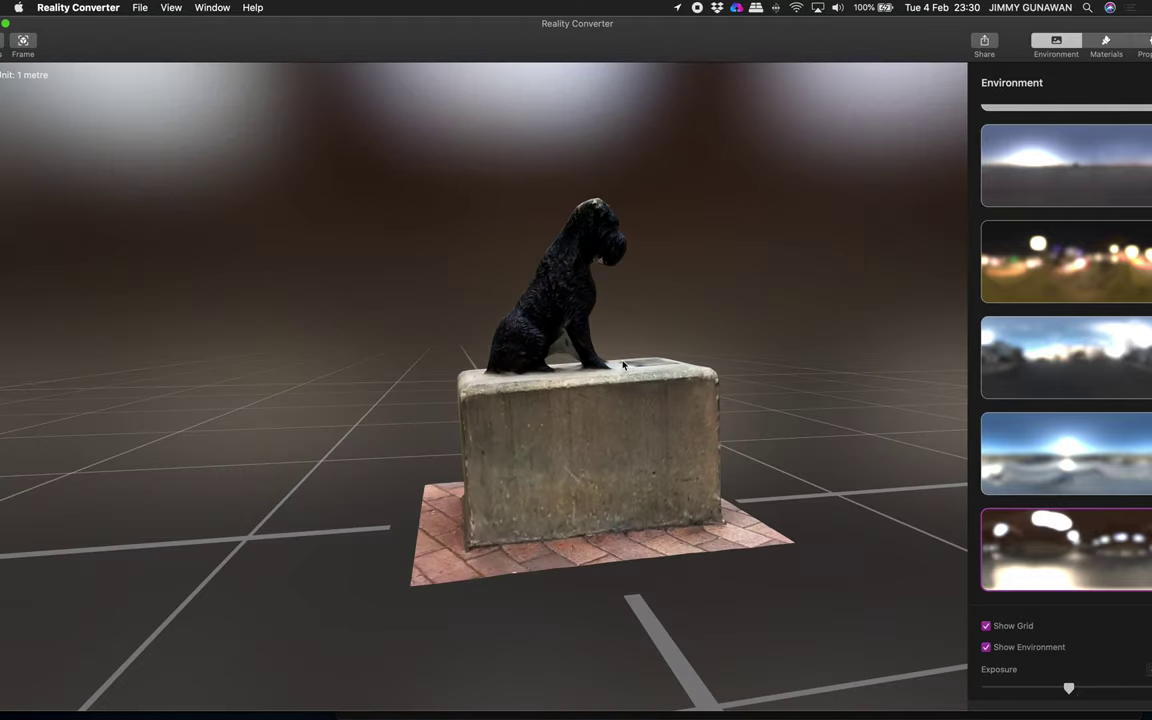
pyautogui.hotkey('ctrl', 'Right')
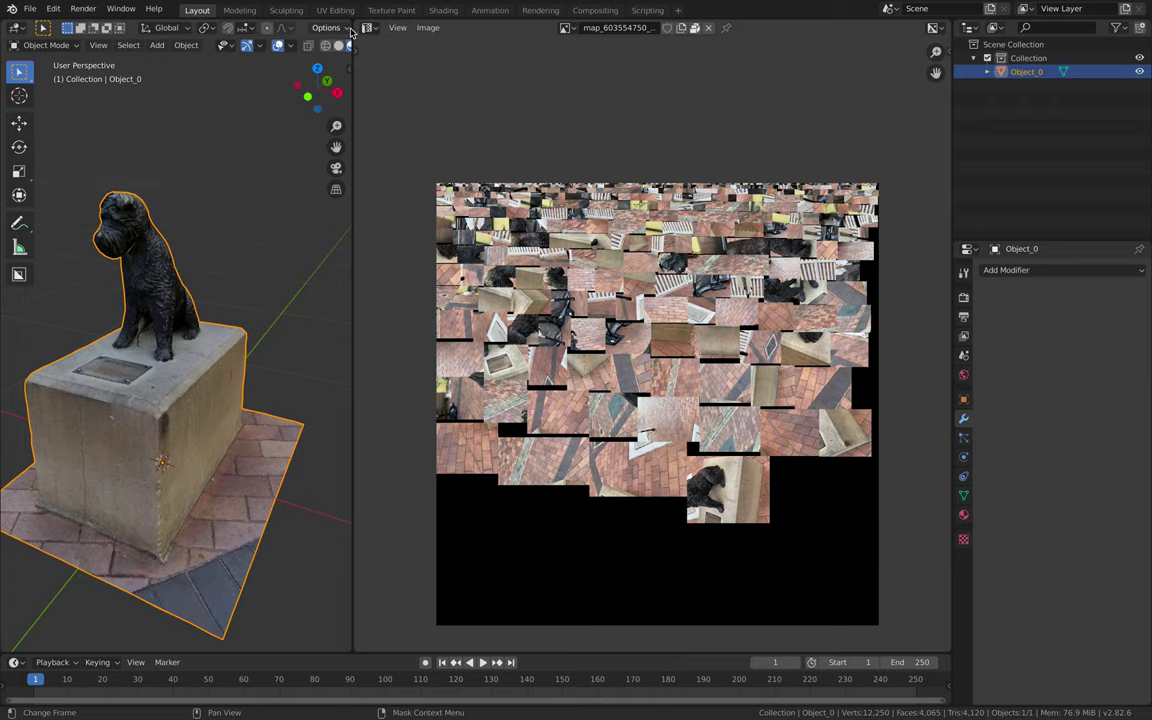
# Enlarge the Reality Converter view and orbit the statue down to see its plaque.
pyautogui.moveTo(351, 33); pyautogui.dragTo(458, 42)
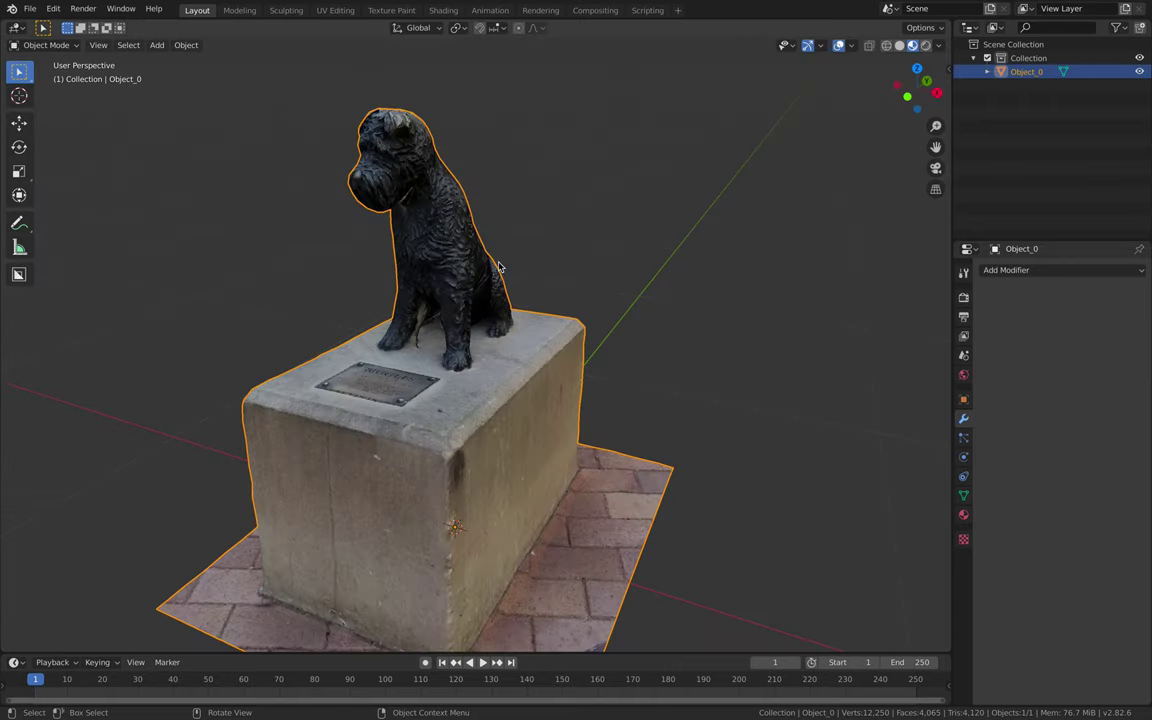
pyautogui.scroll(-4, 455, 265)
pyautogui.moveTo(494, 317)
pyautogui.mouseDown(button='middle')
pyautogui.moveTo(575, 321)
pyautogui.moveTo(560, 319)
pyautogui.mouseUp(button='middle')
pyautogui.hotkey('ctrl', 'Left')
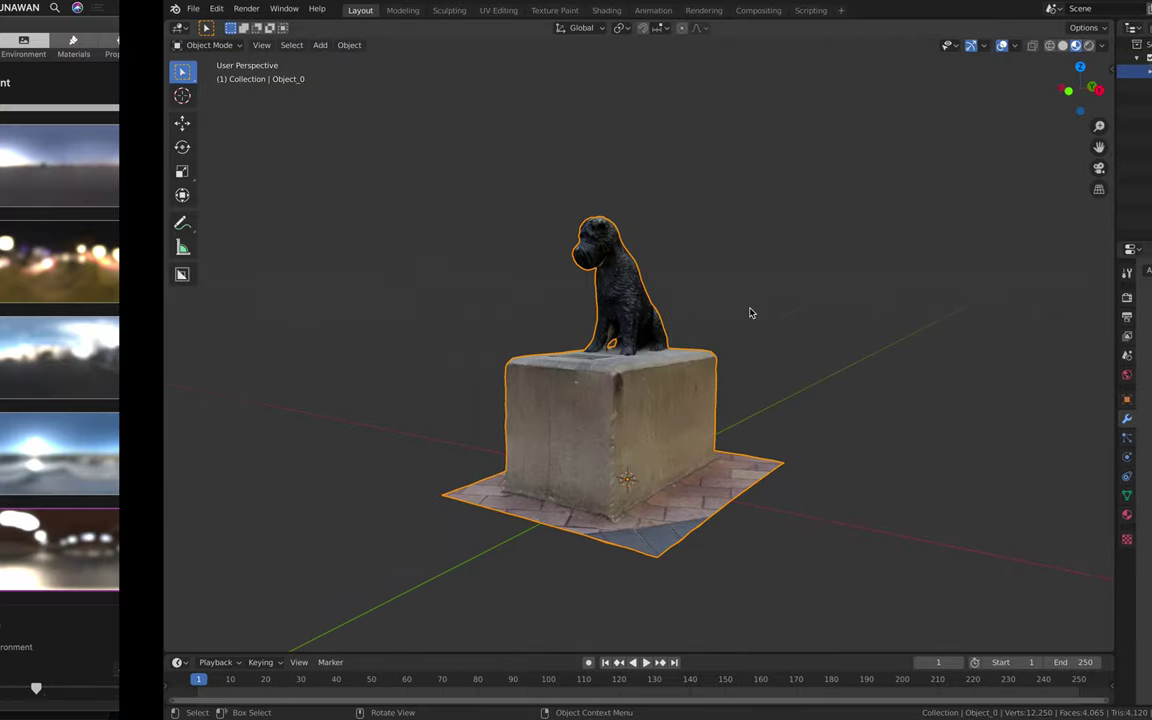
pyautogui.moveTo(918, 95); pyautogui.dragTo(895, 41)
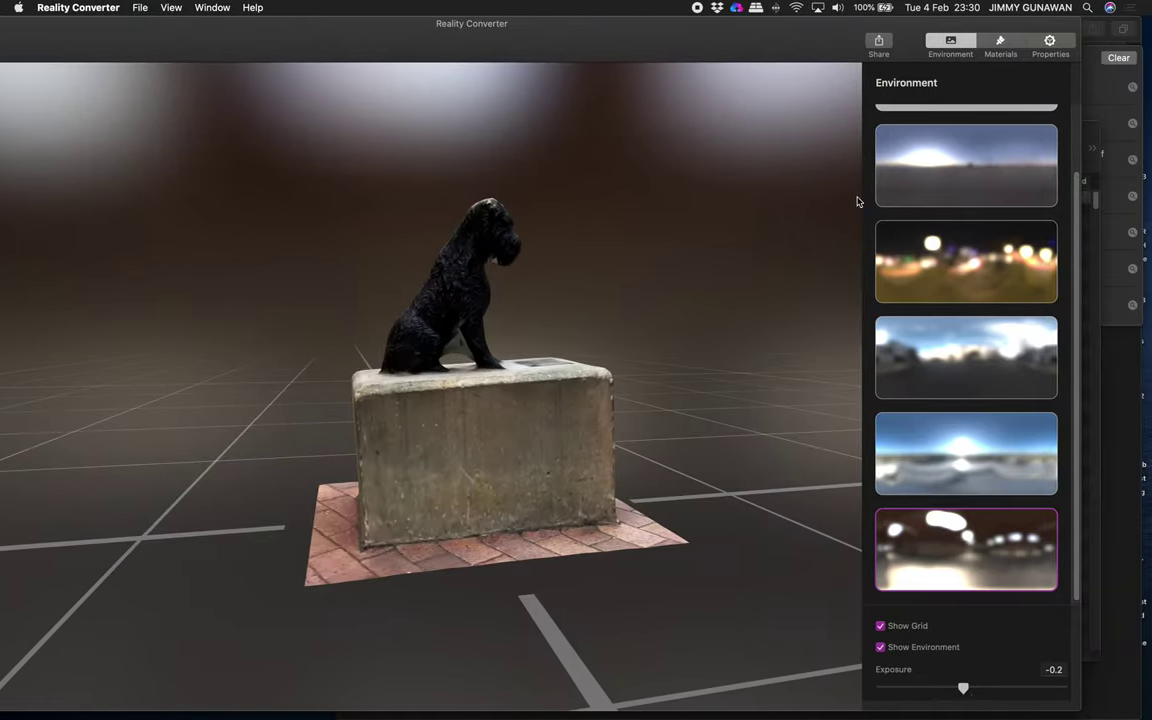
pyautogui.moveTo(672, 273)
pyautogui.mouseDown()
pyautogui.moveTo(427, 403)
pyautogui.moveTo(424, 321)
pyautogui.mouseUp()
# Orbit the statue to view it from behind, the front and a three-quarter side.
pyautogui.hotkey('ctrl', 'Right')
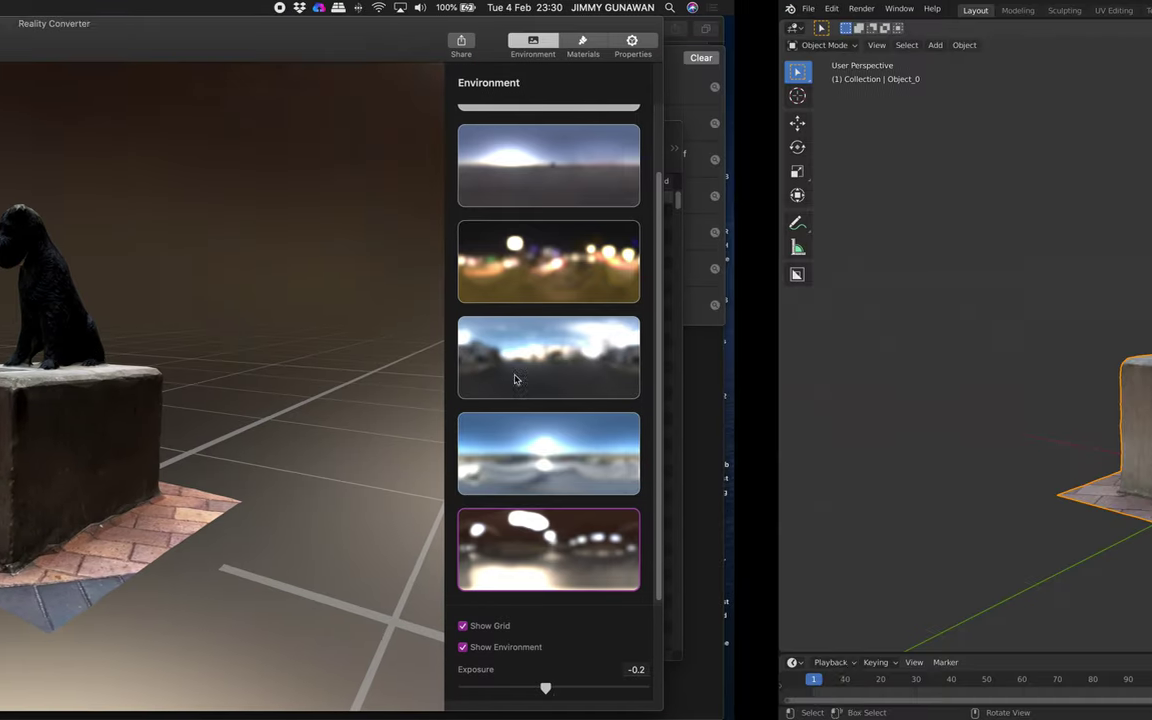
pyautogui.moveTo(527, 383)
pyautogui.mouseDown(button='middle')
pyautogui.moveTo(361, 386)
pyautogui.moveTo(423, 283)
pyautogui.moveTo(651, 290)
pyautogui.moveTo(559, 277)
pyautogui.mouseUp(button='middle')
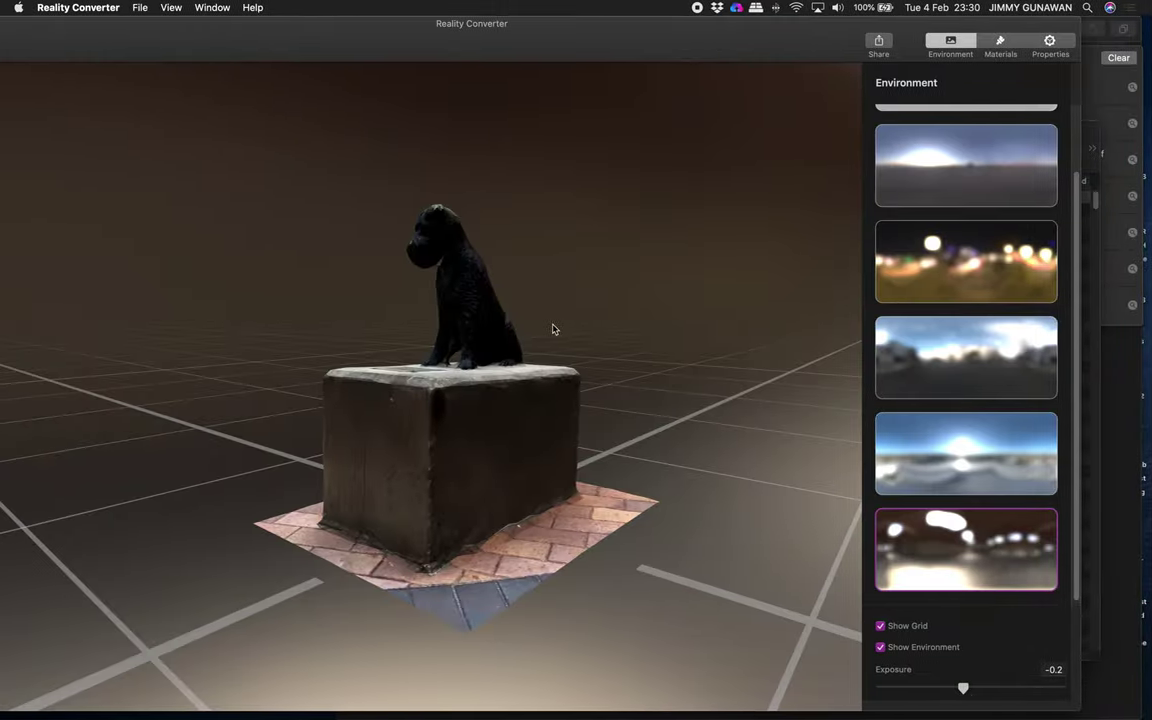
pyautogui.moveTo(539, 334)
pyautogui.mouseDown()
pyautogui.moveTo(681, 337)
pyautogui.moveTo(545, 324)
pyautogui.moveTo(587, 328)
pyautogui.mouseUp()
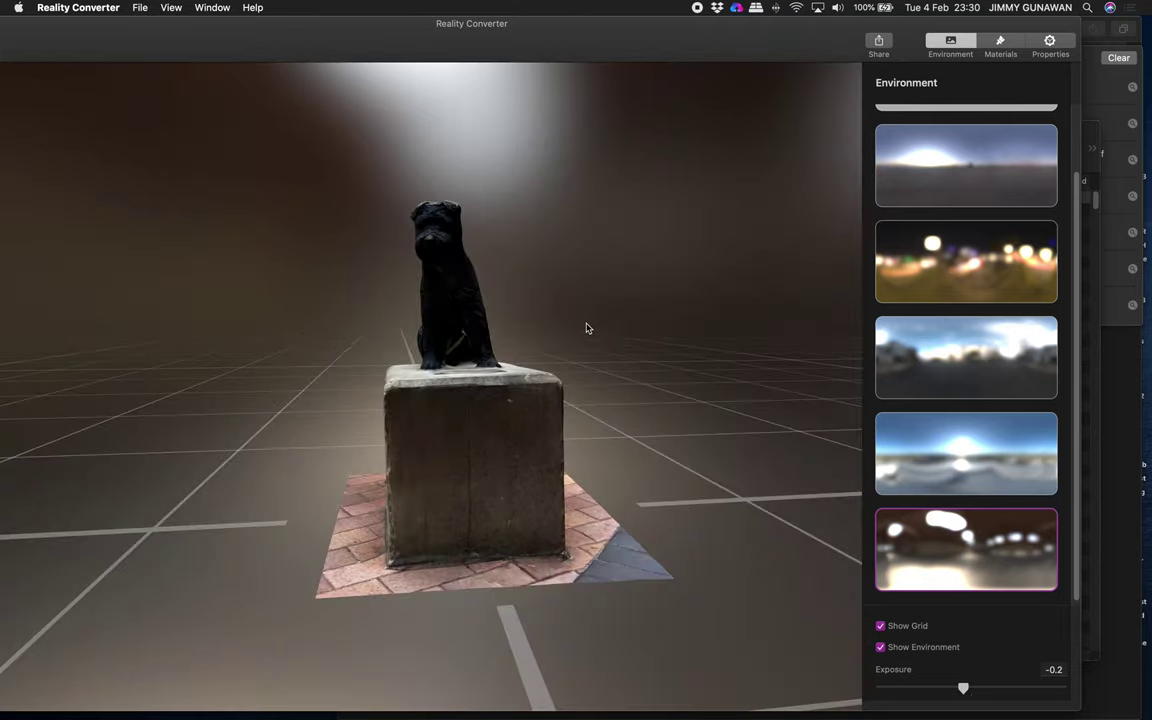
pyautogui.moveTo(587, 328); pyautogui.dragTo(486, 295)
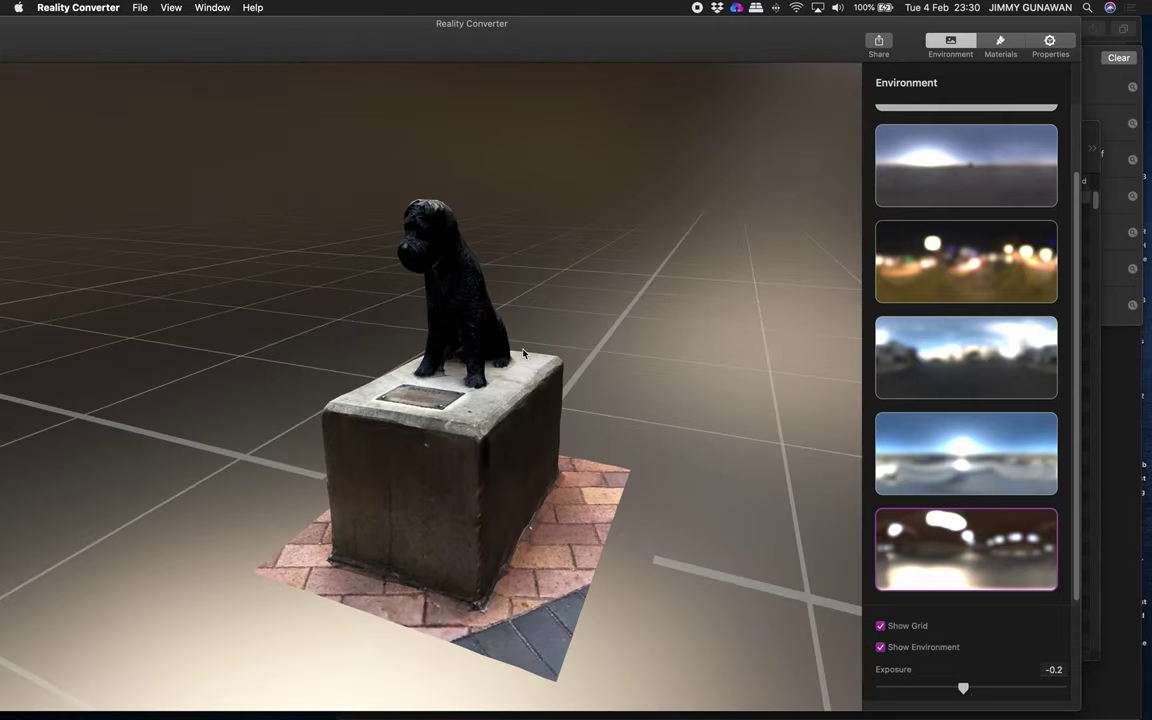
# Remove the material's Base Color texture, leaving the statue plain grey, and bring Finder forward.
pyautogui.click(1000, 44)
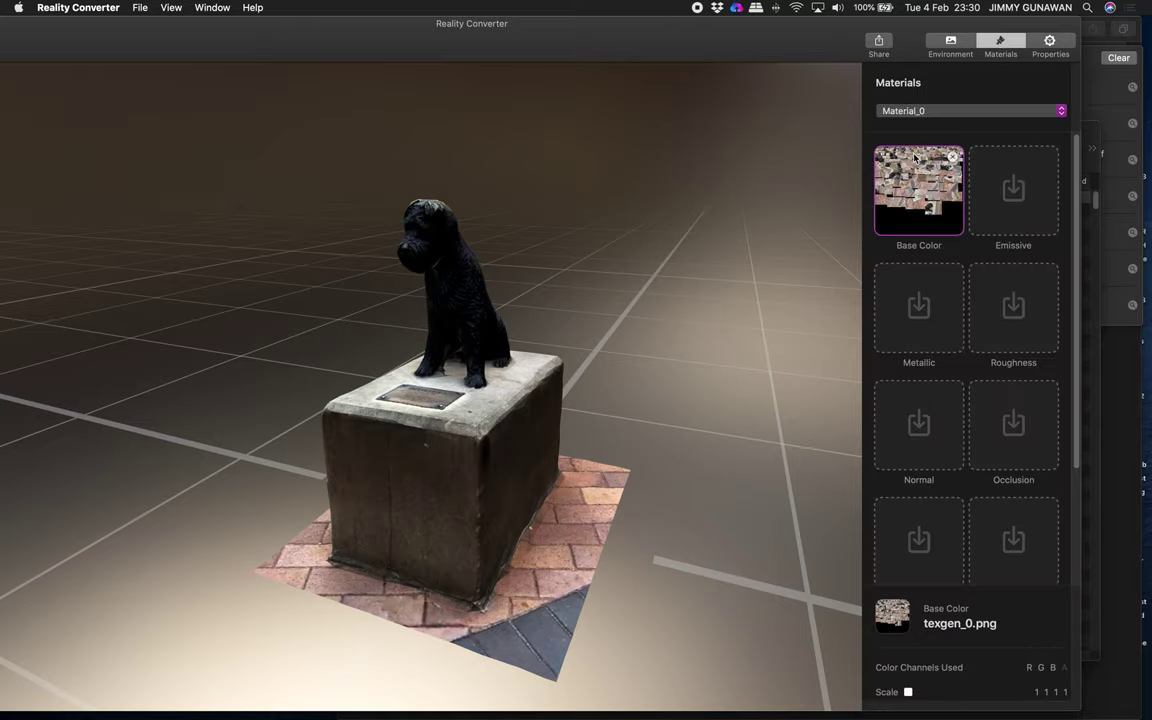
pyautogui.click(953, 157)
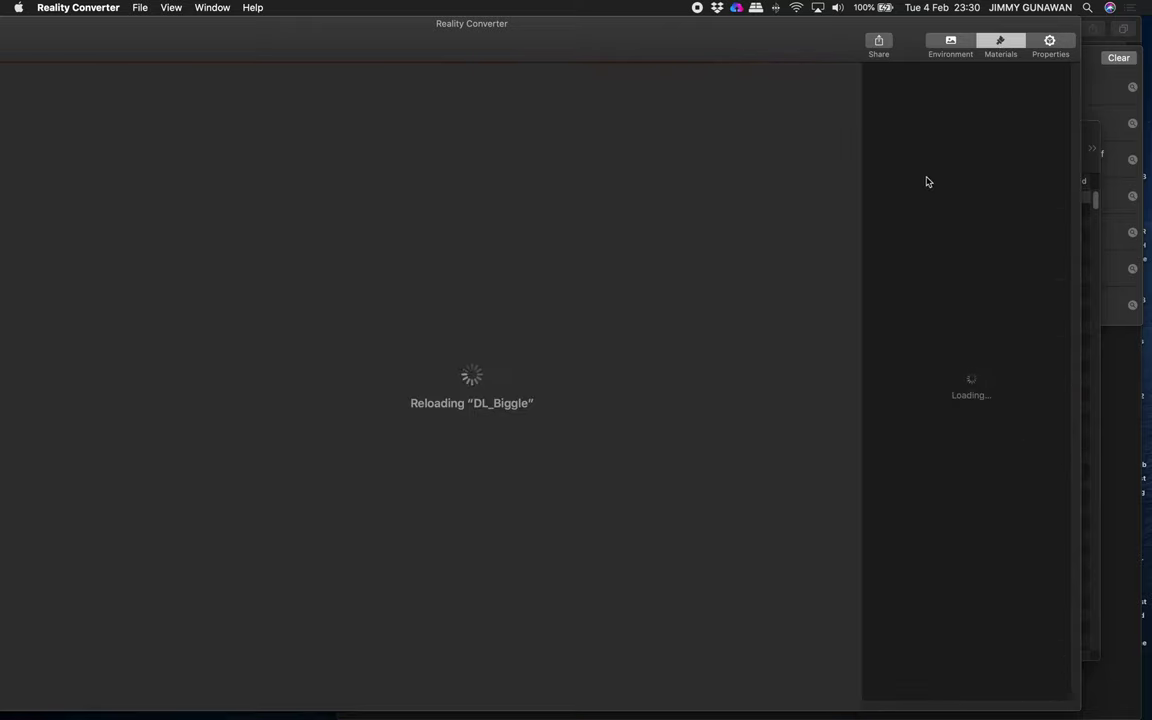
pyautogui.click(1046, 138)
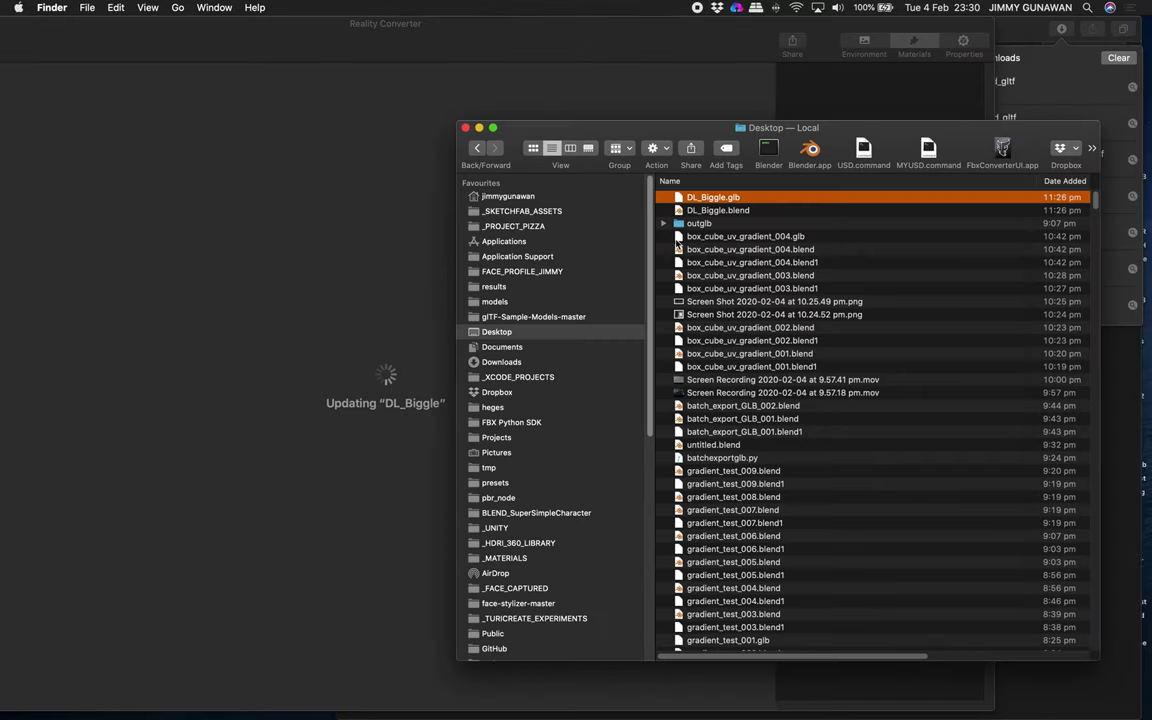
# Browse Finder to Documents > _MATERIALS > old-textured-fabric-LOW.
pyautogui.click(505, 347)
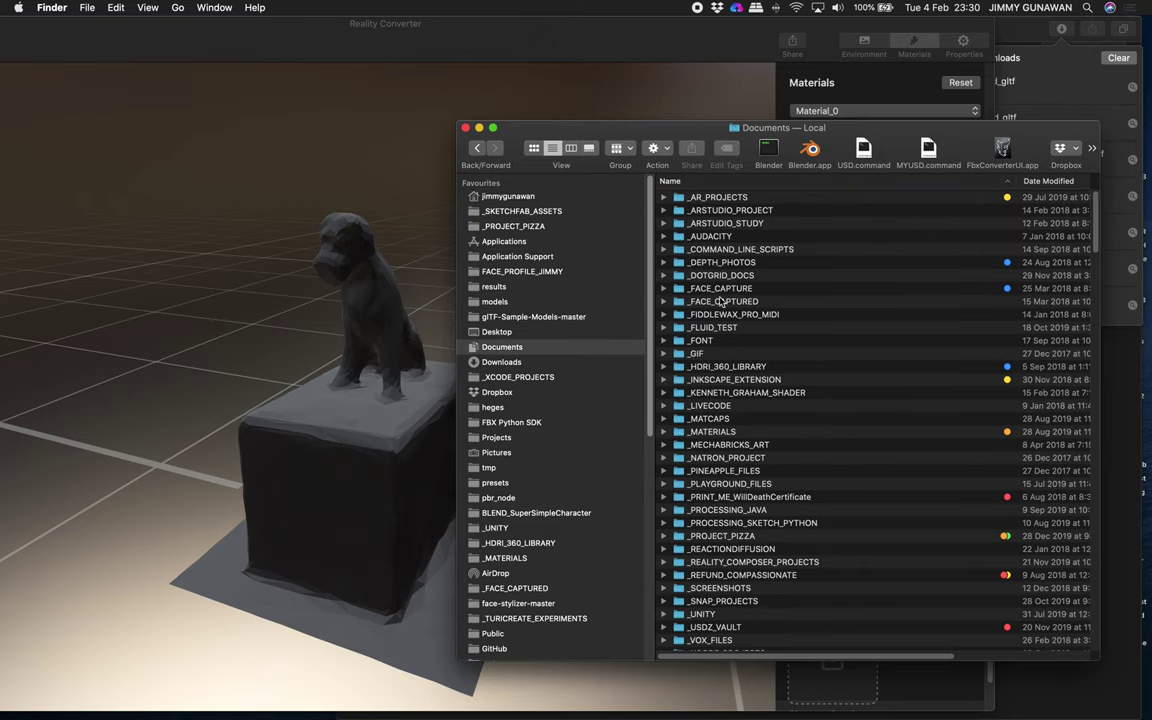
pyautogui.click(717, 431)
pyautogui.press('super+3')
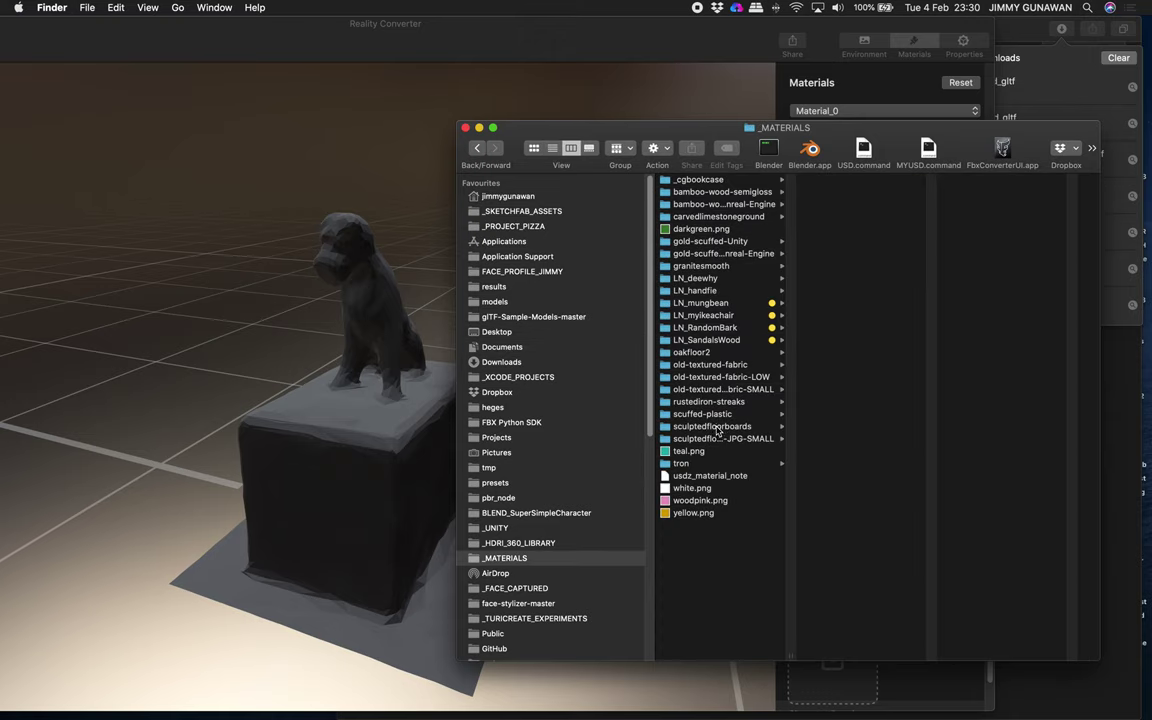
pyautogui.click(724, 192)
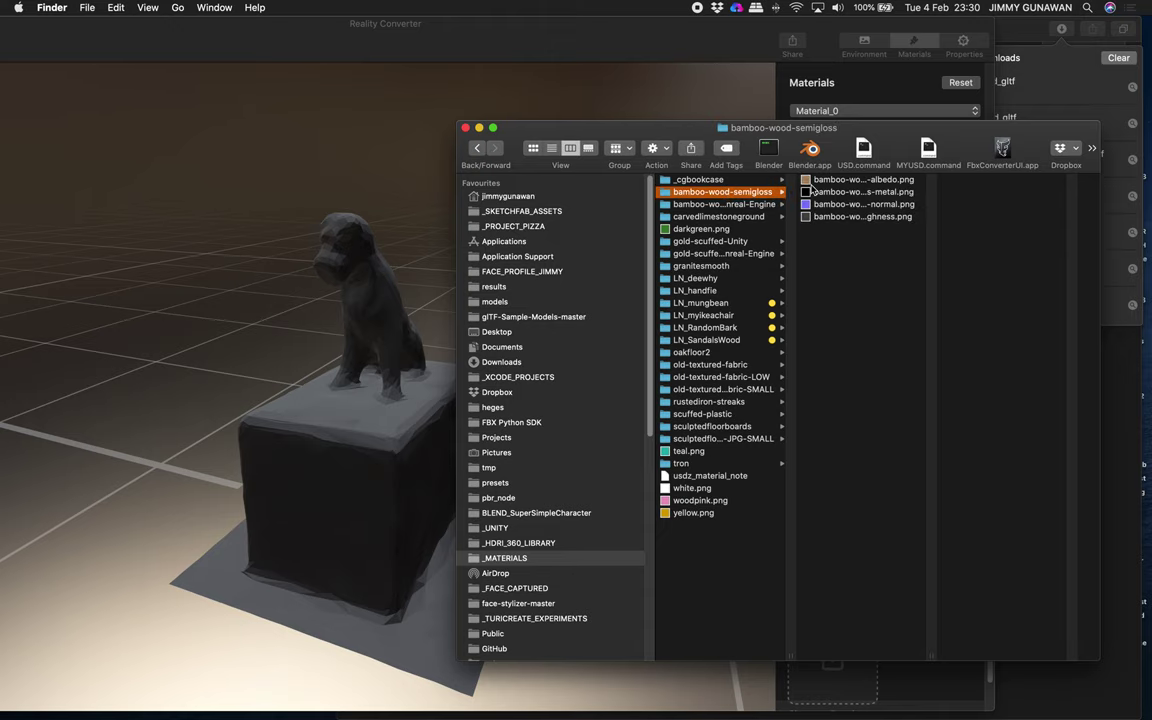
pyautogui.moveTo(800, 124); pyautogui.dragTo(827, 198)
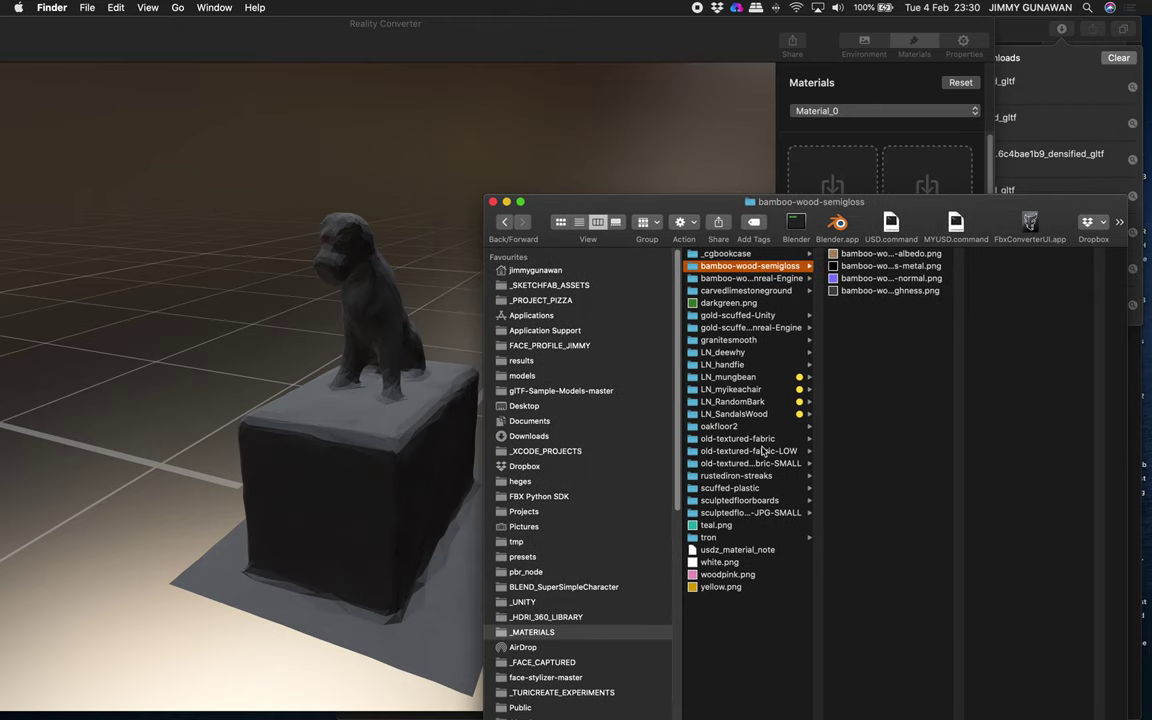
pyautogui.click(750, 438)
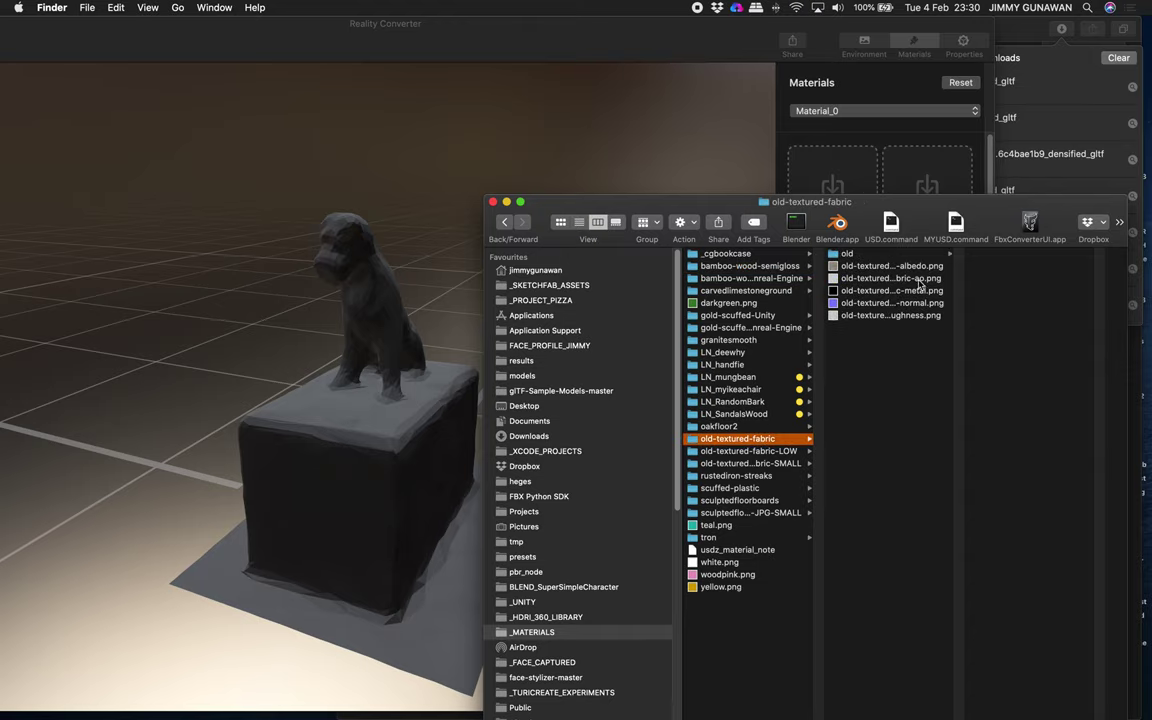
pyautogui.click(792, 452)
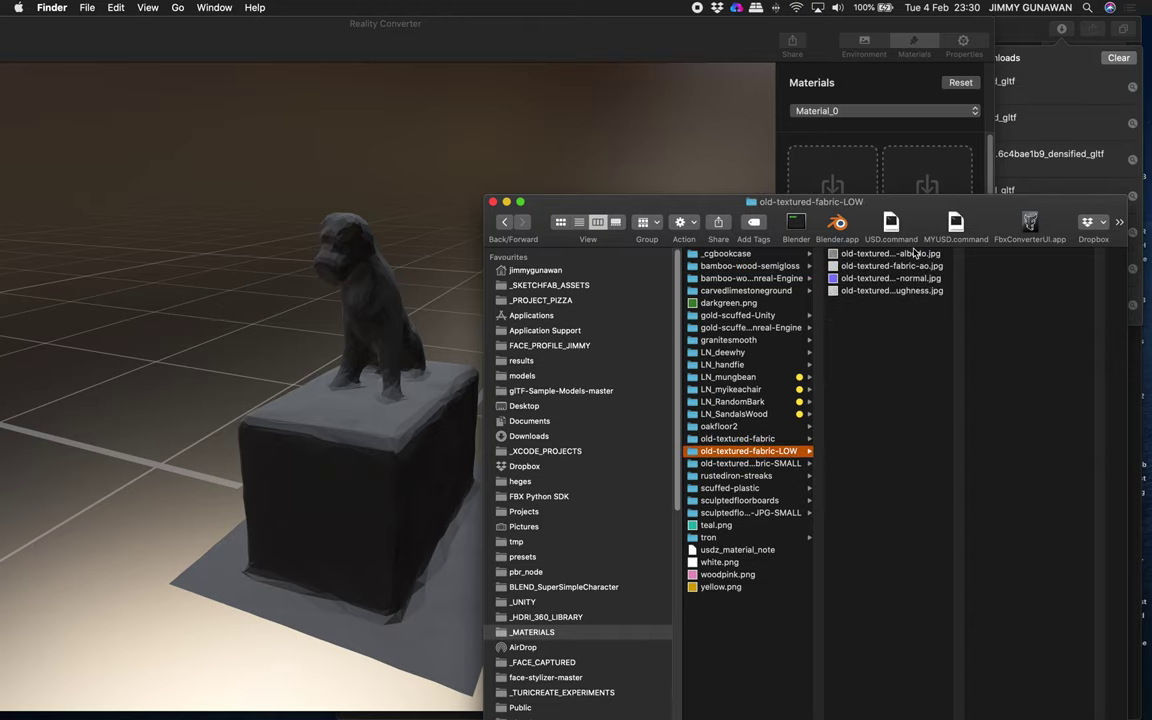
# Assign the fabric albedo, ao and normal maps to the base colour, occlusion and normal slots.
pyautogui.moveTo(899, 283); pyautogui.dragTo(832, 175)
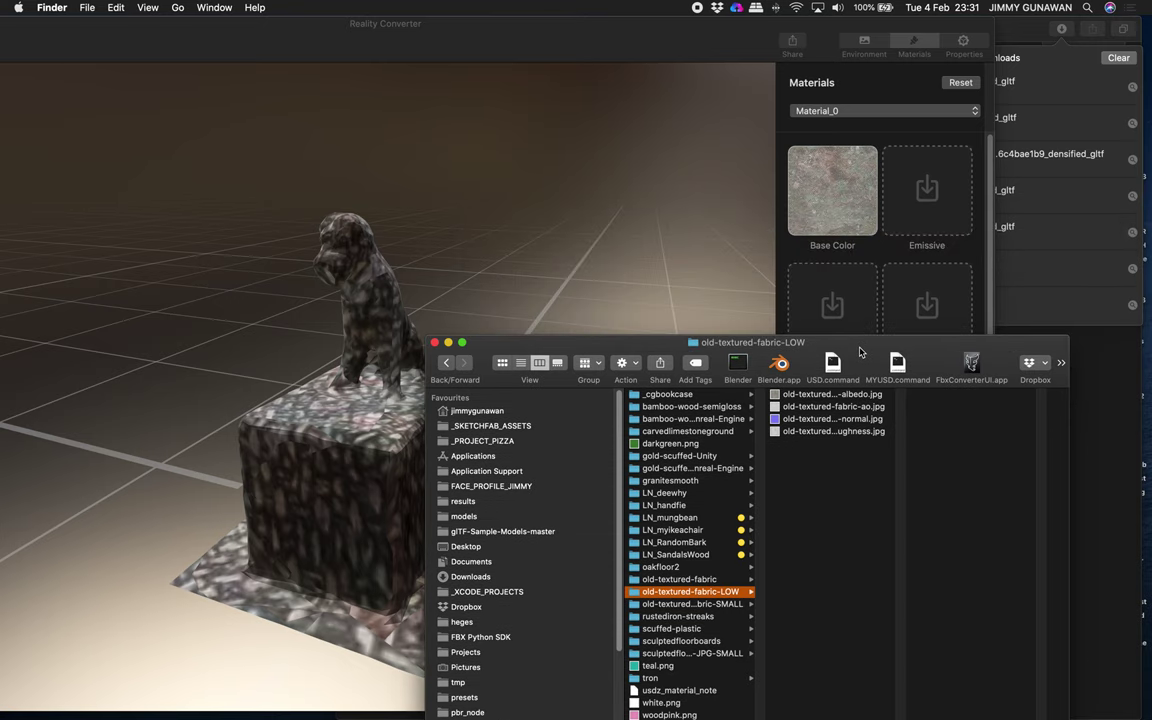
pyautogui.moveTo(913, 226); pyautogui.dragTo(840, 389)
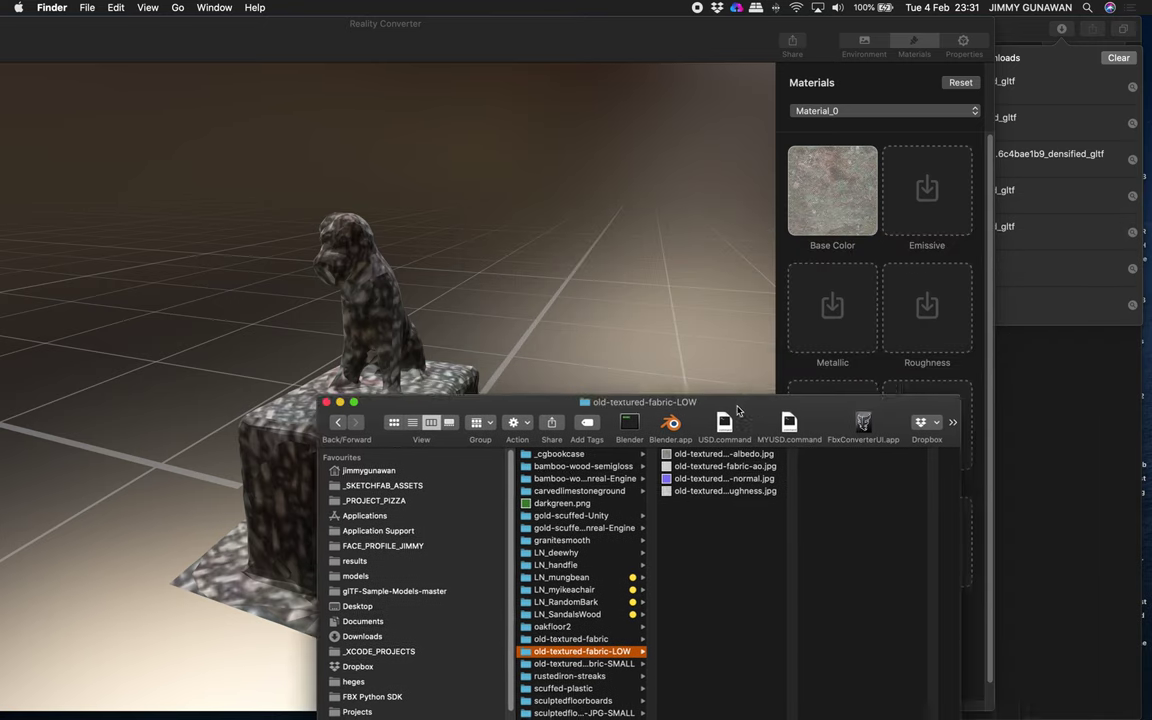
pyautogui.moveTo(840, 435); pyautogui.dragTo(540, 372)
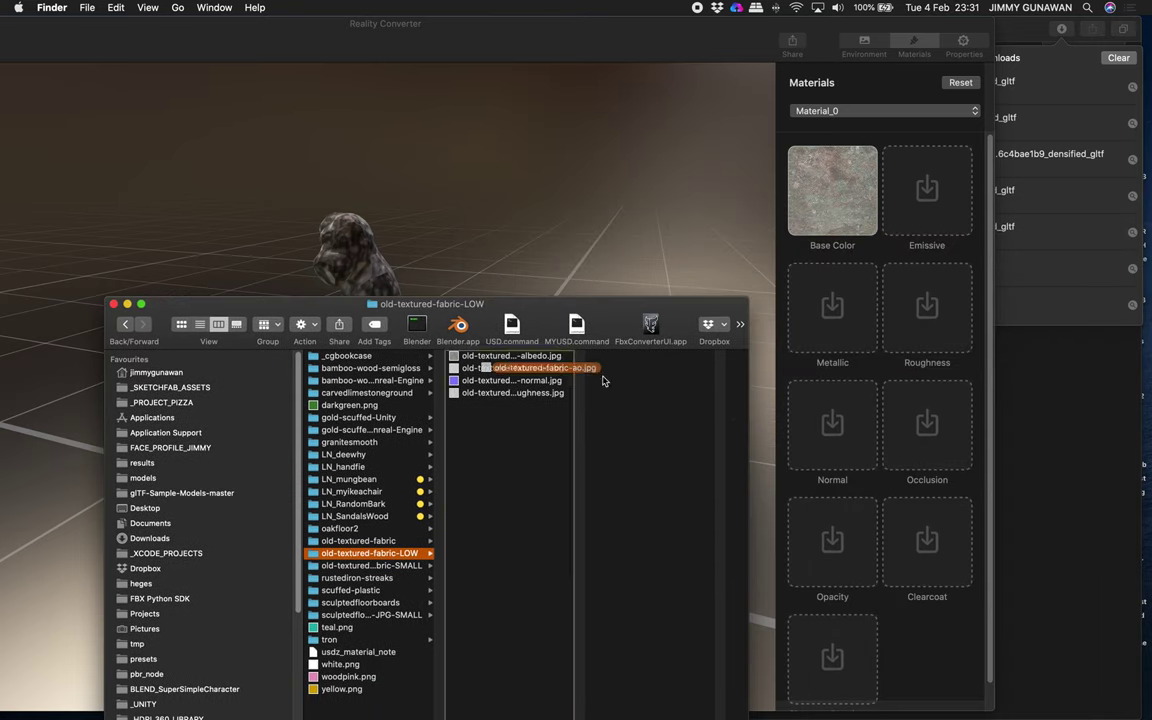
pyautogui.moveTo(603, 380); pyautogui.dragTo(900, 430)
pyautogui.moveTo(547, 383); pyautogui.dragTo(832, 430)
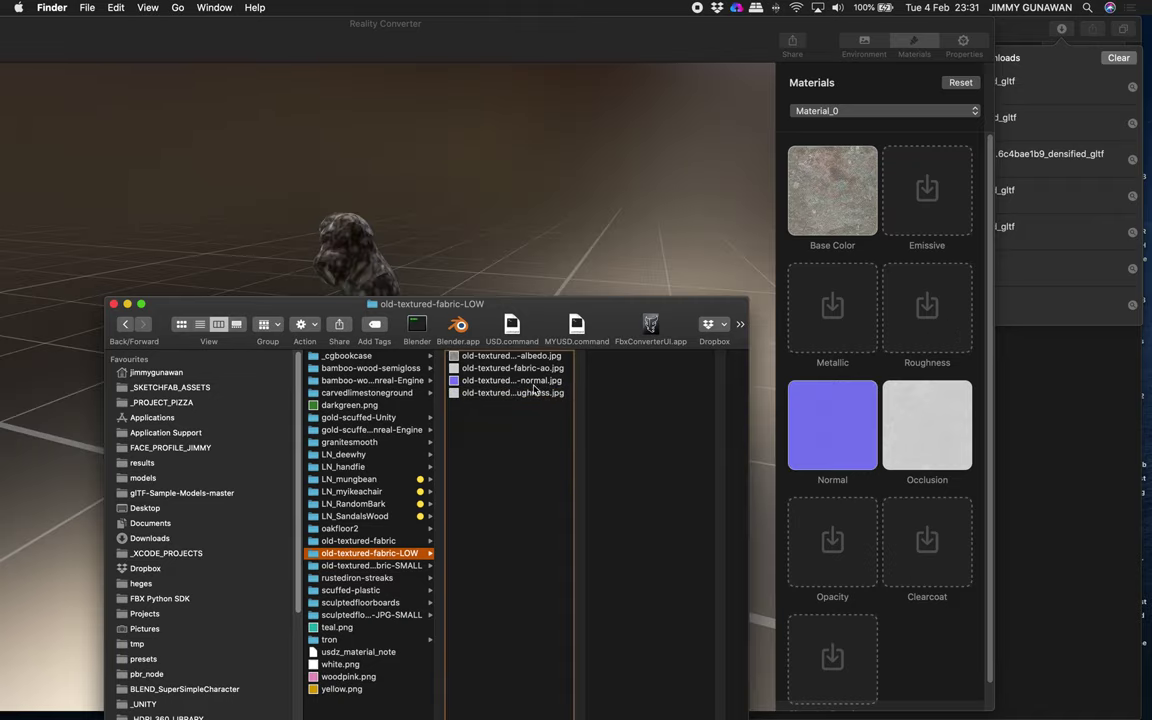
# Assign the fabric roughness map to the material and orbit the textured statue.
pyautogui.moveTo(536, 392); pyautogui.dragTo(903, 310)
pyautogui.moveTo(575, 308); pyautogui.dragTo(603, 307)
pyautogui.moveTo(540, 392); pyautogui.dragTo(927, 305)
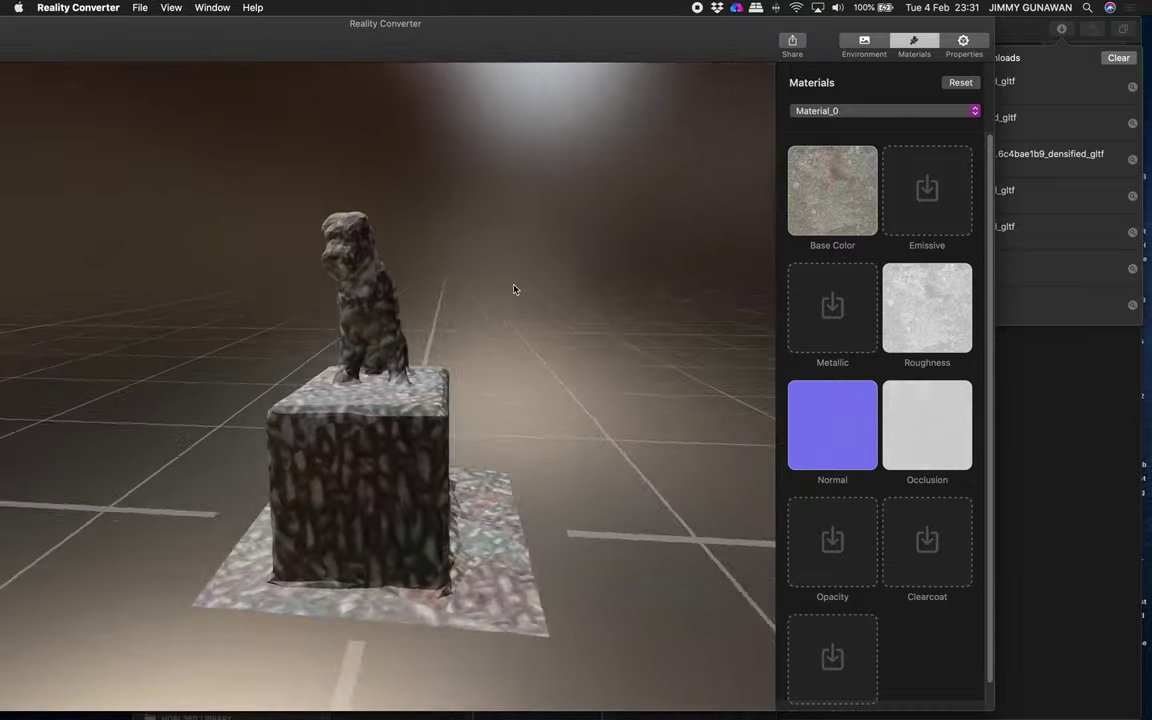
pyautogui.moveTo(513, 289)
pyautogui.mouseDown()
pyautogui.moveTo(507, 249)
pyautogui.moveTo(375, 263)
pyautogui.moveTo(411, 234)
pyautogui.moveTo(505, 299)
pyautogui.mouseUp()
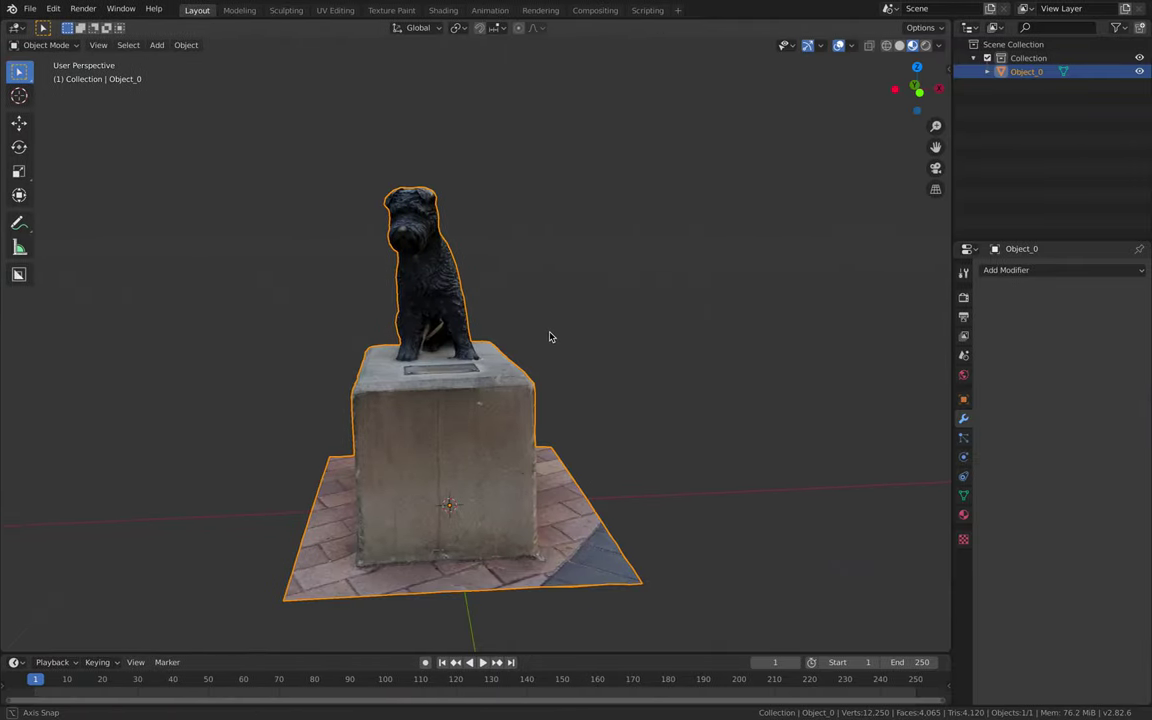
# Re-unwrap the statue via F3 'smart' search with default Smart UV Project settings.
pyautogui.moveTo(549, 337); pyautogui.dragTo(545, 336, button='middle')
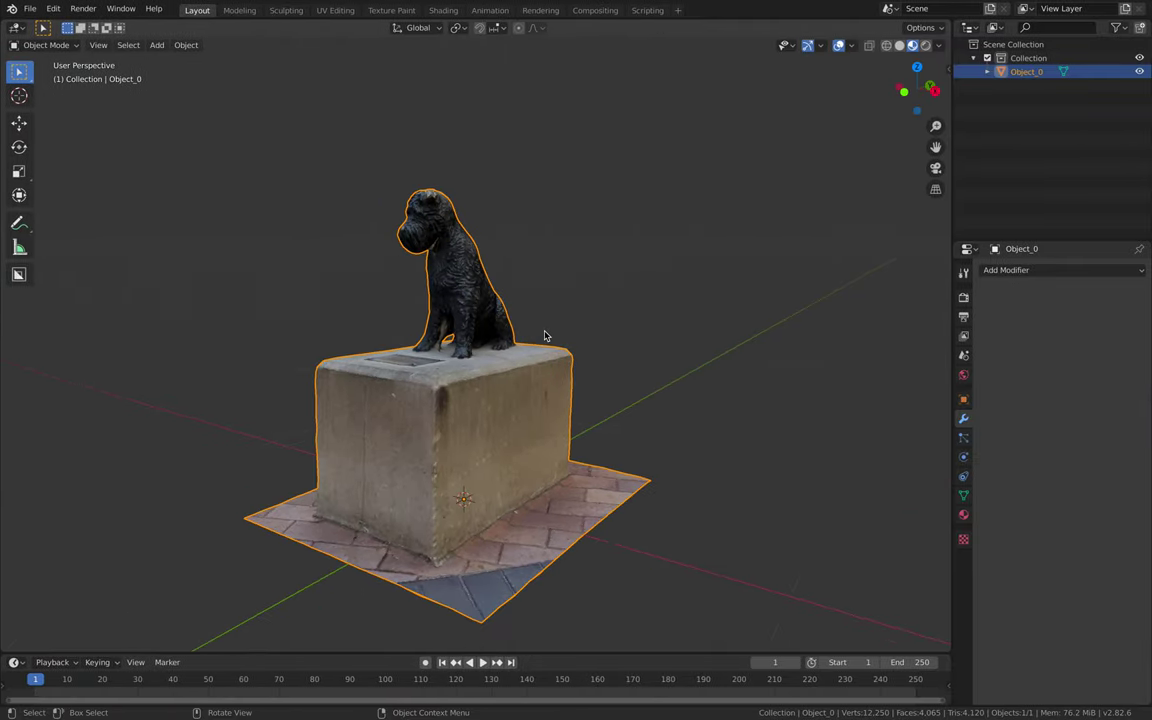
pyautogui.press('F3')
pyautogui.write('Set Originsmart')
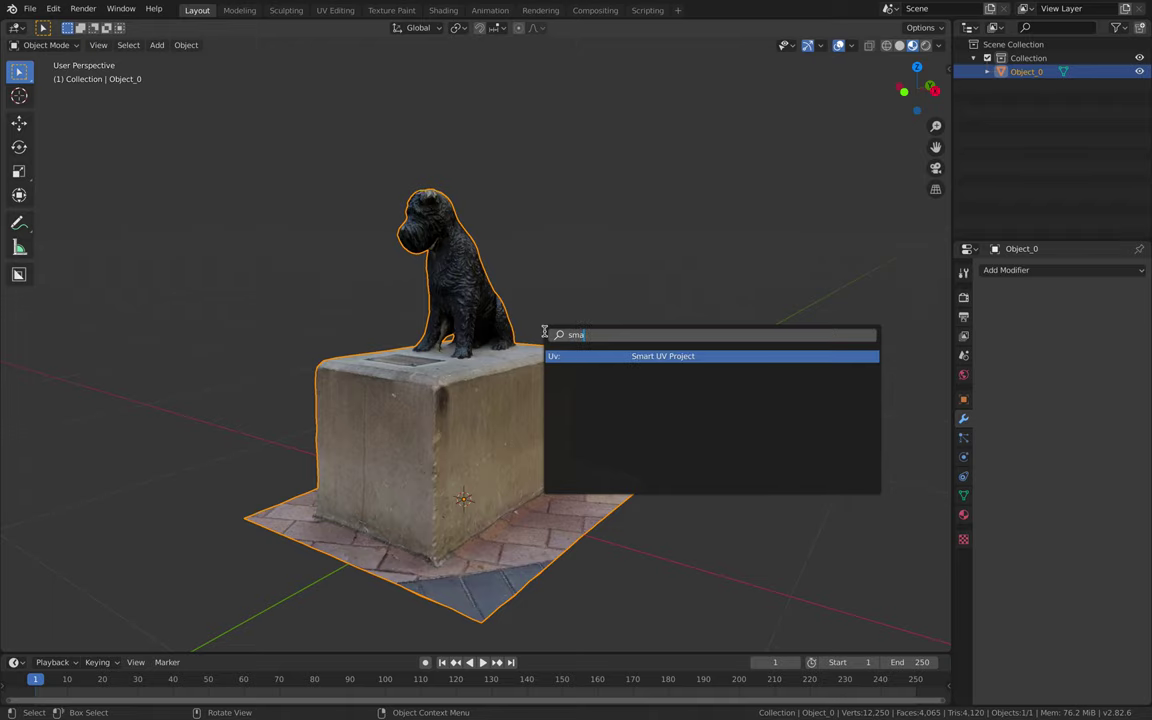
pyautogui.press('Return')
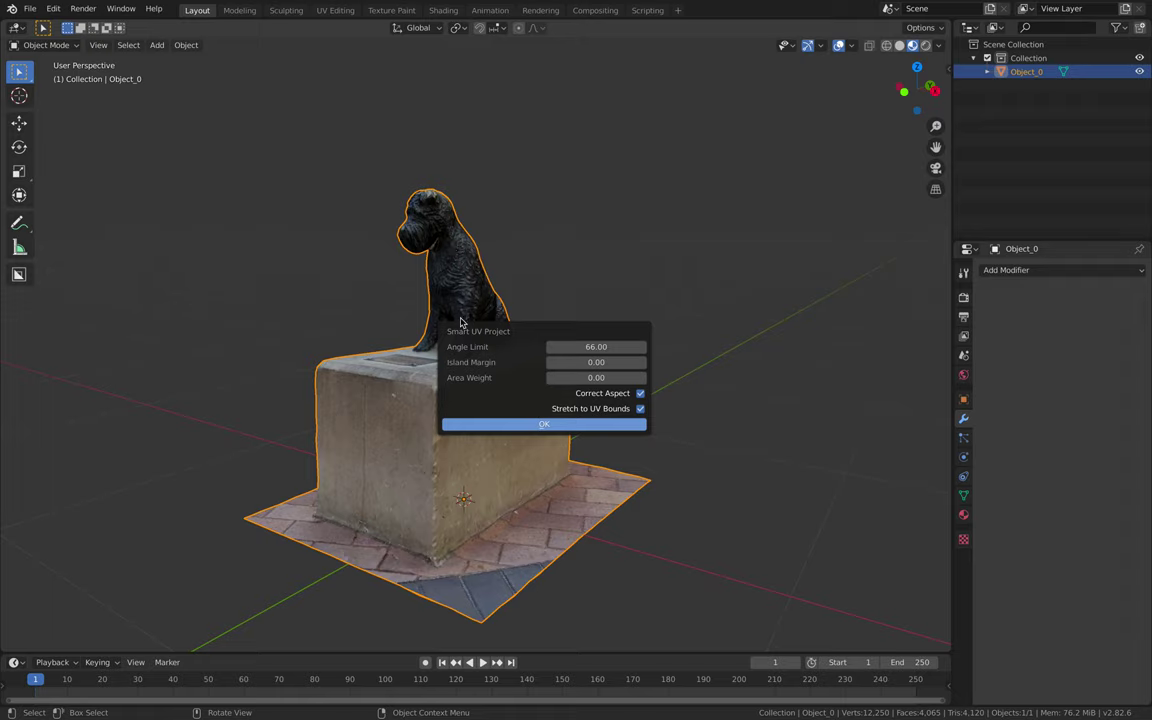
pyautogui.press('Return')
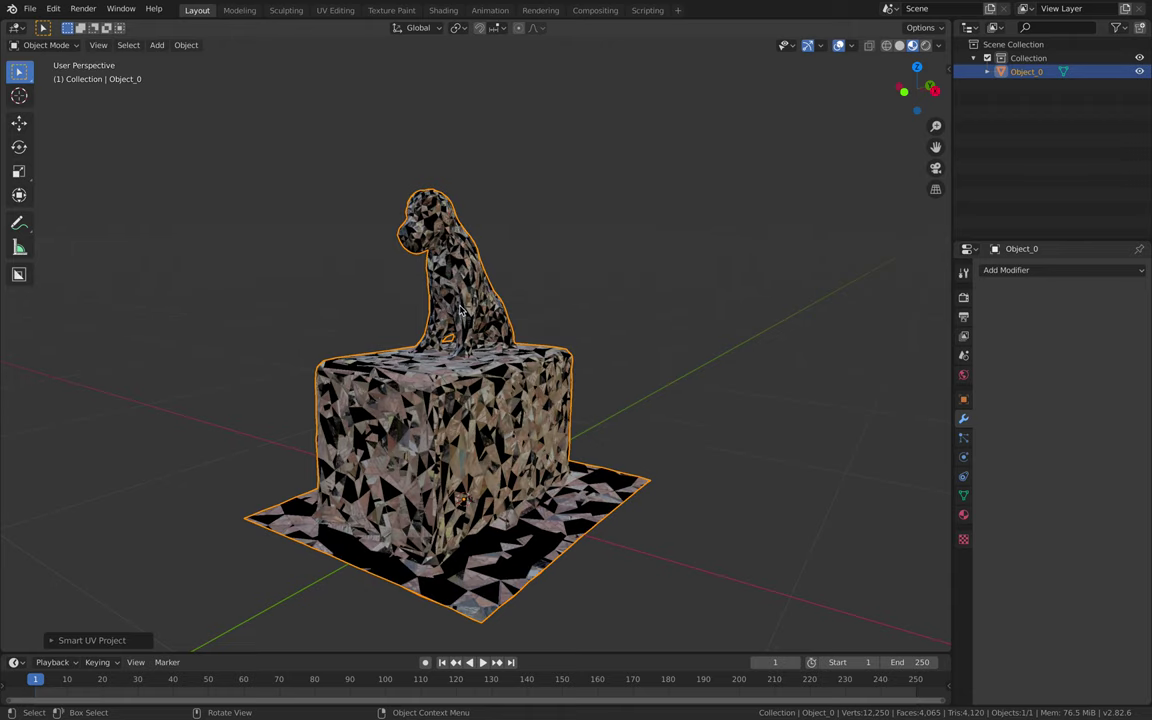
pyautogui.moveTo(558, 328)
pyautogui.mouseDown(button='middle')
pyautogui.moveTo(666, 306)
pyautogui.moveTo(468, 289)
pyautogui.mouseUp(button='middle')
# Export the re-unwrapped statue as glTF 2.0 binary DL_Biggle.glb to the Desktop.
pyautogui.click(30, 8)
pyautogui.moveTo(52, 207)
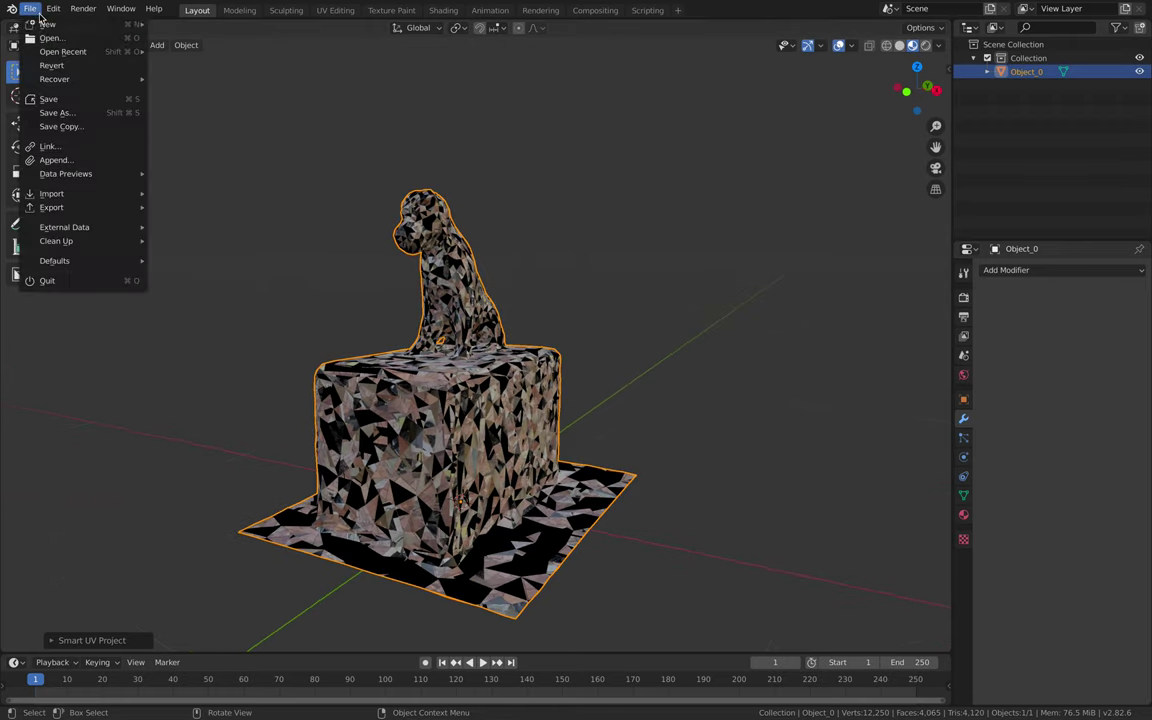
pyautogui.click(205, 302)
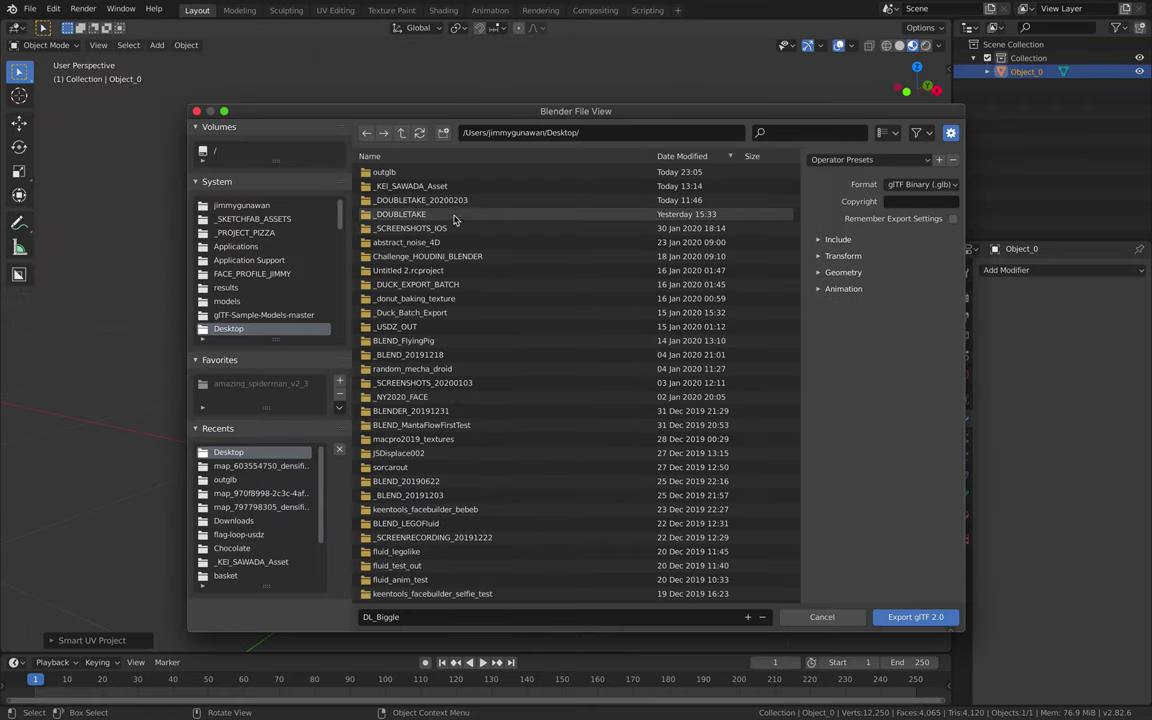
pyautogui.click(414, 174)
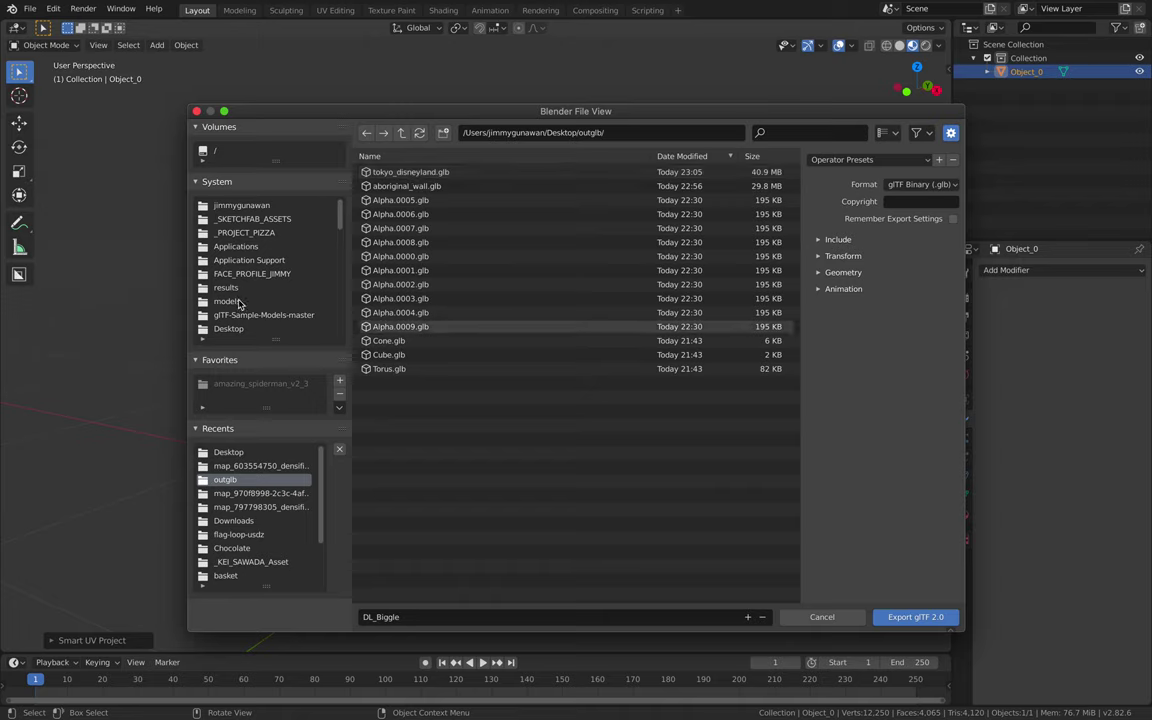
pyautogui.click(228, 328)
pyautogui.click(424, 616)
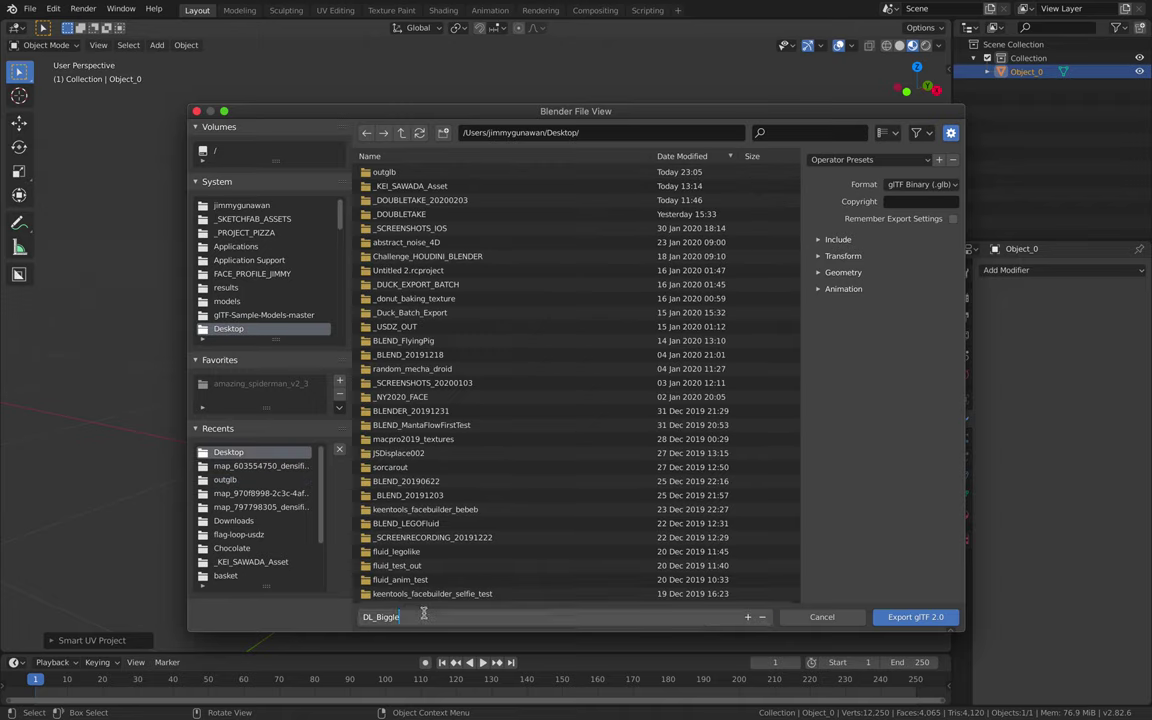
pyautogui.write('2')
pyautogui.click(915, 616)
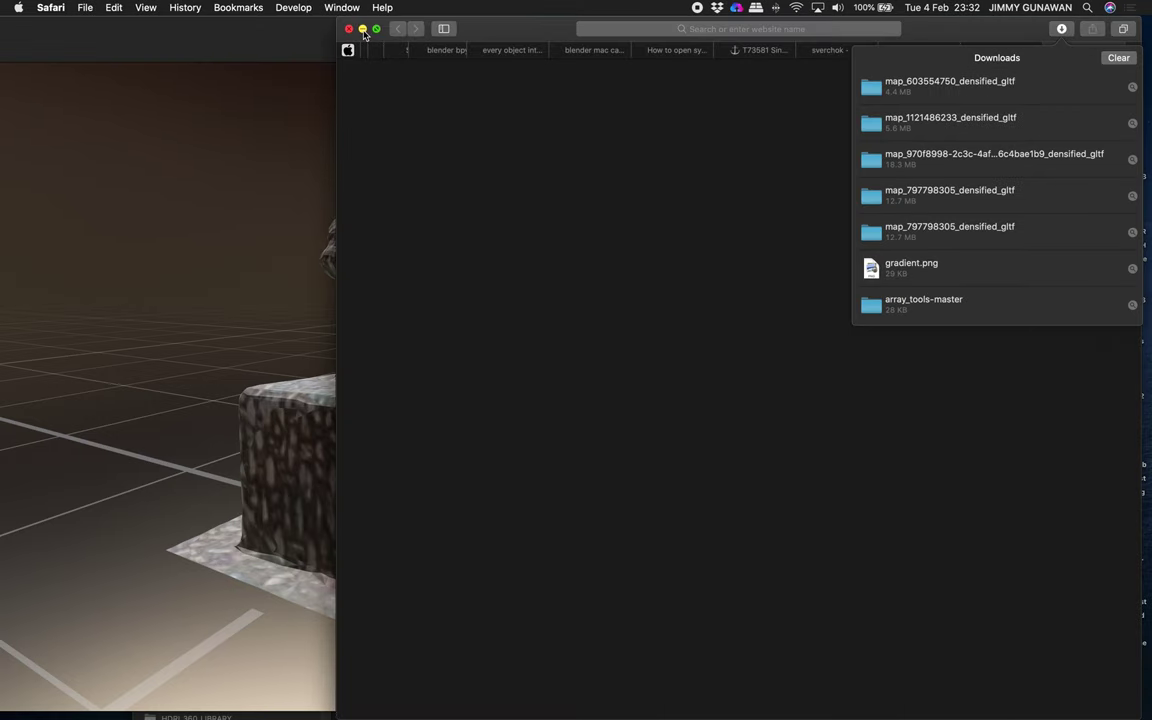
# Hide Safari and load DL_Biggle2.glb from the Desktop into Reality Converter.
pyautogui.click(363, 30)
pyautogui.click(925, 60)
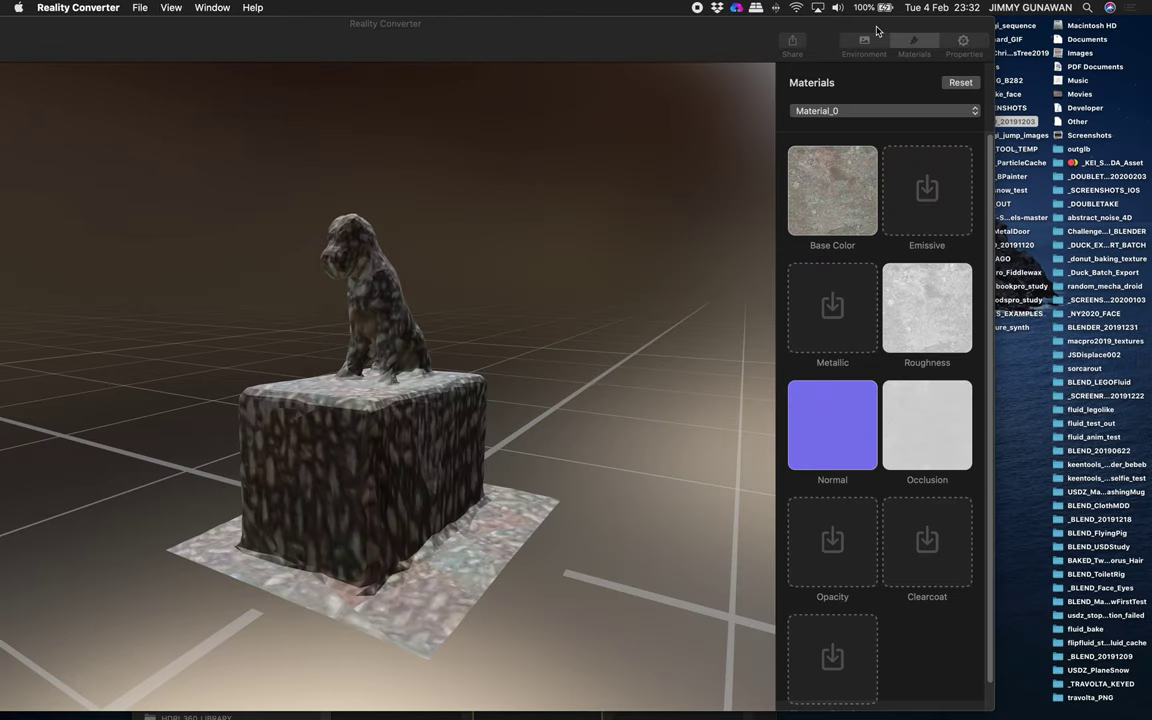
pyautogui.click(958, 178)
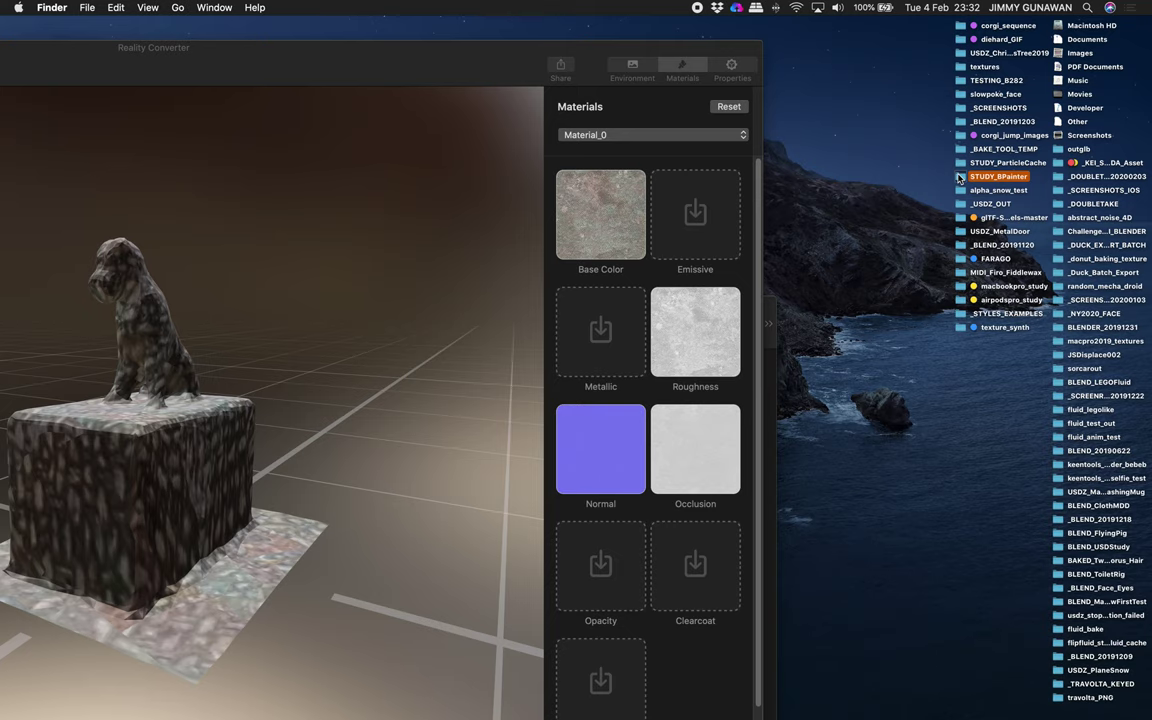
pyautogui.doubleClick(958, 178)
pyautogui.moveTo(388, 305); pyautogui.dragTo(484, 208)
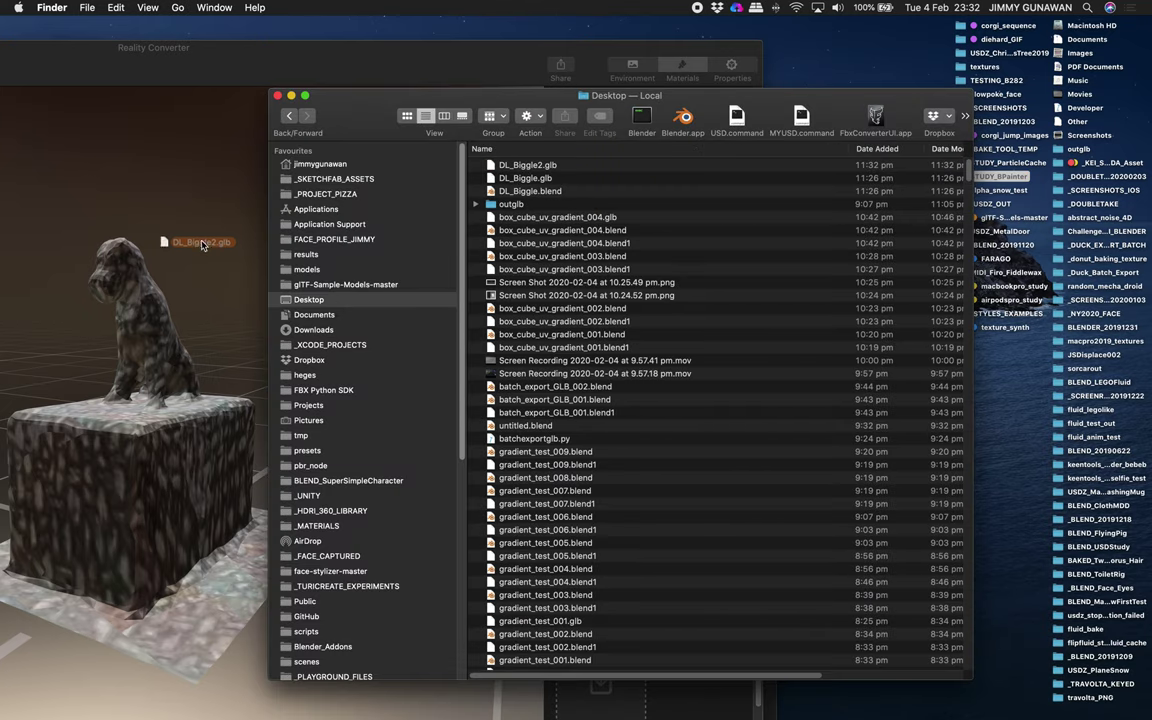
pyautogui.moveTo(524, 168); pyautogui.dragTo(160, 235)
# Open the _MATERIALS texture folder inside Documents in Finder.
pyautogui.moveTo(673, 107); pyautogui.dragTo(821, 105)
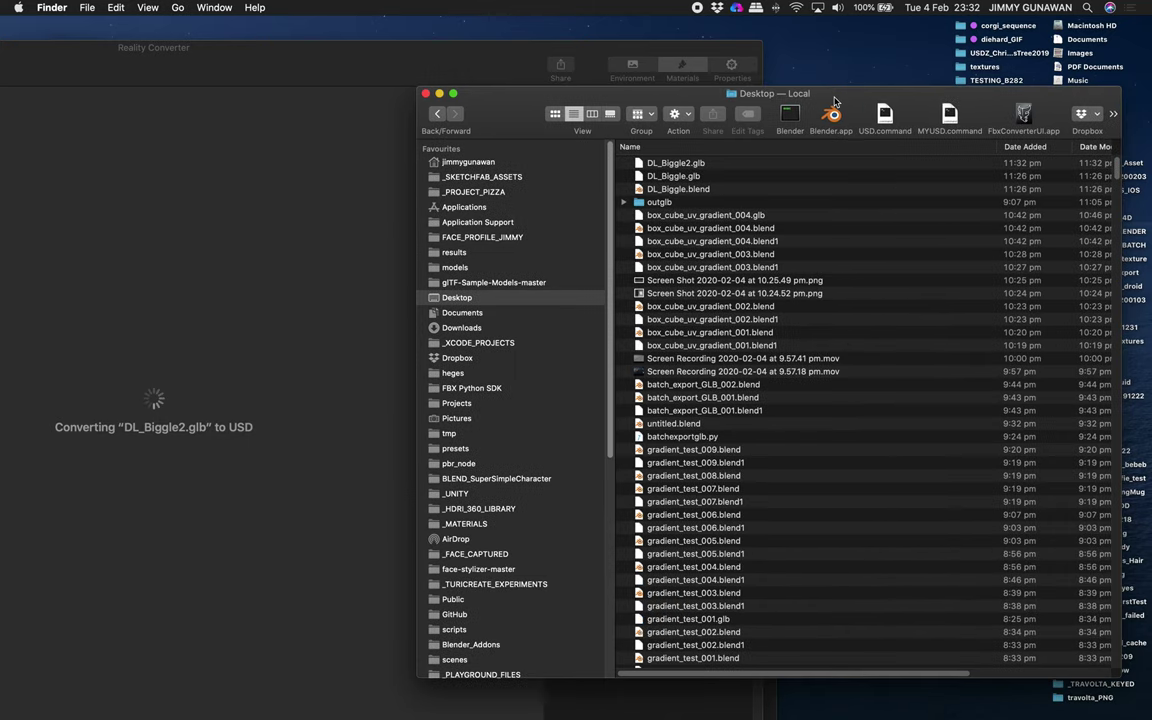
pyautogui.click(470, 313)
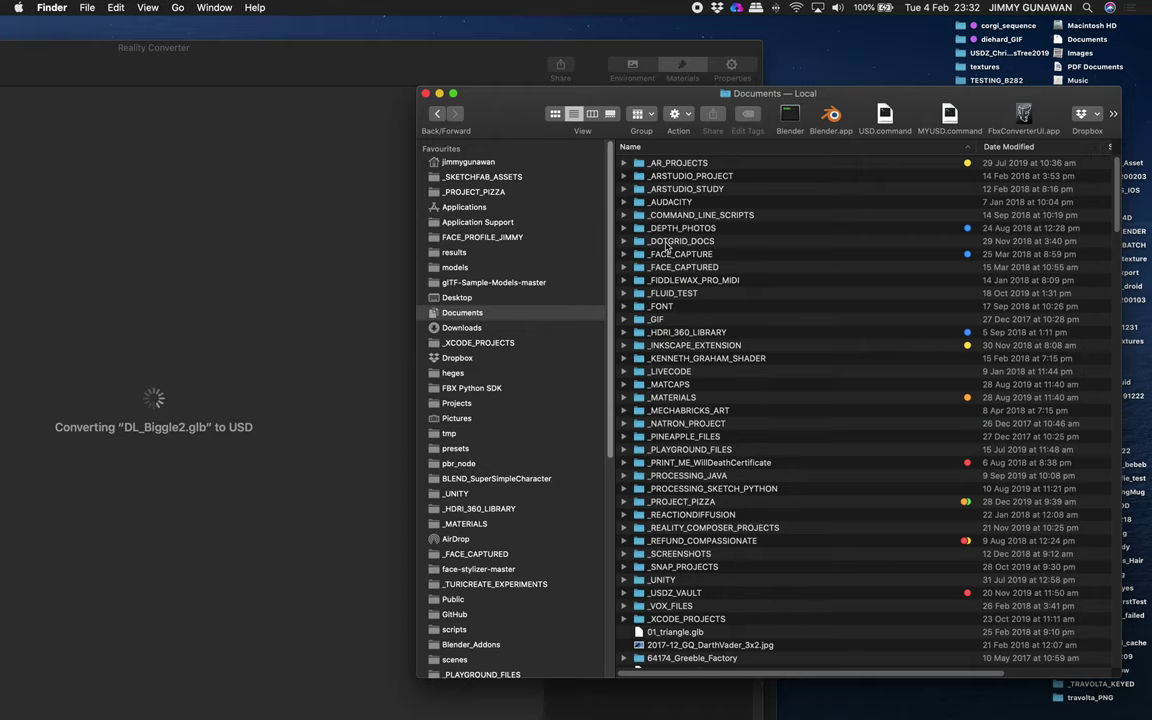
pyautogui.doubleClick(691, 399)
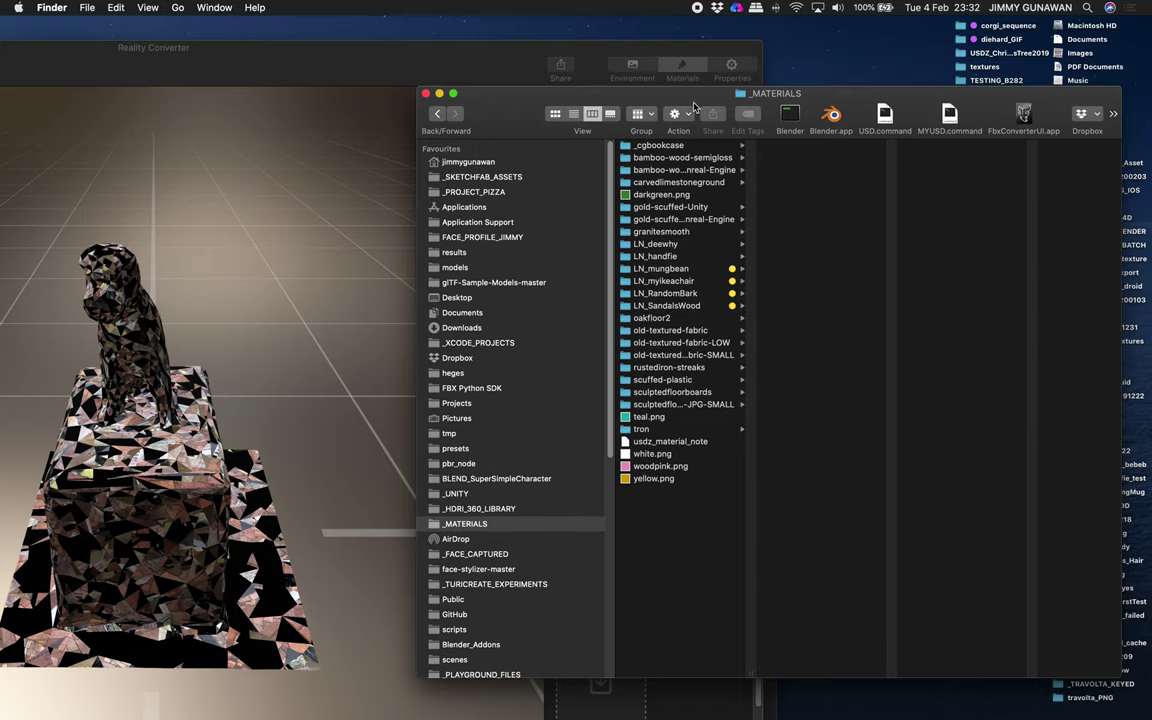
# Apply the bamboo-wood-semigloss albedo as the statue's base colour and check it.
pyautogui.moveTo(694, 107); pyautogui.dragTo(907, 111)
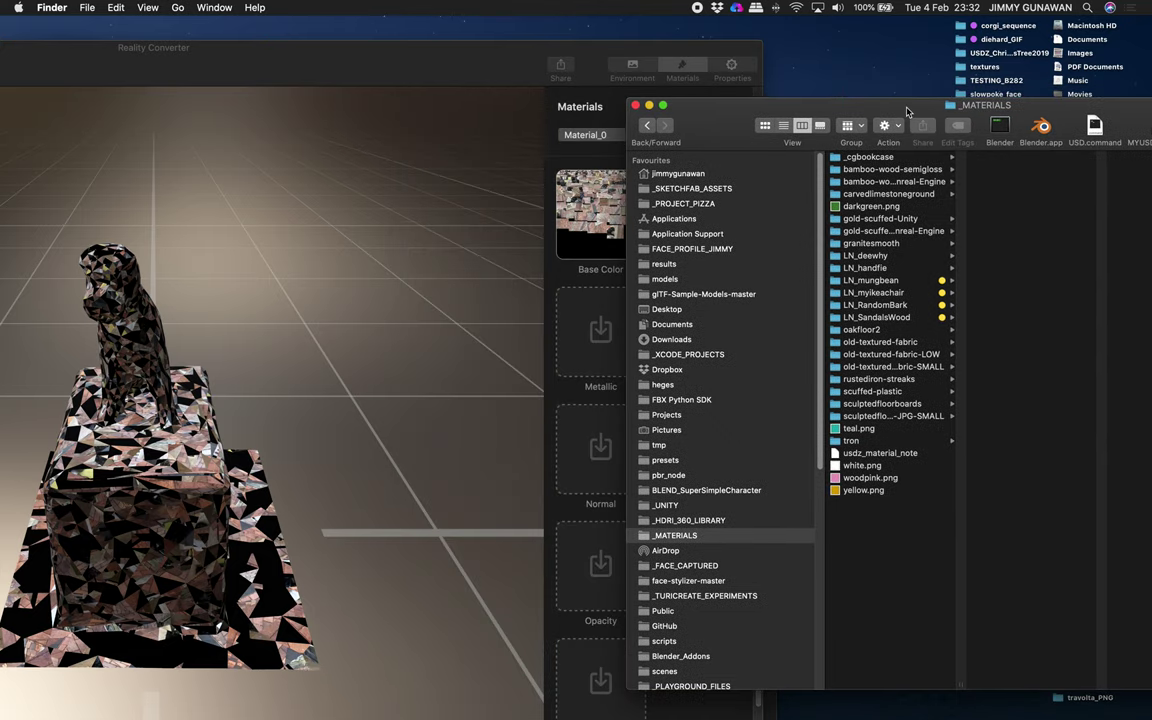
pyautogui.click(893, 170)
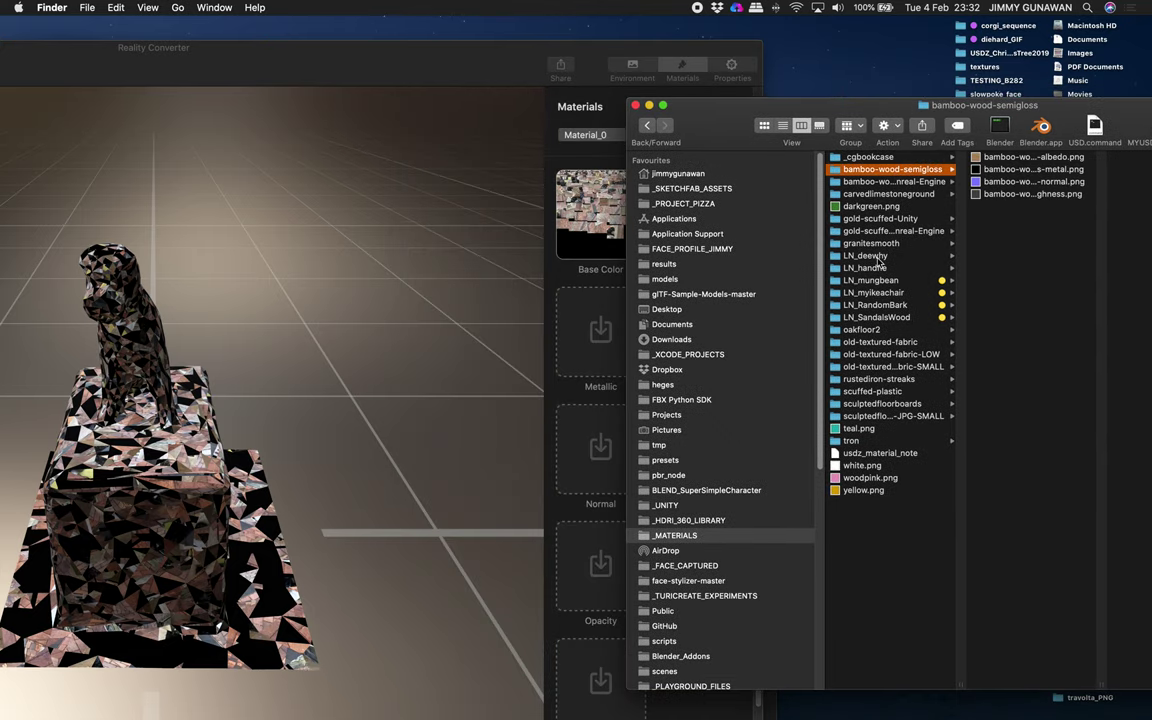
pyautogui.moveTo(1001, 153)
pyautogui.mouseDown()
pyautogui.moveTo(1017, 228)
pyautogui.moveTo(610, 212)
pyautogui.mouseUp()
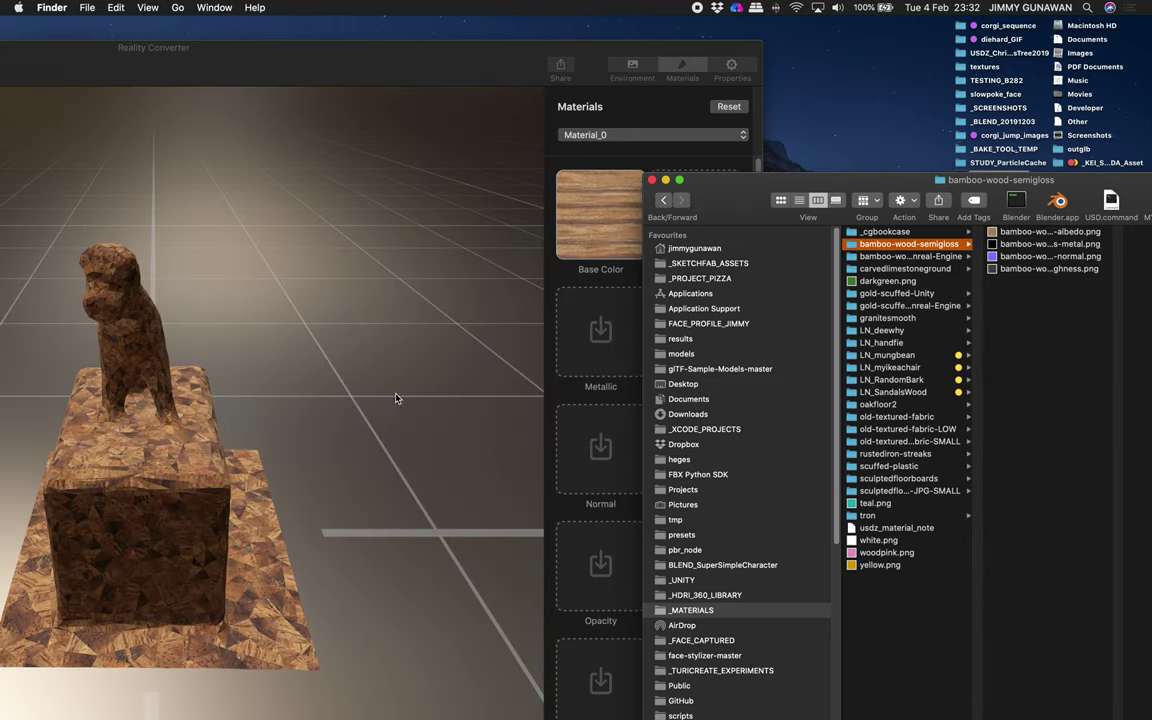
pyautogui.click(395, 398)
pyautogui.moveTo(285, 319); pyautogui.dragTo(298, 339)
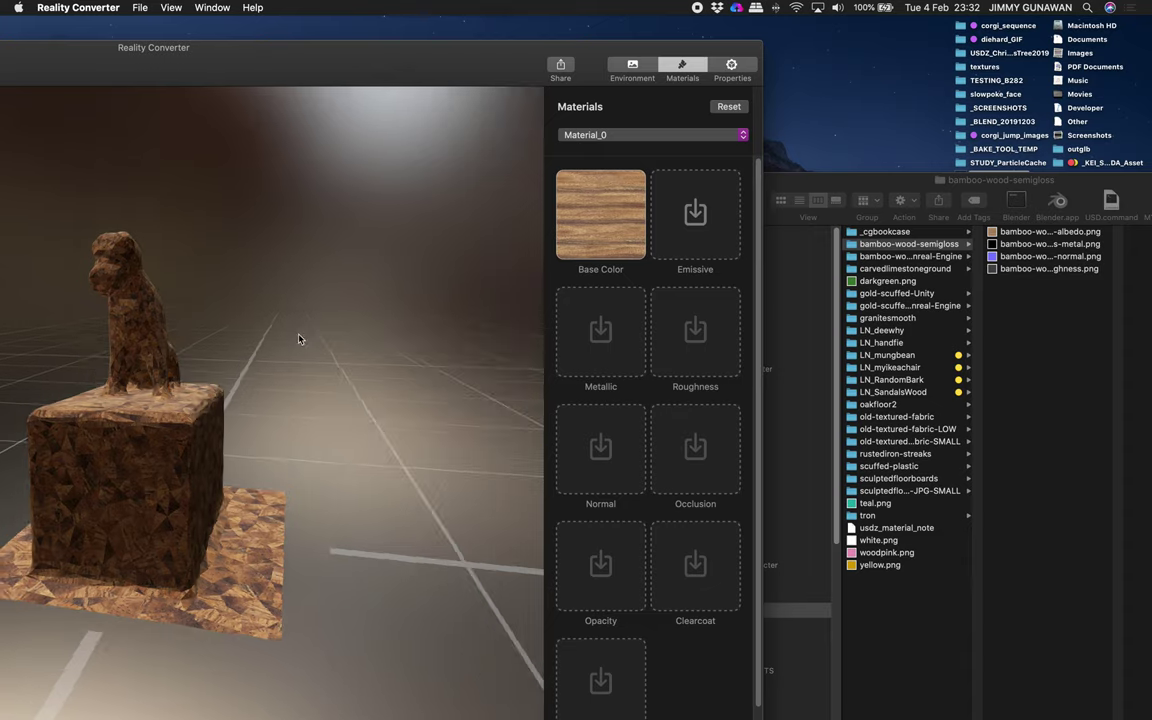
# Apply the bamboo normal and metal maps to the Normal and Metallic slots.
pyautogui.click(1022, 257)
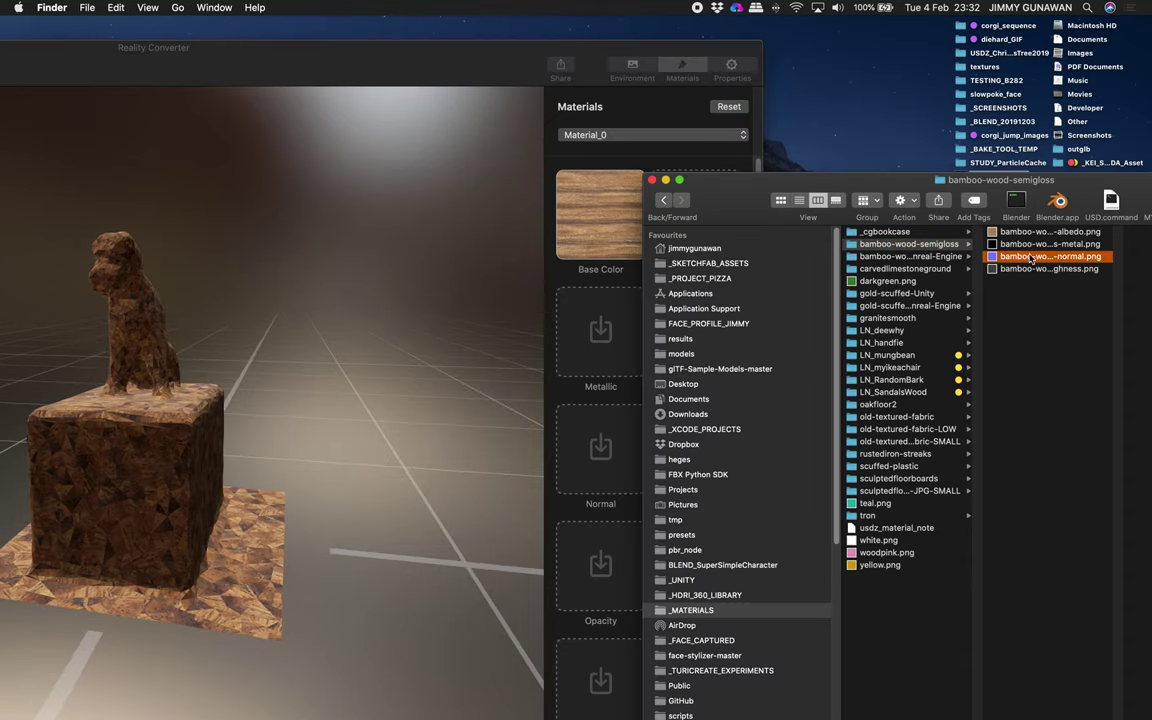
pyautogui.moveTo(1032, 258); pyautogui.dragTo(600, 450)
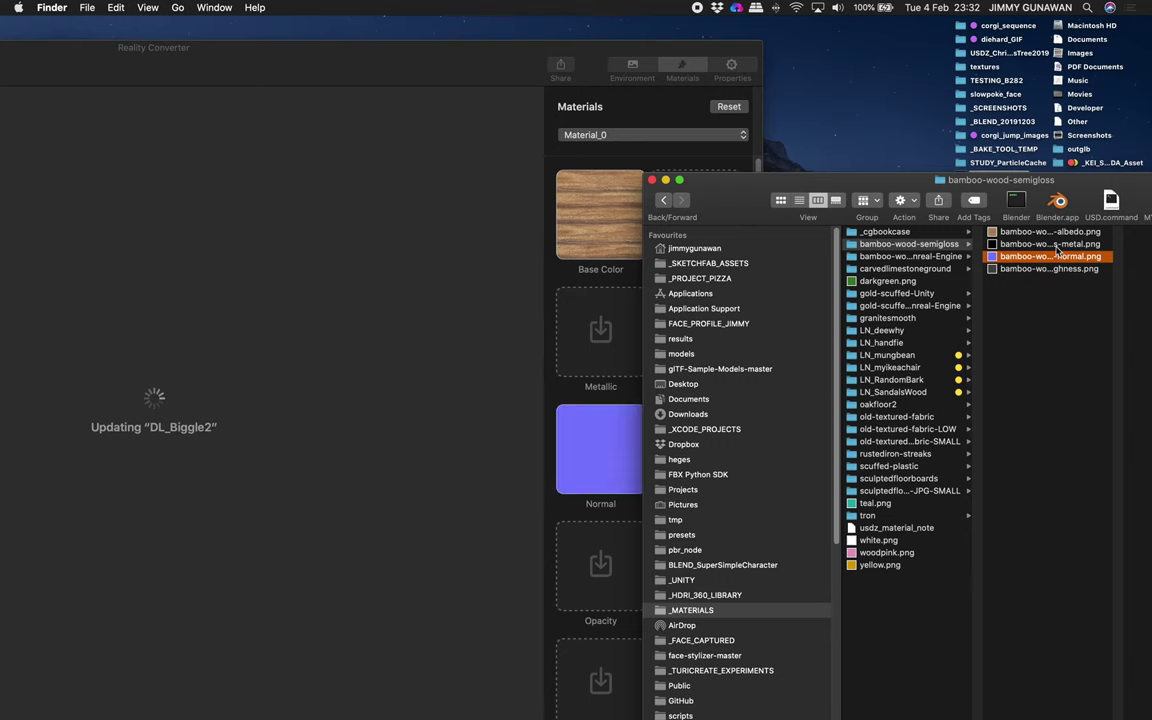
pyautogui.click(1057, 245)
pyautogui.moveTo(1048, 181)
pyautogui.mouseDown()
pyautogui.moveTo(1111, 251)
pyautogui.moveTo(1124, 326)
pyautogui.mouseUp()
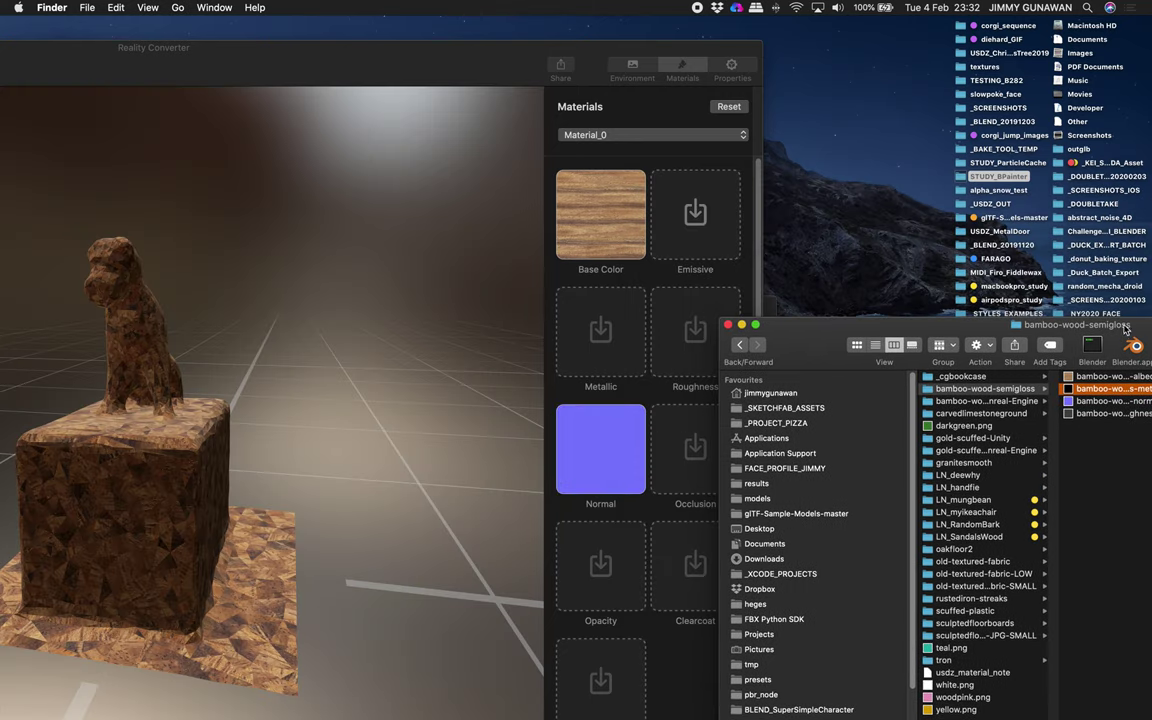
pyautogui.moveTo(1113, 389); pyautogui.dragTo(600, 340)
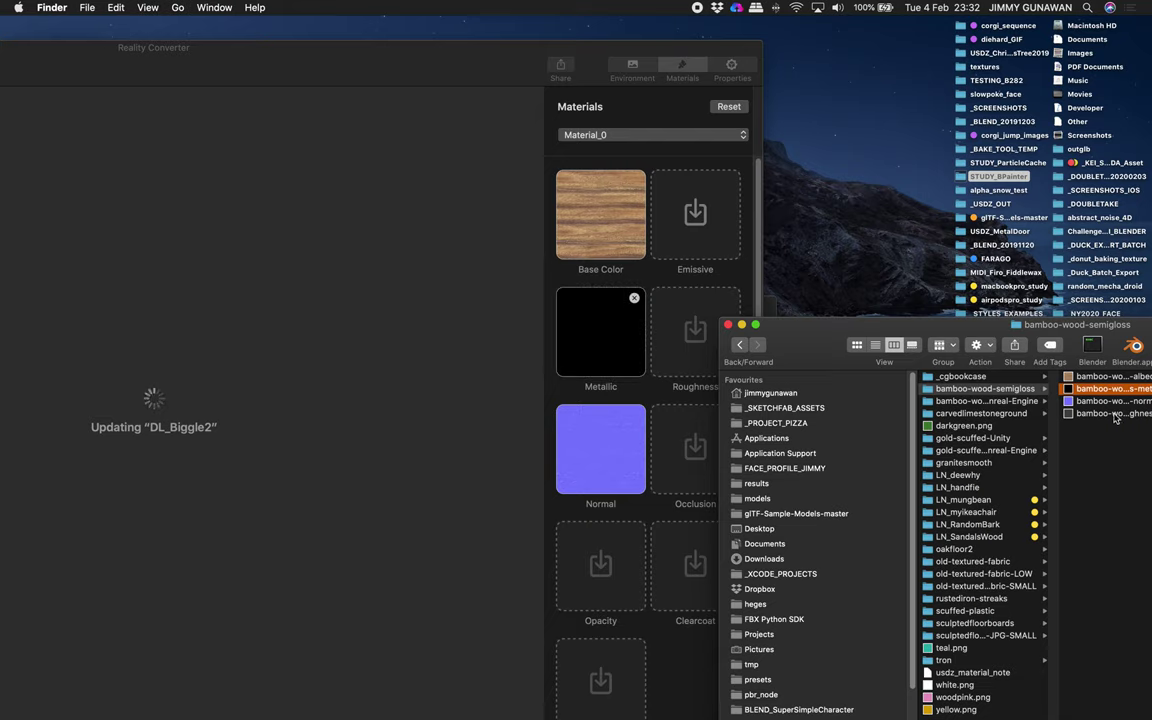
# Apply the bamboo roughness map to the material's Roughness slot.
pyautogui.click(1082, 416)
pyautogui.moveTo(1100, 413); pyautogui.dragTo(700, 334)
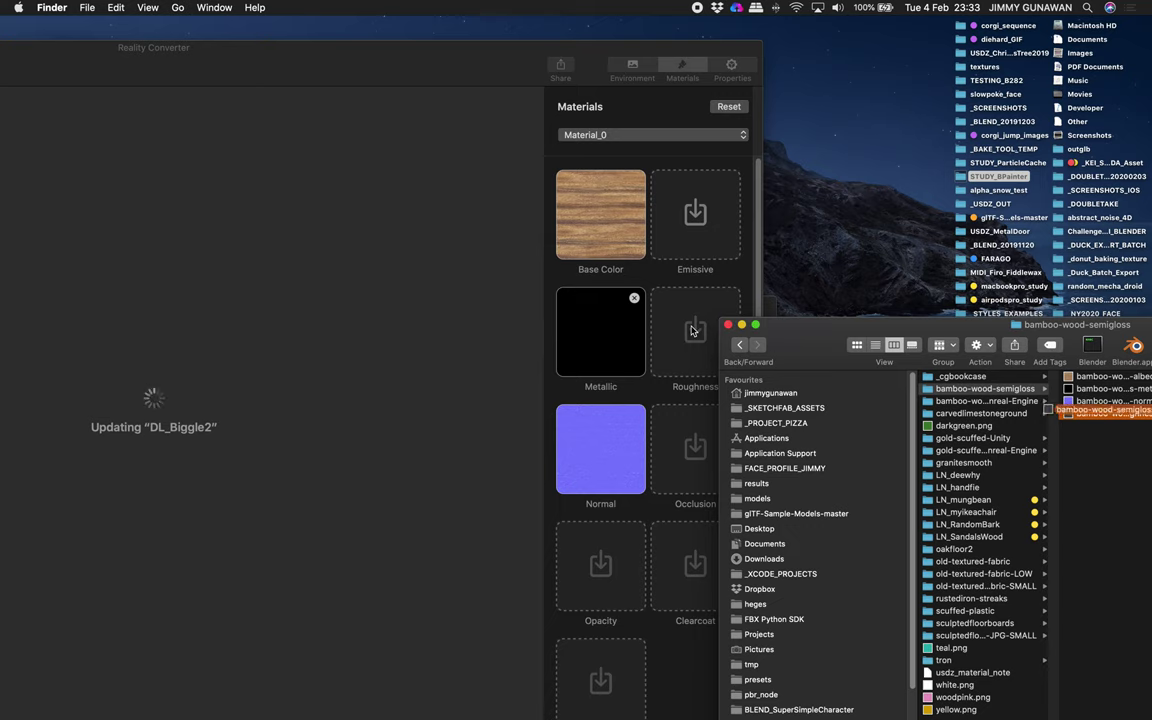
pyautogui.moveTo(1068, 413); pyautogui.dragTo(682, 331)
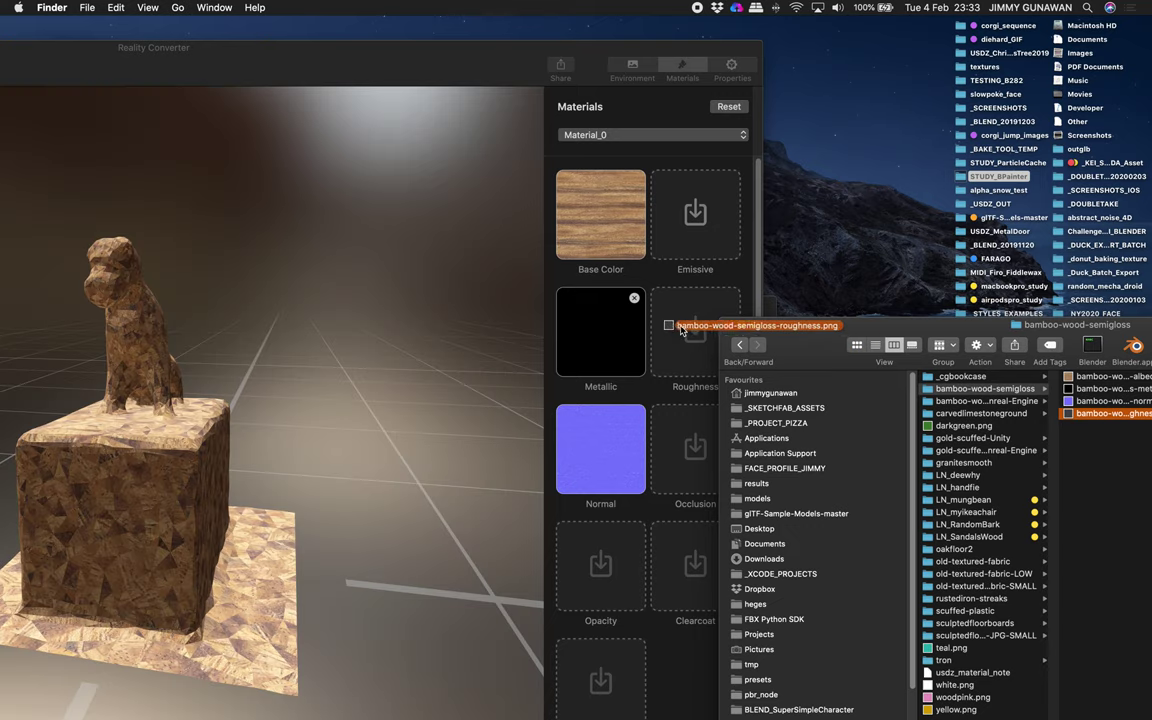
pyautogui.moveTo(1052, 415); pyautogui.dragTo(676, 330)
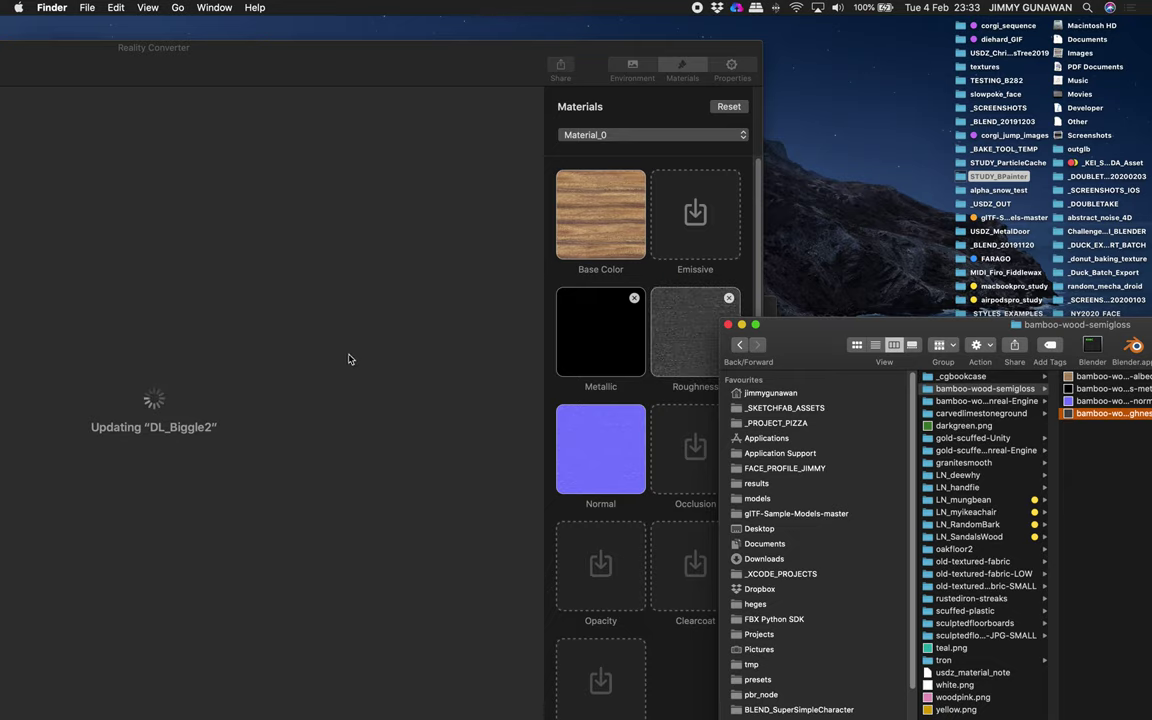
pyautogui.moveTo(351, 64); pyautogui.dragTo(516, 58)
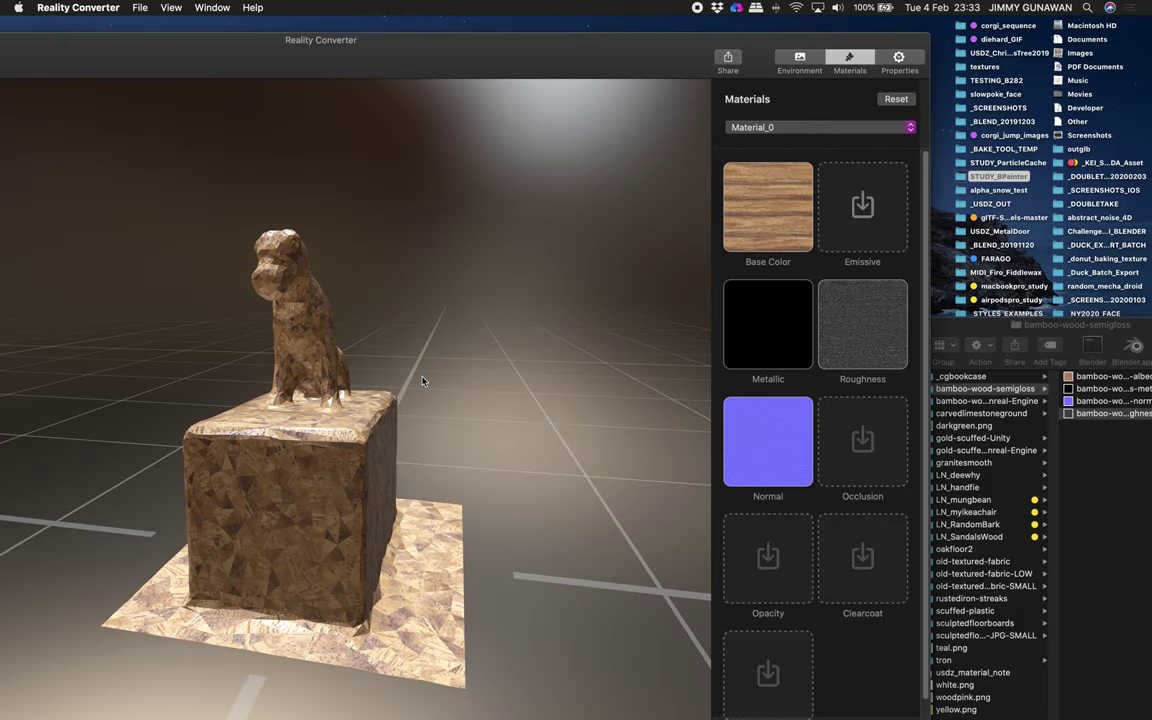
# Orbit and zoom around the statue to inspect the finished bamboo-wood look.
pyautogui.moveTo(421, 381)
pyautogui.mouseDown()
pyautogui.moveTo(411, 417)
pyautogui.moveTo(496, 404)
pyautogui.moveTo(533, 418)
pyautogui.mouseUp()
pyautogui.scroll(3, 533, 418)
pyautogui.scroll(3, 424, 380)
pyautogui.scroll(3, 419, 380)
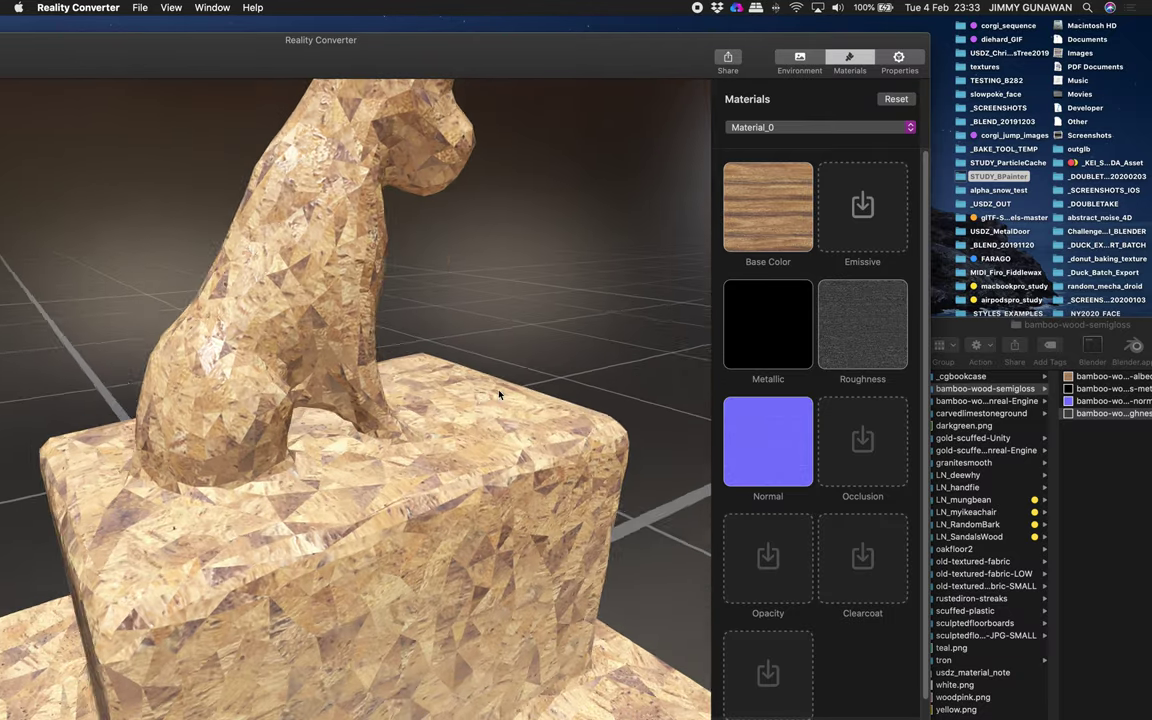
pyautogui.scroll(3, 496, 468)
pyautogui.scroll(-3, 544, 416)
pyautogui.scroll(-3, 548, 411)
pyautogui.scroll(-3, 548, 411)
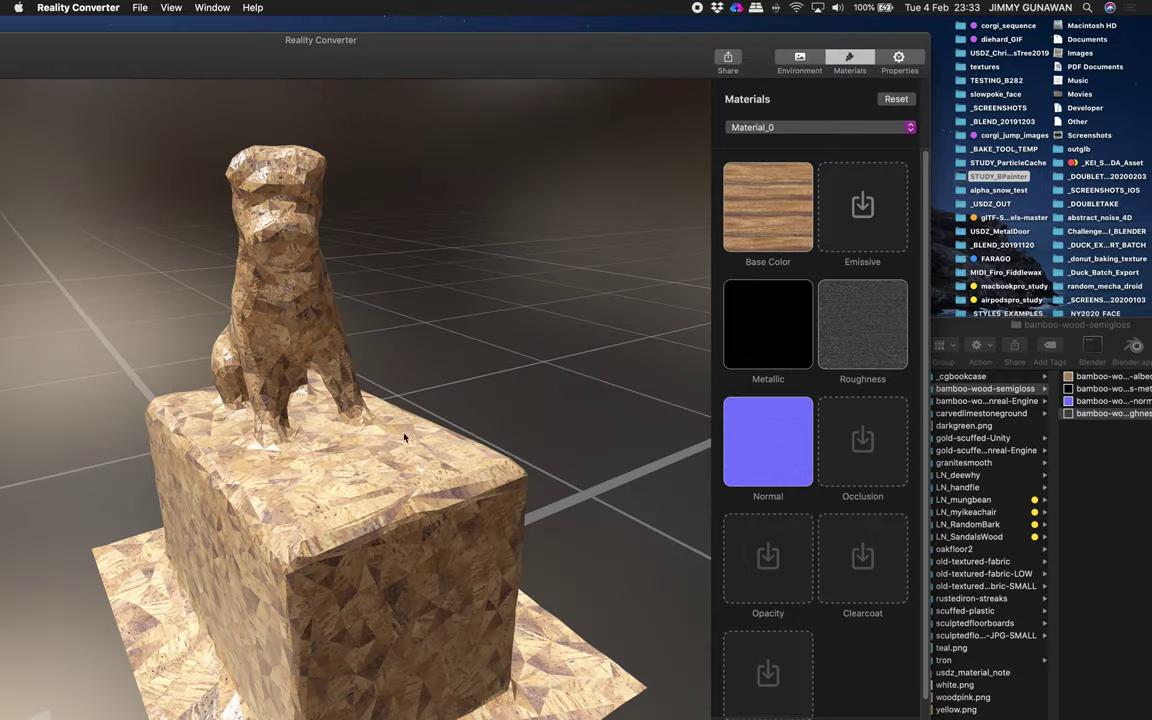
pyautogui.moveTo(548, 411)
pyautogui.mouseDown()
pyautogui.moveTo(292, 410)
pyautogui.moveTo(264, 378)
pyautogui.moveTo(374, 424)
pyautogui.mouseUp()
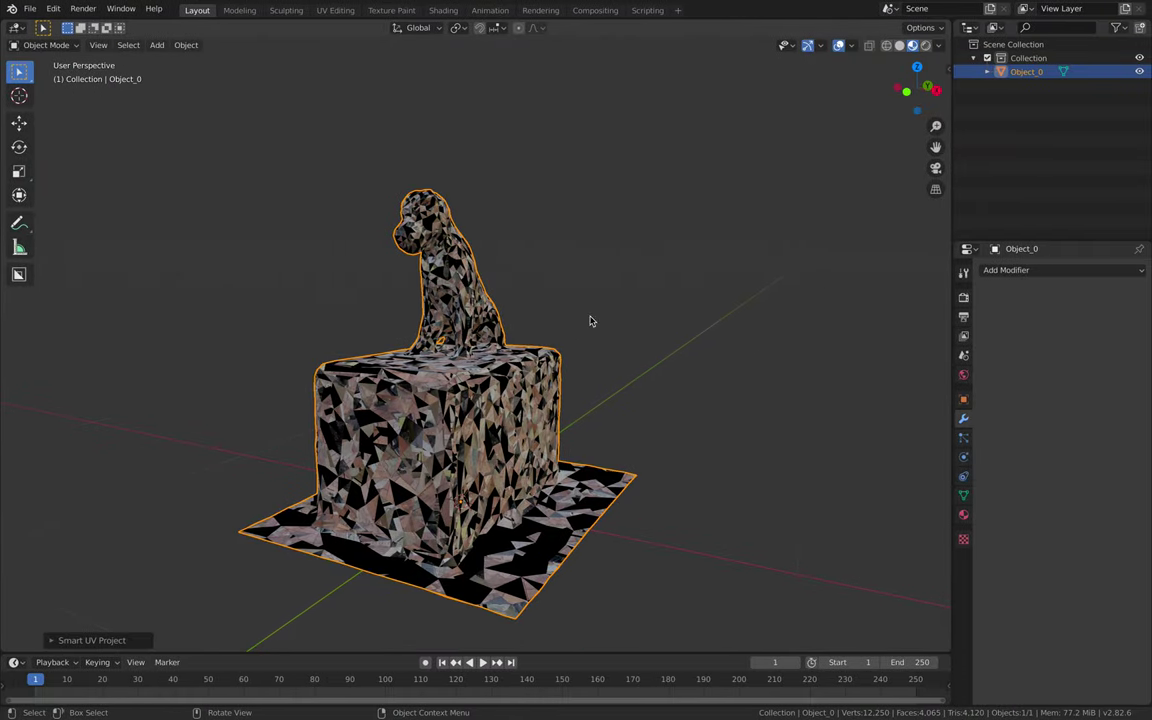
pyautogui.moveTo(589, 321); pyautogui.dragTo(676, 313, button='middle')
pyautogui.moveTo(706, 308); pyautogui.dragTo(512, 343)
# Enter Edit Mode and split the viewport, making the new area a UV/texture view.
pyautogui.moveTo(494, 345); pyautogui.dragTo(520, 360, button='middle')
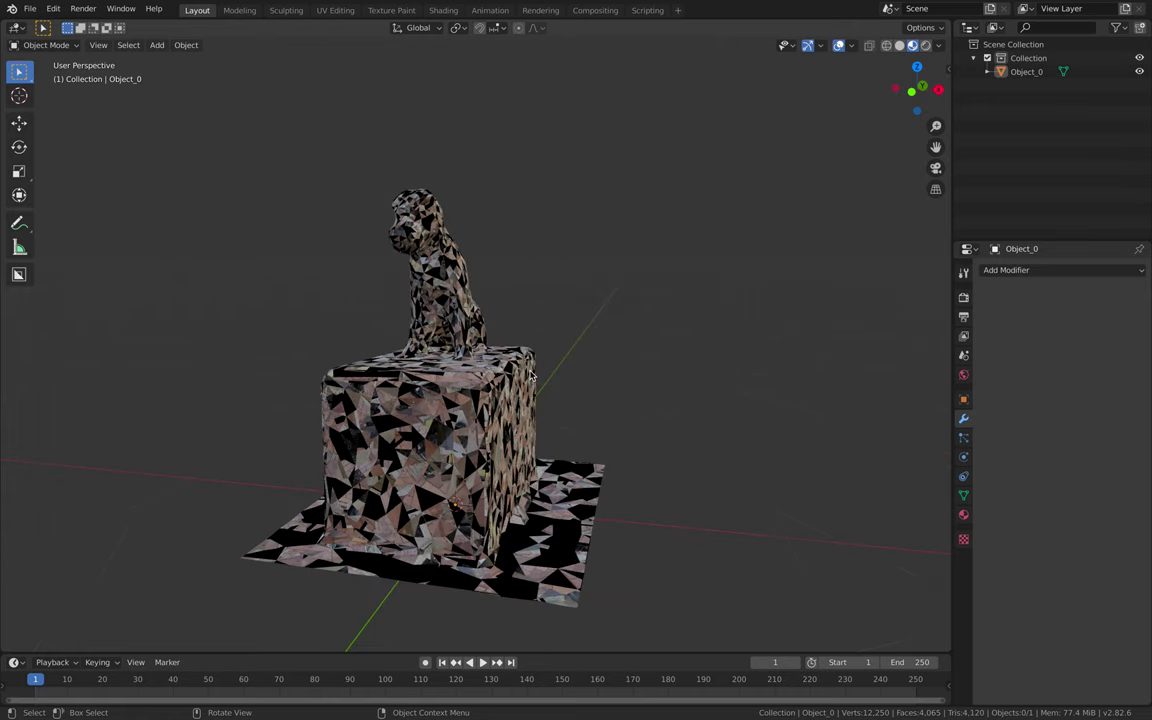
pyautogui.press('Tab')
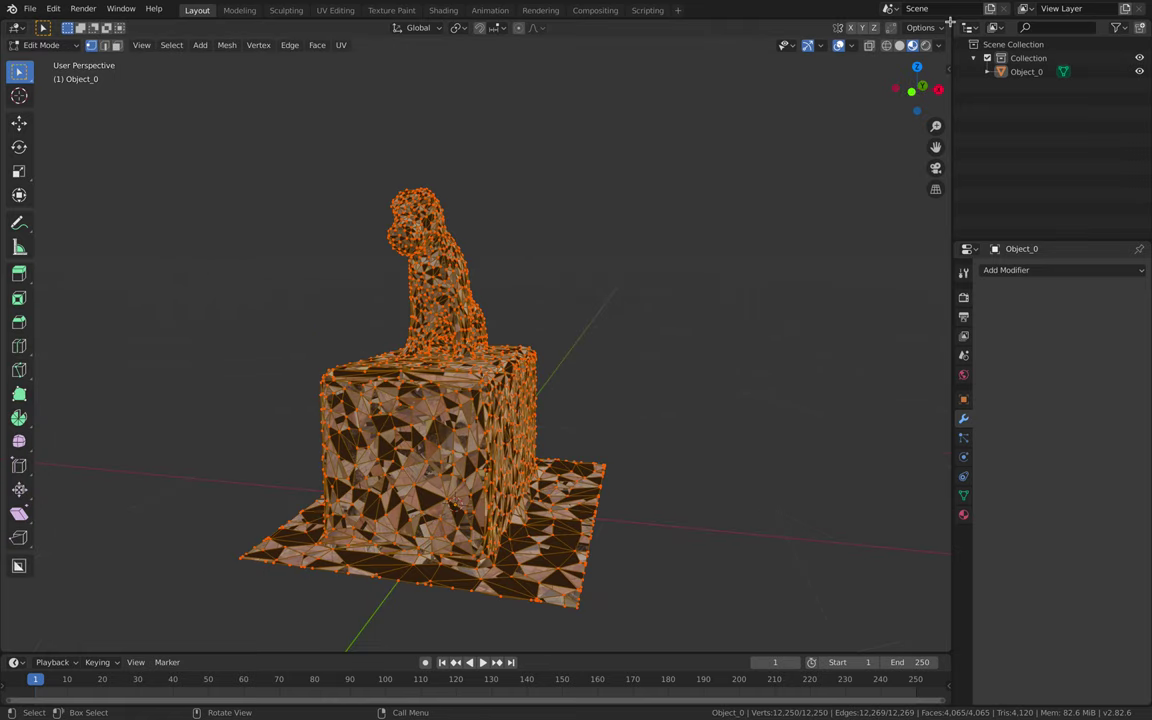
pyautogui.click(642, 25)
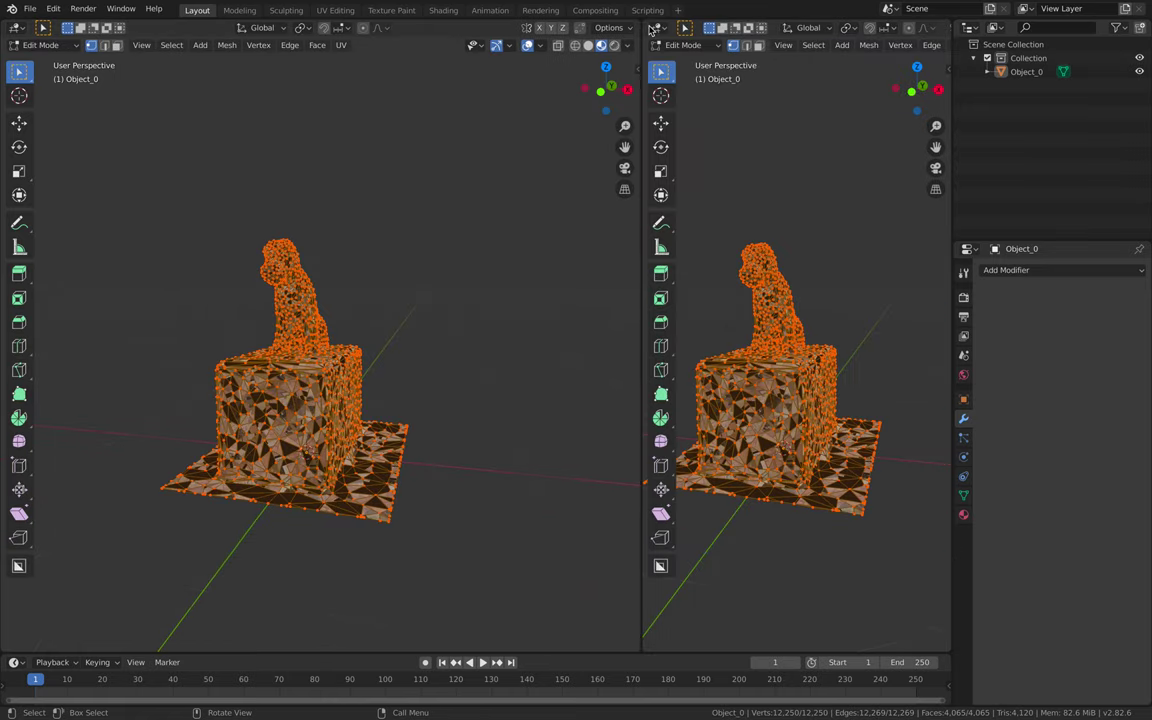
pyautogui.click(655, 28)
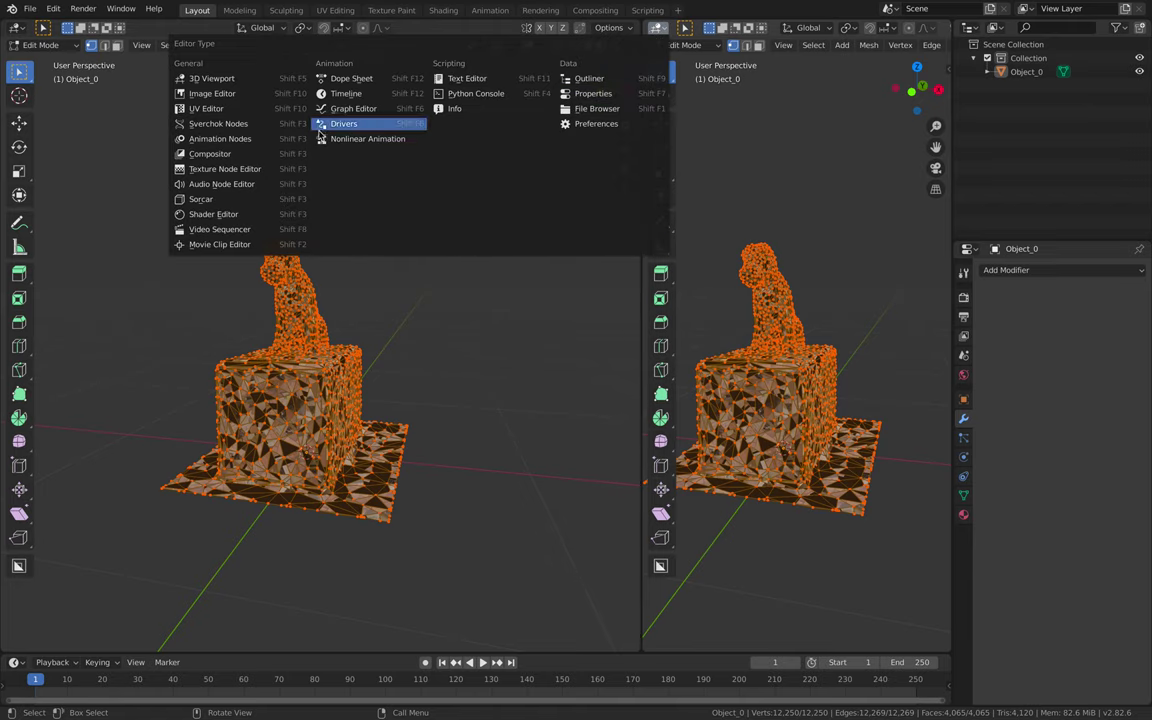
pyautogui.click(210, 107)
pyautogui.scroll(-3, 810, 324)
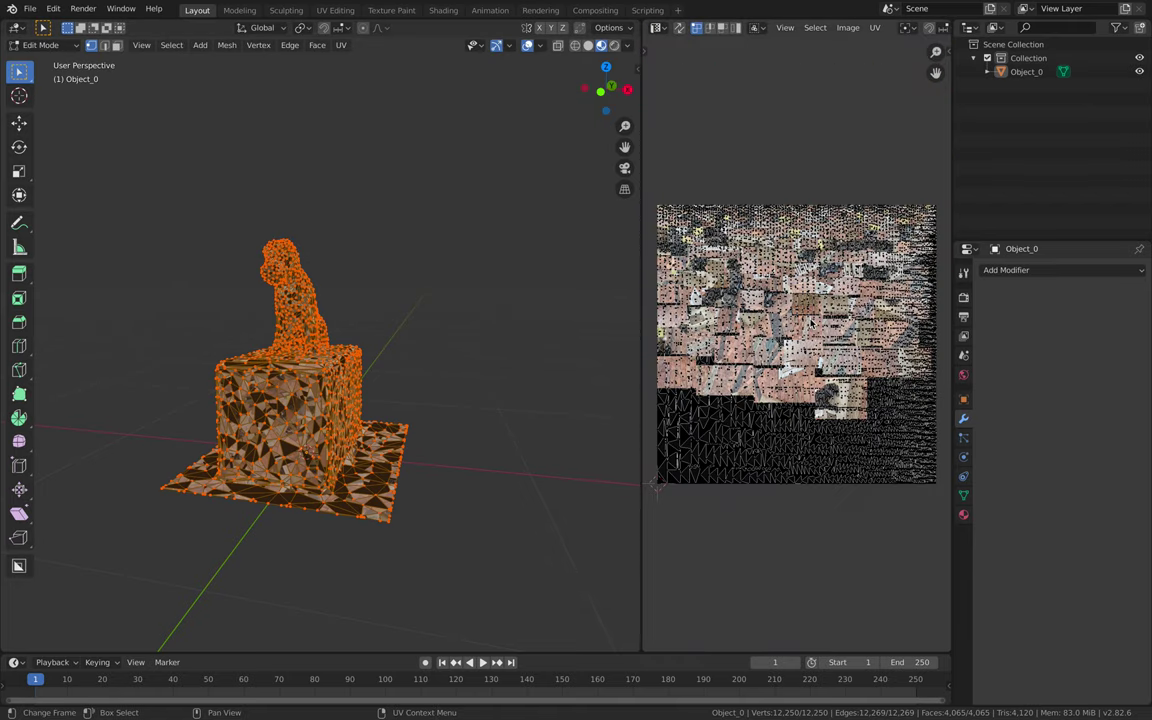
pyautogui.scroll(1, 810, 324)
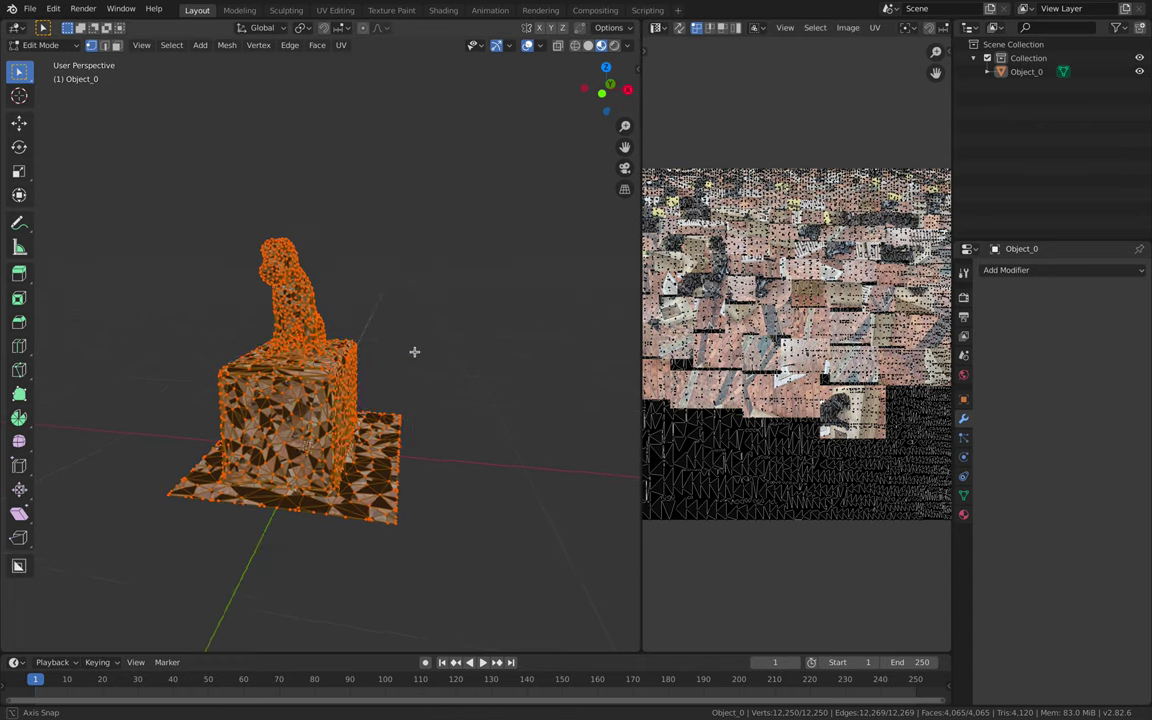
# Reselect the statue object Object_0 and re-enter its Edit Mode.
pyautogui.moveTo(411, 350); pyautogui.dragTo(338, 360, button='middle')
pyautogui.press('Tab')
pyautogui.click(338, 361)
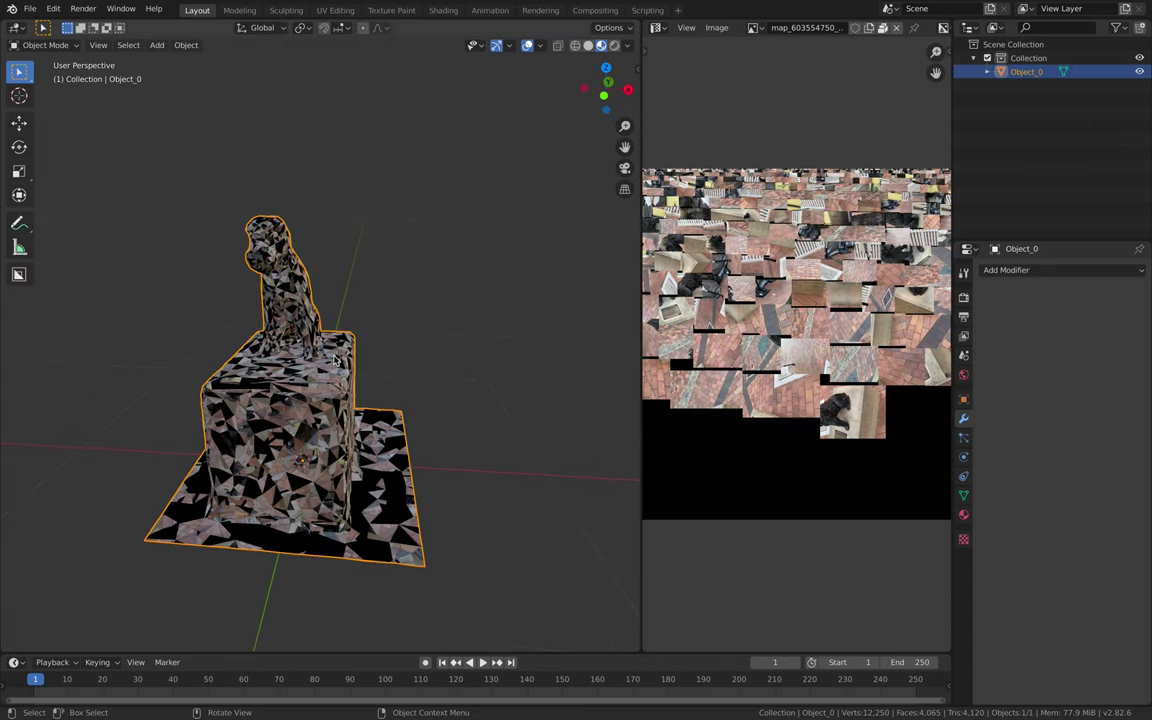
pyautogui.press('Tab')
pyautogui.moveTo(394, 345); pyautogui.dragTo(368, 340, button='middle')
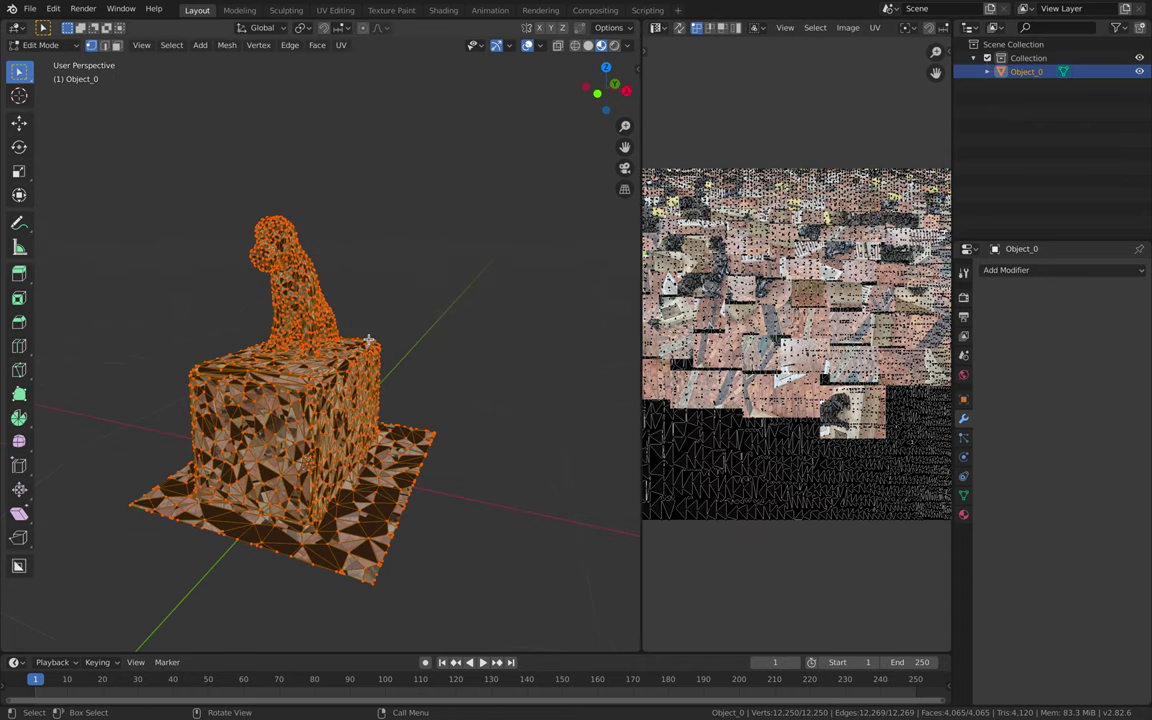
# Merge by Distance to remove 10,134 duplicate vertices from the statue mesh.
pyautogui.press('F3')
pyautogui.write('Smart UV Project')
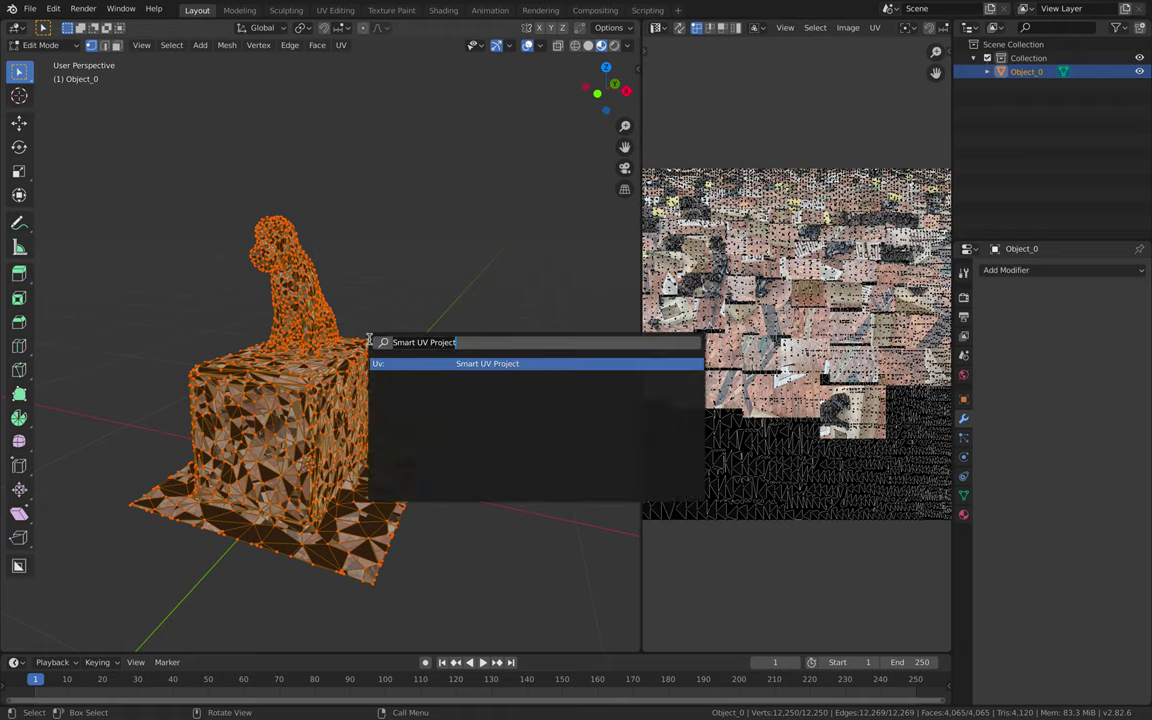
pyautogui.write('merge')
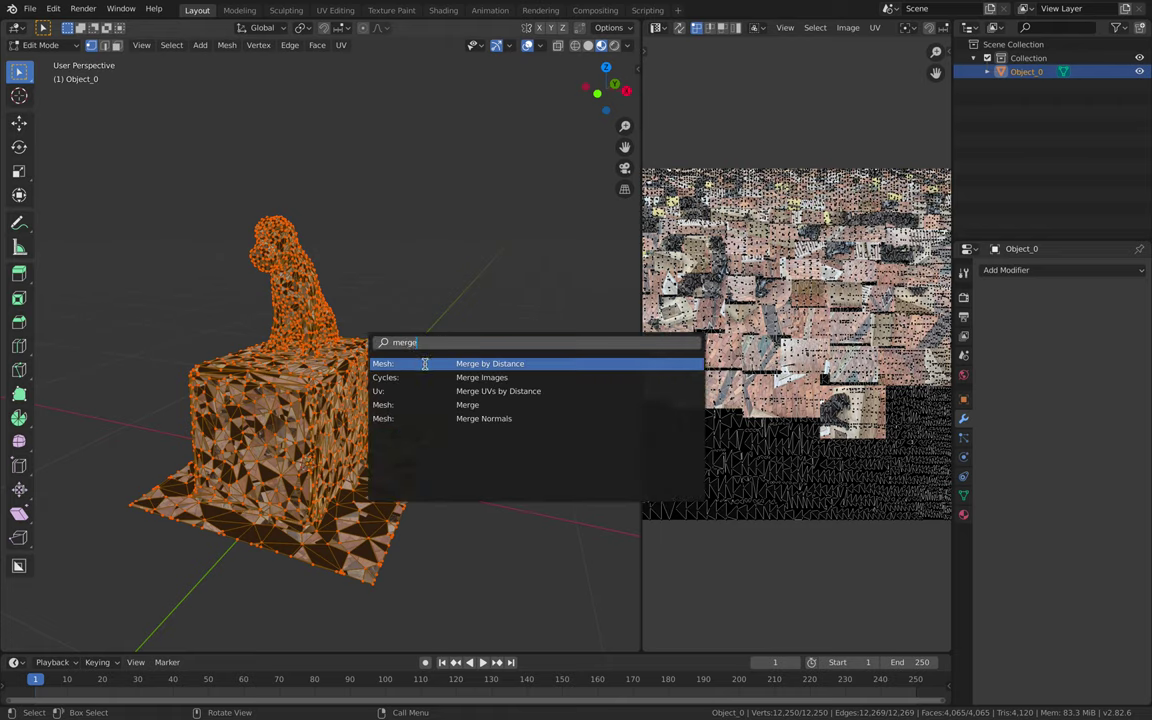
pyautogui.press('Return')
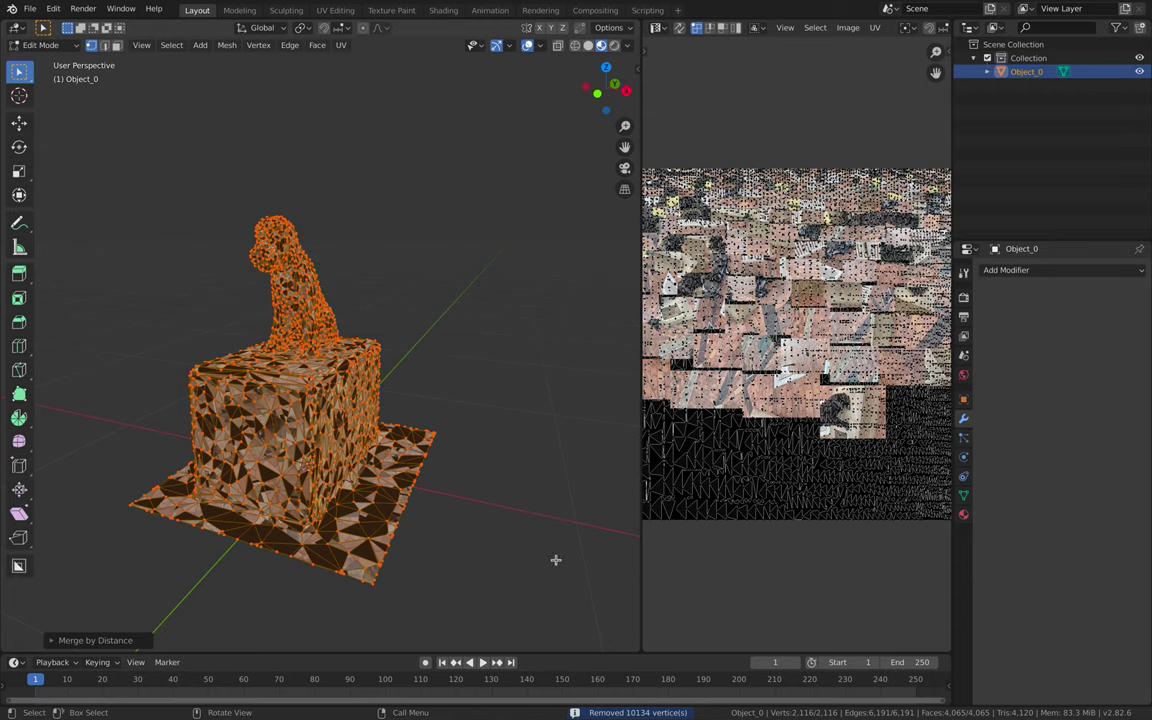
pyautogui.moveTo(445, 335); pyautogui.dragTo(391, 327, button='middle')
pyautogui.press('Tab')
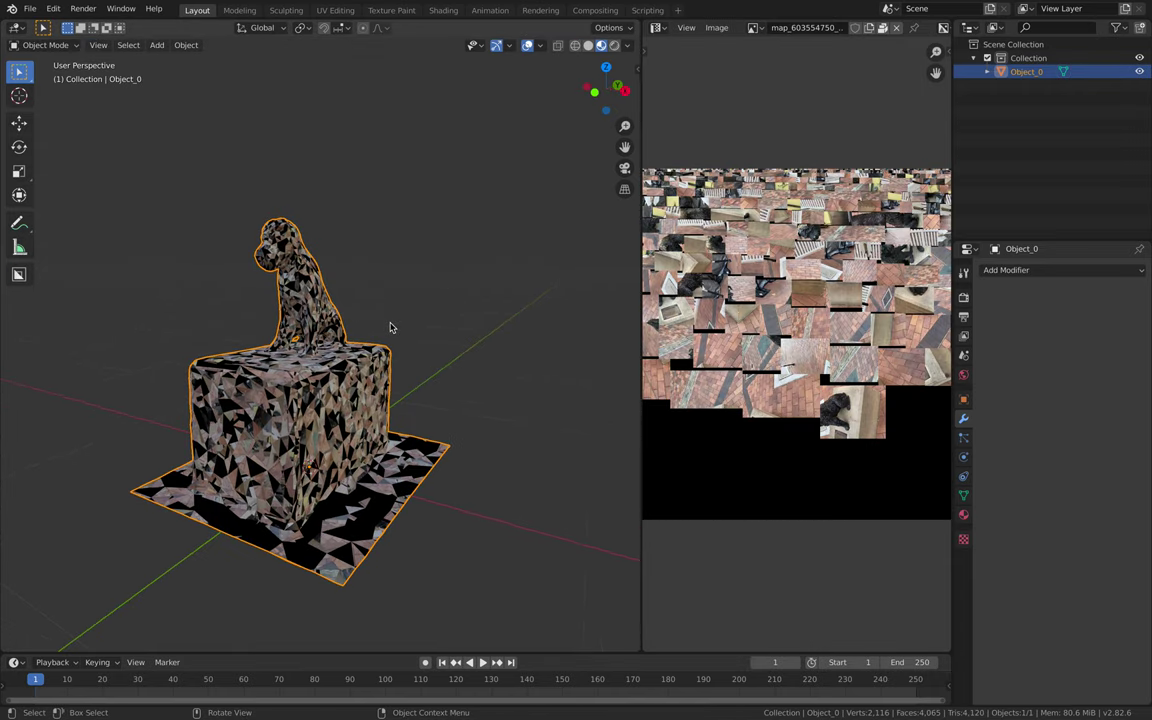
# Apply Smart UV Project to the statue from the F3 search.
pyautogui.press('F3')
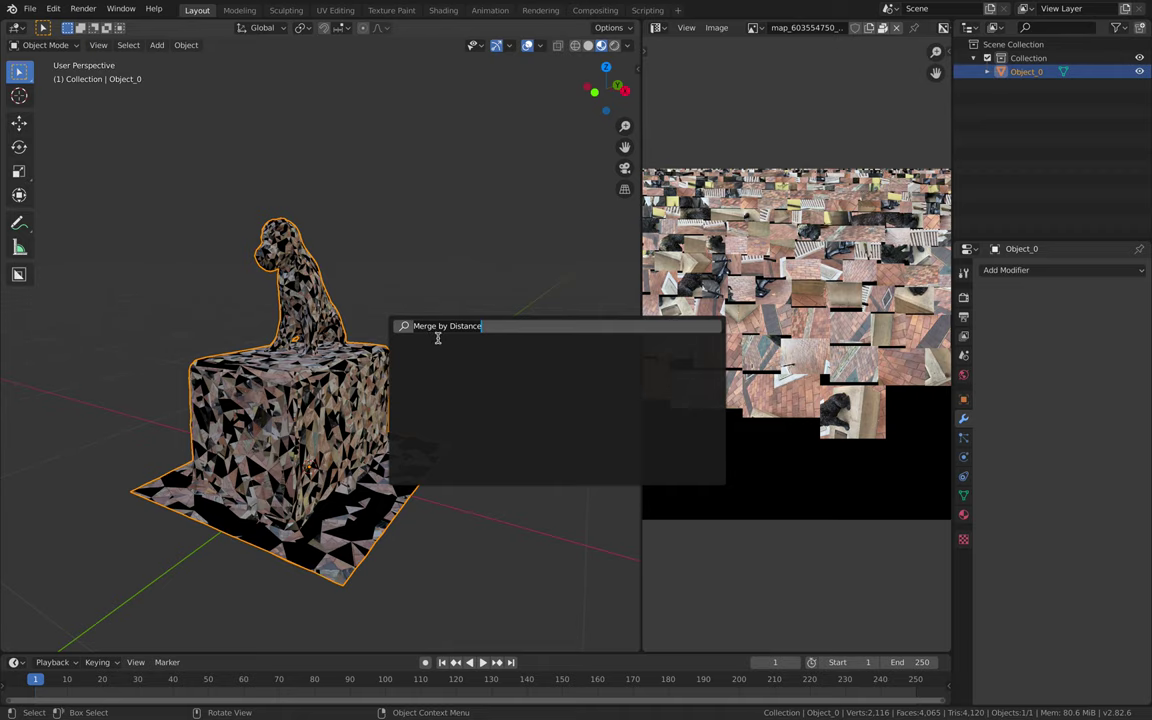
pyautogui.write('sma')
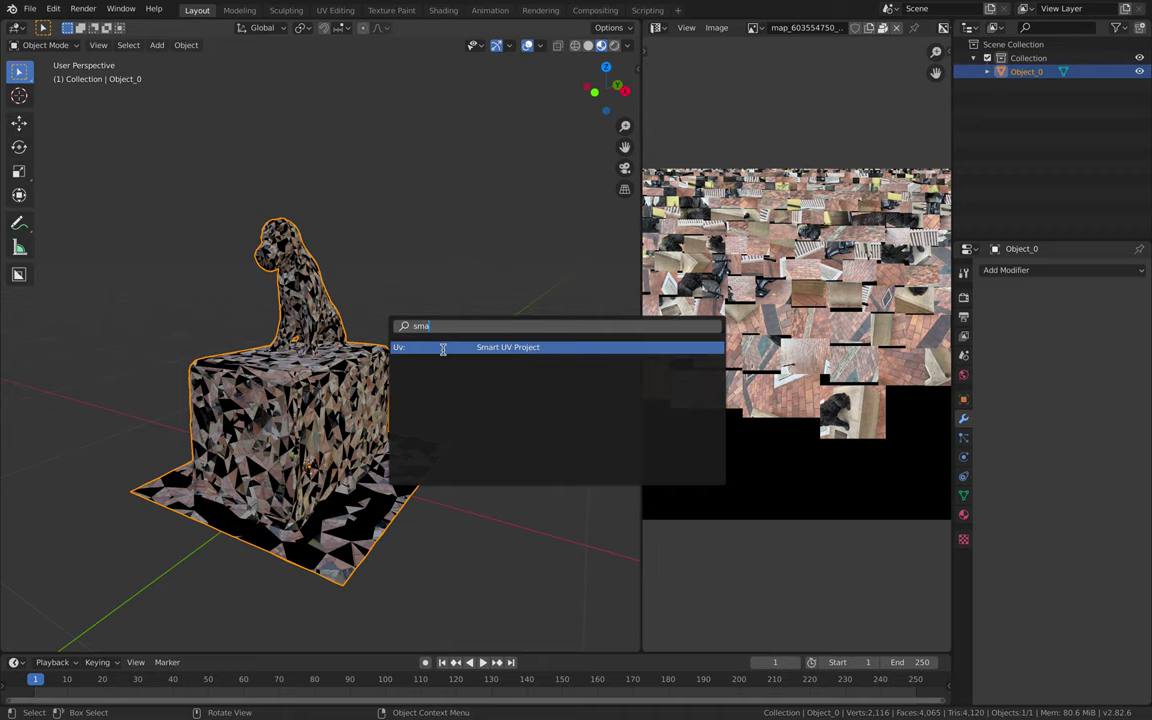
pyautogui.press('Return')
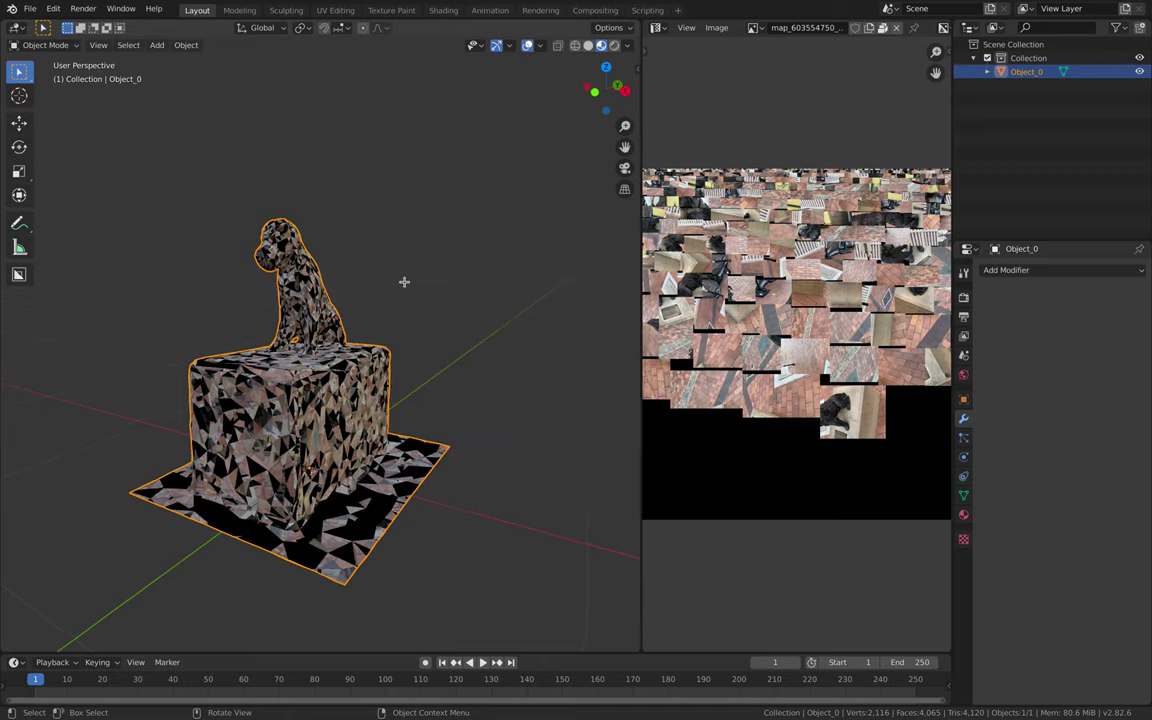
pyautogui.press('Tab')
# Cube-project the statue's UVs with Clip to Bounds enabled and inspect the mapping.
pyautogui.press('u')
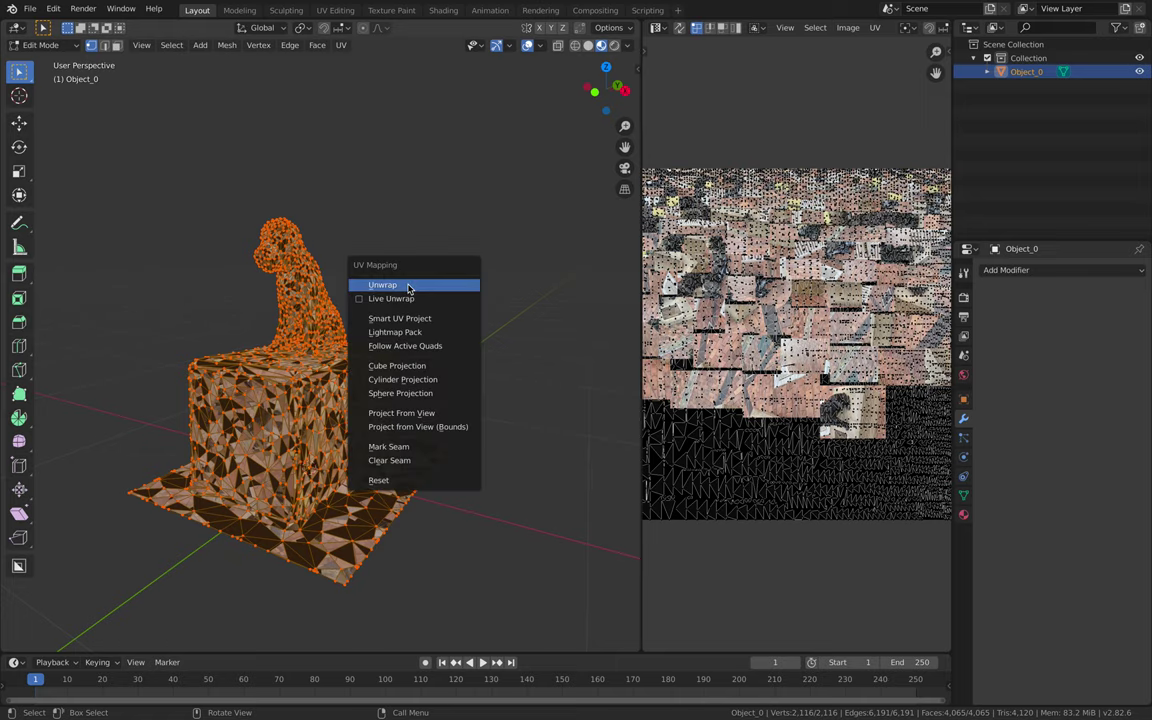
pyautogui.click(410, 366)
pyautogui.moveTo(427, 349); pyautogui.dragTo(423, 354, button='middle')
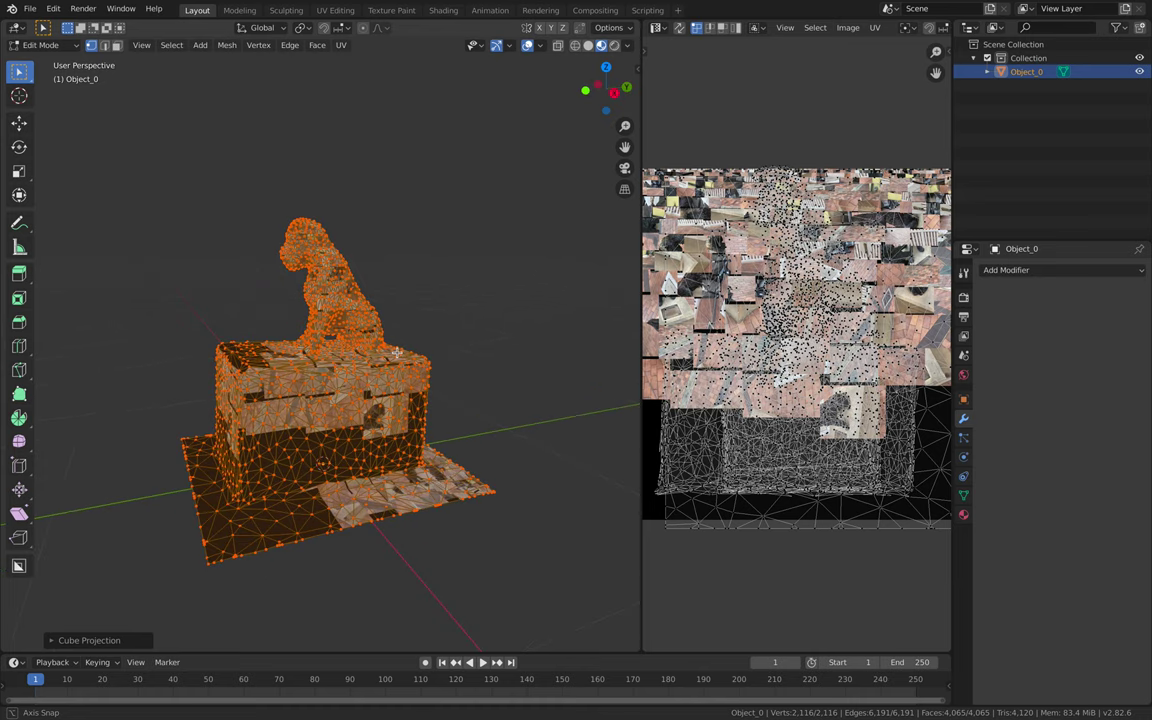
pyautogui.scroll(-2, 705, 432)
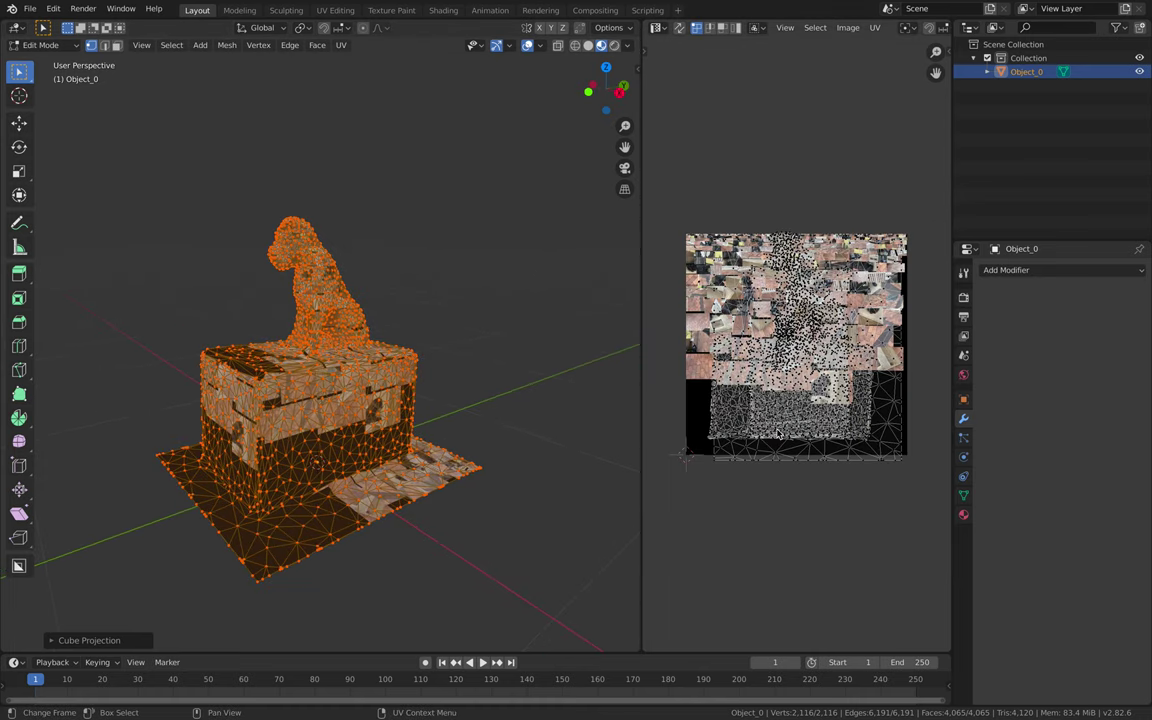
pyautogui.moveTo(519, 409); pyautogui.dragTo(486, 382, button='middle')
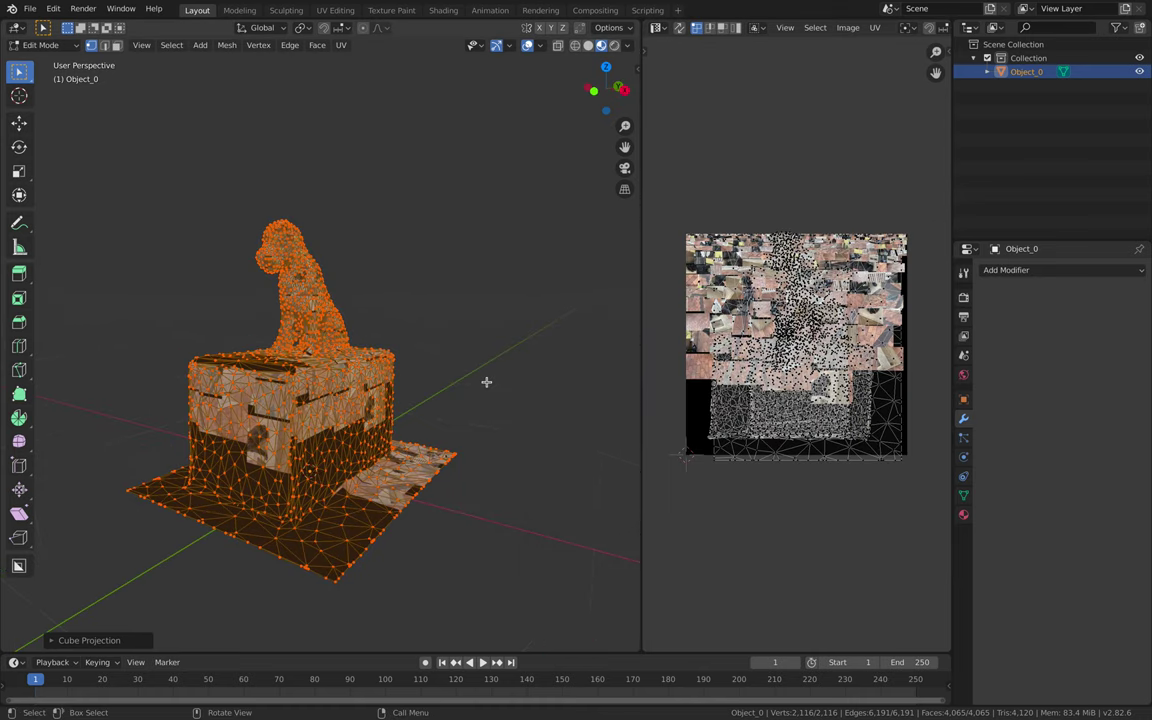
pyautogui.click(49, 641)
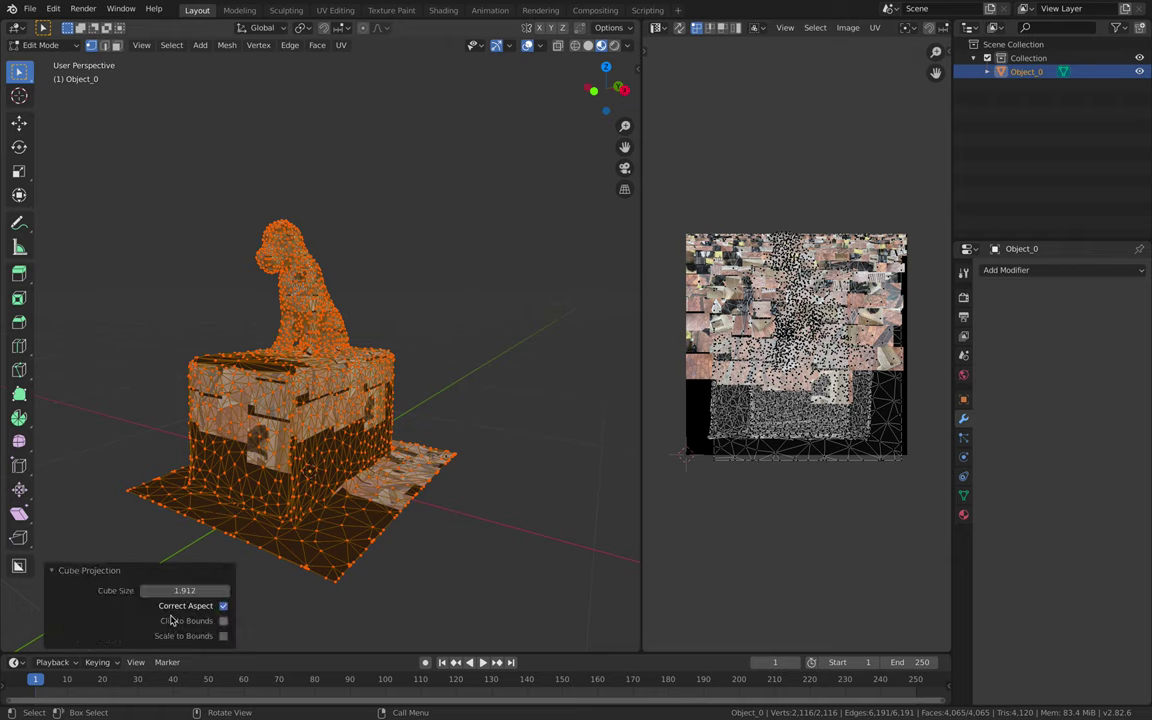
pyautogui.click(223, 621)
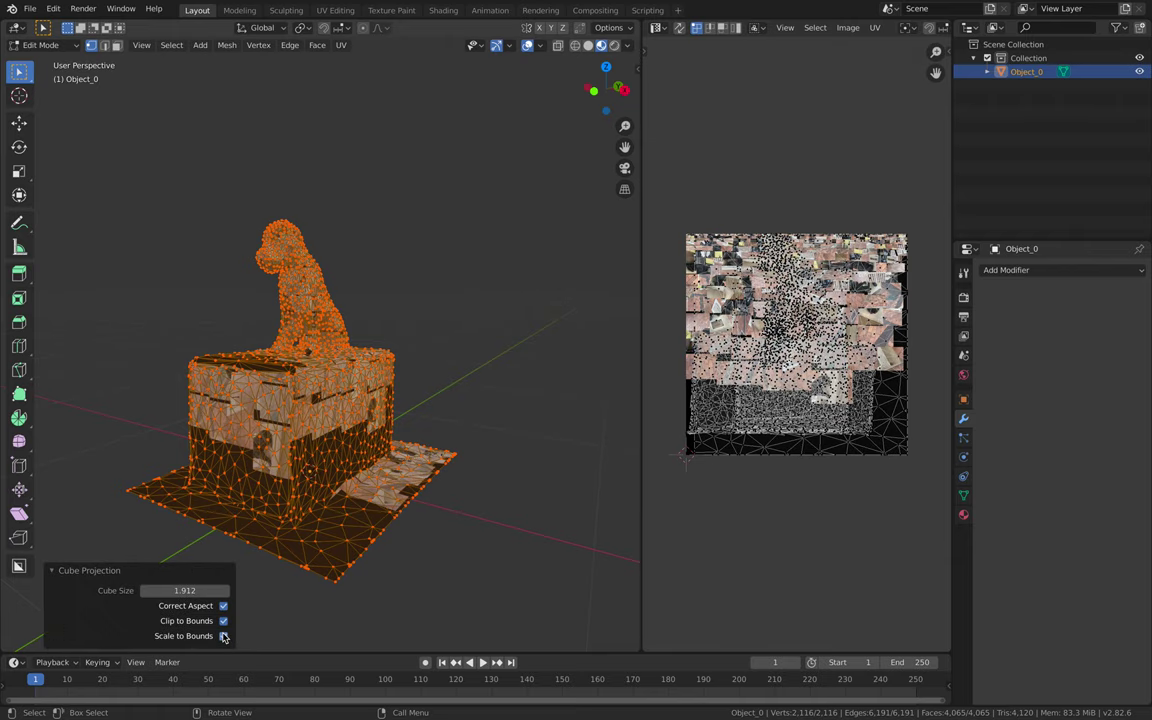
pyautogui.moveTo(400, 400); pyautogui.dragTo(346, 372, button='middle')
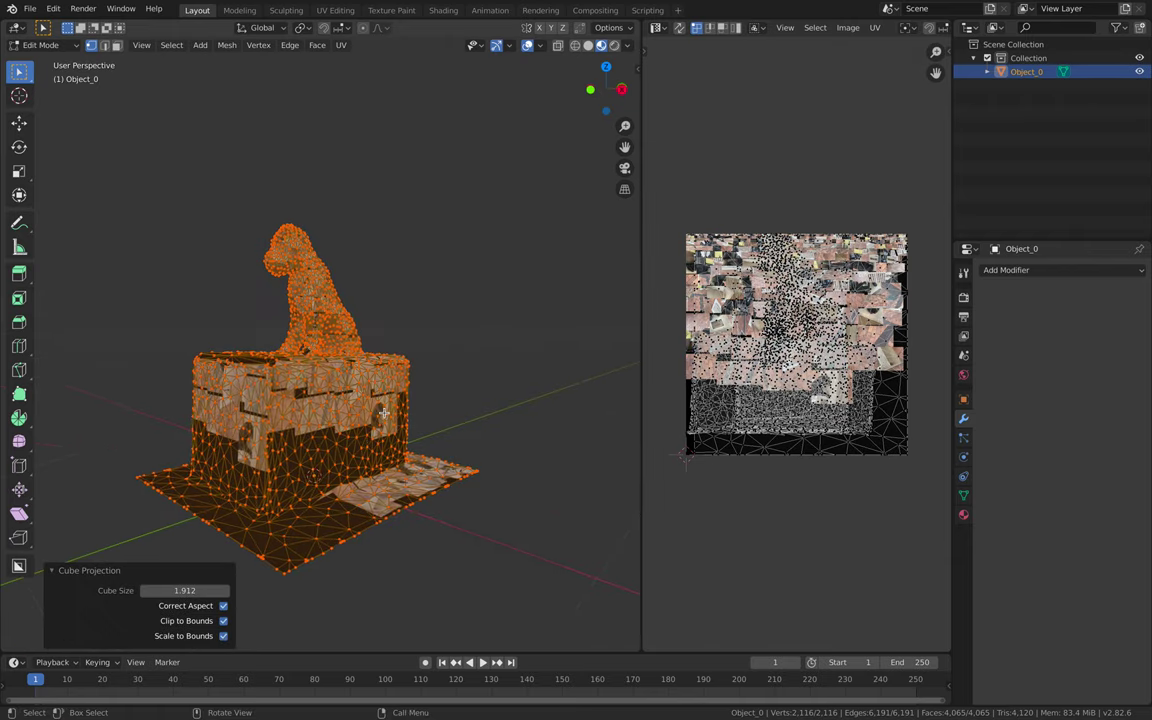
# Reproject the UVs with Smart UV Project and return to Object Mode.
pyautogui.press('u')
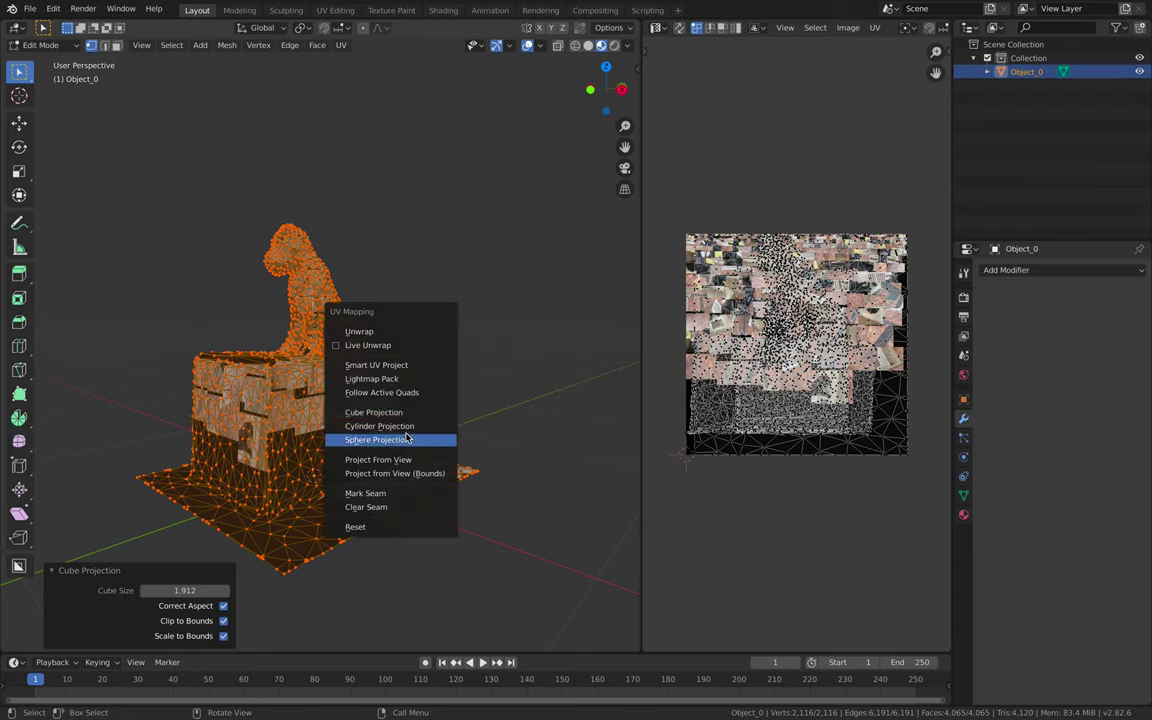
pyautogui.click(406, 367)
pyautogui.click(424, 457)
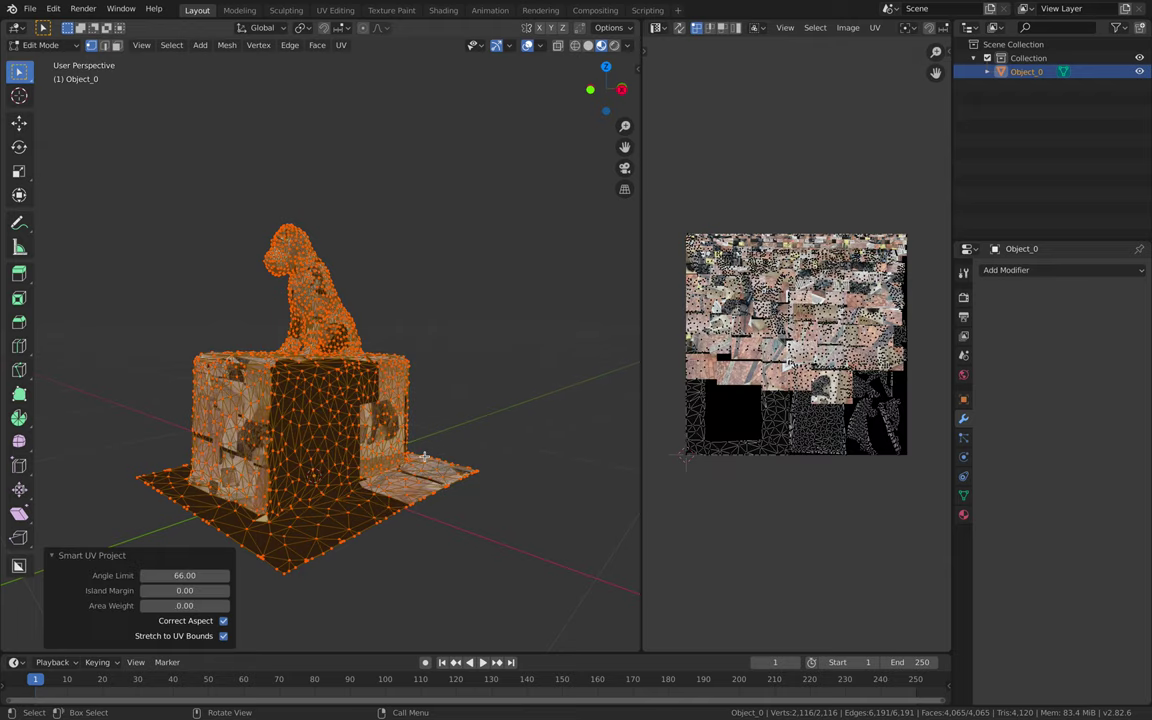
pyautogui.moveTo(592, 411); pyautogui.dragTo(489, 401, button='middle')
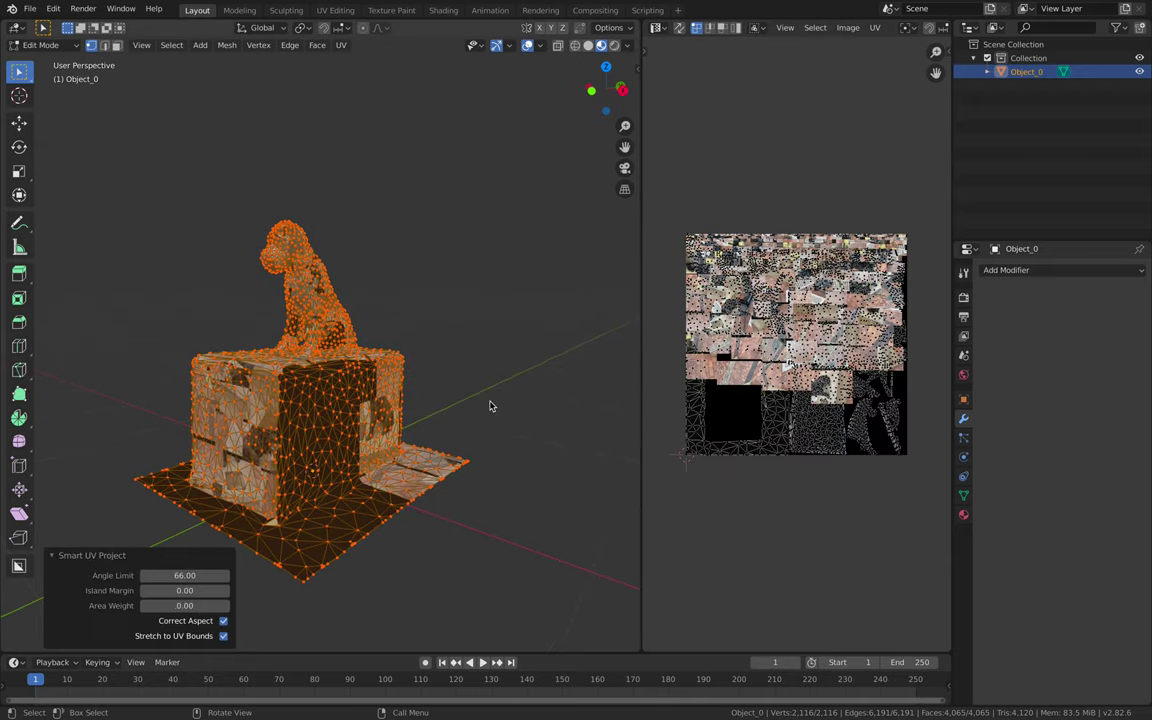
pyautogui.press('Tab')
# Export the reprojected statue as a glTF binary file named DL_Biggle3.
pyautogui.click(30, 8)
pyautogui.moveTo(51, 207)
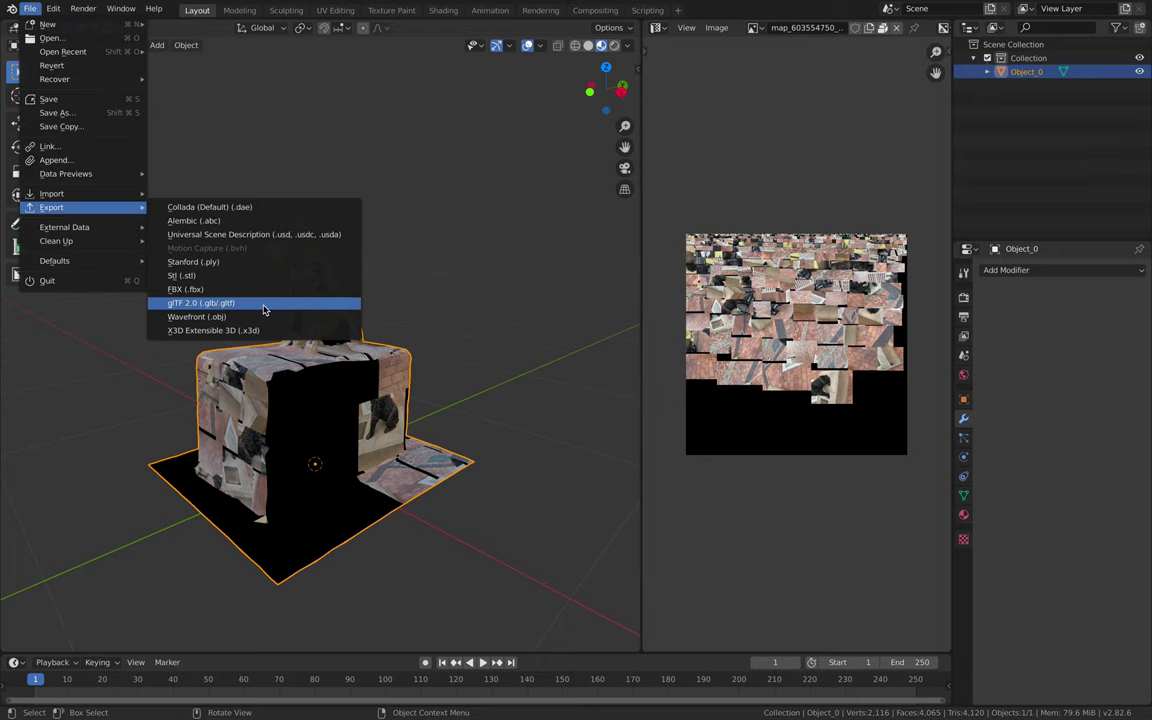
pyautogui.click(264, 303)
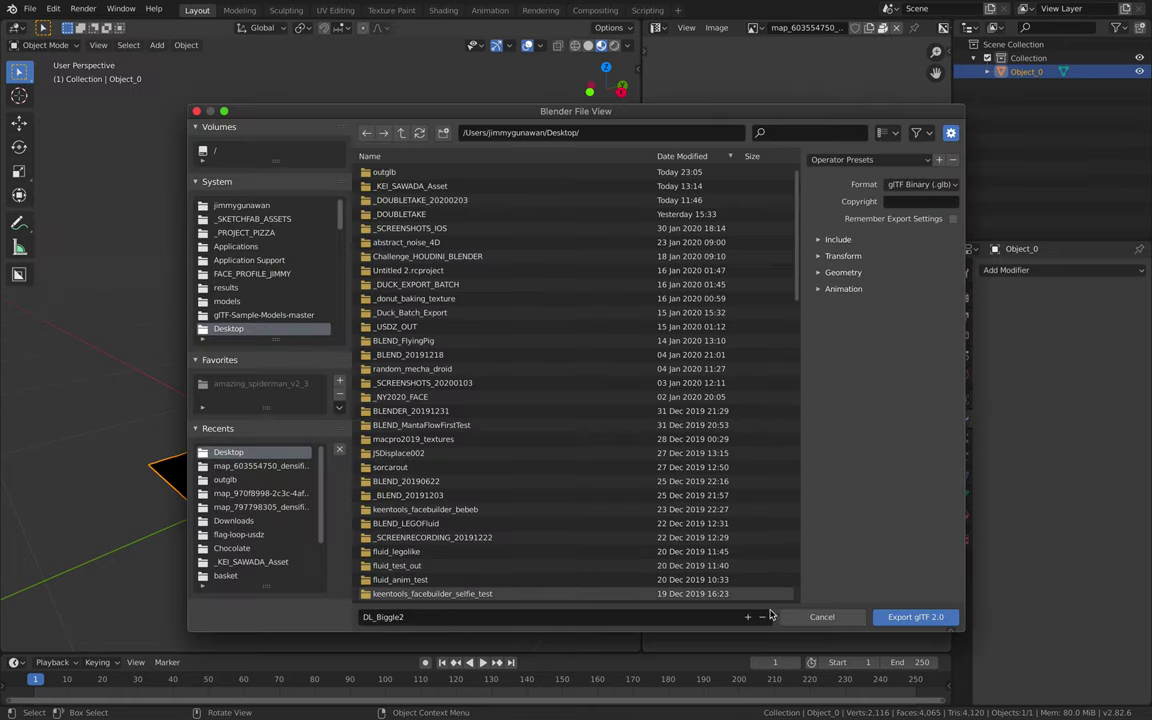
pyautogui.click(749, 617)
pyautogui.click(912, 618)
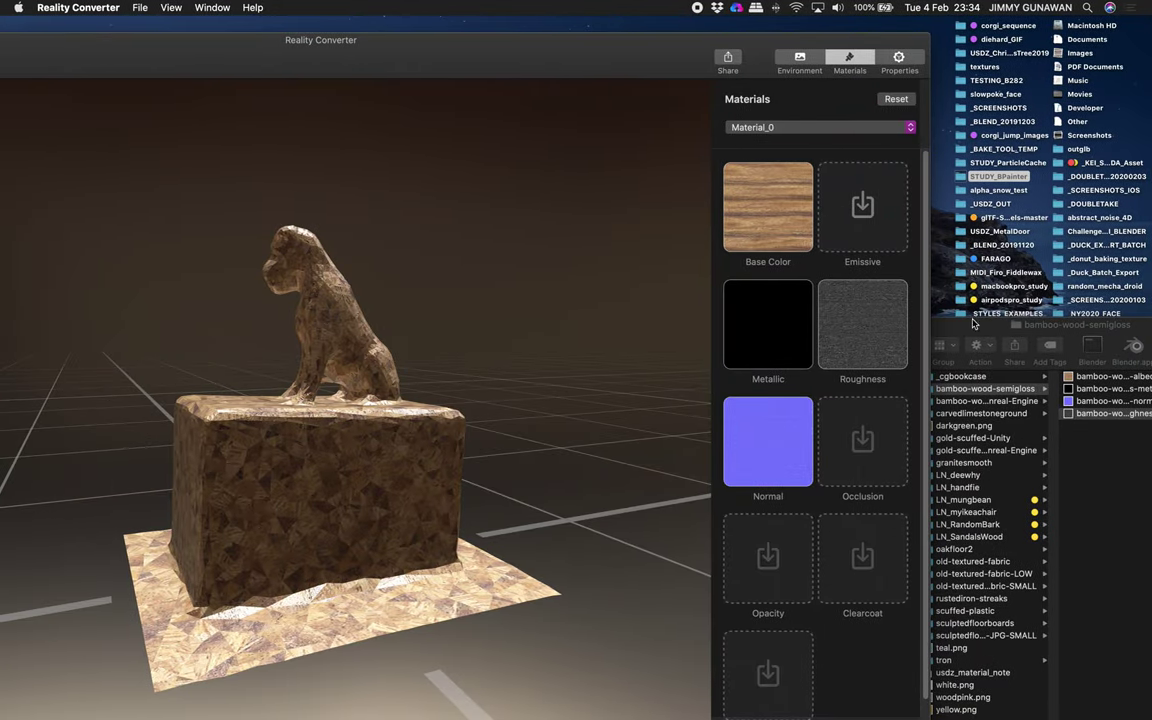
# Drag DL_Biggle3.glb from the Desktop into Reality Converter to convert and load it.
pyautogui.click(968, 330)
pyautogui.moveTo(968, 330); pyautogui.dragTo(889, 290)
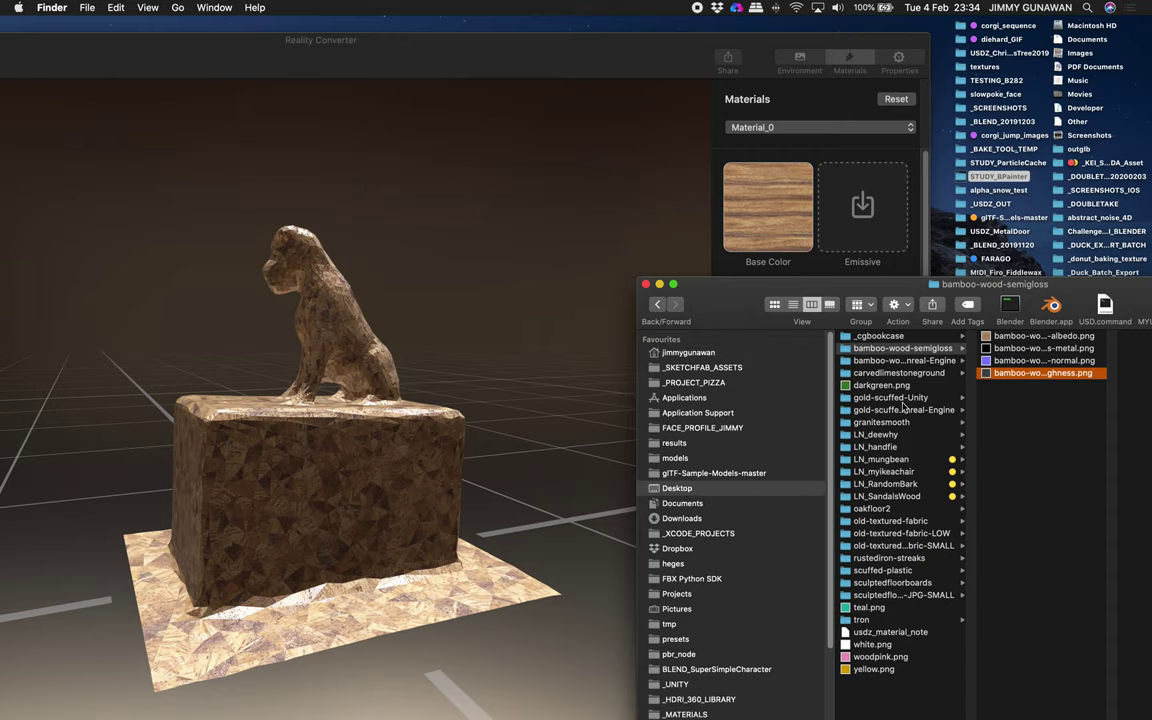
pyautogui.click(678, 488)
pyautogui.moveTo(895, 353)
pyautogui.mouseDown()
pyautogui.moveTo(692, 358)
pyautogui.moveTo(505, 338)
pyautogui.mouseUp()
pyautogui.moveTo(836, 284); pyautogui.dragTo(769, 223)
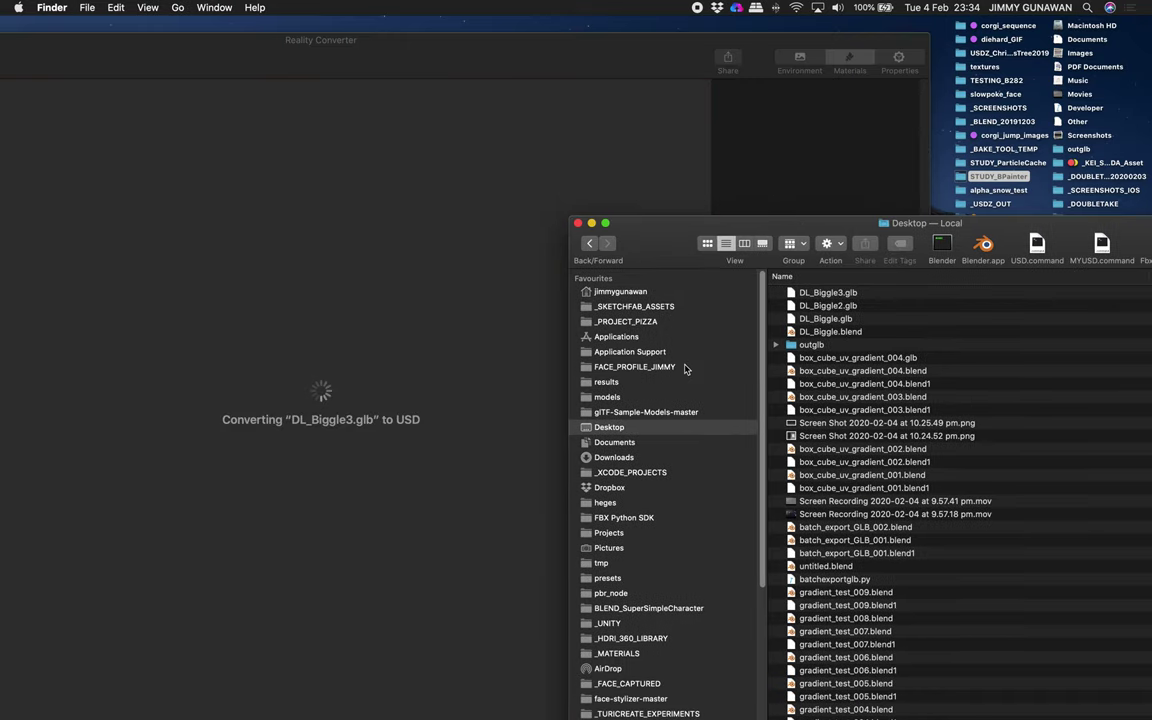
# Open Documents > _MATERIALS > bamboo-wood-semigloss in Finder to show the texture maps.
pyautogui.click(614, 442)
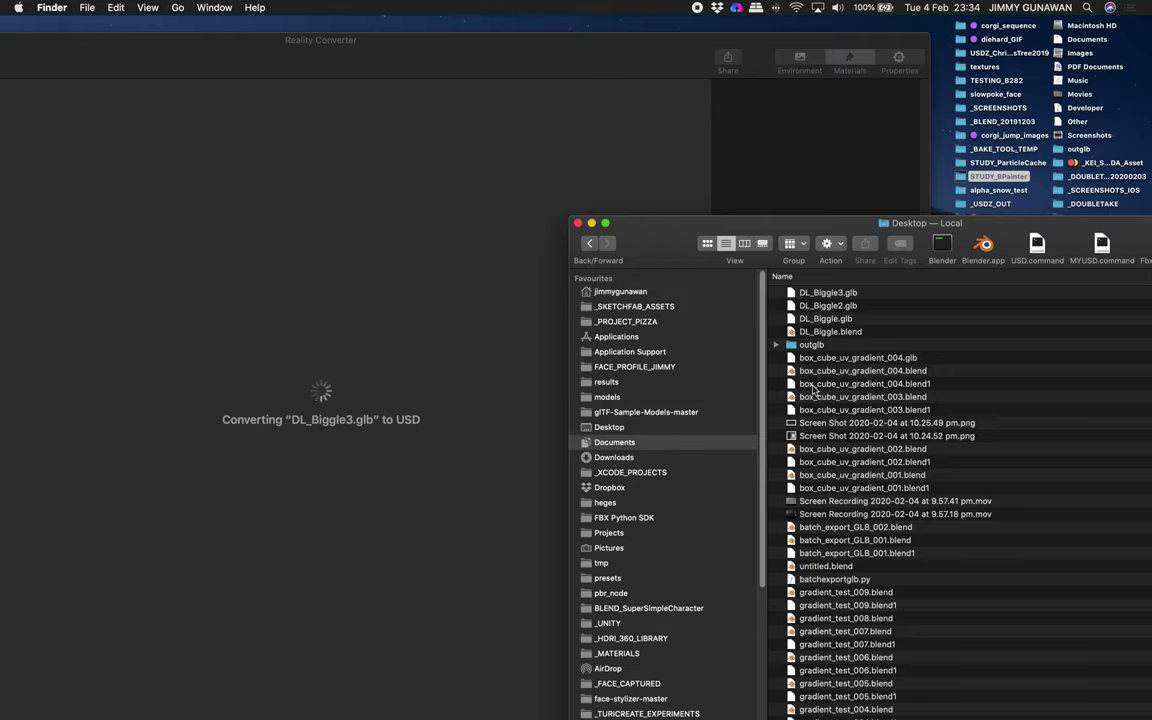
pyautogui.scroll(-5, 843, 448)
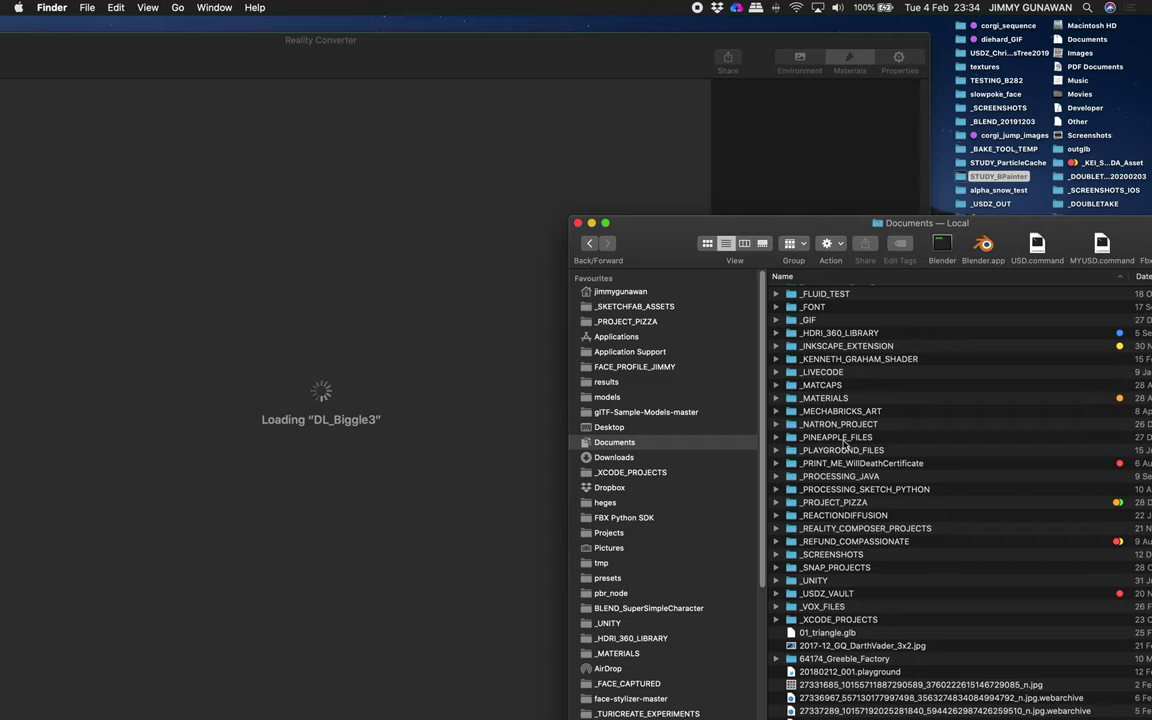
pyautogui.click(838, 399)
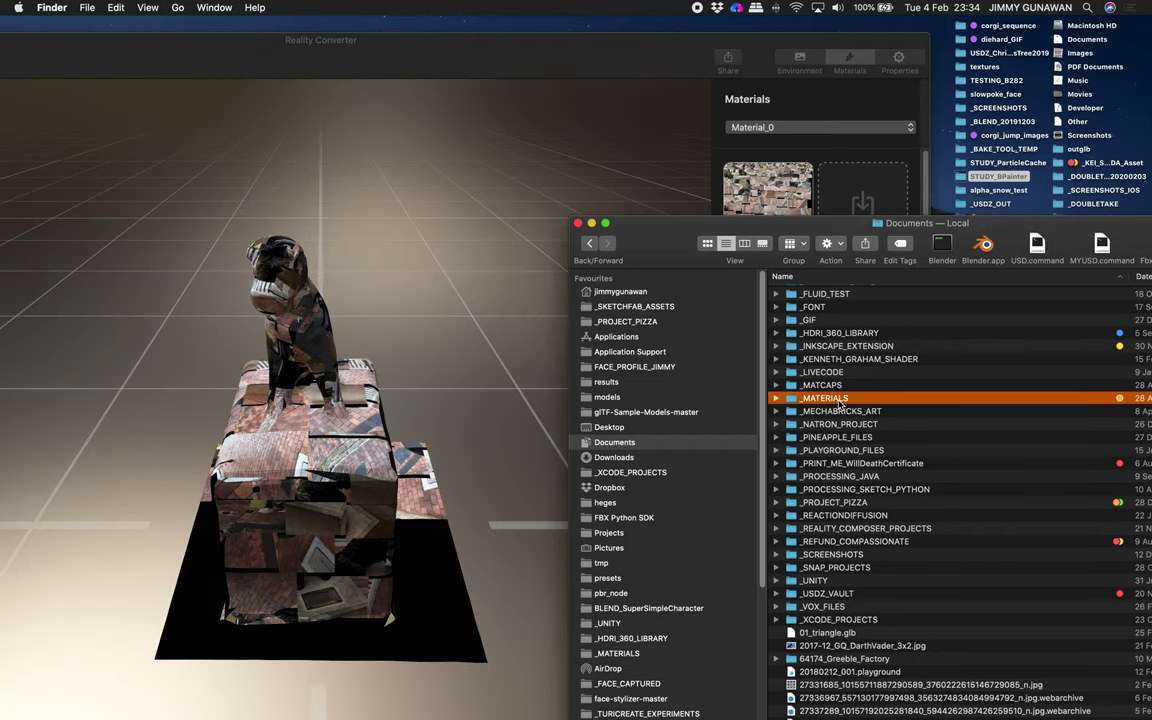
pyautogui.doubleClick(838, 399)
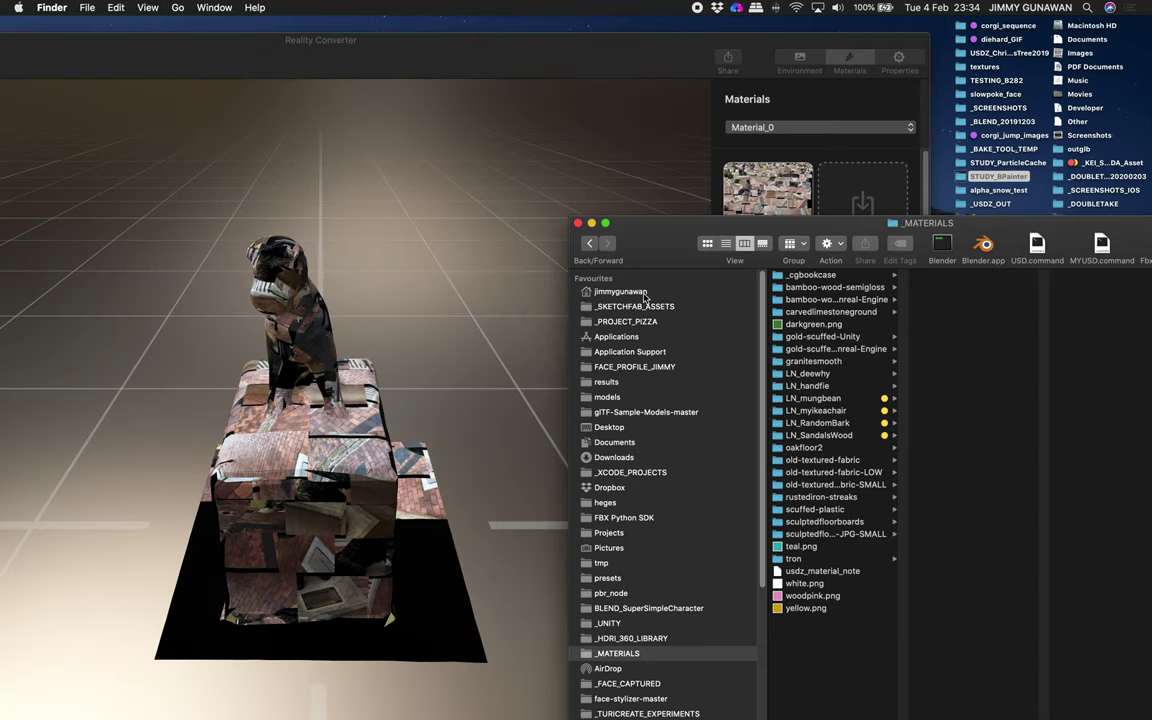
pyautogui.click(849, 288)
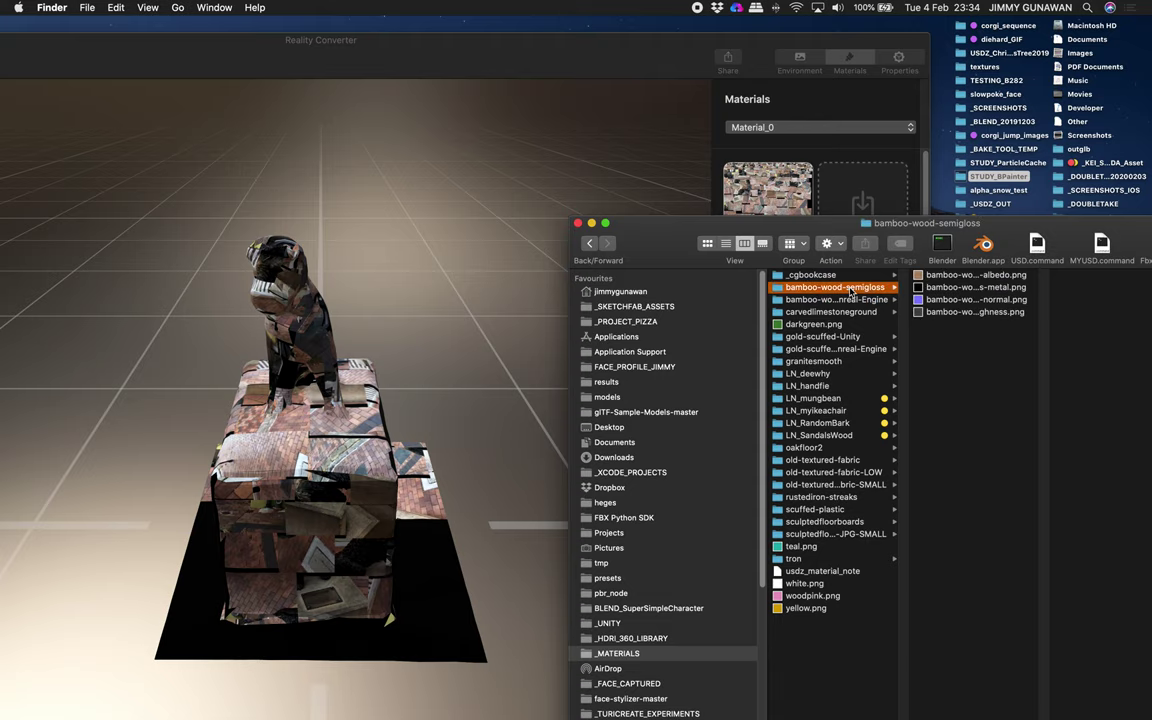
# Drop the bamboo albedo, metal, normal and roughness PNGs onto Base Color, Metallic, Normal and Roughness.
pyautogui.moveTo(851, 290); pyautogui.dragTo(740, 192)
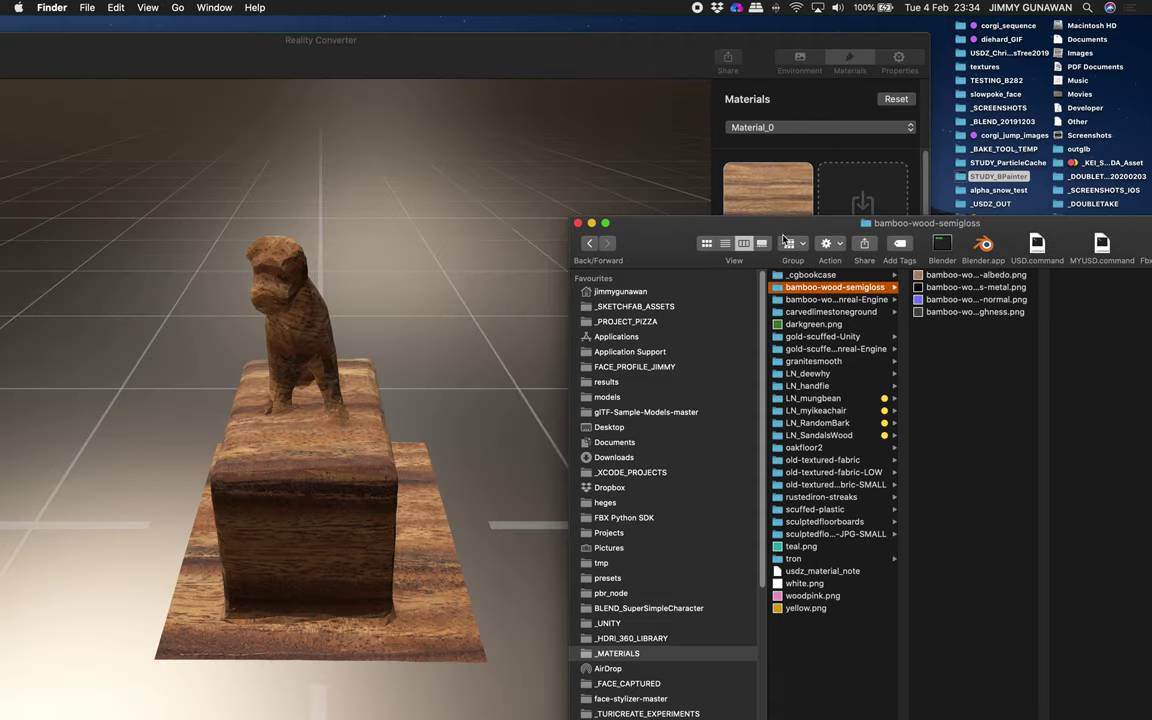
pyautogui.moveTo(775, 238); pyautogui.dragTo(513, 371)
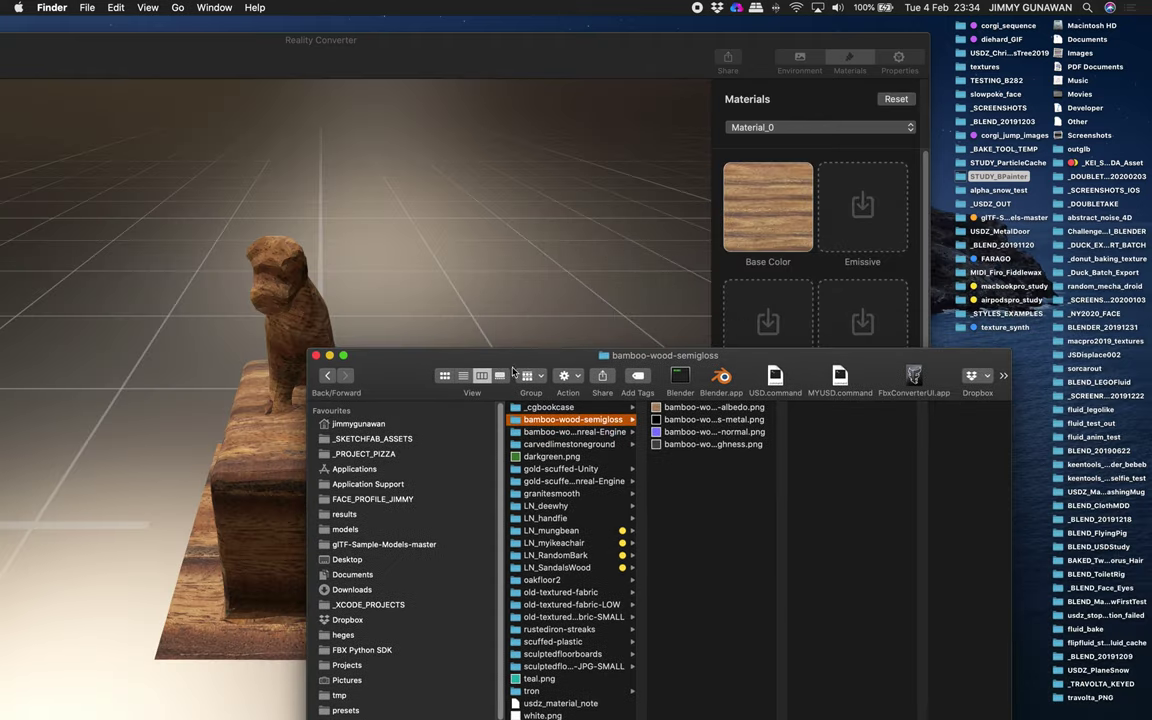
pyautogui.moveTo(656, 380); pyautogui.dragTo(649, 387)
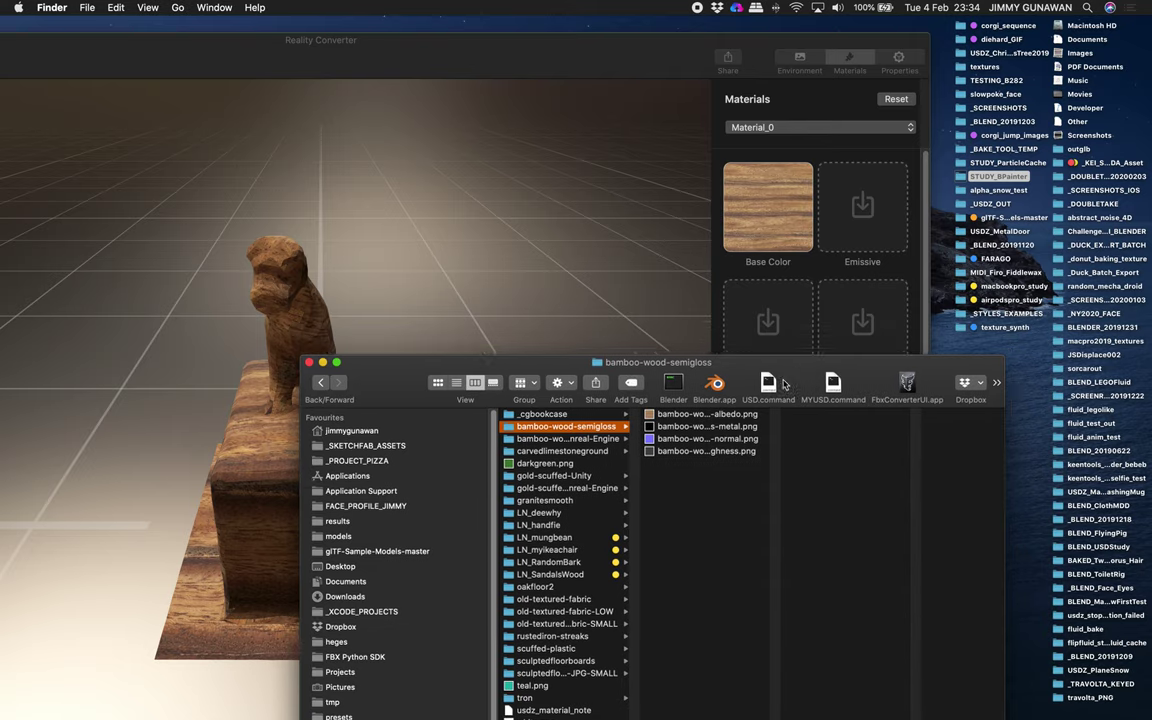
pyautogui.moveTo(785, 384); pyautogui.dragTo(418, 414)
pyautogui.moveTo(340, 456)
pyautogui.mouseDown()
pyautogui.moveTo(675, 387)
pyautogui.moveTo(770, 330)
pyautogui.mouseUp()
pyautogui.moveTo(340, 468)
pyautogui.mouseDown()
pyautogui.moveTo(706, 472)
pyautogui.moveTo(765, 455)
pyautogui.mouseUp()
pyautogui.moveTo(340, 481)
pyautogui.mouseDown()
pyautogui.moveTo(730, 380)
pyautogui.moveTo(845, 335)
pyautogui.mouseUp()
pyautogui.click(453, 82)
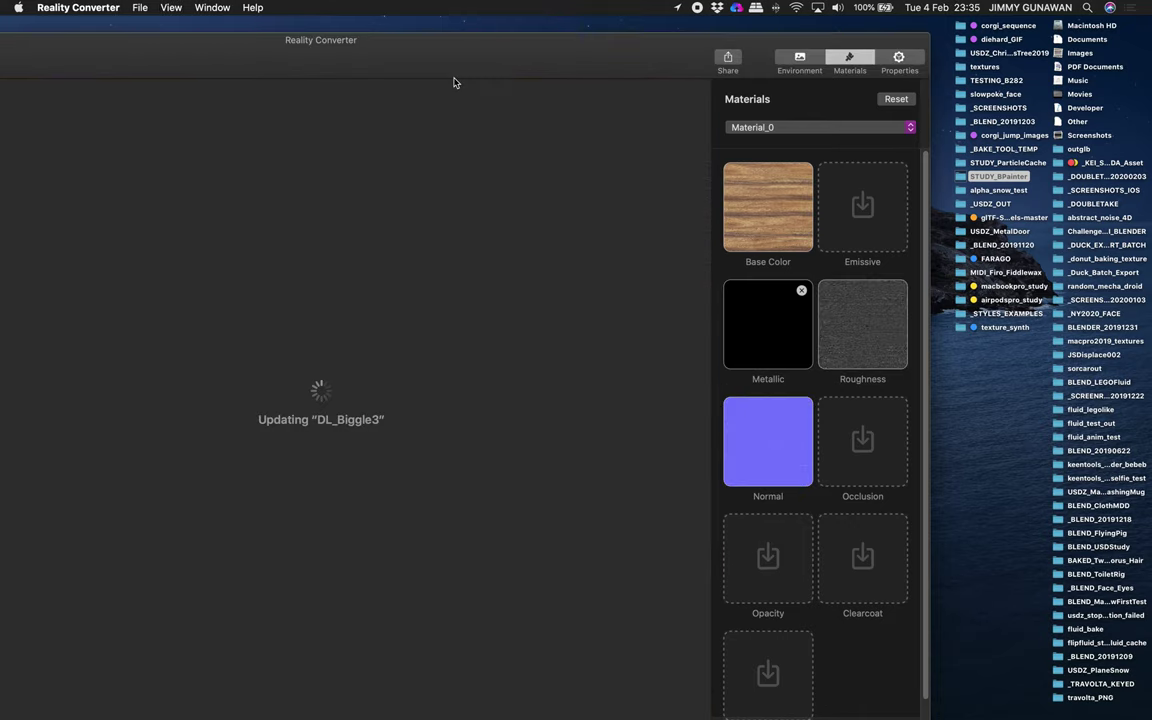
# Orbit the bamboo-textured DL_Biggle3 statue to inspect it under indoor lighting.
pyautogui.moveTo(287, 364)
pyautogui.mouseDown()
pyautogui.moveTo(562, 360)
pyautogui.moveTo(545, 324)
pyautogui.moveTo(346, 346)
pyautogui.moveTo(211, 391)
pyautogui.moveTo(450, 380)
pyautogui.mouseUp()
pyautogui.moveTo(405, 73); pyautogui.dragTo(510, 56)
pyautogui.moveTo(560, 340)
pyautogui.mouseDown()
pyautogui.moveTo(617, 335)
pyautogui.moveTo(530, 338)
pyautogui.mouseUp()
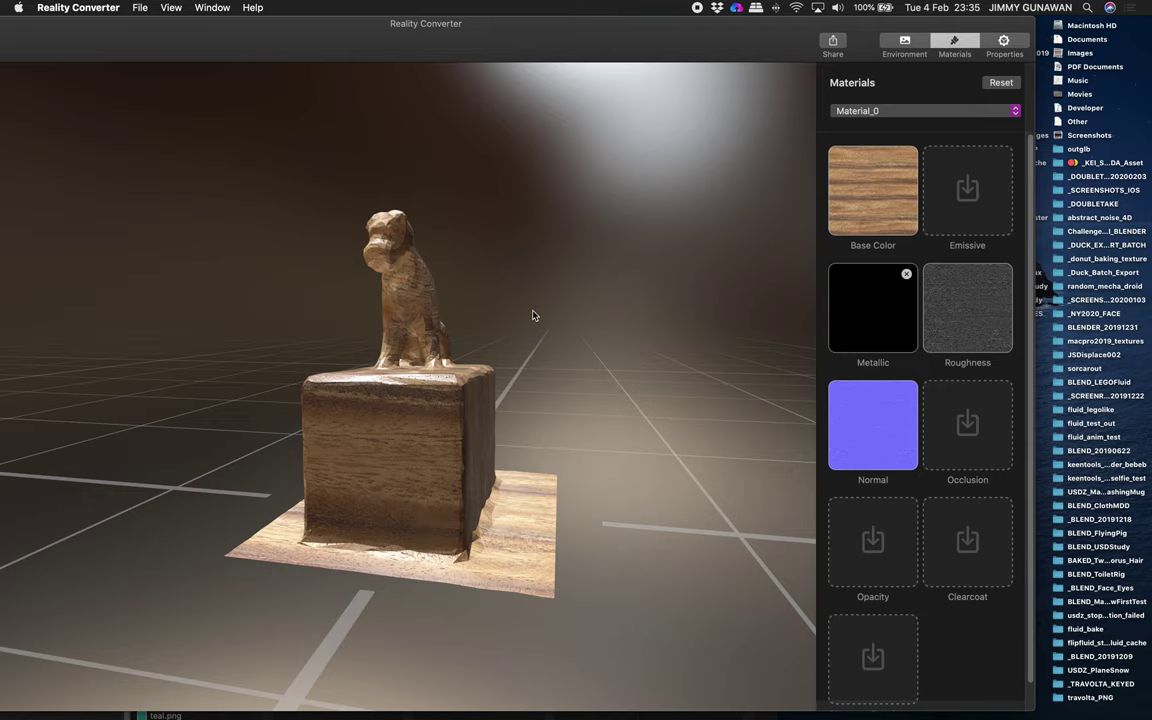
pyautogui.moveTo(535, 314)
pyautogui.mouseDown()
pyautogui.moveTo(473, 404)
pyautogui.moveTo(439, 419)
pyautogui.moveTo(483, 414)
pyautogui.moveTo(421, 415)
pyautogui.mouseUp()
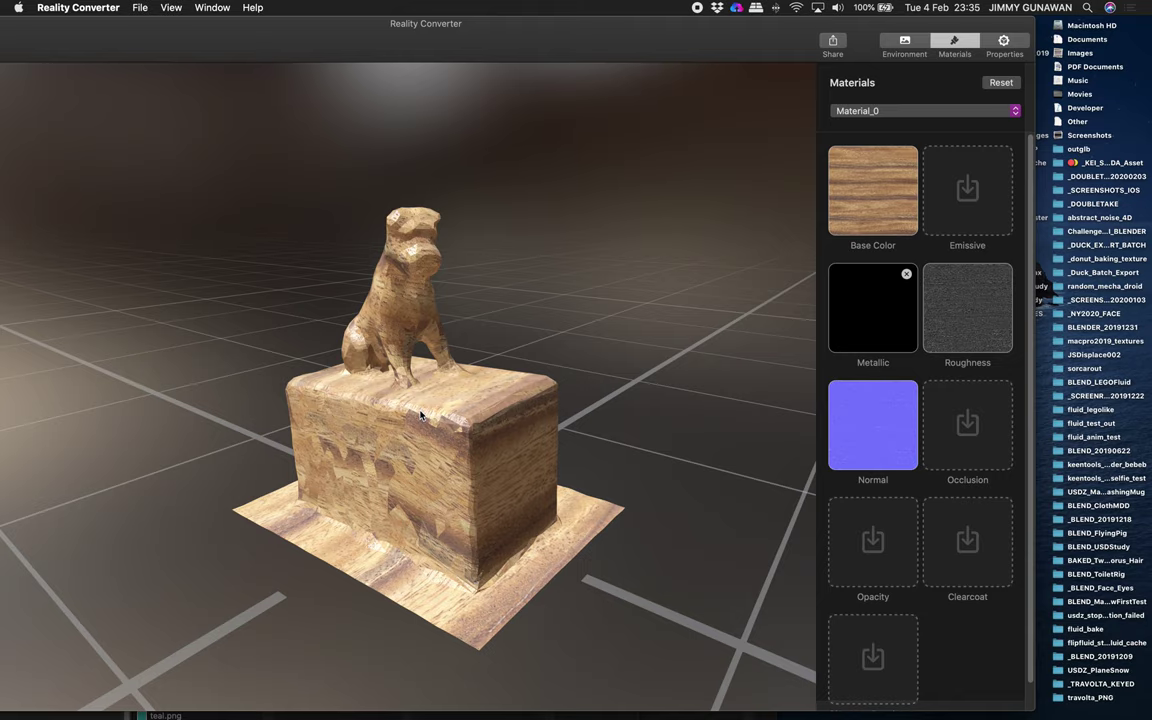
pyautogui.moveTo(509, 360)
pyautogui.mouseDown()
pyautogui.moveTo(523, 321)
pyautogui.moveTo(522, 350)
pyautogui.moveTo(505, 349)
pyautogui.moveTo(494, 305)
pyautogui.moveTo(465, 309)
pyautogui.mouseUp()
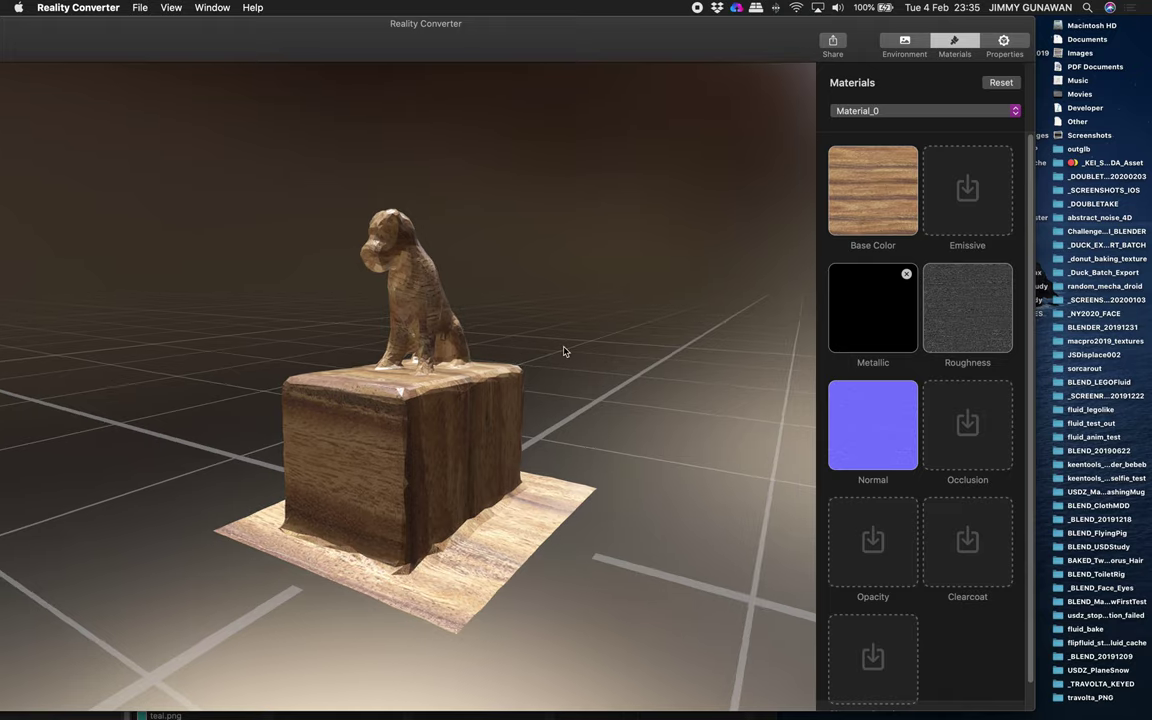
pyautogui.moveTo(563, 350)
pyautogui.mouseDown()
pyautogui.moveTo(327, 342)
pyautogui.moveTo(598, 381)
pyautogui.moveTo(424, 345)
pyautogui.moveTo(493, 367)
pyautogui.mouseUp()
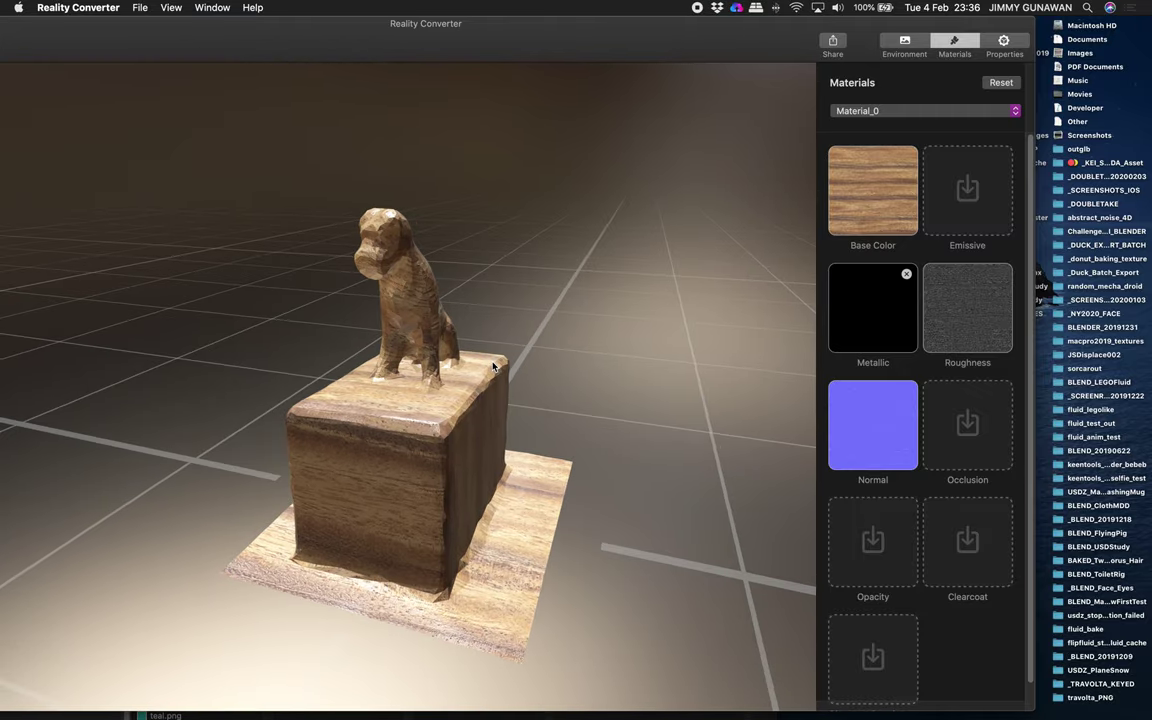
pyautogui.moveTo(524, 375)
pyautogui.mouseDown()
pyautogui.moveTo(514, 347)
pyautogui.moveTo(488, 373)
pyautogui.moveTo(484, 416)
pyautogui.moveTo(501, 406)
pyautogui.moveTo(517, 432)
pyautogui.moveTo(609, 406)
pyautogui.moveTo(553, 457)
pyautogui.moveTo(576, 352)
pyautogui.moveTo(689, 357)
pyautogui.moveTo(529, 419)
pyautogui.mouseUp()
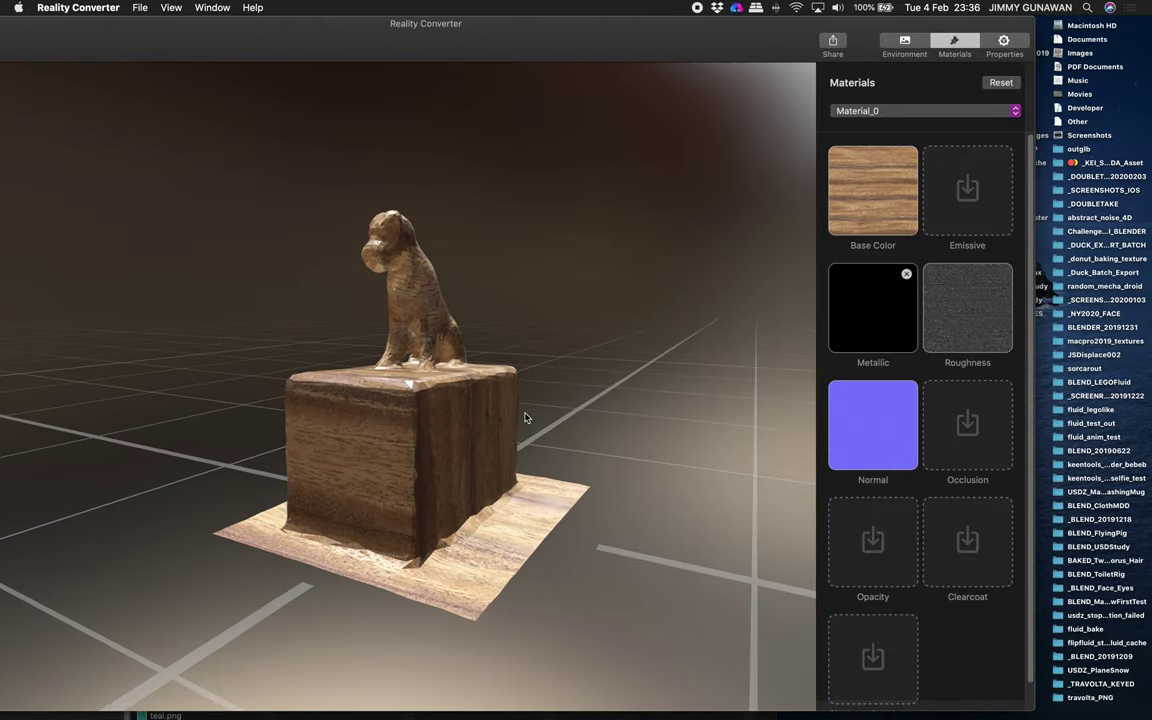